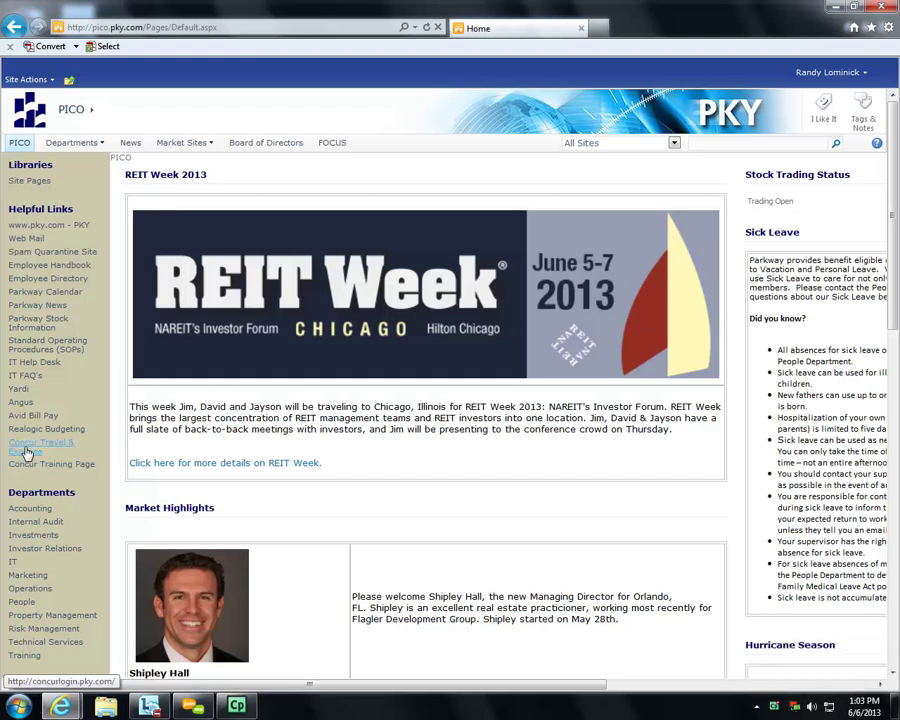
# - Load conccursolutions.com in a new tab, then close the airfare site tab it redirected to
pyautogui.click(597, 28)
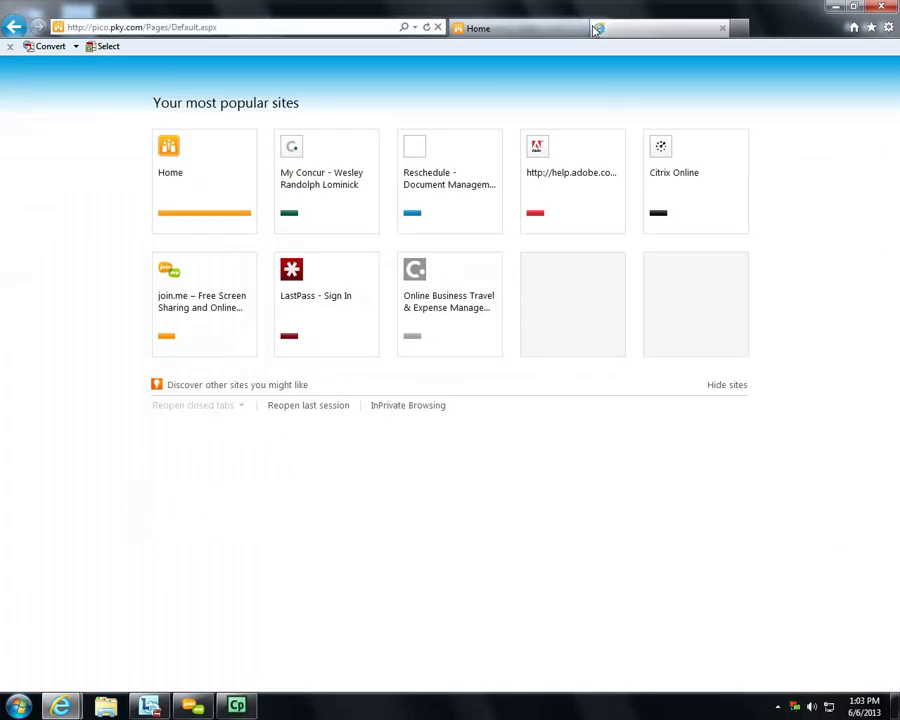
pyautogui.write('conc')
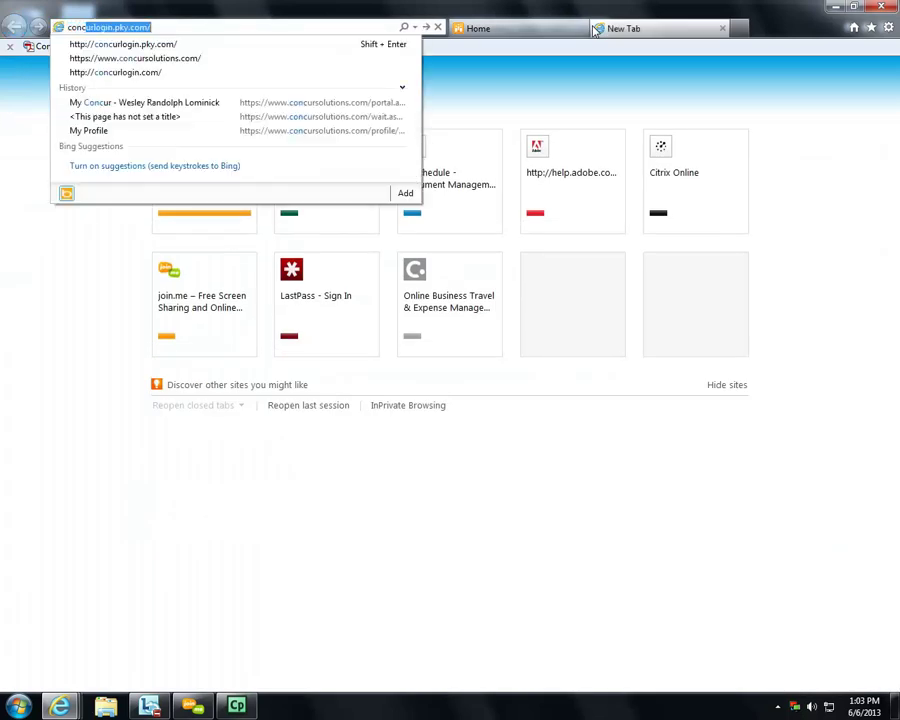
pyautogui.write('cursolutions.com')
pyautogui.press('Return')
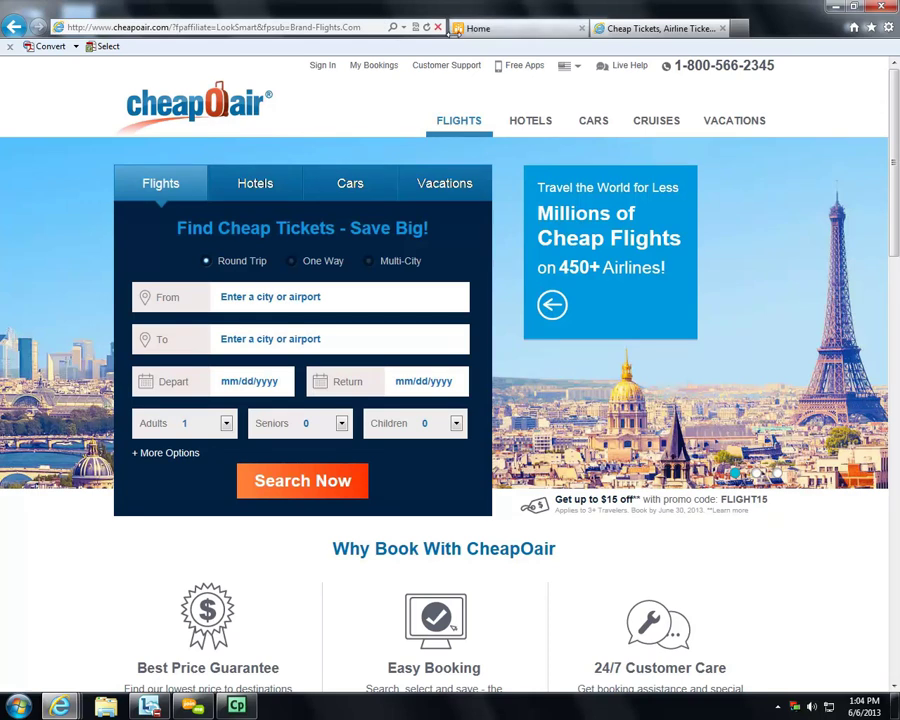
pyautogui.click(722, 28)
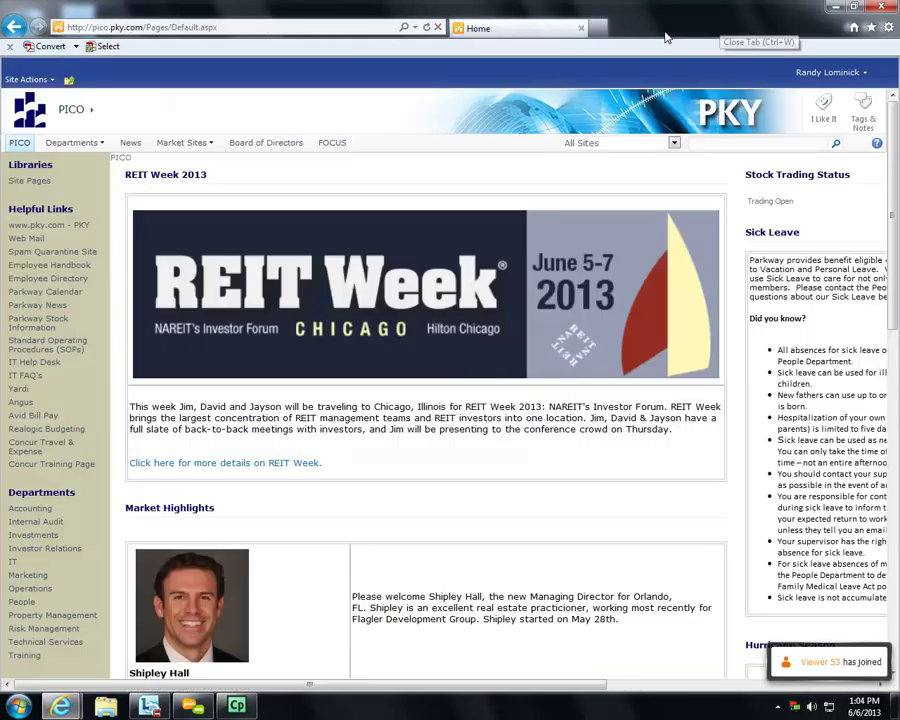
# - Open Concur Travel & Expense, log out with OK, and go to the concur.com Sign In page
pyautogui.click(16, 450)
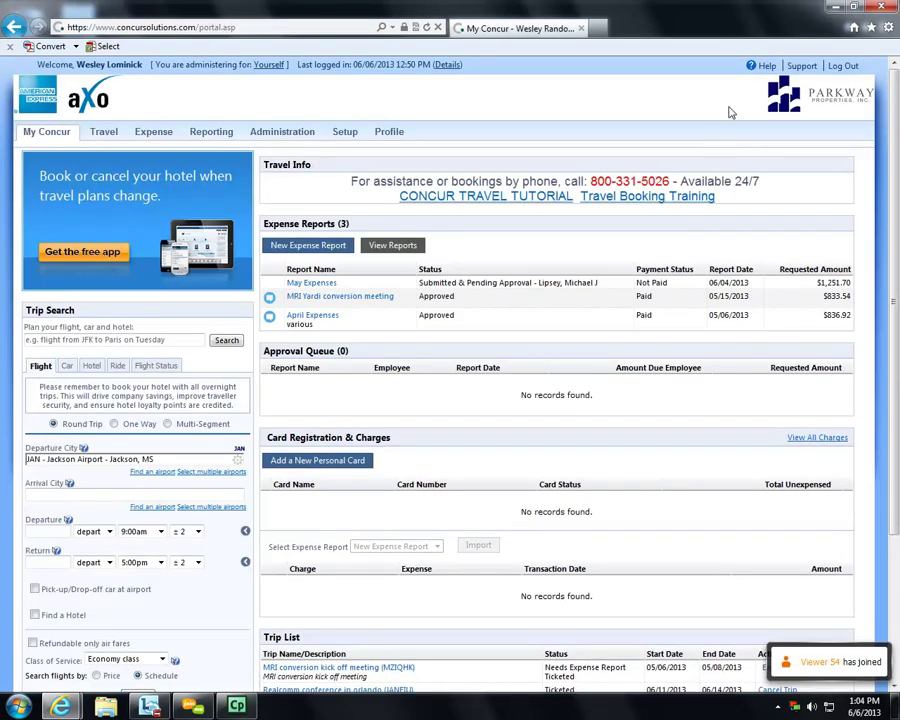
pyautogui.click(850, 68)
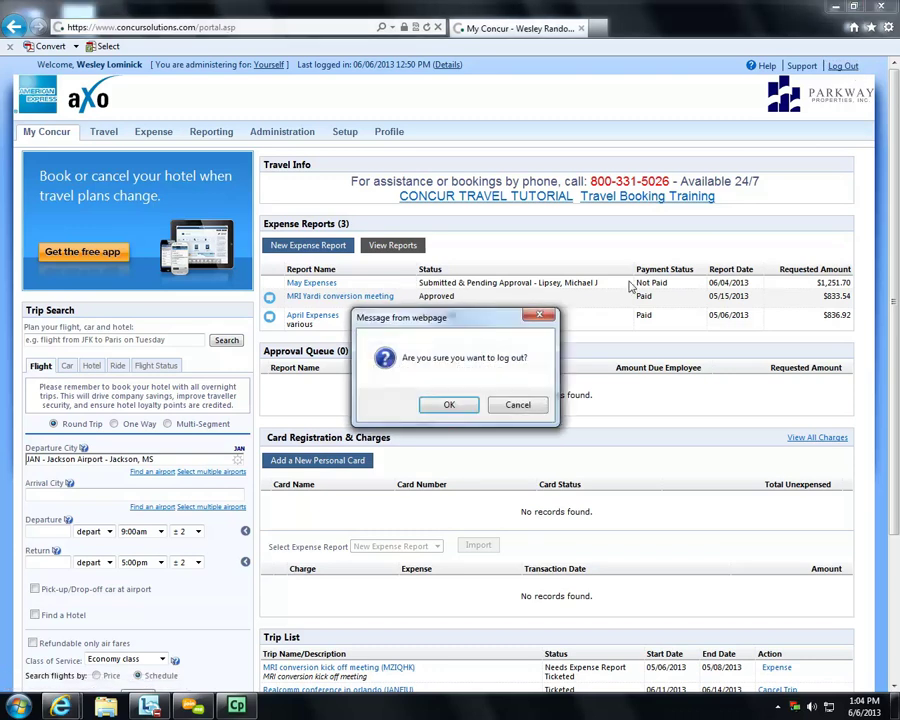
pyautogui.click(471, 406)
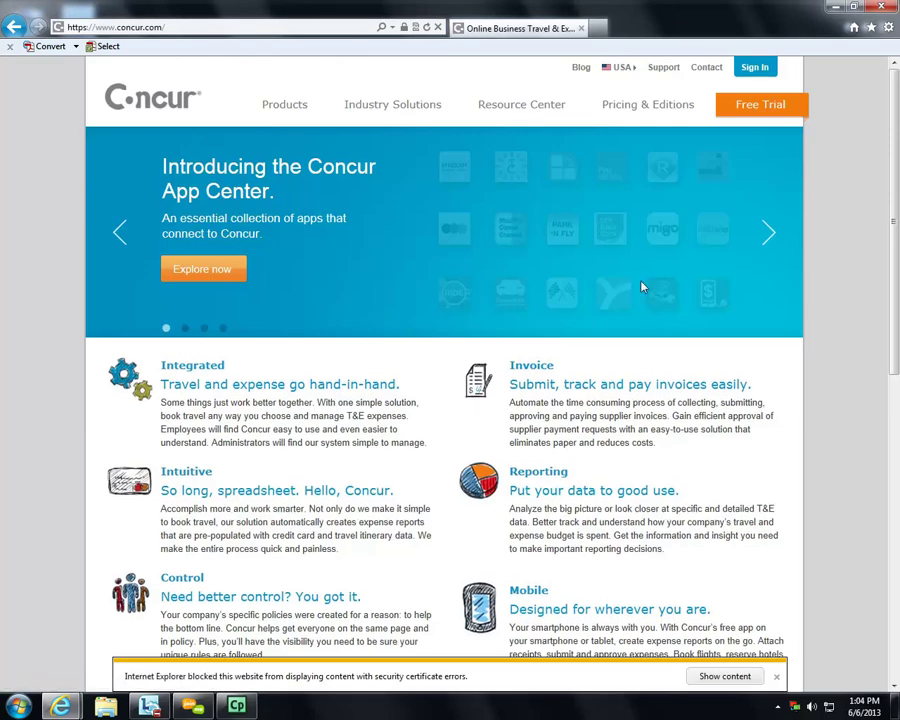
pyautogui.click(757, 70)
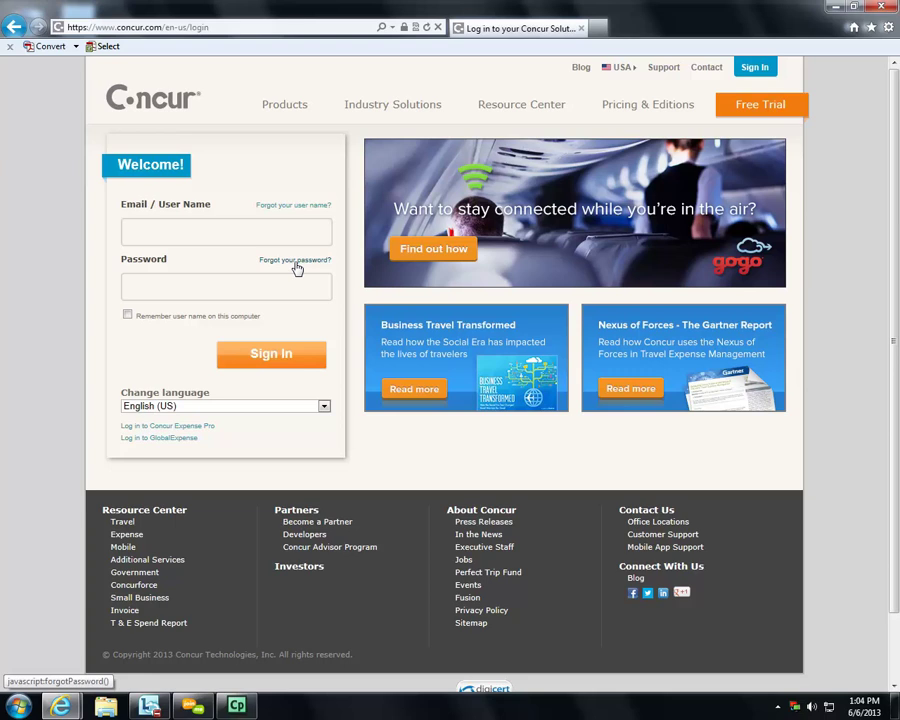
# - Load the PICO intranet from the address bar and open the Concur Training Page FAQ
pyautogui.click(105, 28)
pyautogui.write('pico.pky.com/')
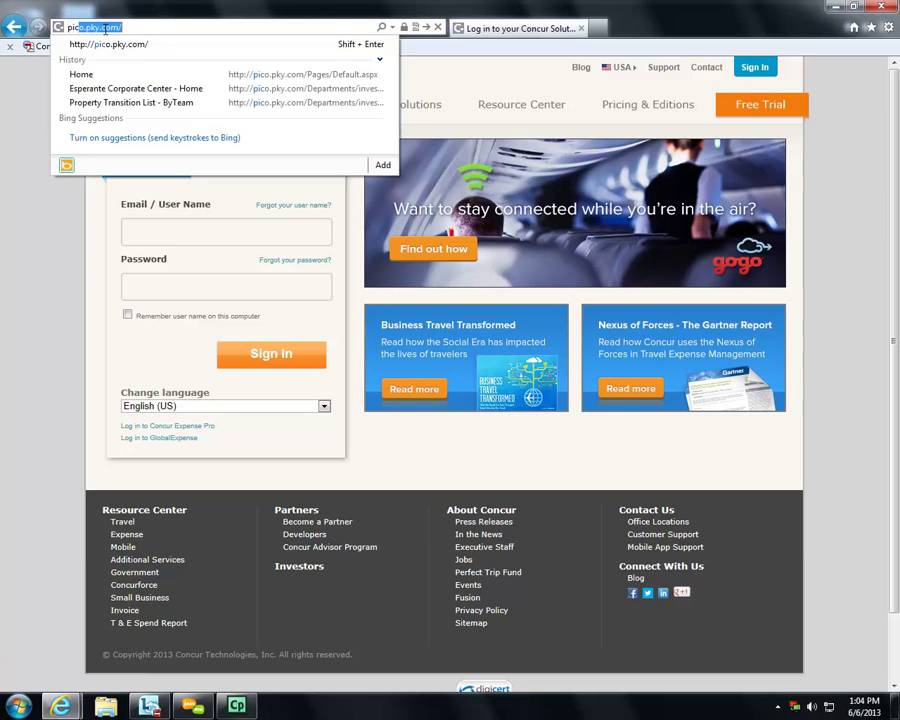
pyautogui.press('Return')
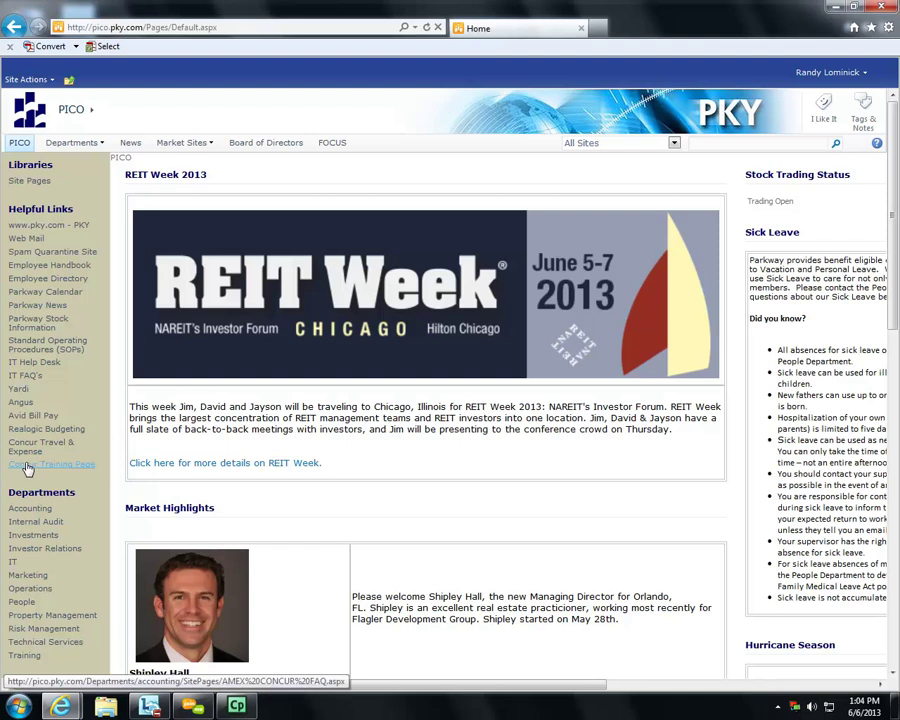
pyautogui.click(29, 466)
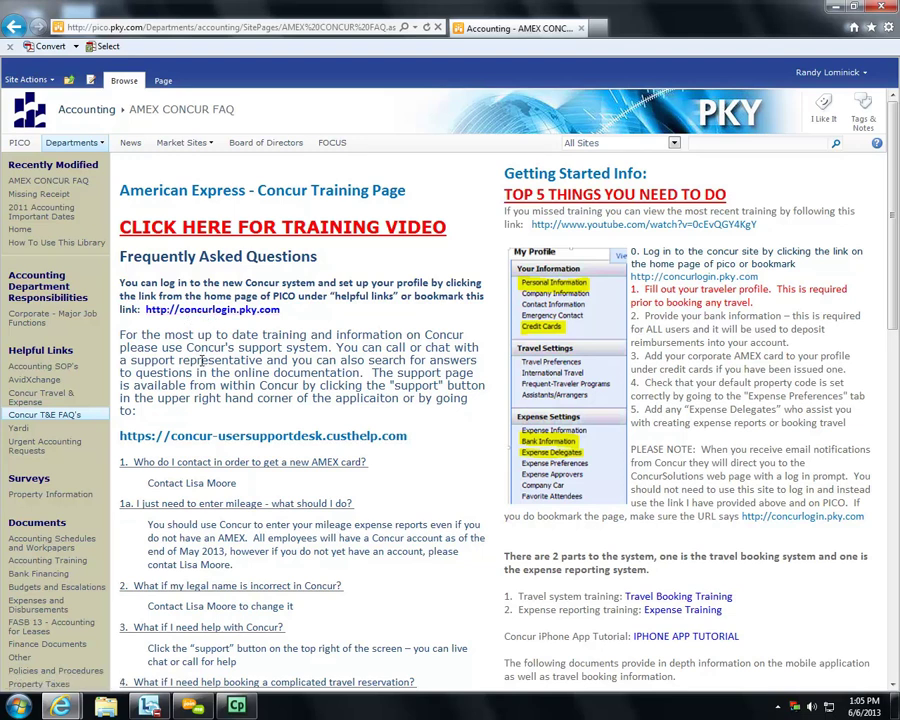
pyautogui.scroll(-1, 204, 360)
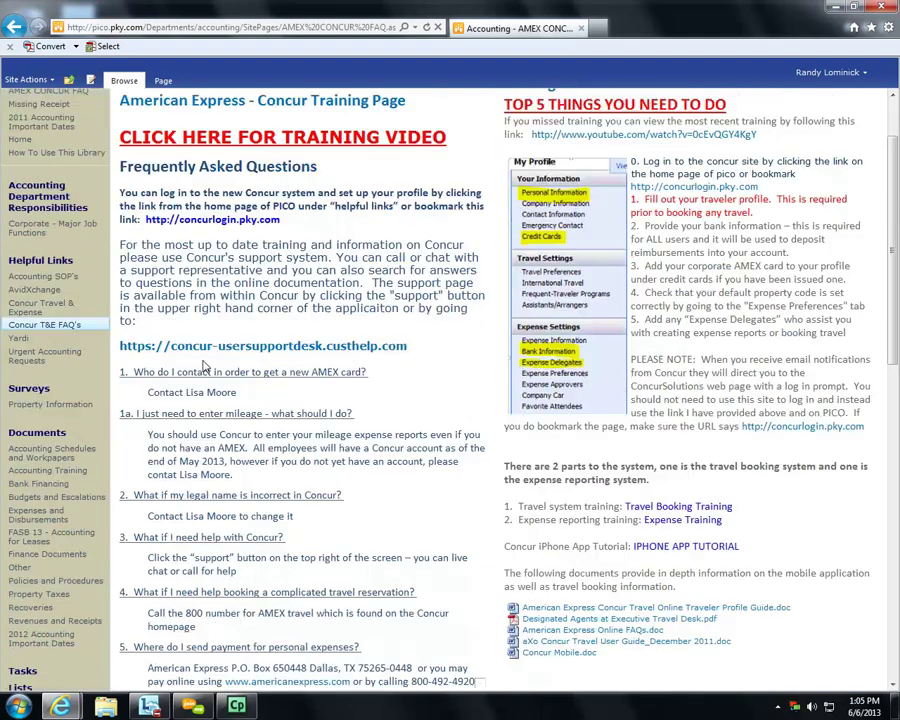
# - Open the Concur support desk, search 'missing receipt', and open the Missing Receipts answer
pyautogui.click(266, 350)
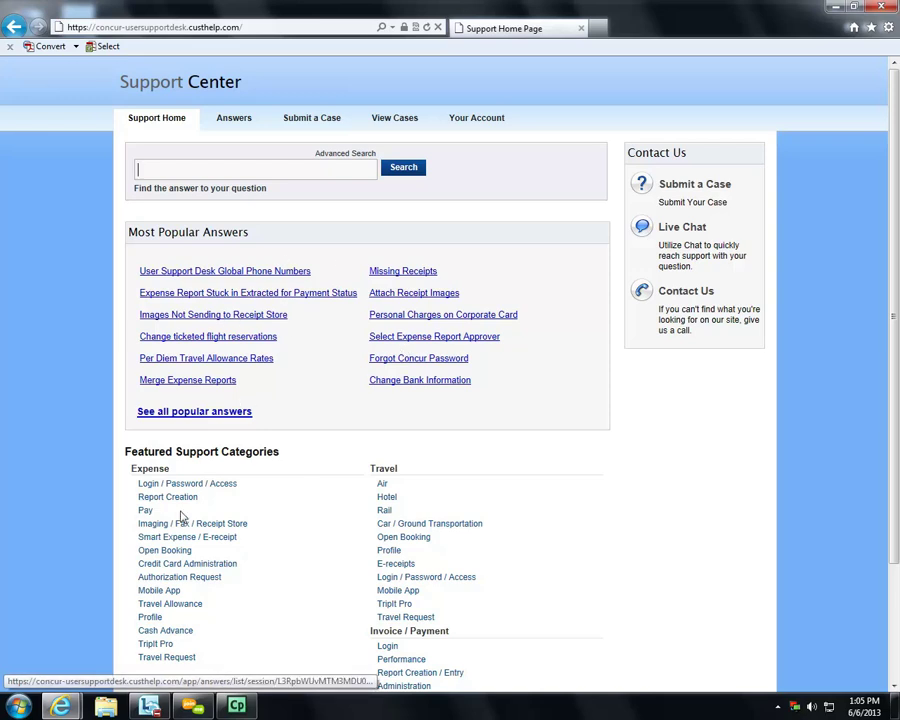
pyautogui.click(183, 162)
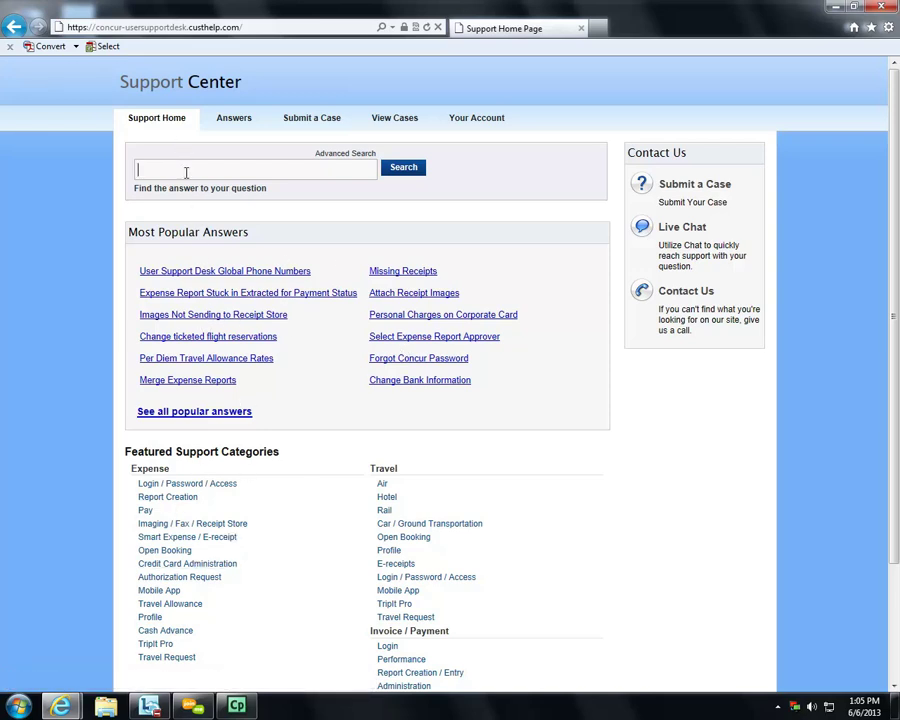
pyautogui.write('missing receipt')
pyautogui.press('Return')
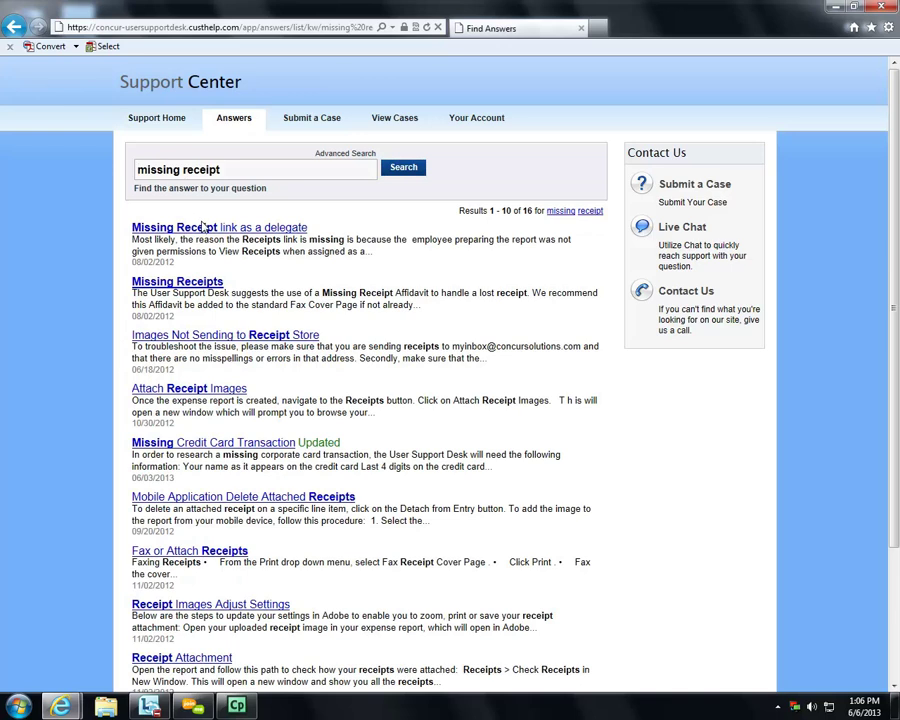
pyautogui.click(160, 283)
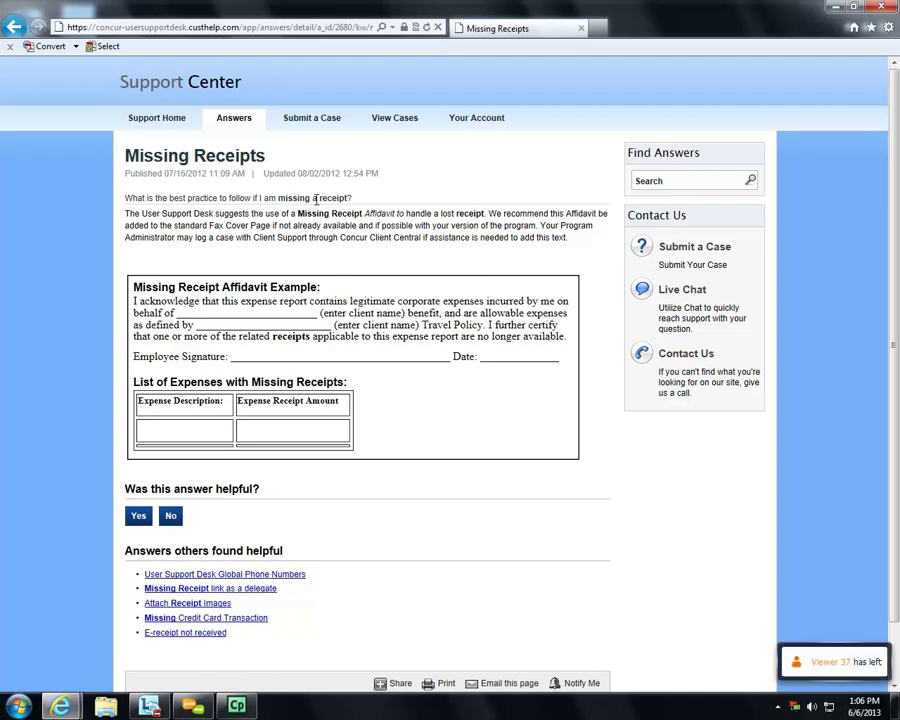
pyautogui.click(130, 26)
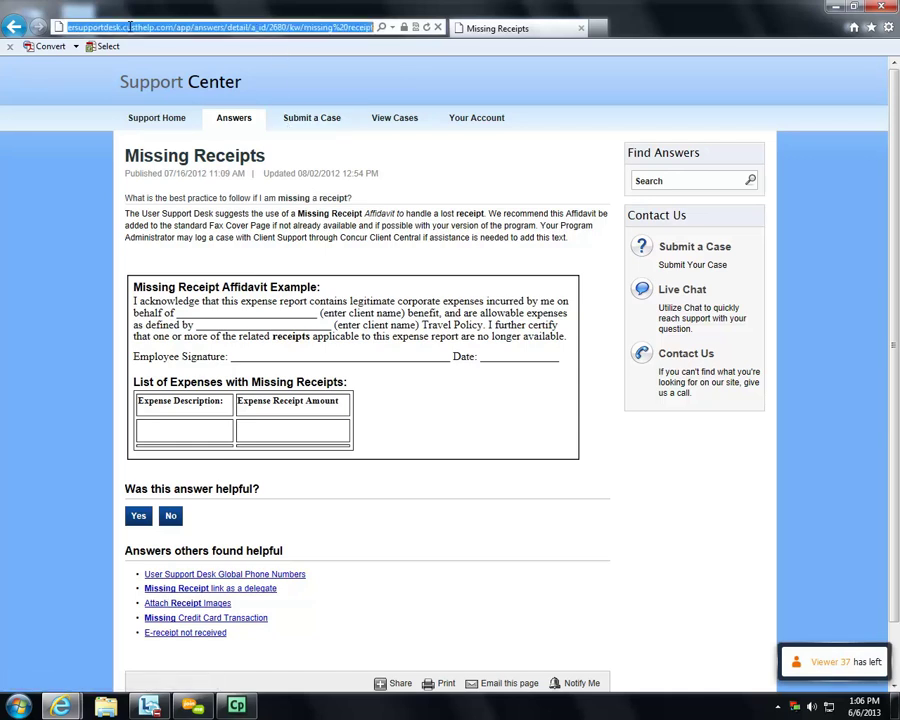
# - Return to the PICO intranet via 'pico' and open the Concur Training Page
pyautogui.write('pico.pky.com/')
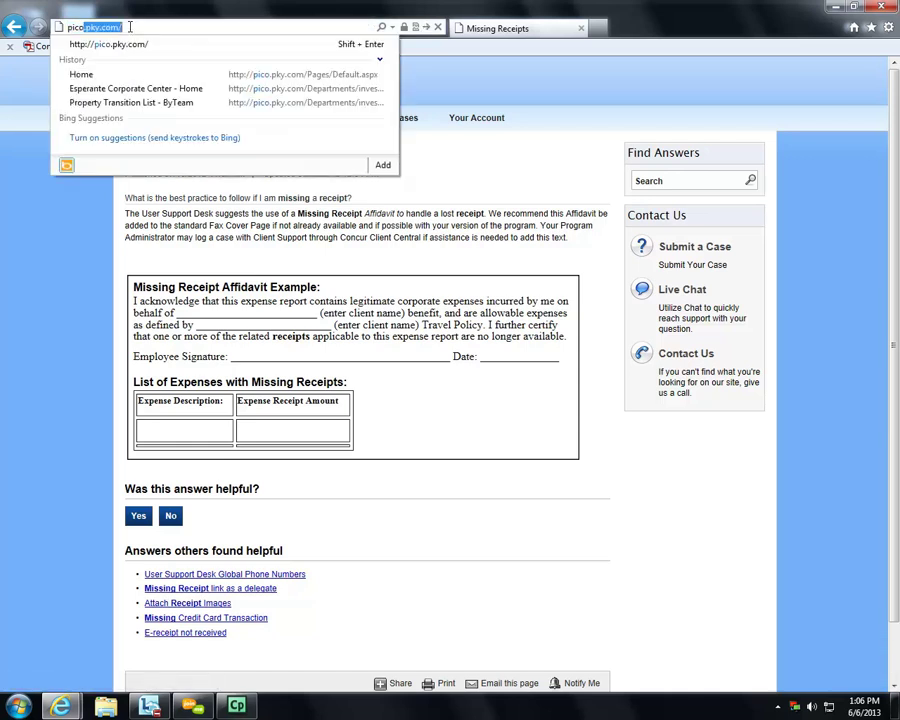
pyautogui.press('Return')
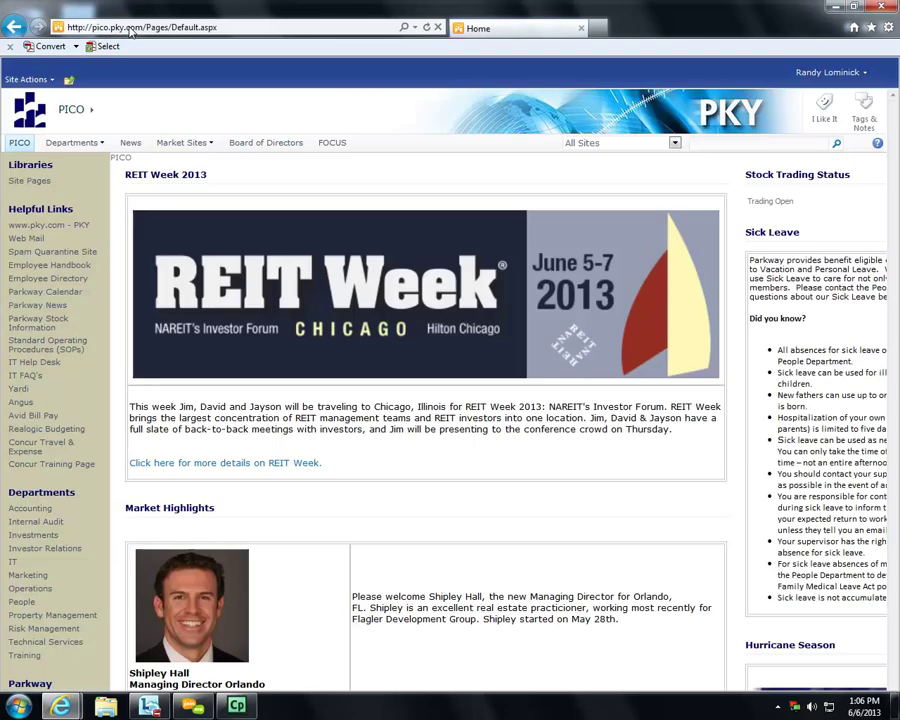
pyautogui.click(20, 468)
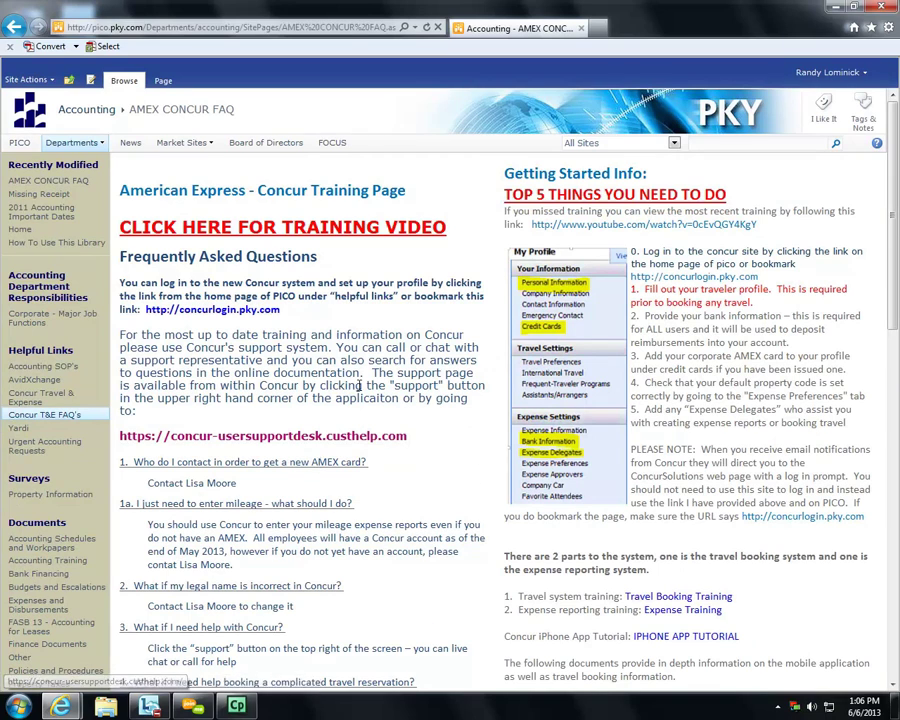
# - Scroll through the AMEX CONCUR FAQ questions down to question 12
pyautogui.scroll(-3, 362, 432)
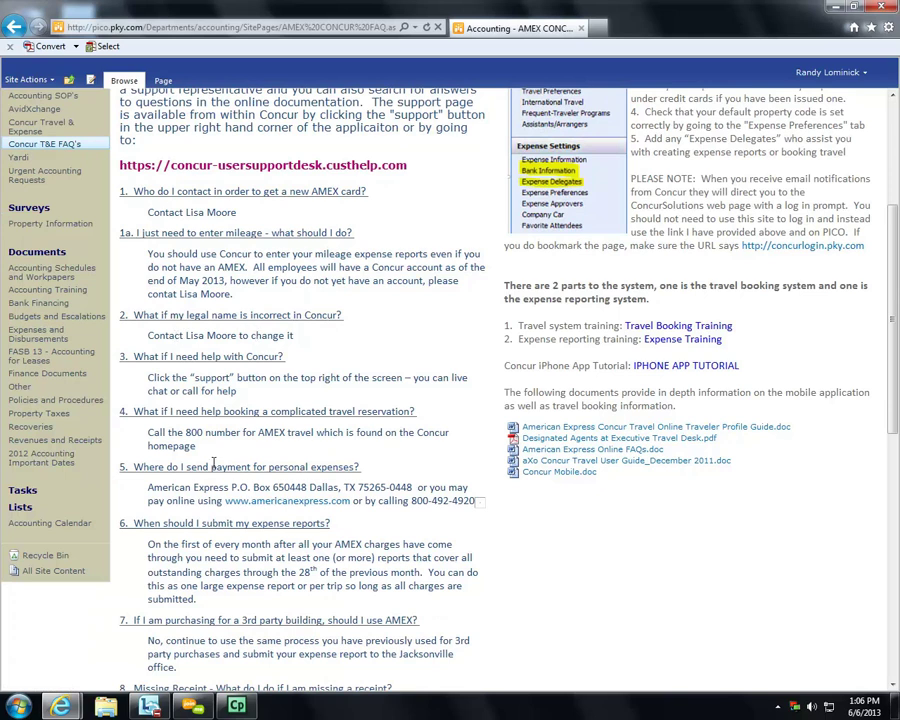
pyautogui.scroll(-5, 281, 448)
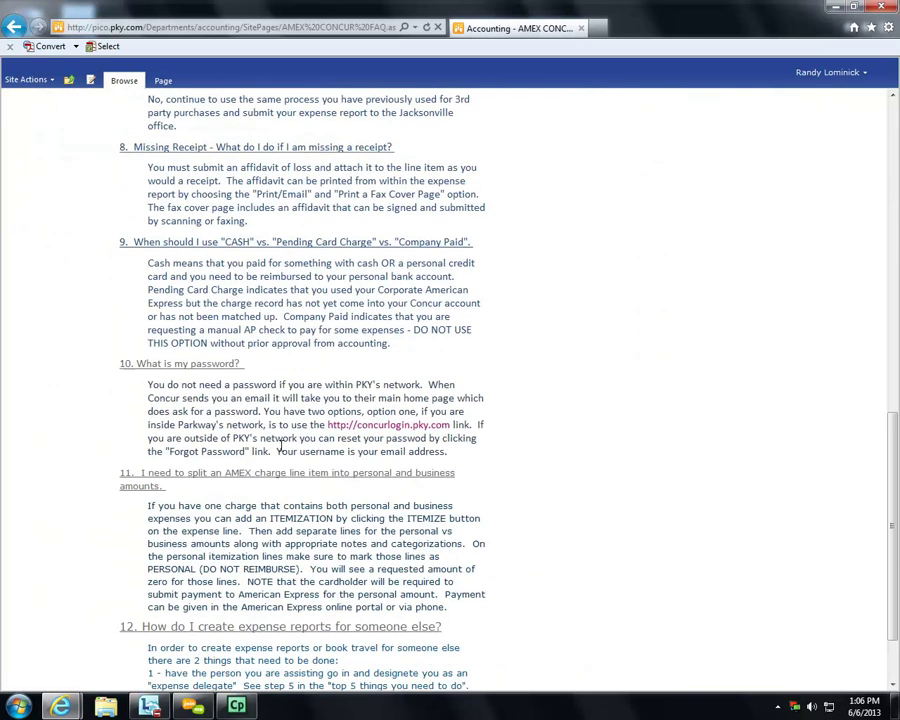
pyautogui.scroll(-1, 281, 448)
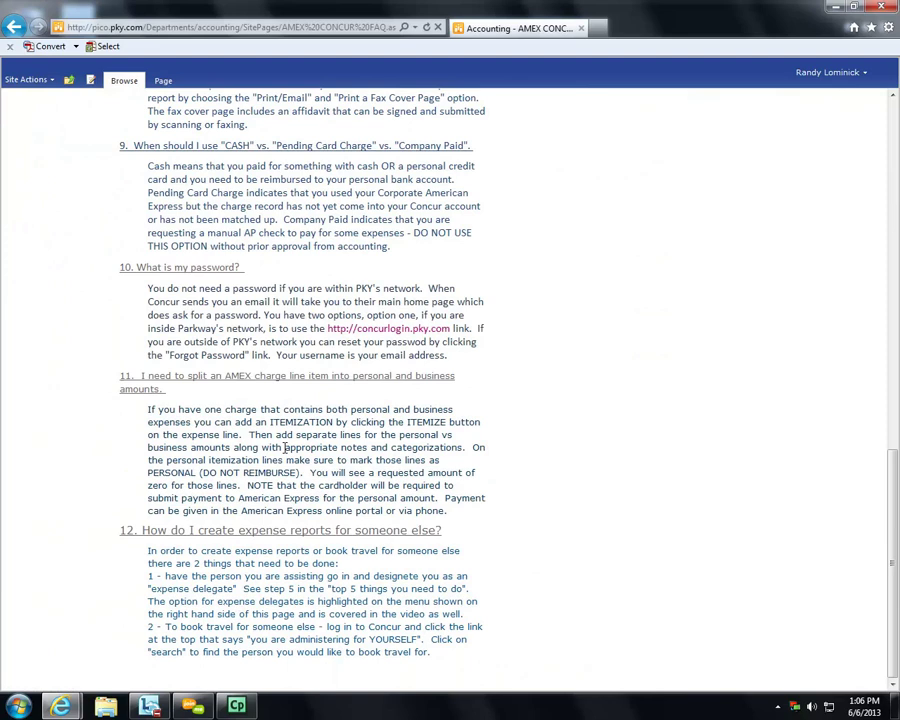
pyautogui.scroll(1, 284, 448)
pyautogui.scroll(-1, 284, 448)
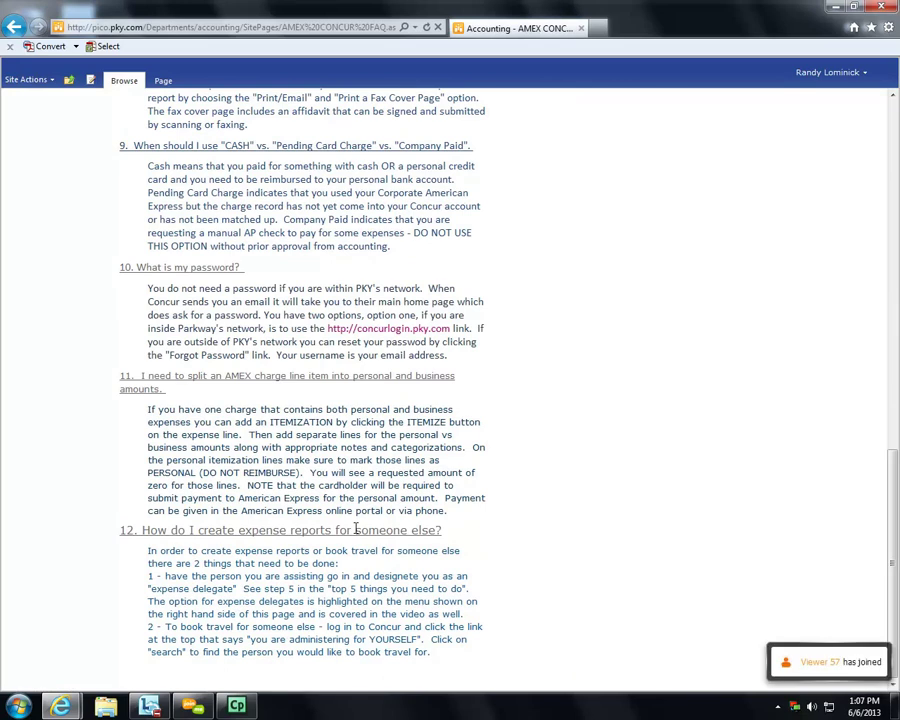
pyautogui.scroll(10, 328, 556)
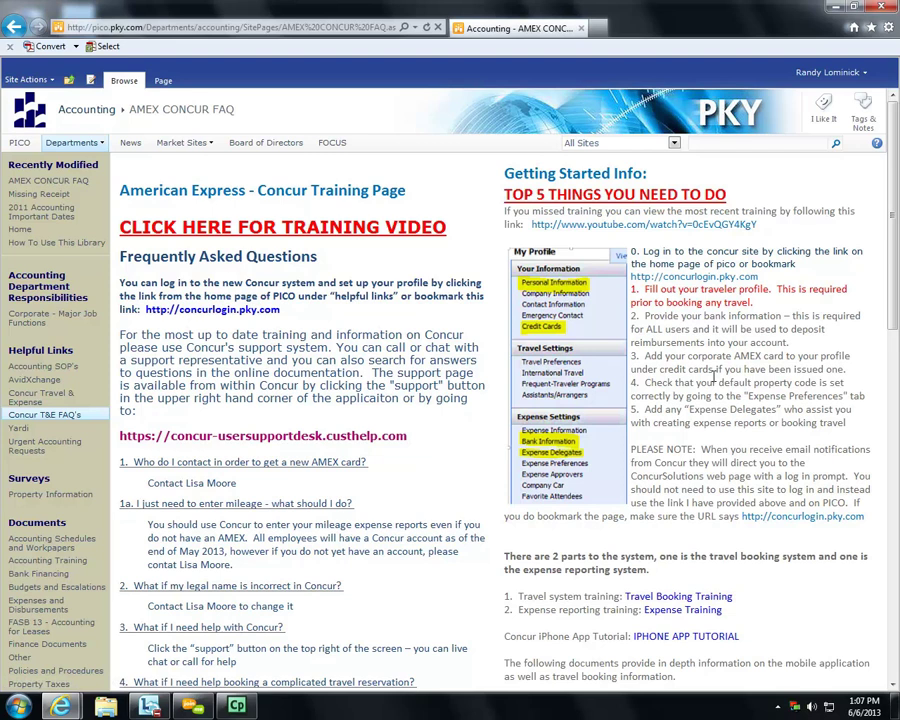
pyautogui.scroll(-3, 712, 373)
pyautogui.scroll(3, 715, 395)
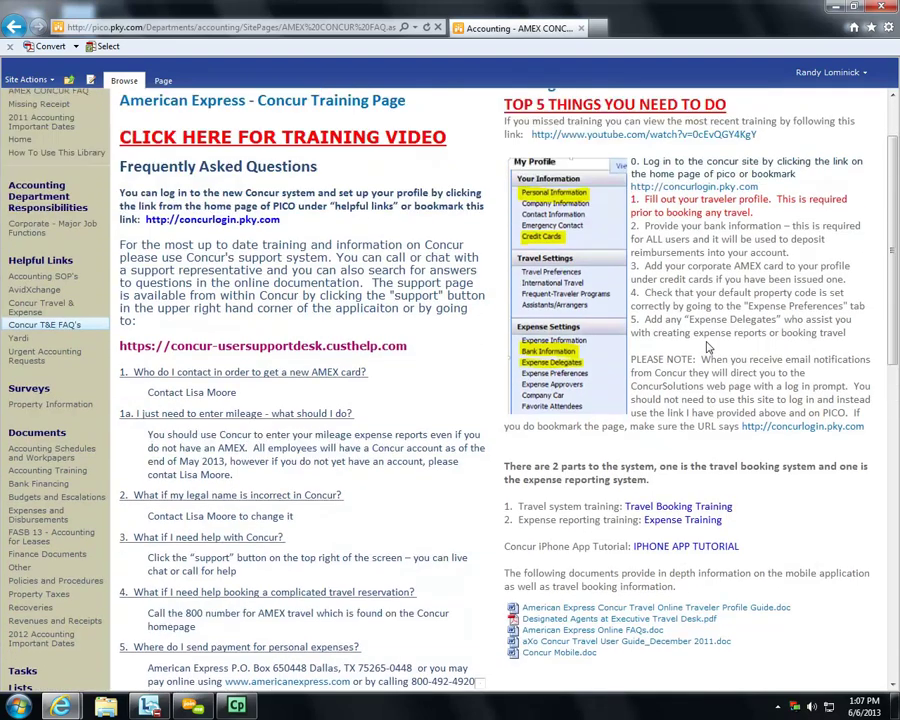
pyautogui.scroll(-1, 690, 430)
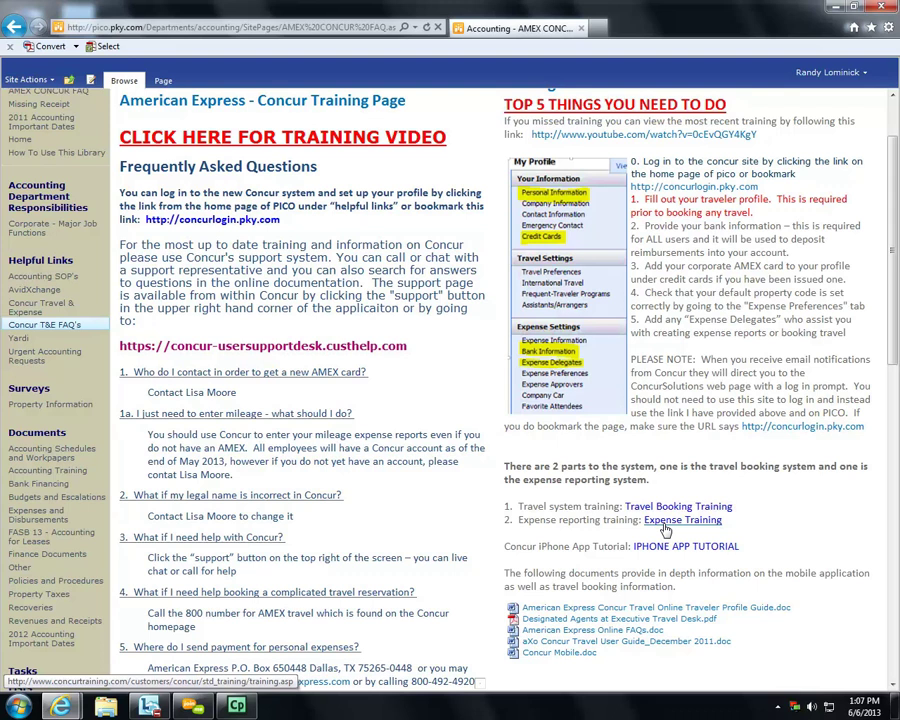
# - Open the Car Mileage training video and mute participants in the join.me audio options
pyautogui.click(666, 521)
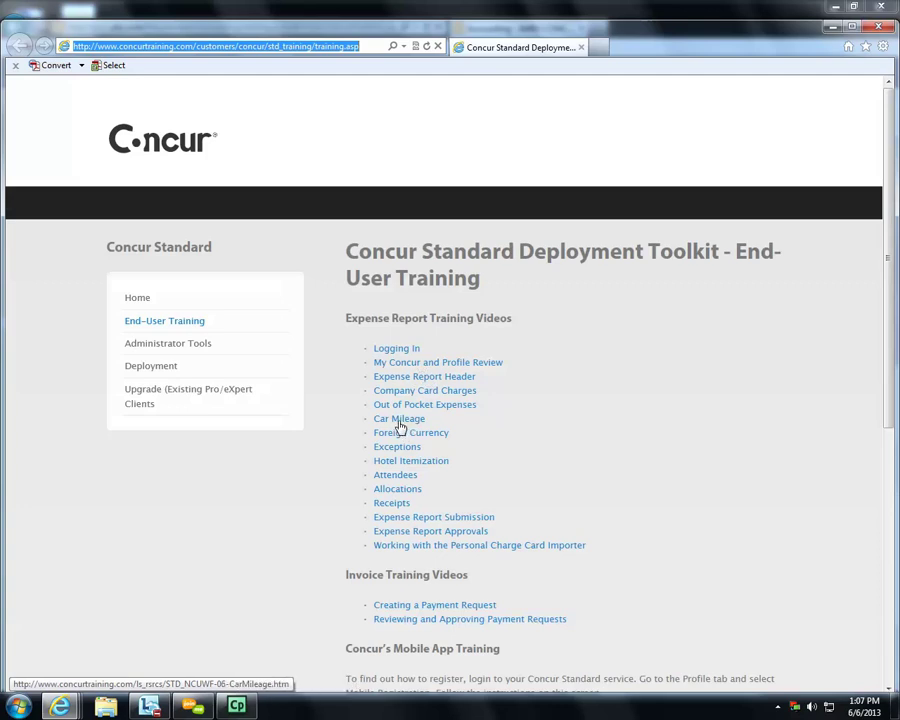
pyautogui.click(400, 425)
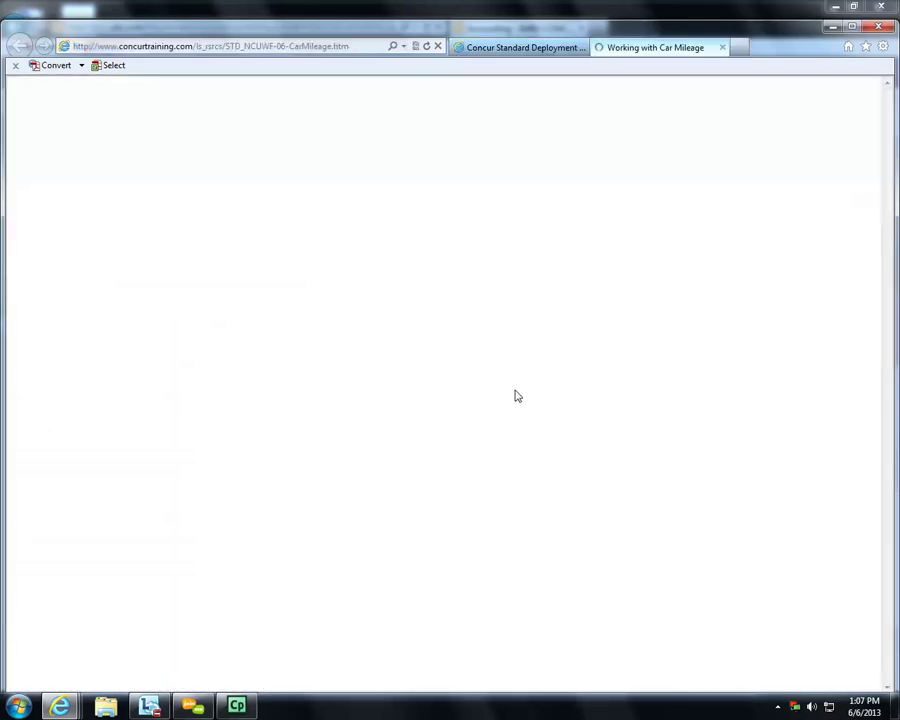
pyautogui.click(198, 709)
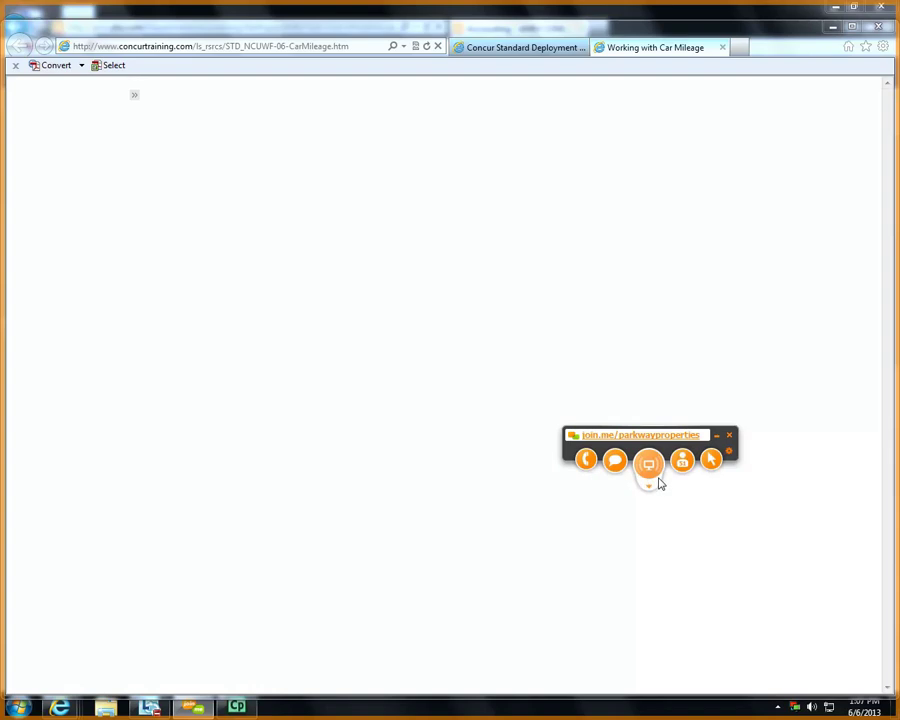
pyautogui.click(580, 461)
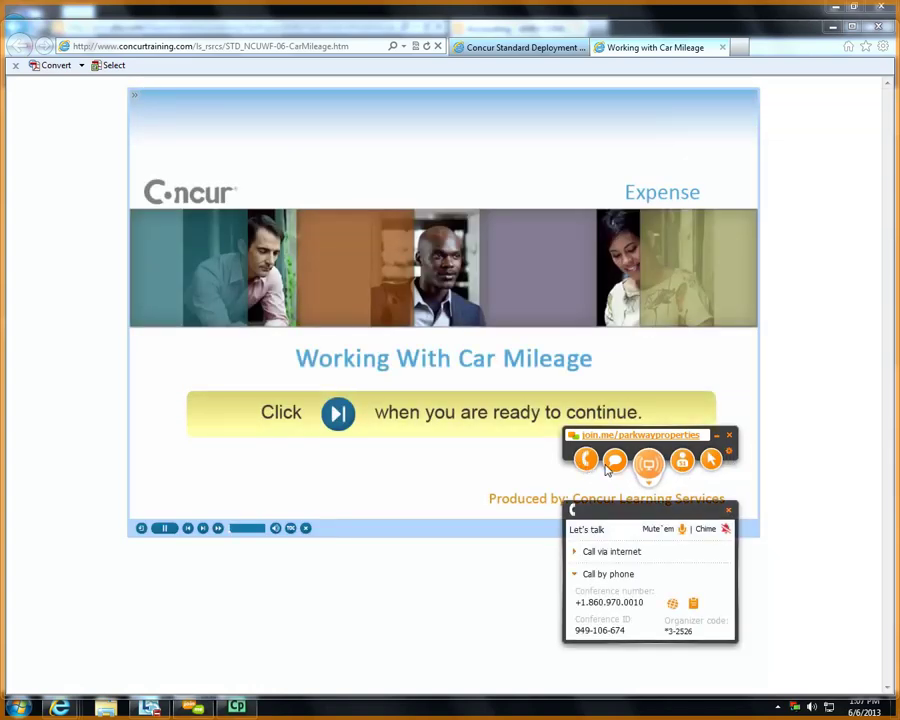
pyautogui.click(681, 531)
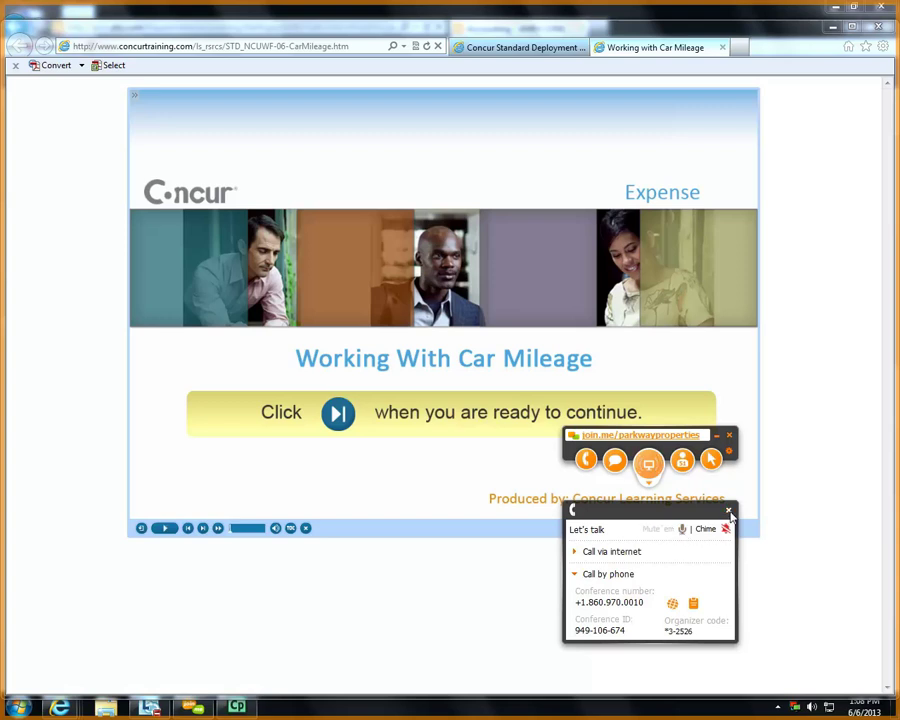
pyautogui.click(729, 512)
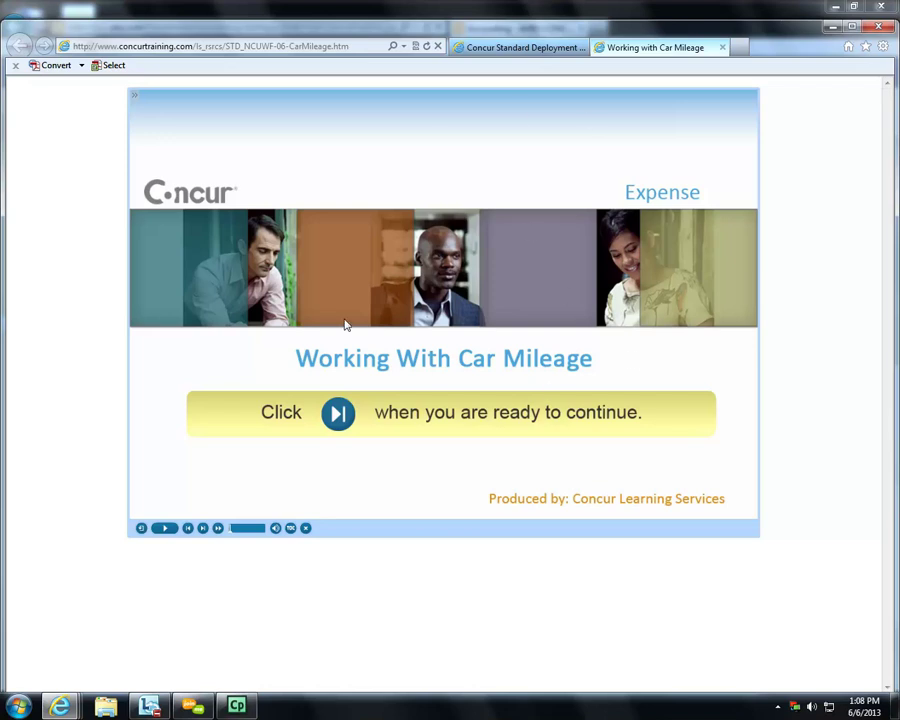
# - Advance to the objectives slide, then close the Car Mileage lesson and the Toolkit window
pyautogui.click(338, 413)
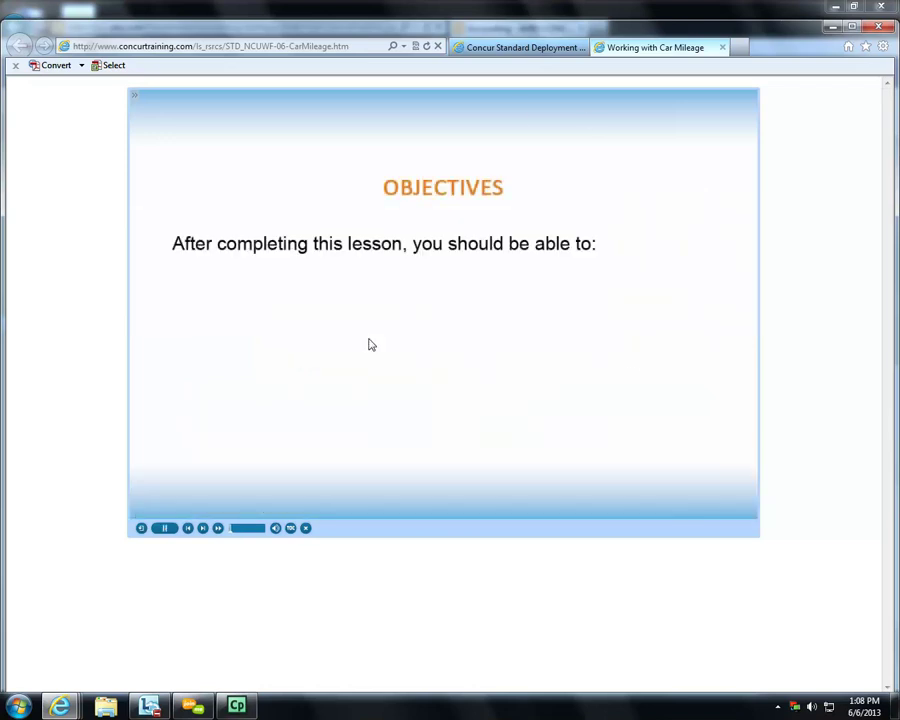
pyautogui.click(722, 47)
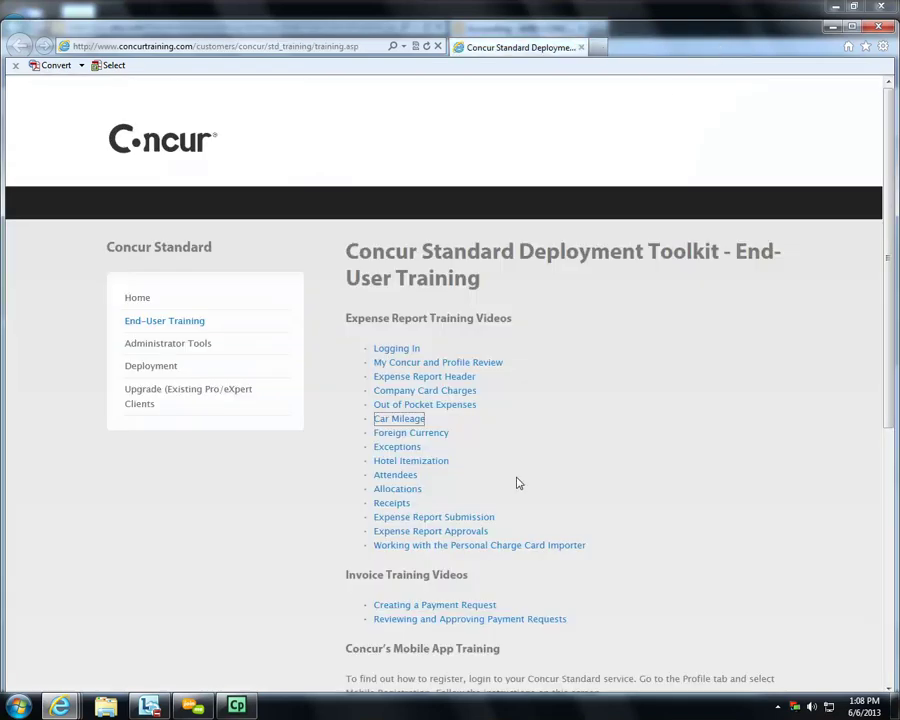
pyautogui.scroll(-1, 421, 518)
pyautogui.scroll(-4, 421, 518)
pyautogui.scroll(5, 424, 484)
pyautogui.click(877, 28)
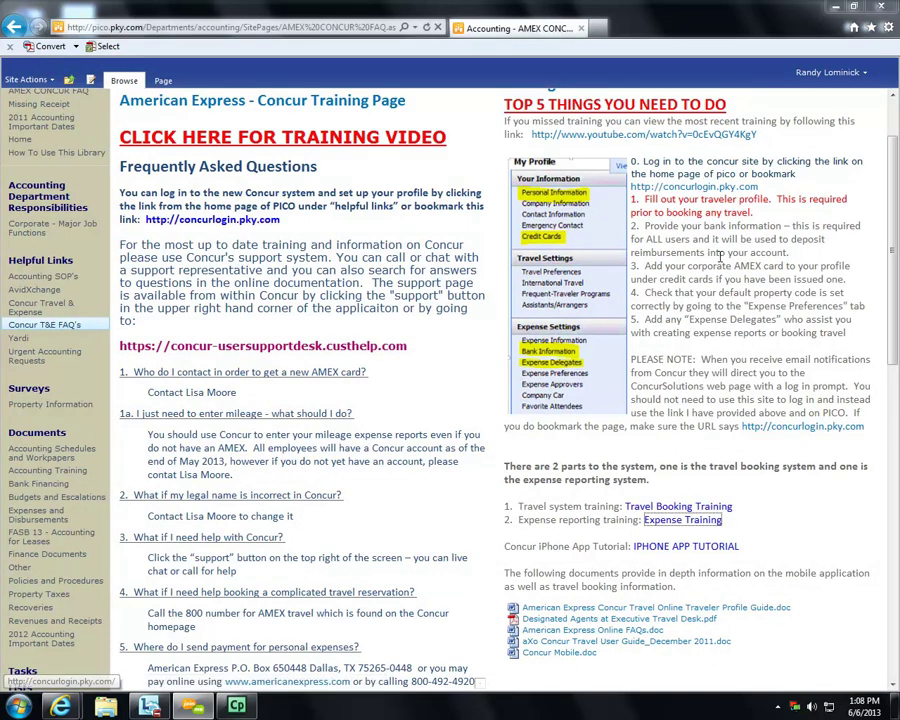
# - Open the PICO intranet home in a new tab and follow the Concur Travel & Expense link
pyautogui.click(601, 30)
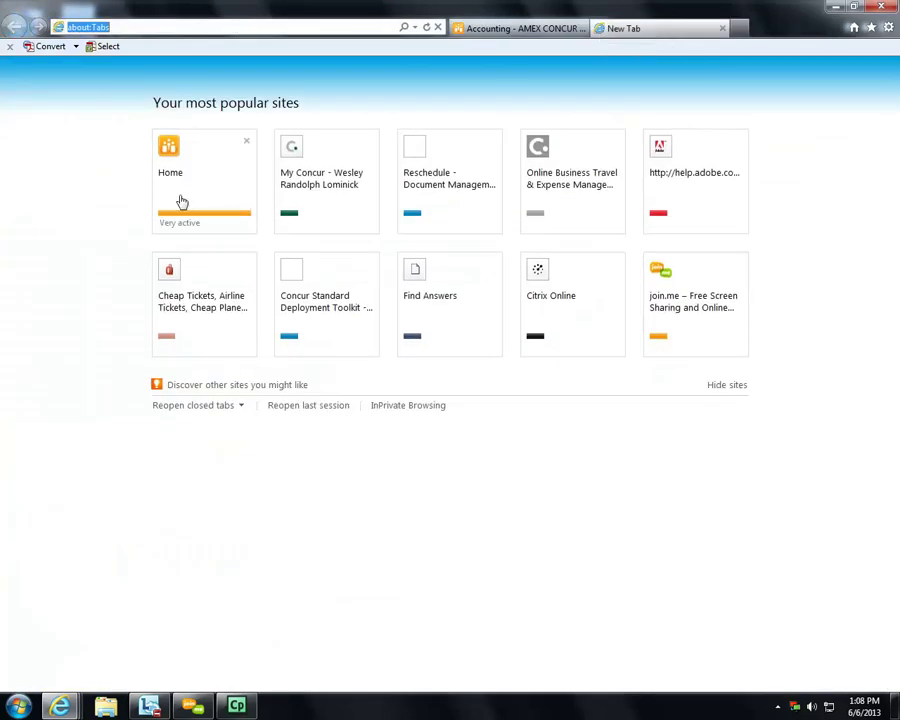
pyautogui.click(184, 199)
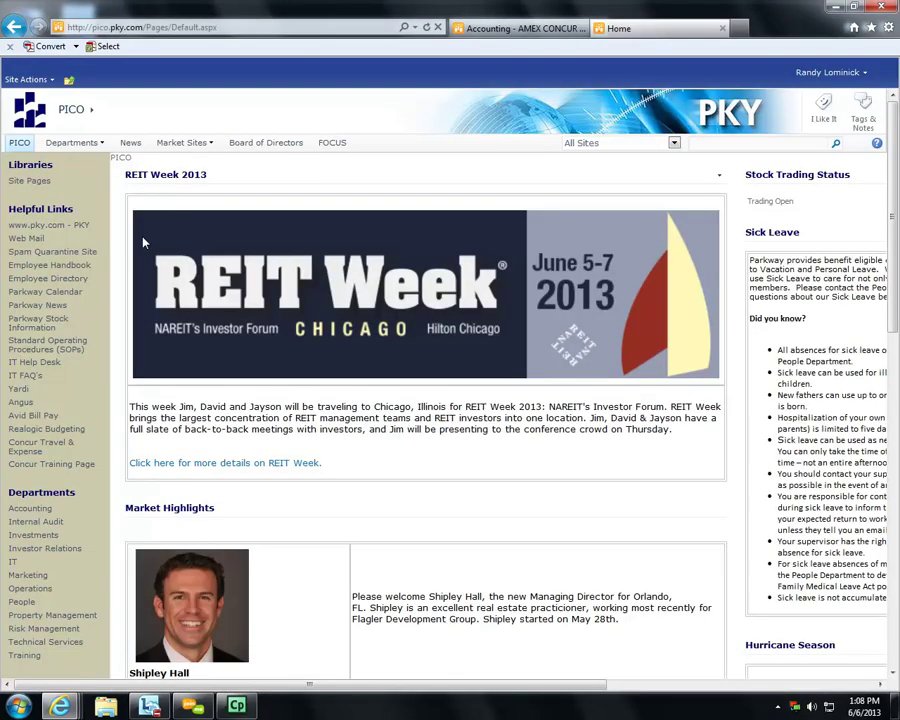
pyautogui.click(25, 453)
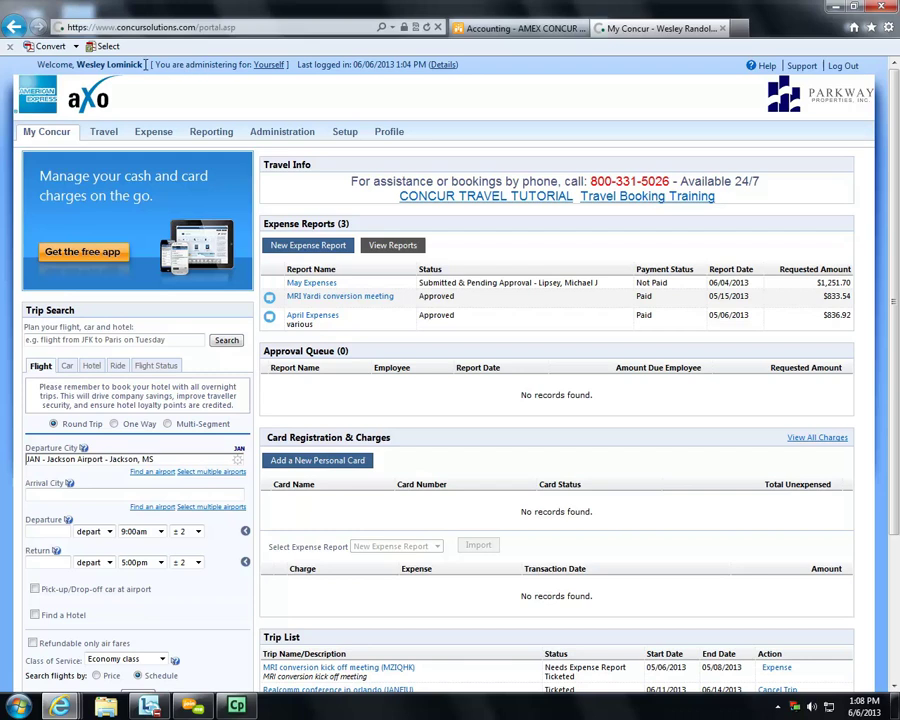
pyautogui.click(267, 66)
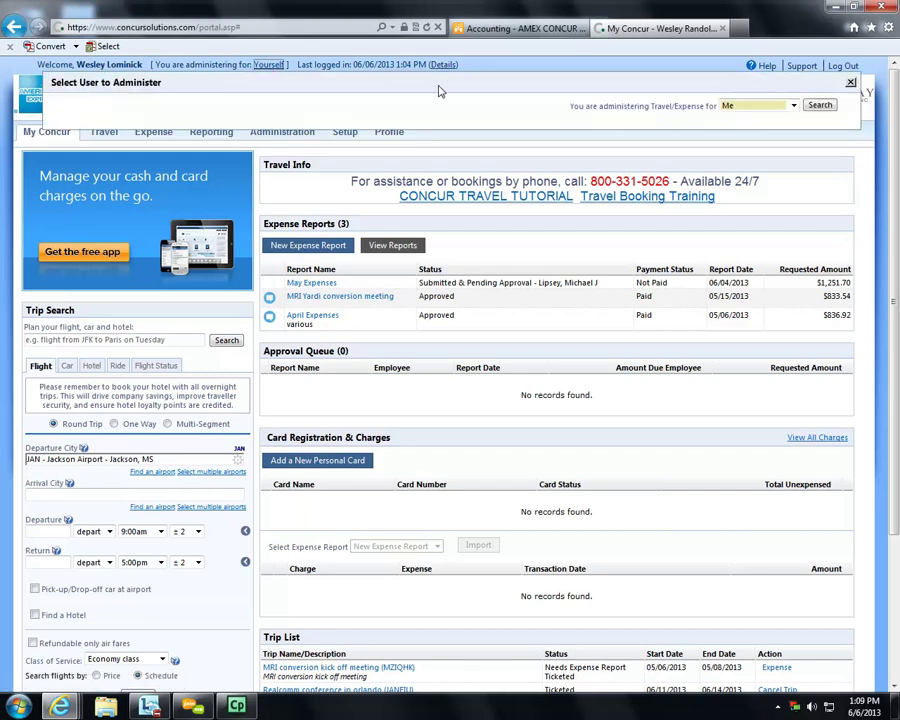
pyautogui.click(793, 106)
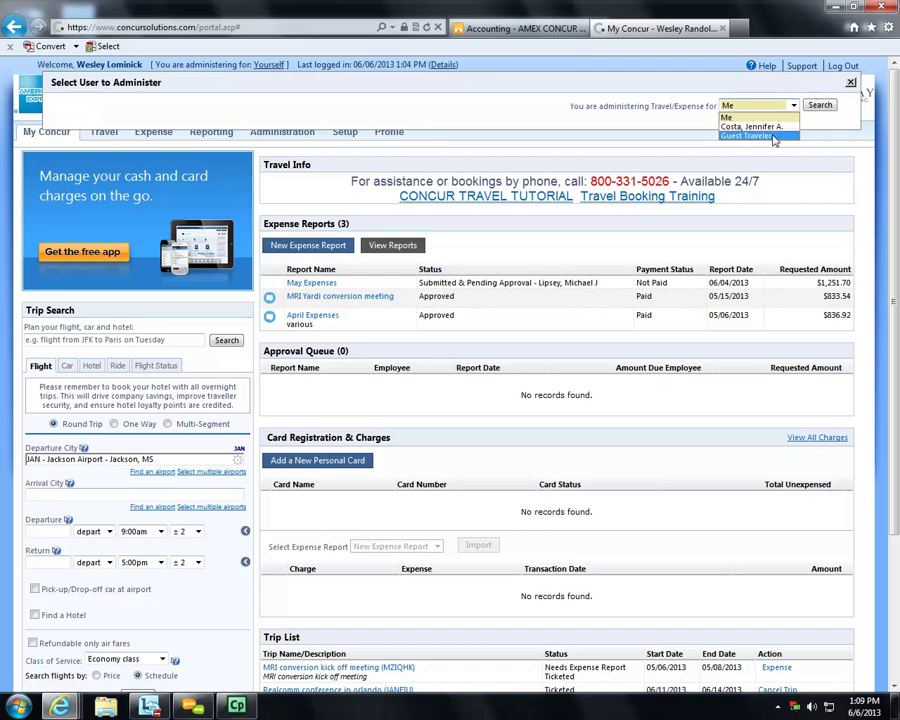
pyautogui.click(818, 104)
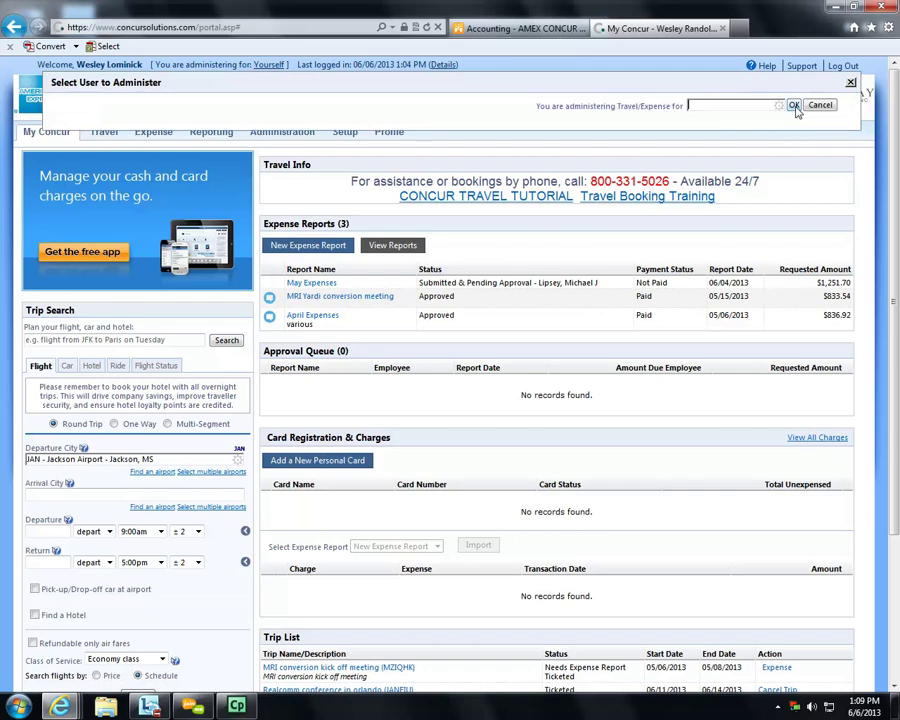
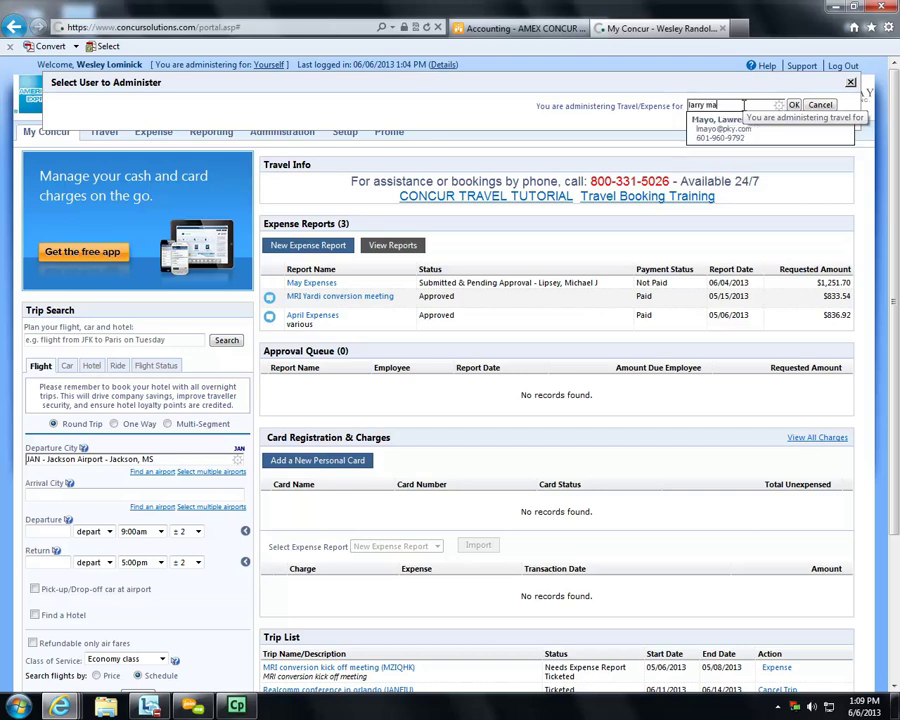
pyautogui.click(730, 126)
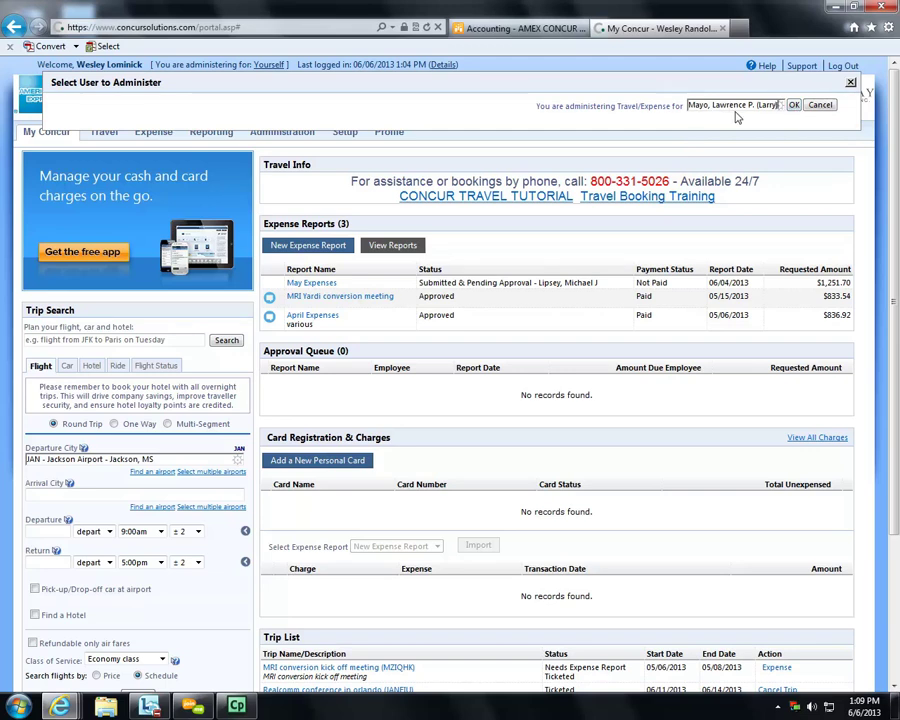
pyautogui.click(822, 106)
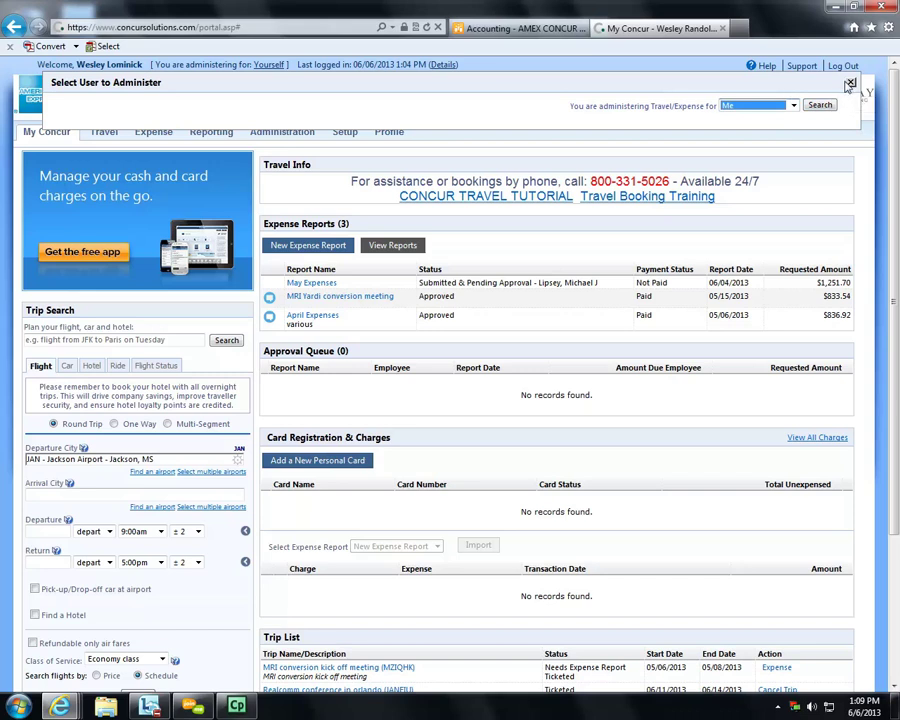
pyautogui.click(849, 83)
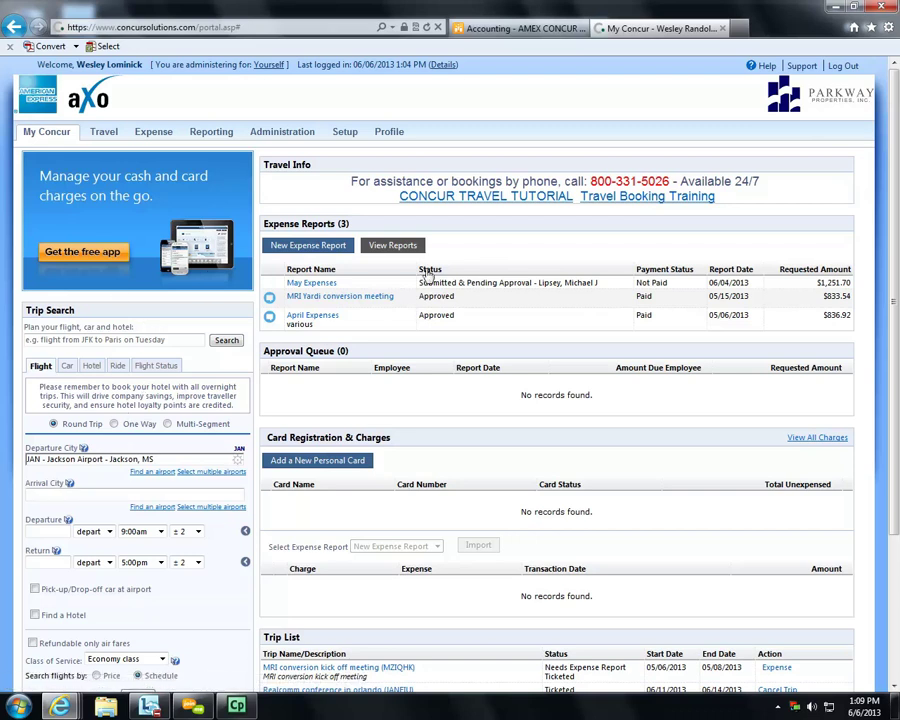
pyautogui.scroll(-2, 502, 498)
pyautogui.scroll(1, 501, 500)
pyautogui.scroll(1, 501, 500)
pyautogui.scroll(-2, 448, 427)
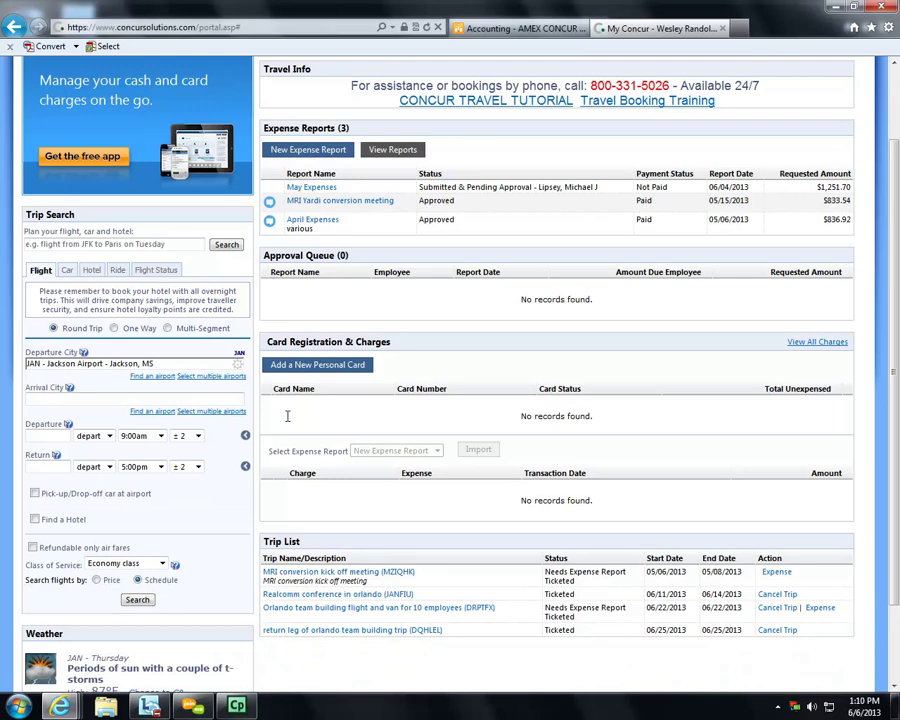
pyautogui.scroll(-2, 453, 452)
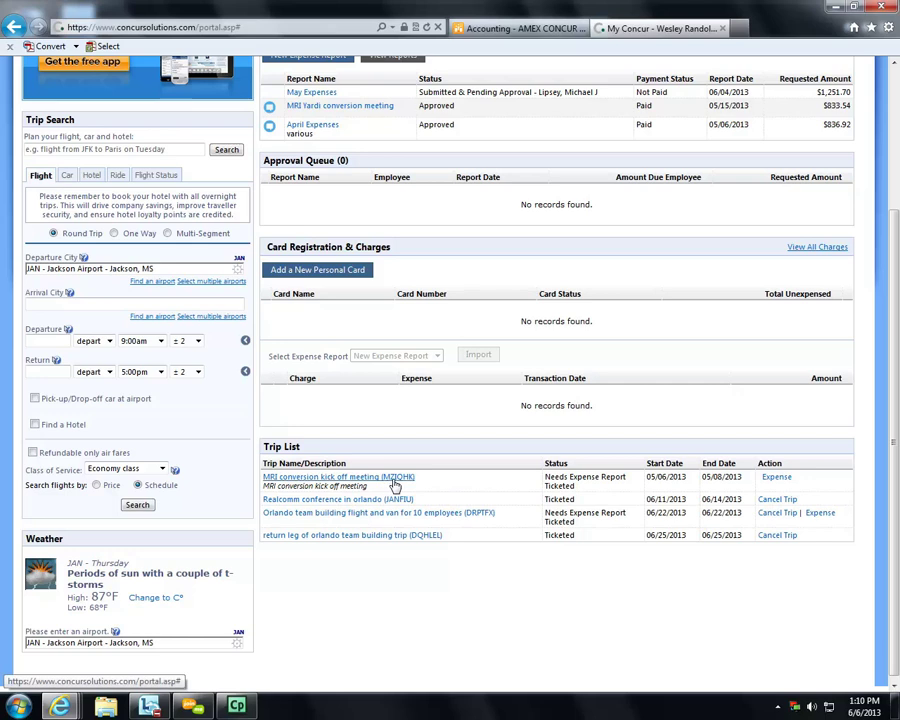
pyautogui.scroll(3, 395, 485)
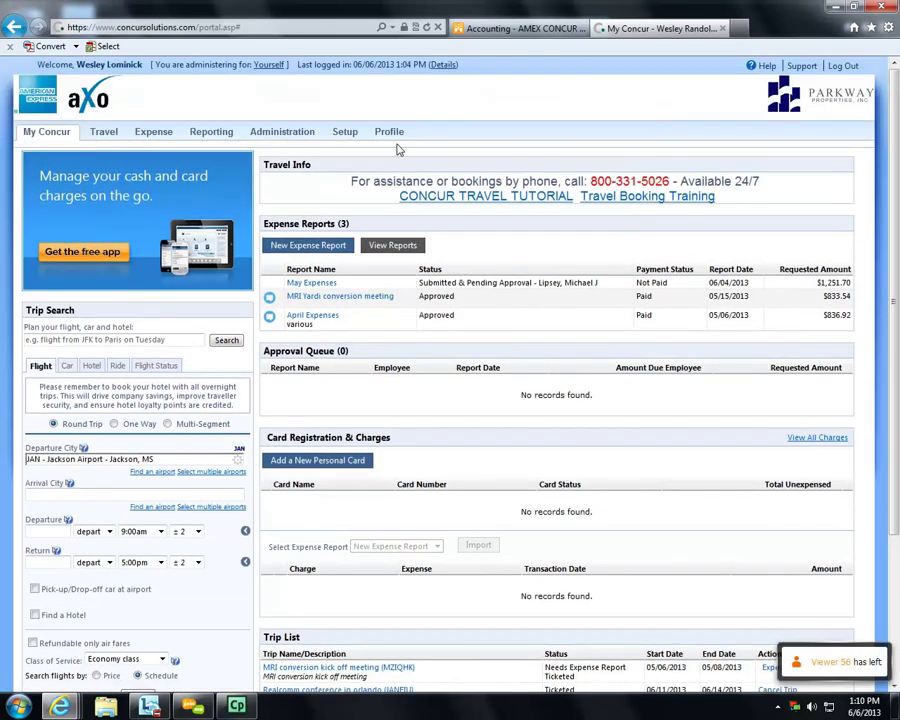
pyautogui.click(535, 30)
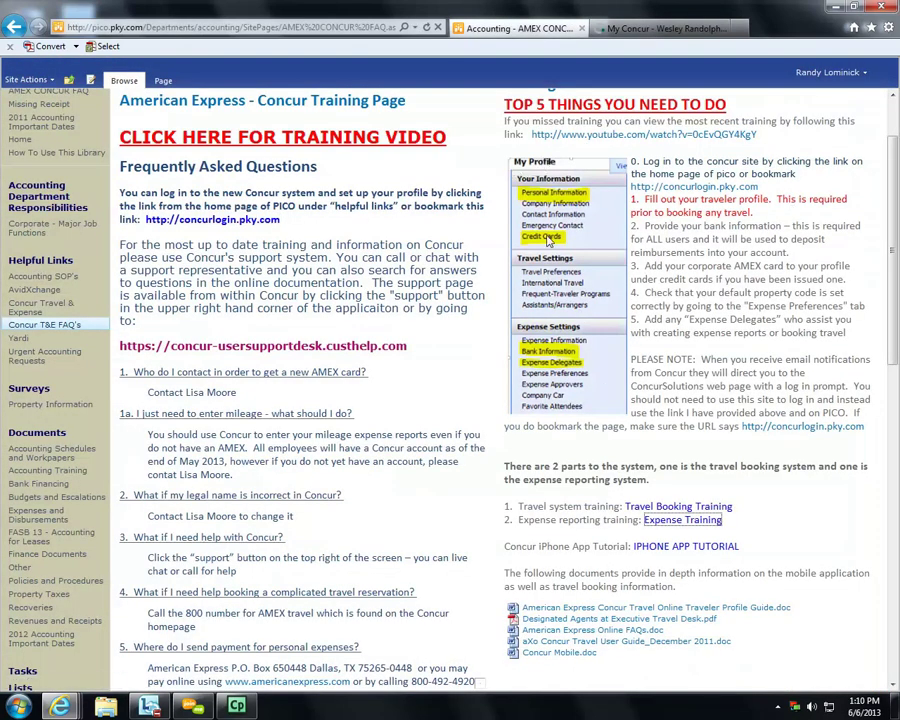
pyautogui.click(627, 29)
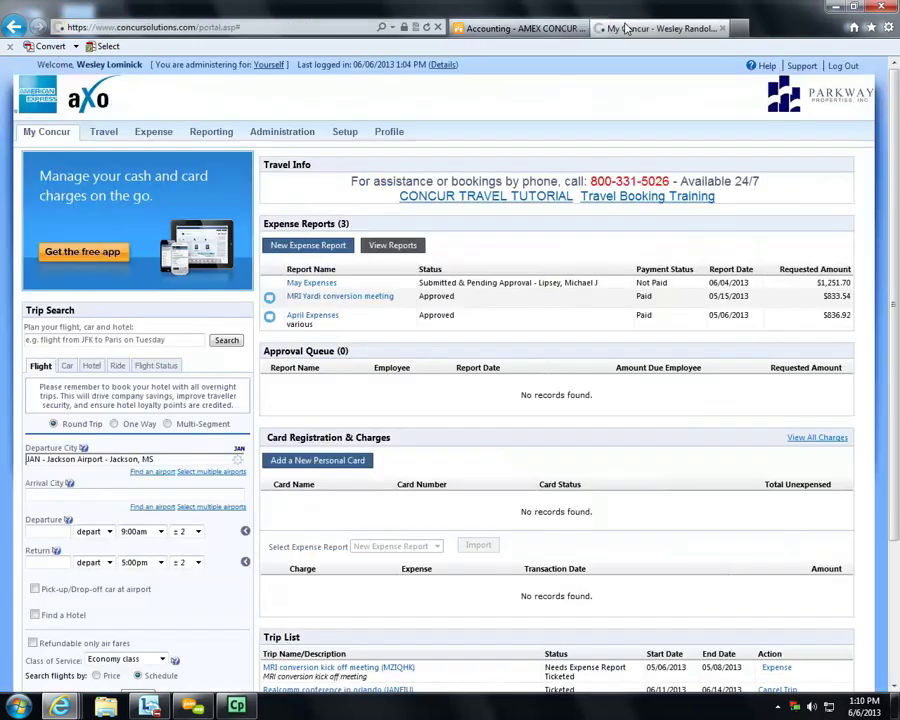
# - Open Profile and view Personal Information with name, company information and work address
pyautogui.moveTo(398, 136)
pyautogui.click(390, 134)
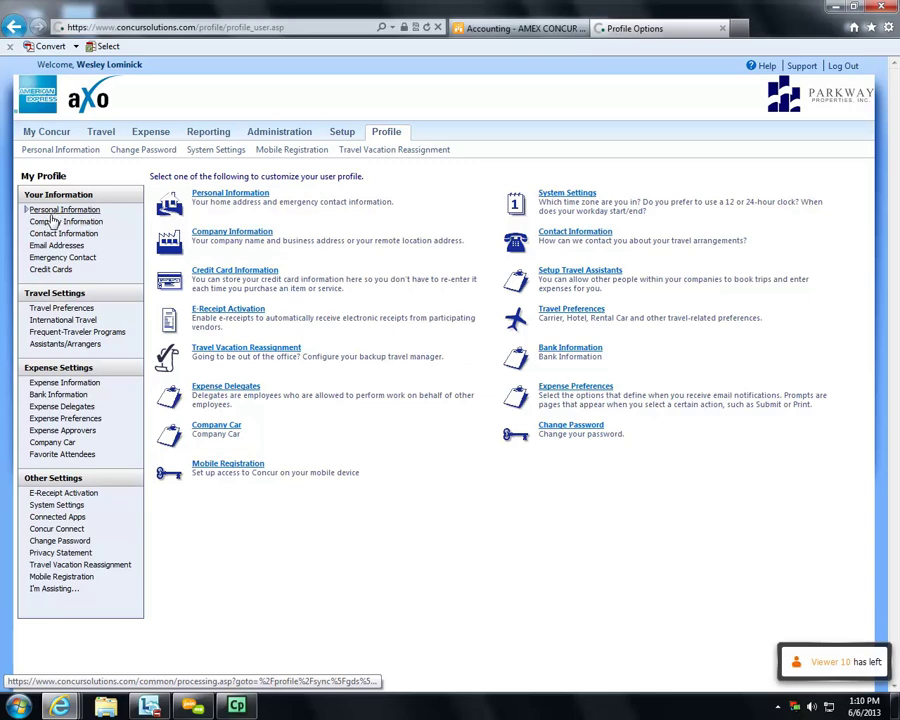
pyautogui.click(53, 213)
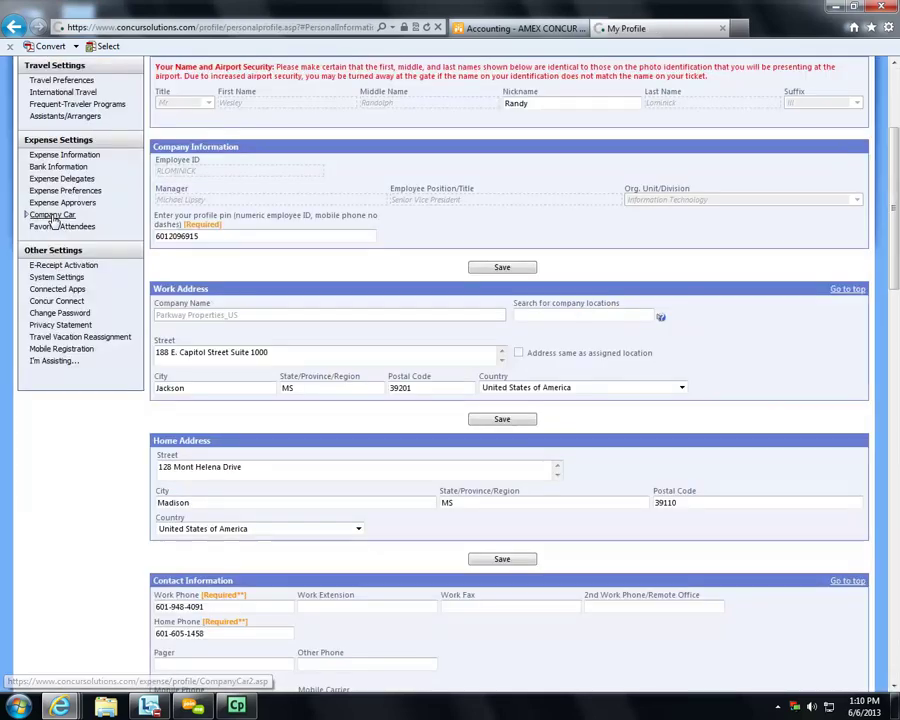
pyautogui.scroll(-15, 398, 392)
pyautogui.scroll(15, 398, 395)
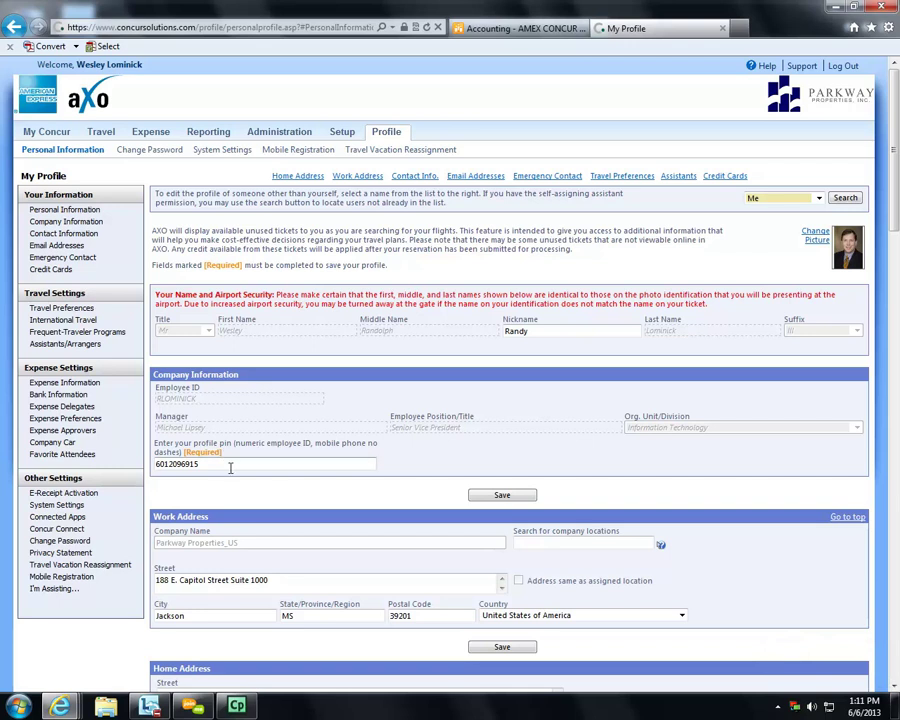
pyautogui.moveTo(263, 466); pyautogui.dragTo(133, 461)
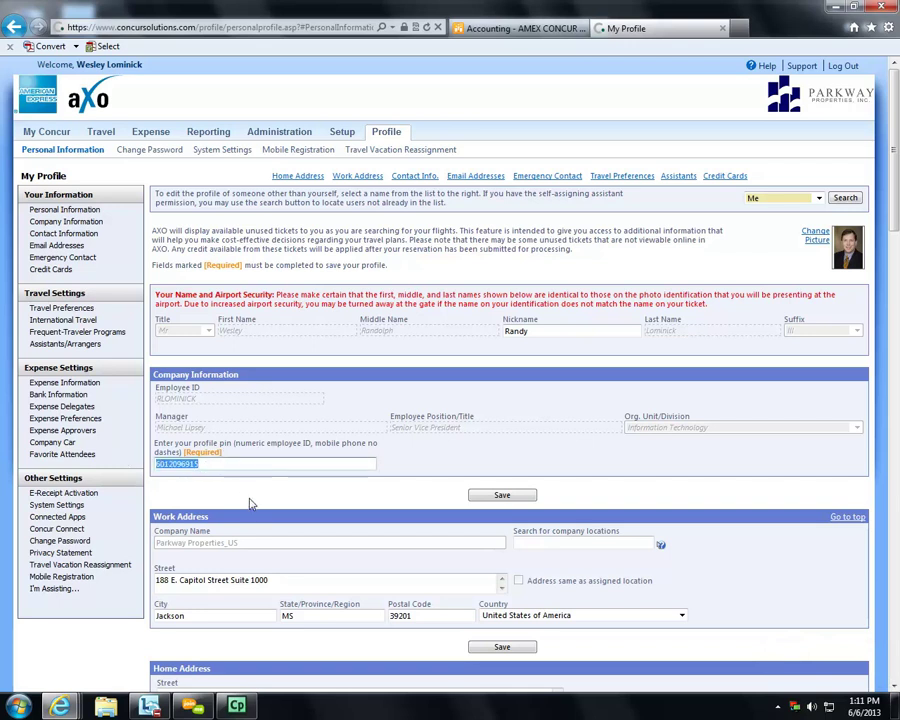
pyautogui.click(250, 466)
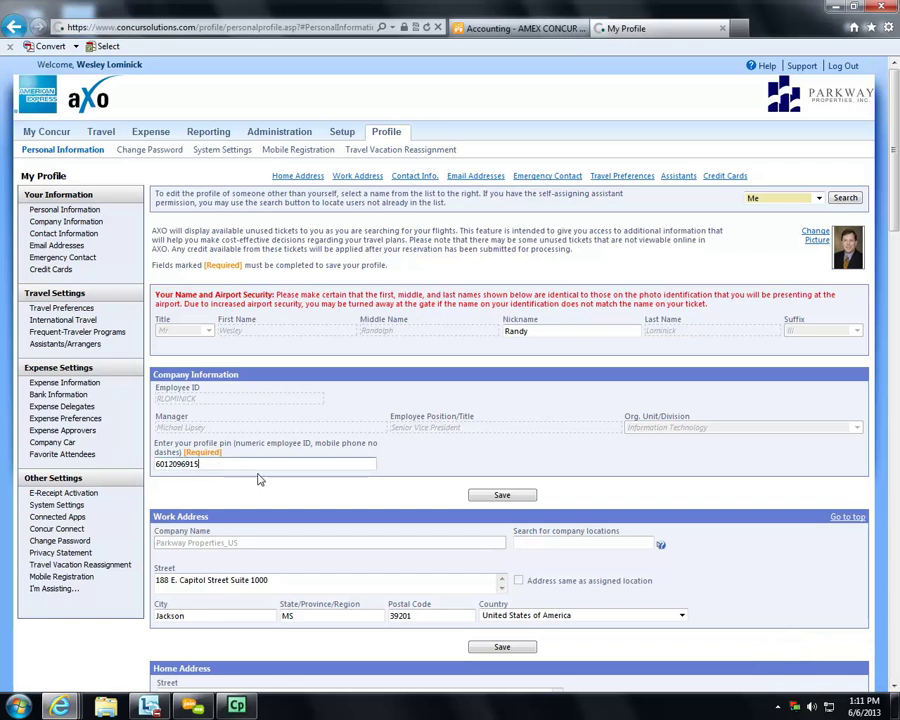
pyautogui.scroll(-2, 250, 498)
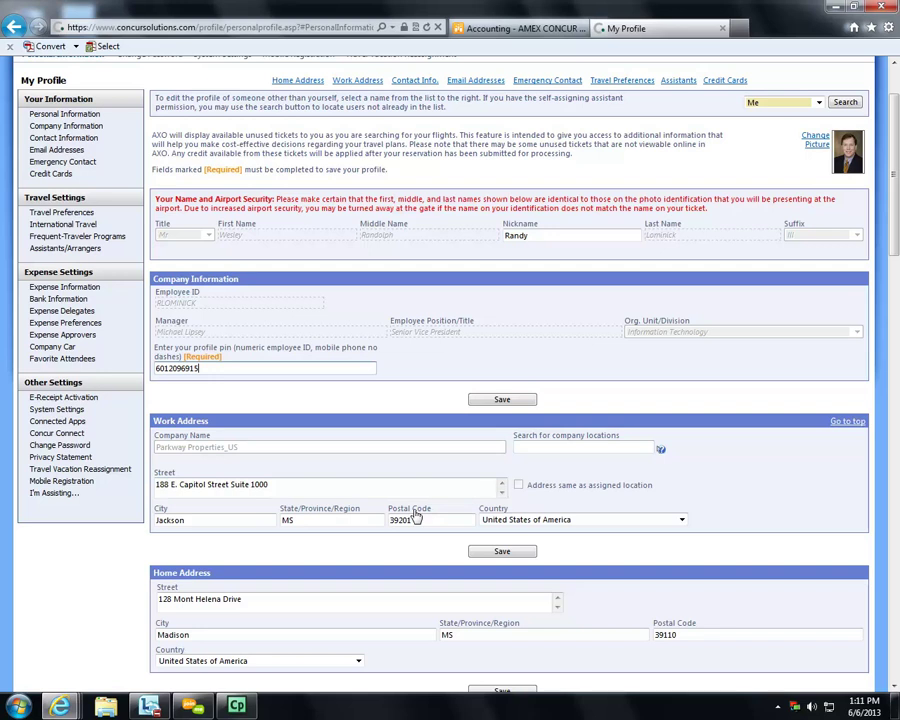
pyautogui.click(540, 450)
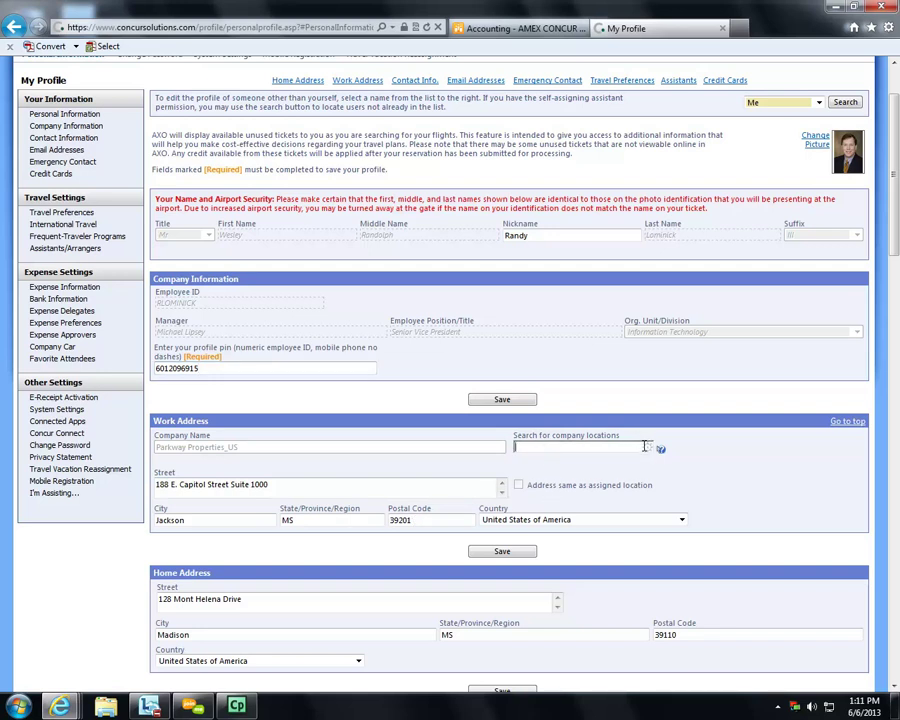
pyautogui.write('pho')
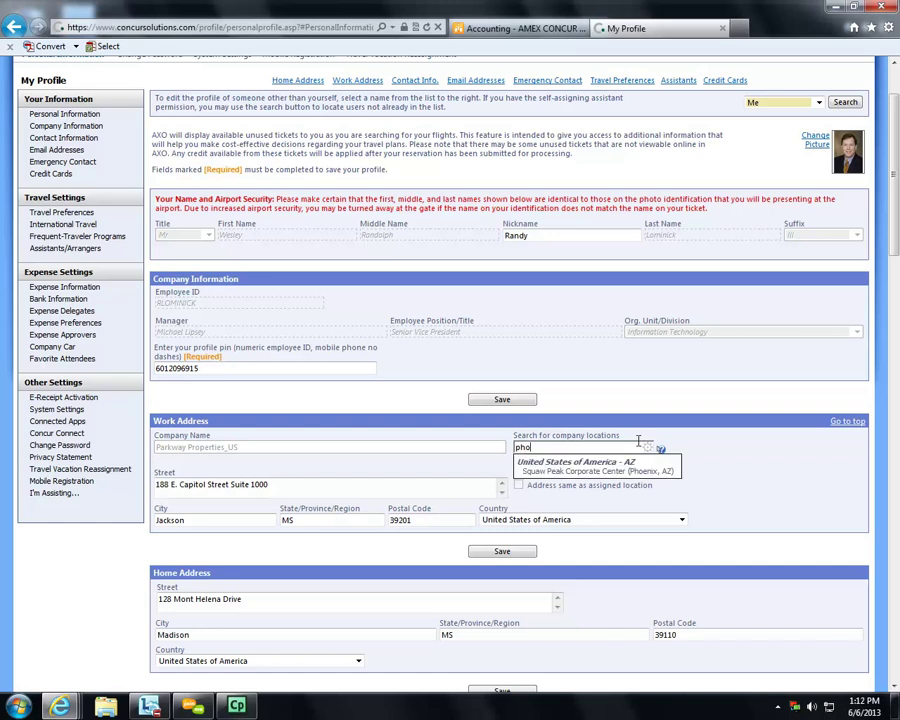
pyautogui.click(739, 470)
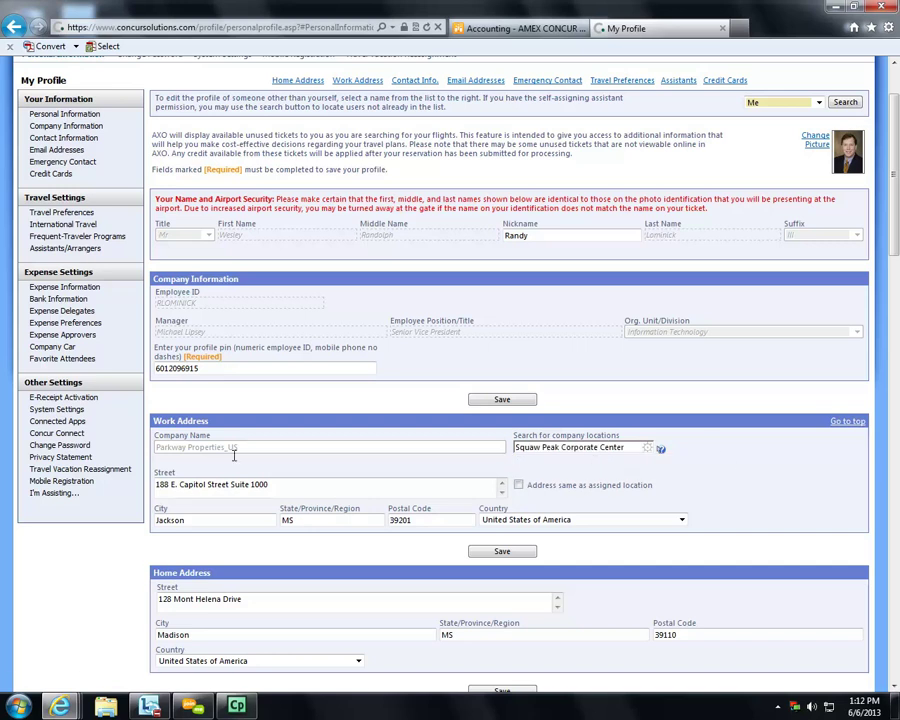
pyautogui.moveTo(648, 447); pyautogui.dragTo(458, 447)
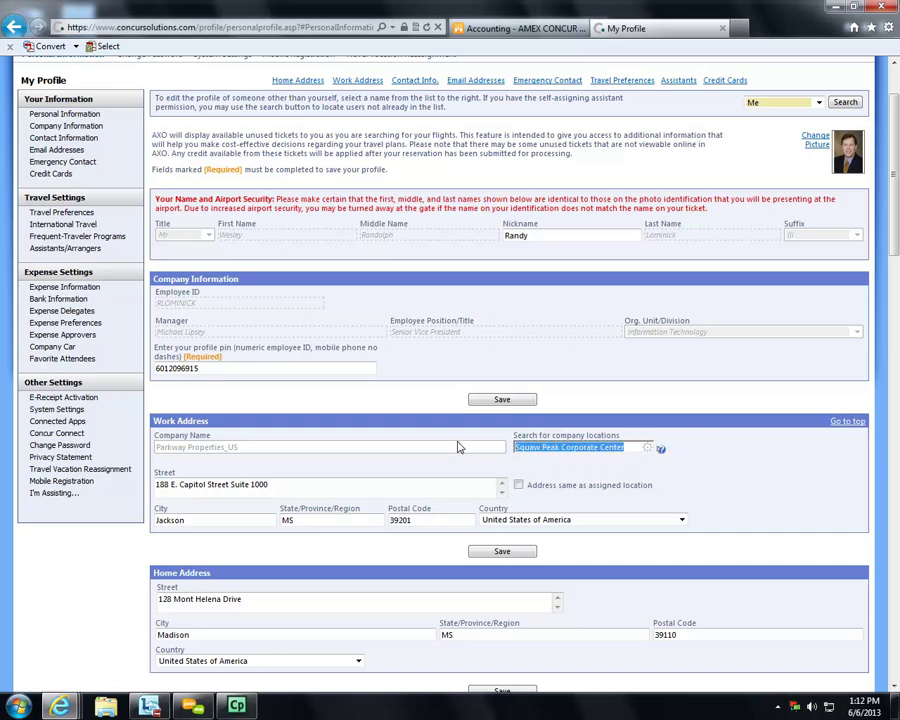
pyautogui.press('BackSpace')
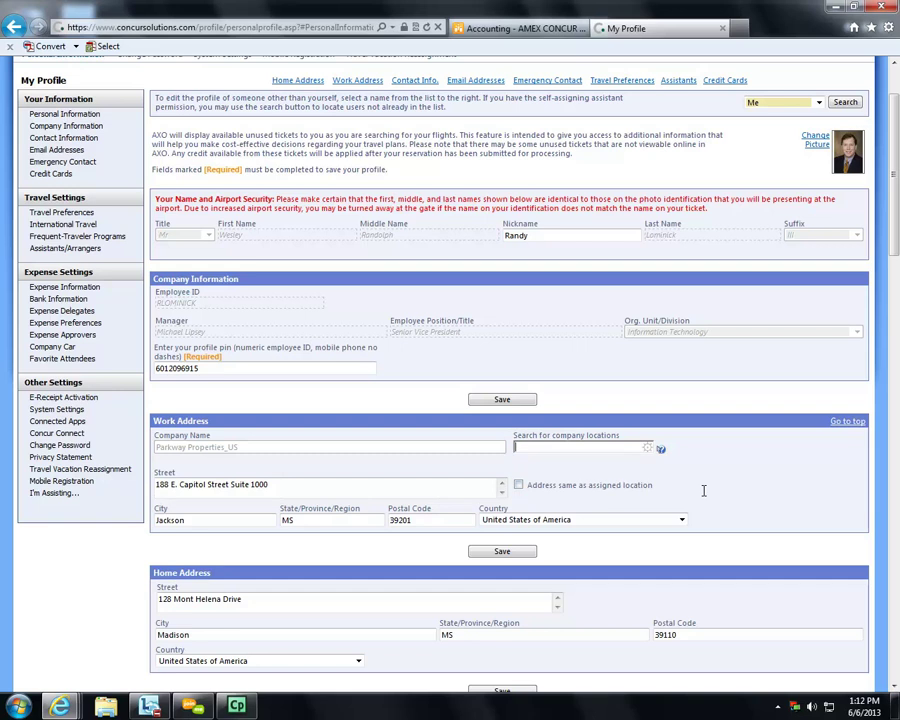
pyautogui.scroll(-4, 734, 480)
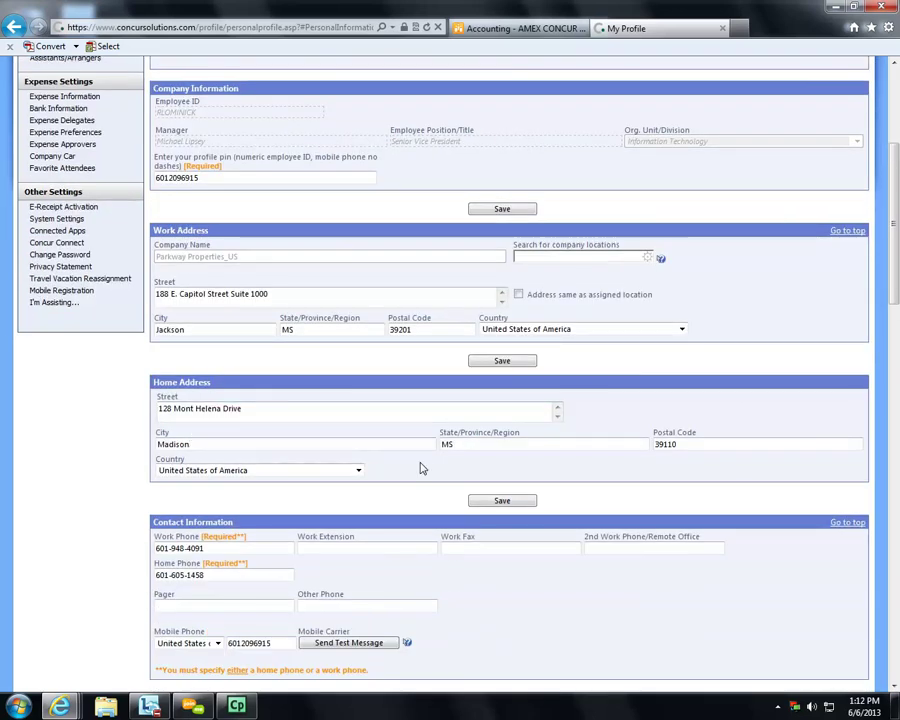
# - Start adding another email address in the profile, then cancel it
pyautogui.scroll(-2, 452, 456)
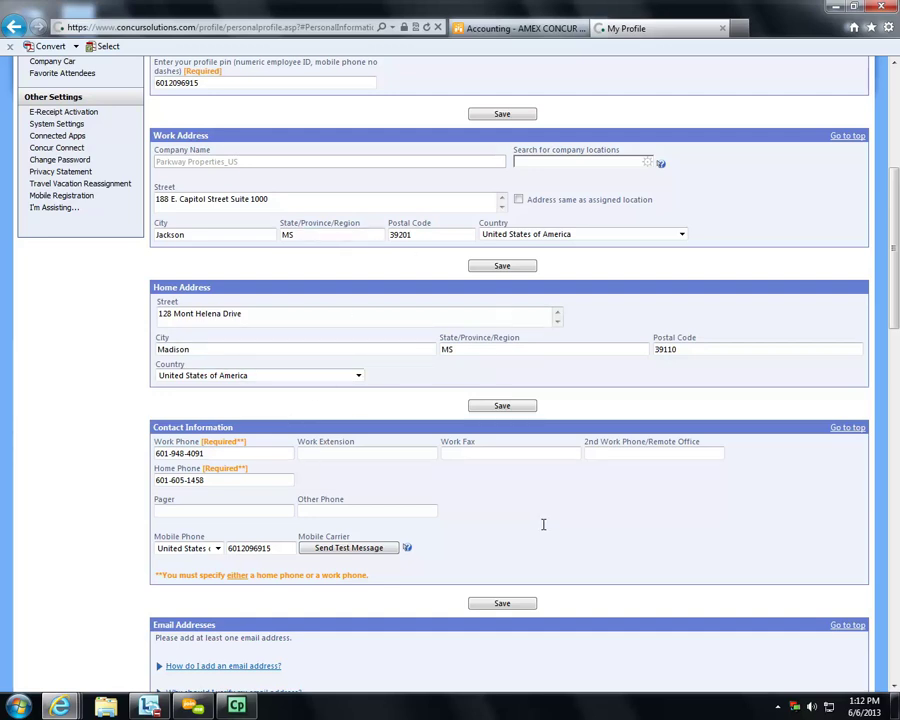
pyautogui.scroll(-3, 543, 524)
pyautogui.scroll(-2, 545, 531)
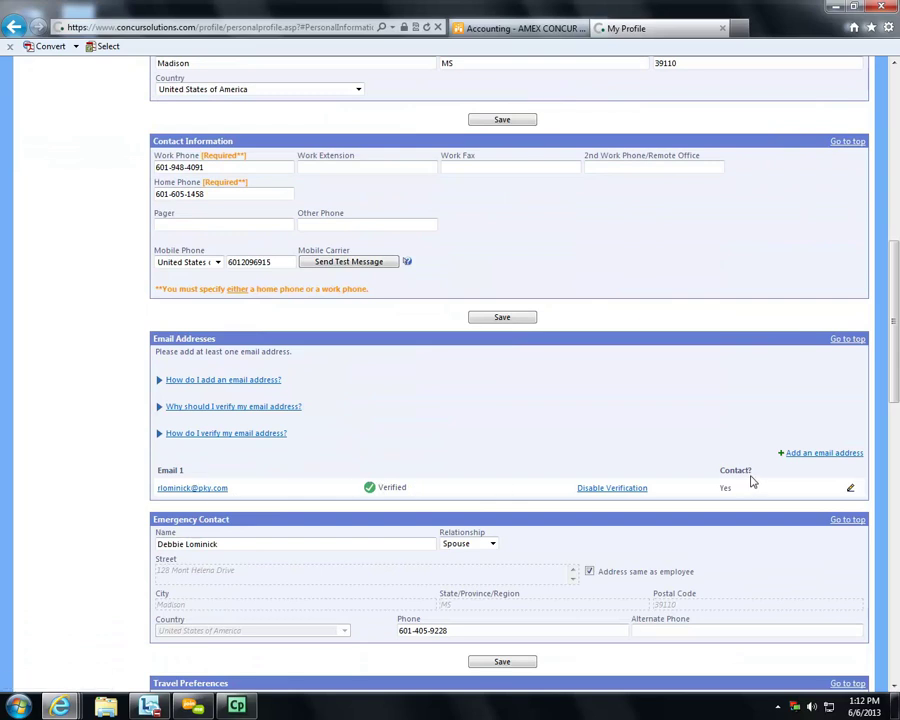
pyautogui.click(810, 455)
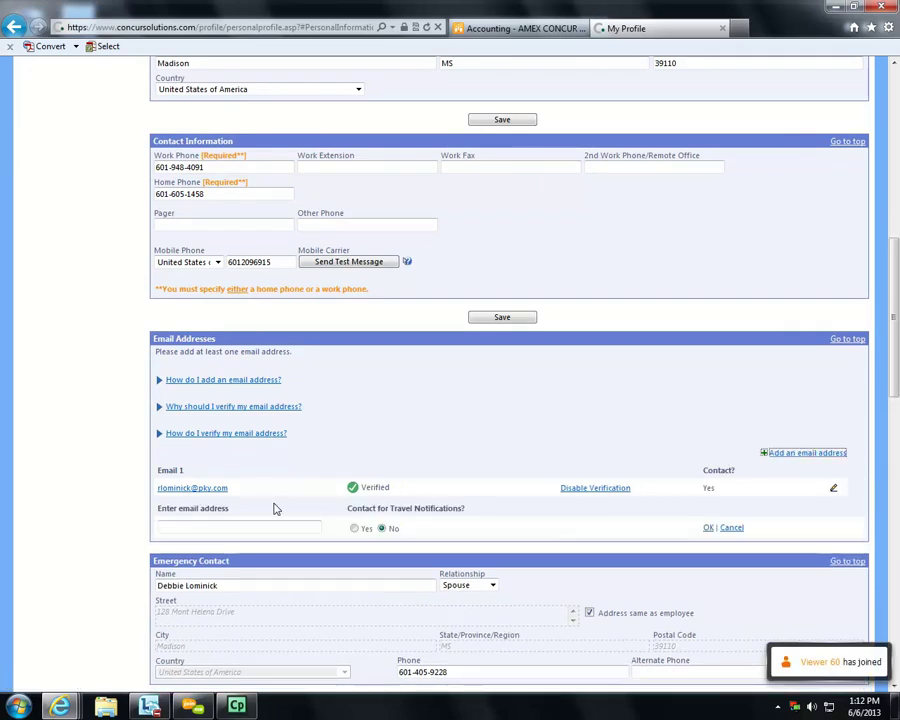
pyautogui.click(205, 524)
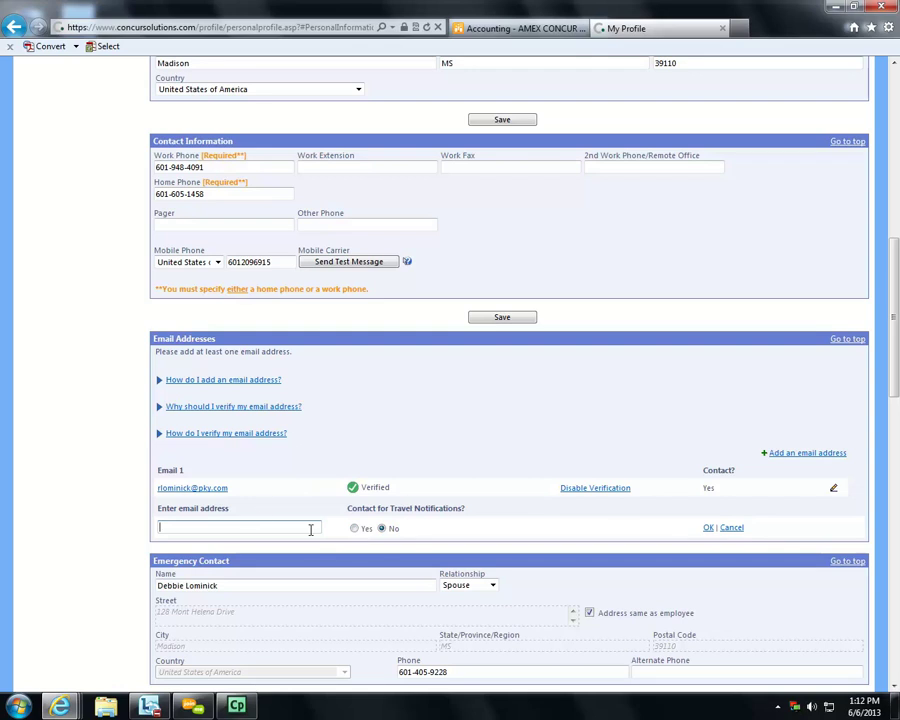
pyautogui.click(732, 527)
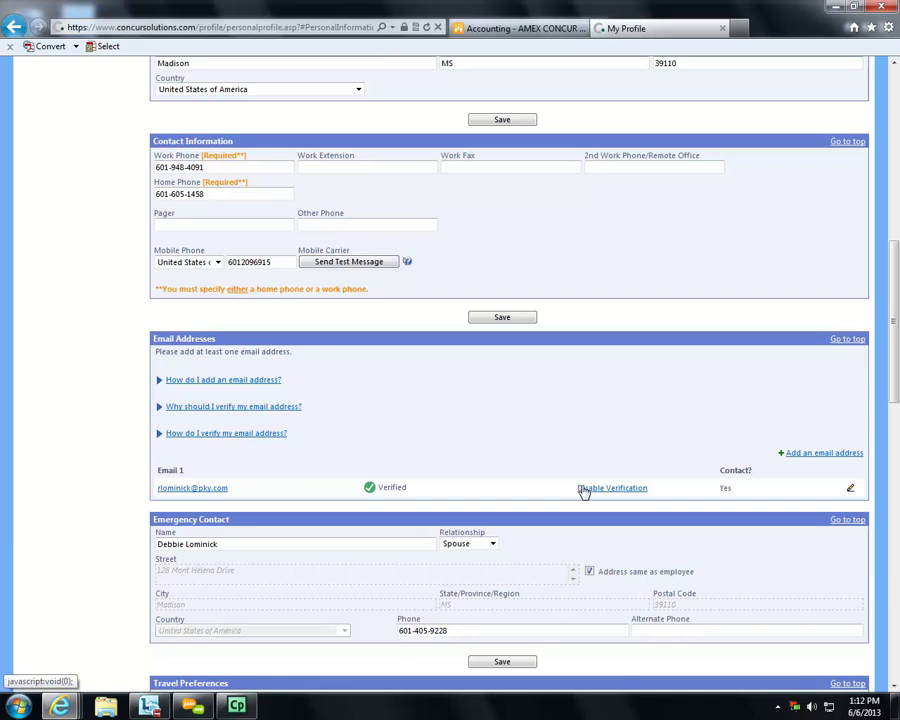
# - Expand 'Why should I verify my email address?' and highlight the receipt-forwarding address
pyautogui.click(157, 407)
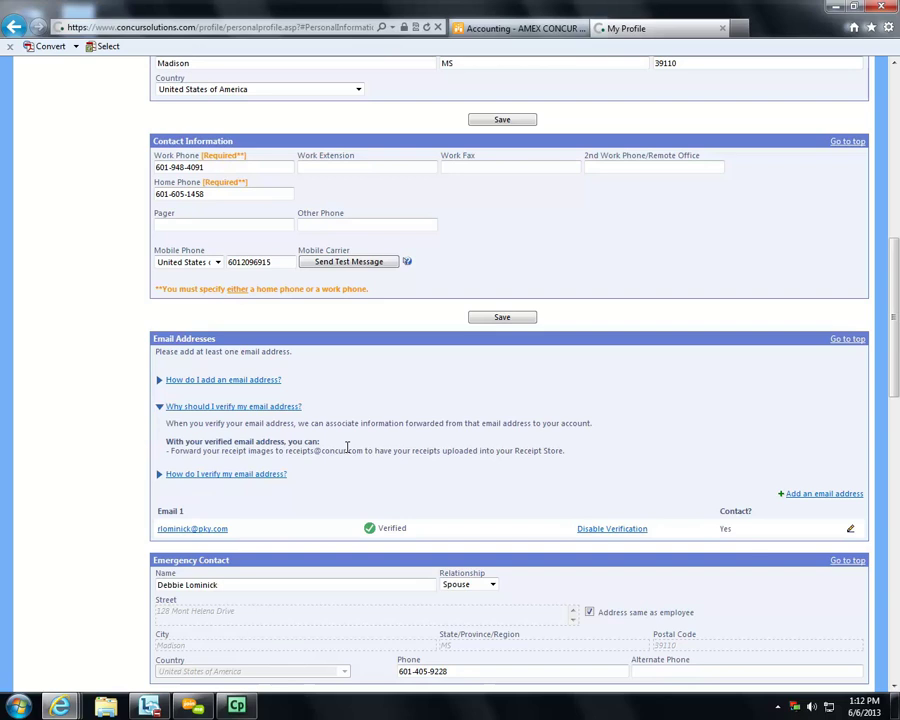
pyautogui.moveTo(293, 451); pyautogui.dragTo(362, 451)
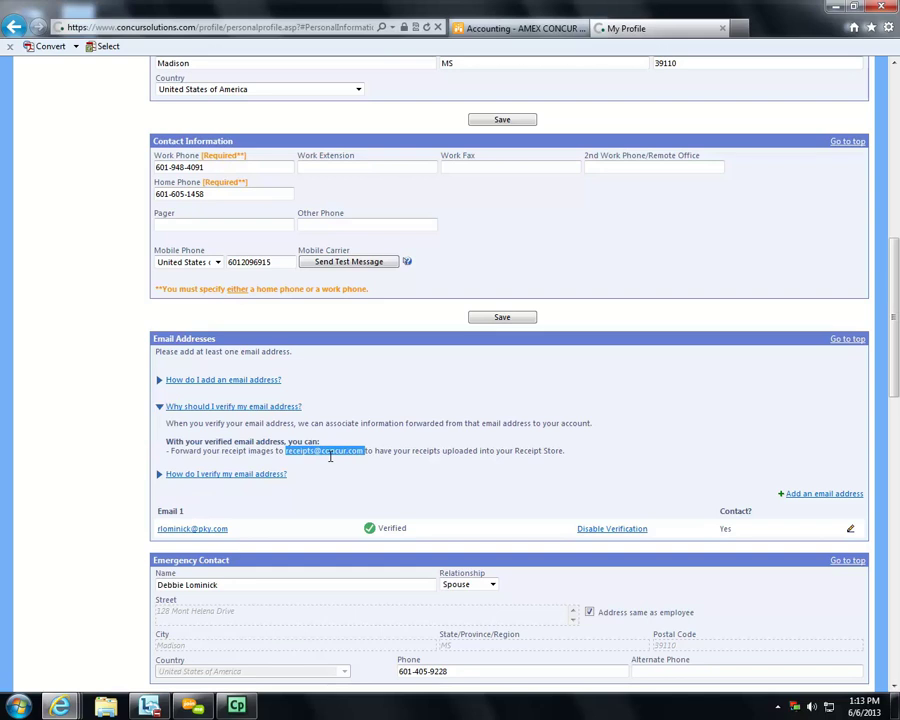
pyautogui.click(330, 456)
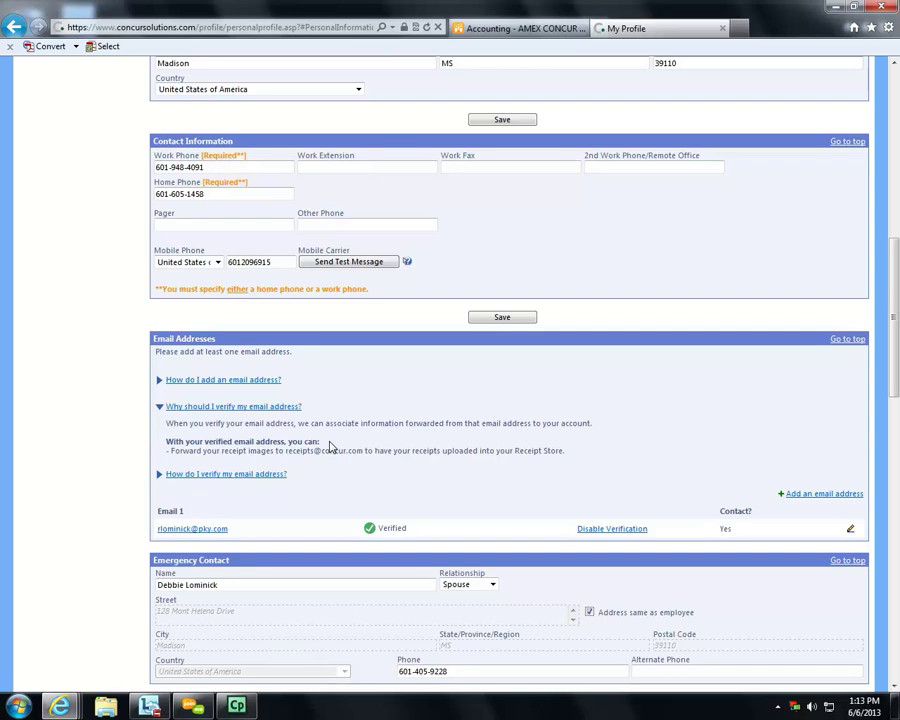
pyautogui.scroll(-3, 330, 447)
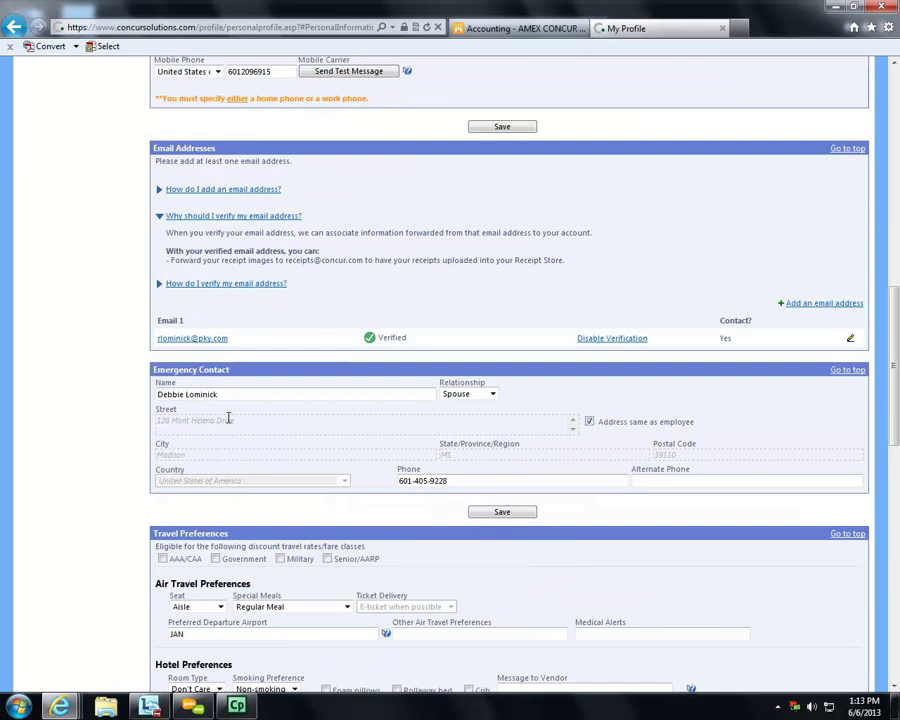
pyautogui.scroll(-2, 446, 405)
pyautogui.scroll(-2, 446, 412)
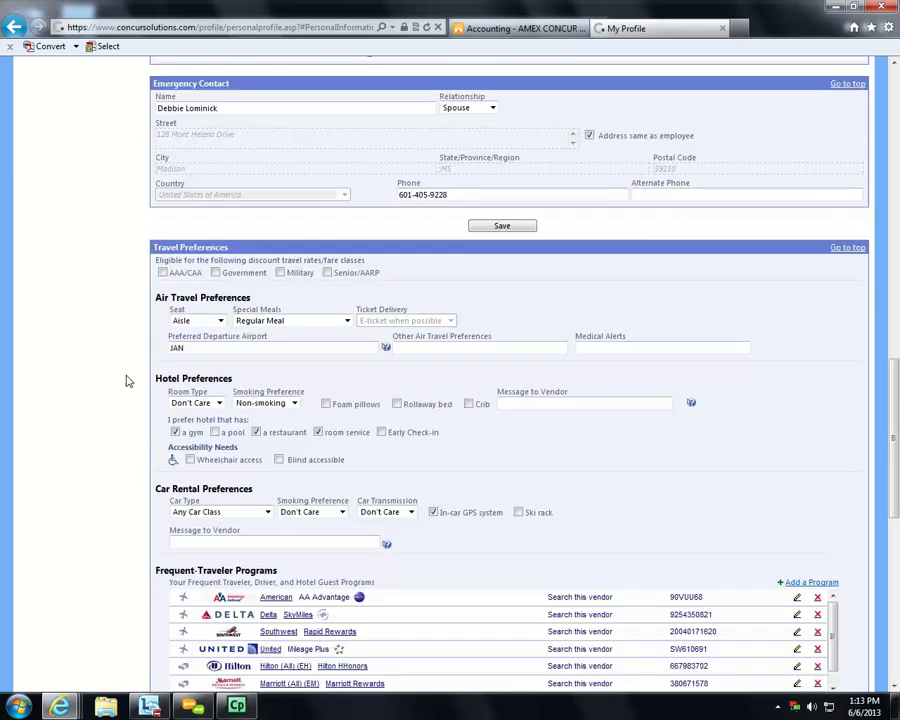
pyautogui.scroll(-2, 370, 370)
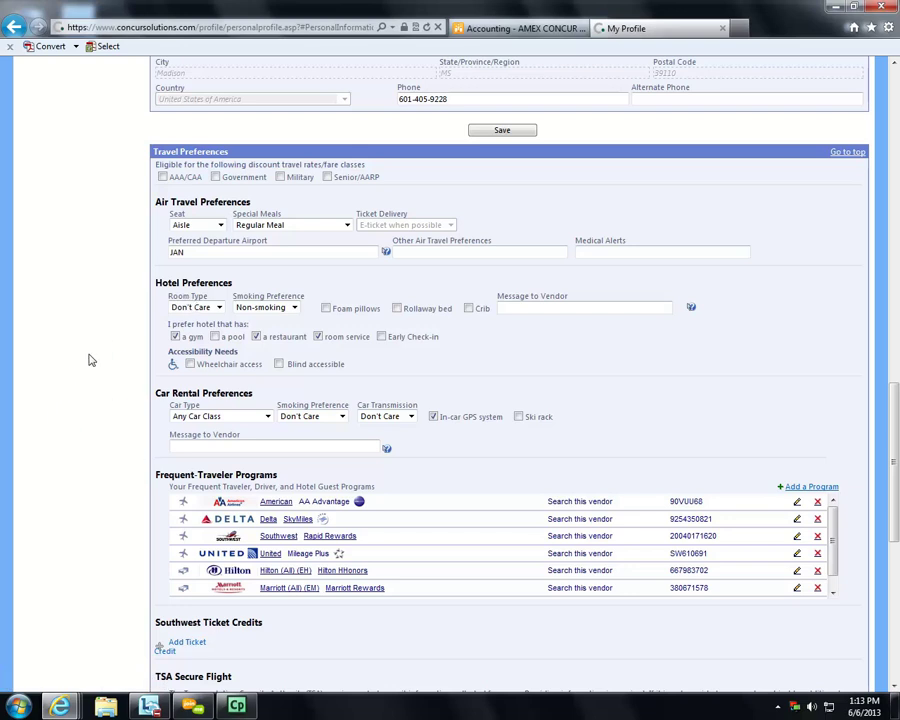
pyautogui.scroll(-2, 88, 360)
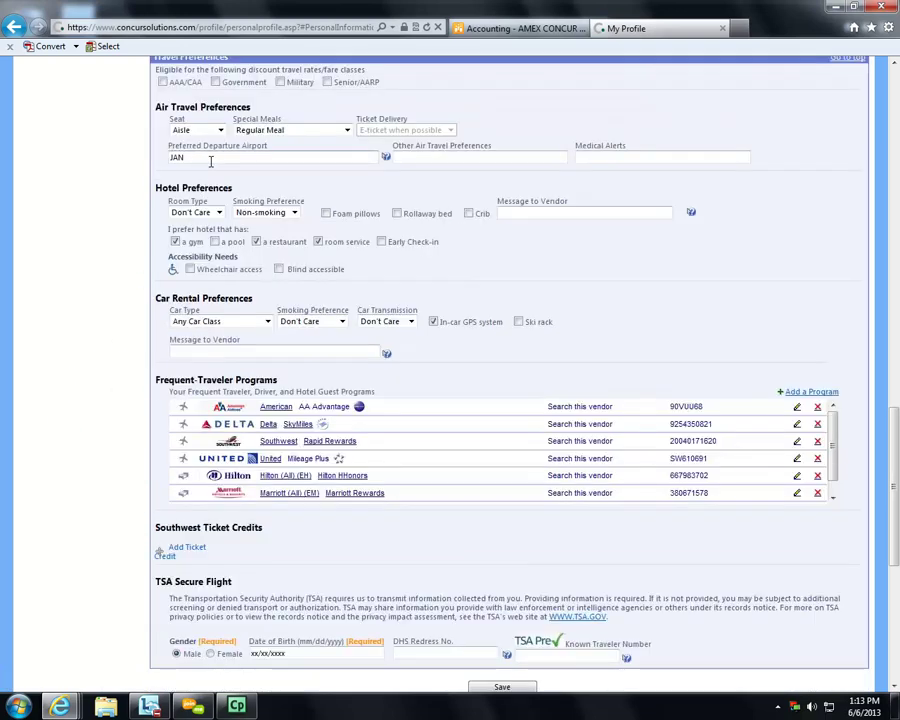
pyautogui.scroll(-3, 91, 421)
pyautogui.scroll(-2, 91, 421)
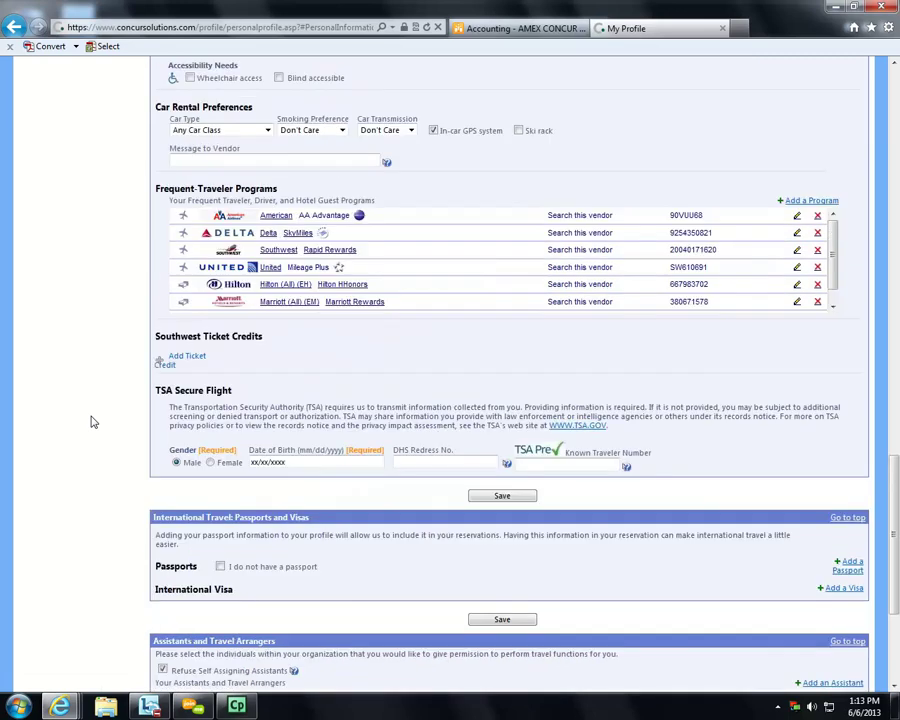
pyautogui.scroll(-5, 91, 421)
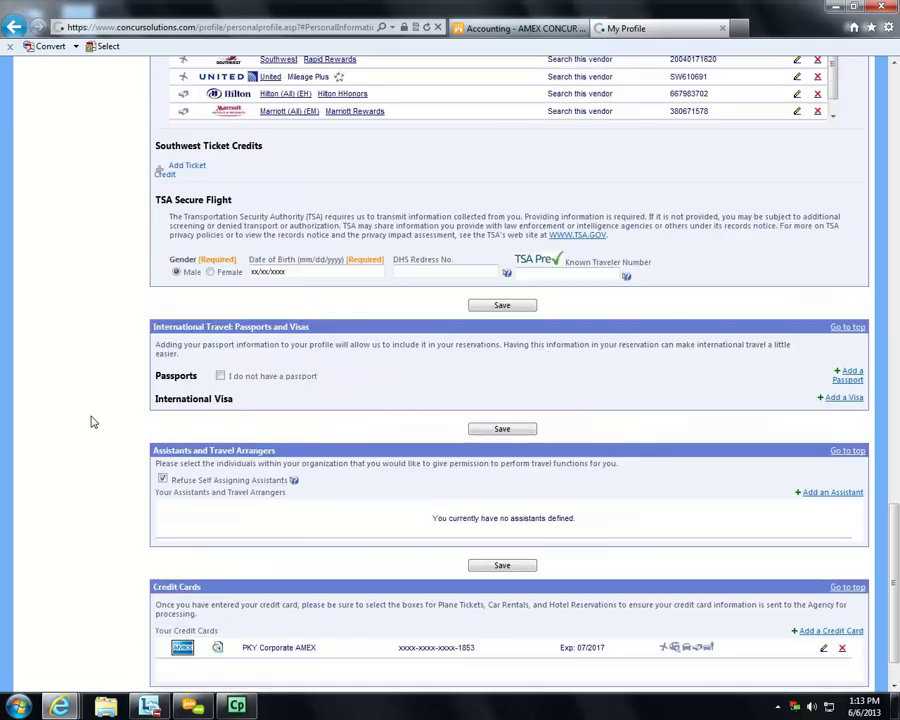
pyautogui.scroll(-2, 91, 421)
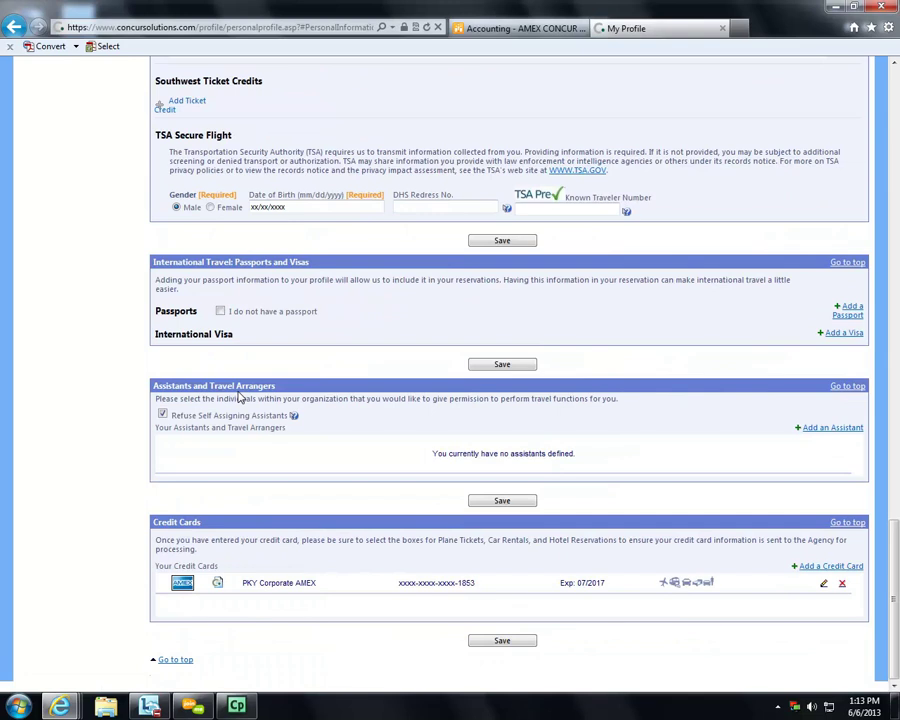
pyautogui.click(164, 416)
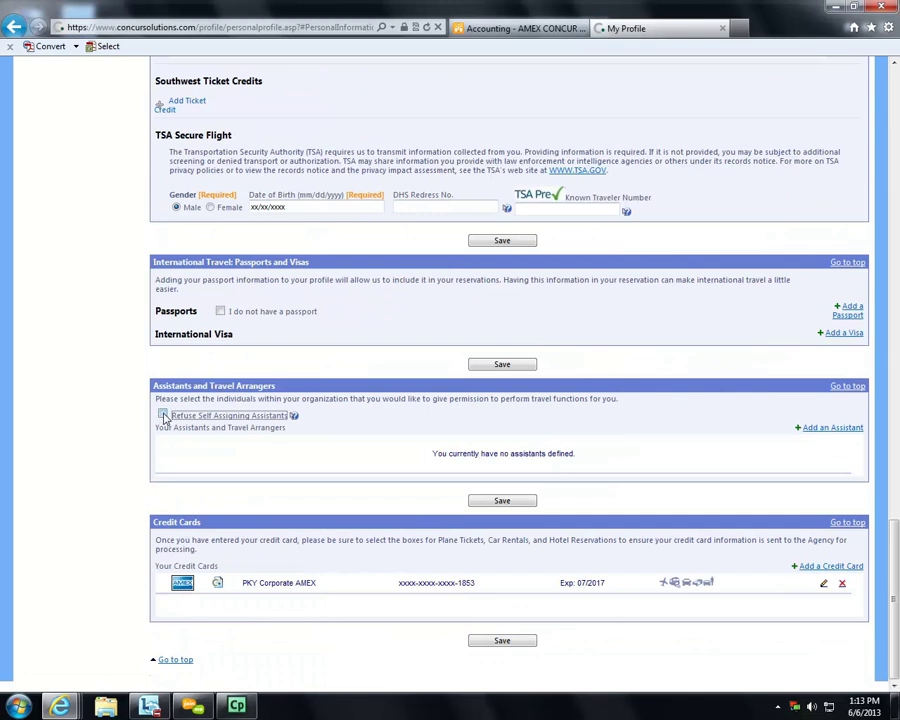
pyautogui.click(164, 416)
pyautogui.click(830, 567)
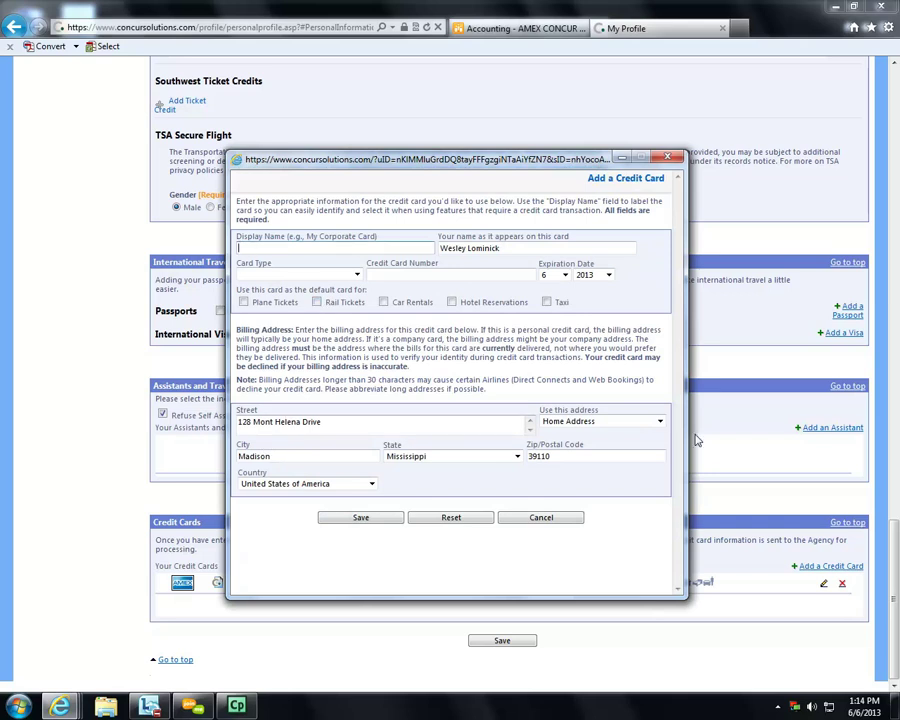
pyautogui.click(659, 421)
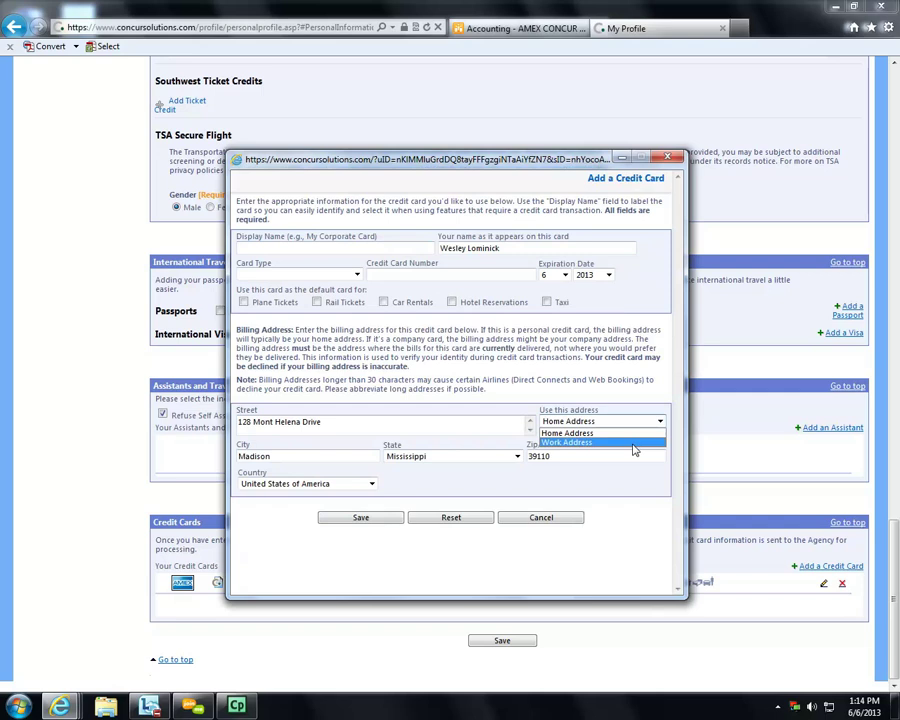
pyautogui.click(634, 443)
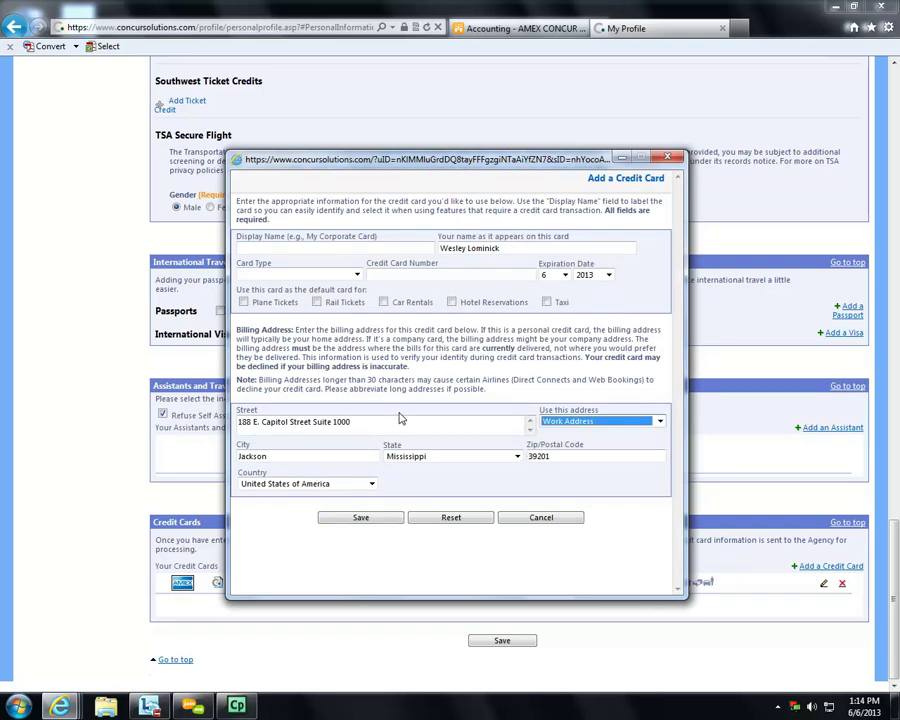
pyautogui.click(243, 303)
pyautogui.click(316, 302)
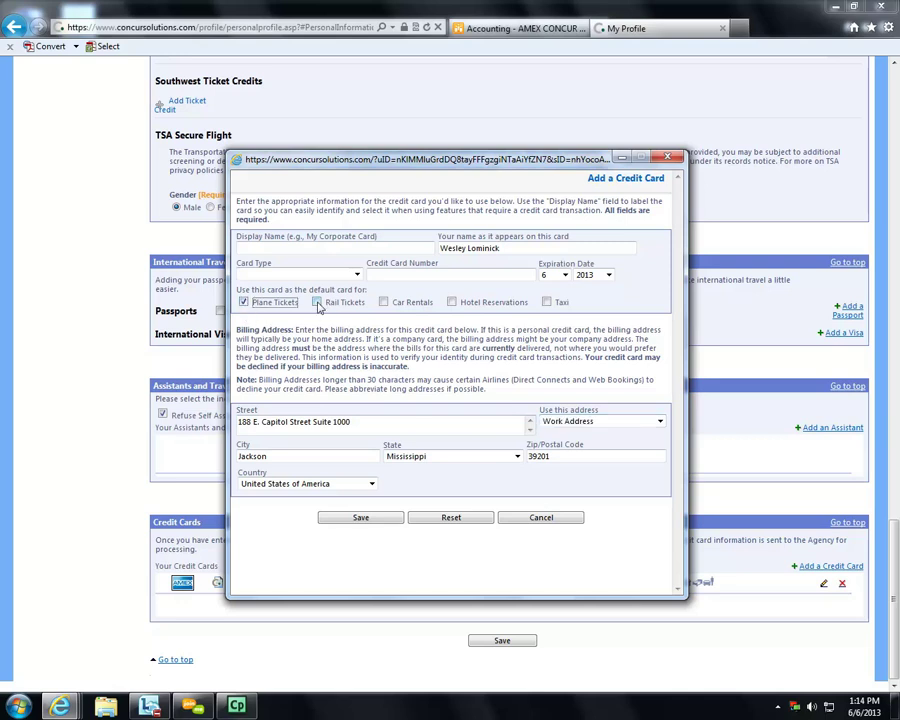
pyautogui.click(383, 302)
pyautogui.click(451, 302)
pyautogui.click(546, 302)
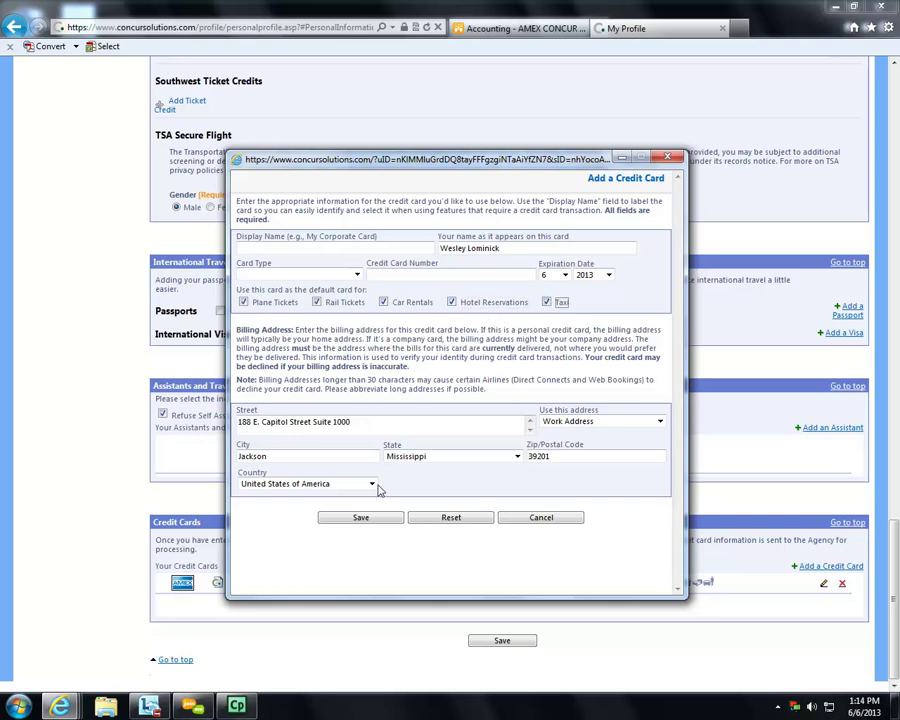
pyautogui.click(540, 518)
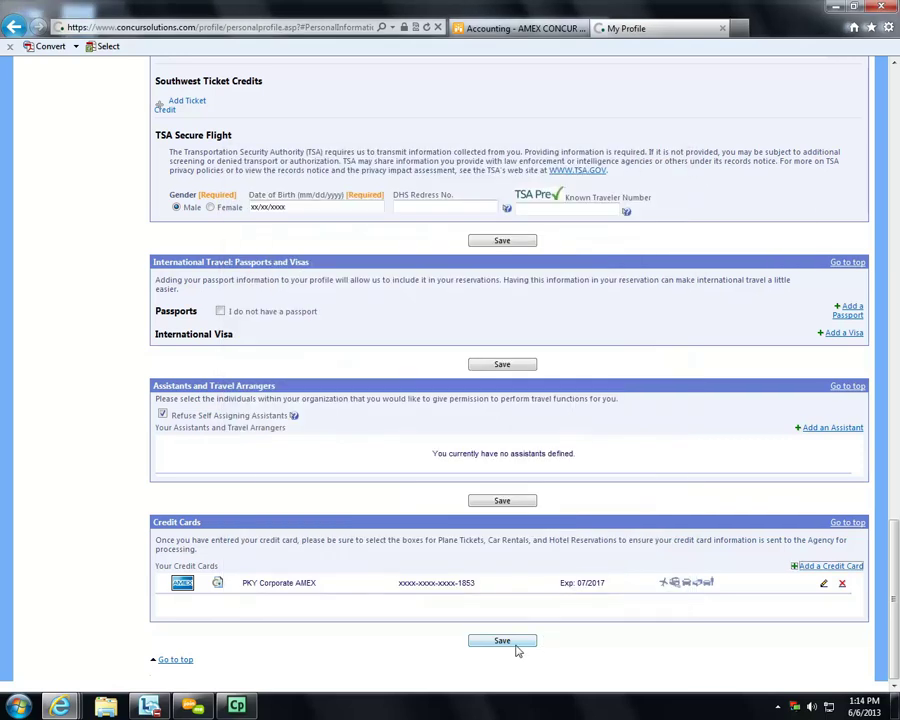
# - Step past Credit Cards and Travel Preferences to Expense Information, showing Parkway Properties, LP - pplp
pyautogui.scroll(2, 470, 570)
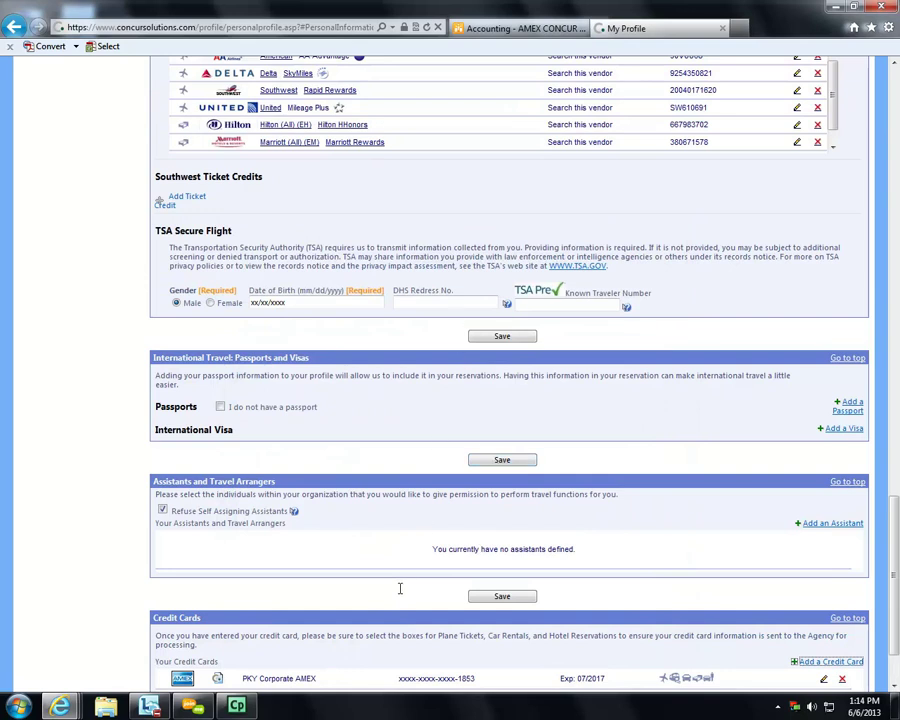
pyautogui.scroll(12, 402, 586)
pyautogui.scroll(10, 400, 585)
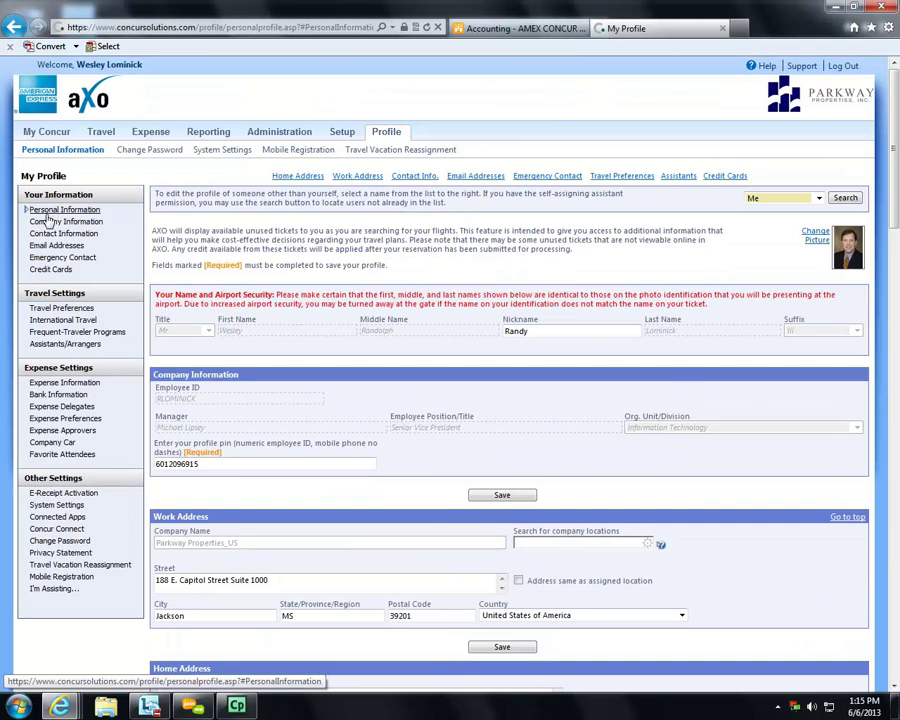
pyautogui.click(42, 269)
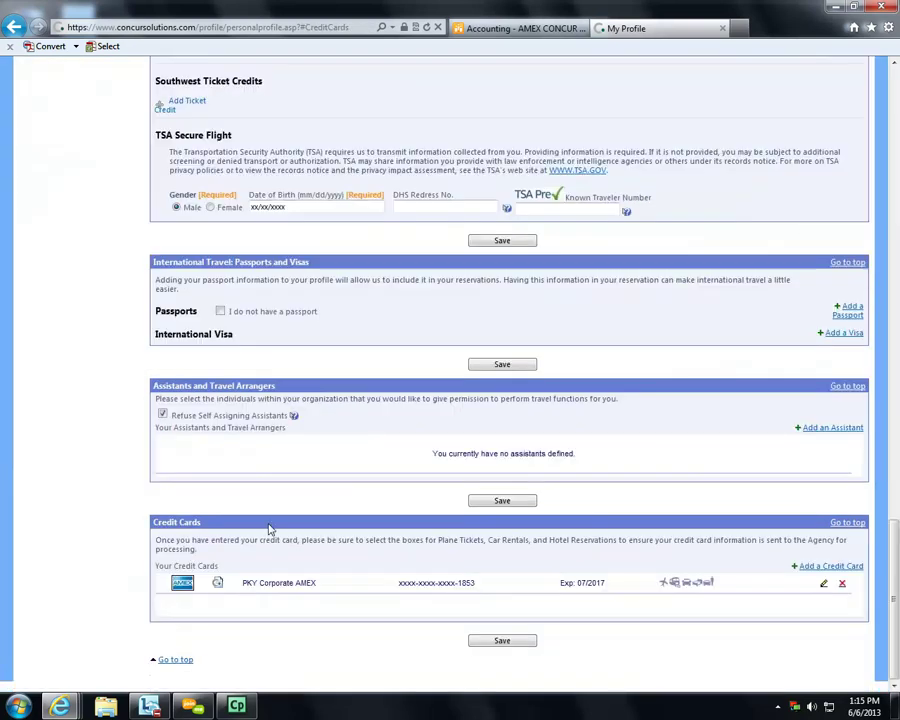
pyautogui.scroll(10, 280, 358)
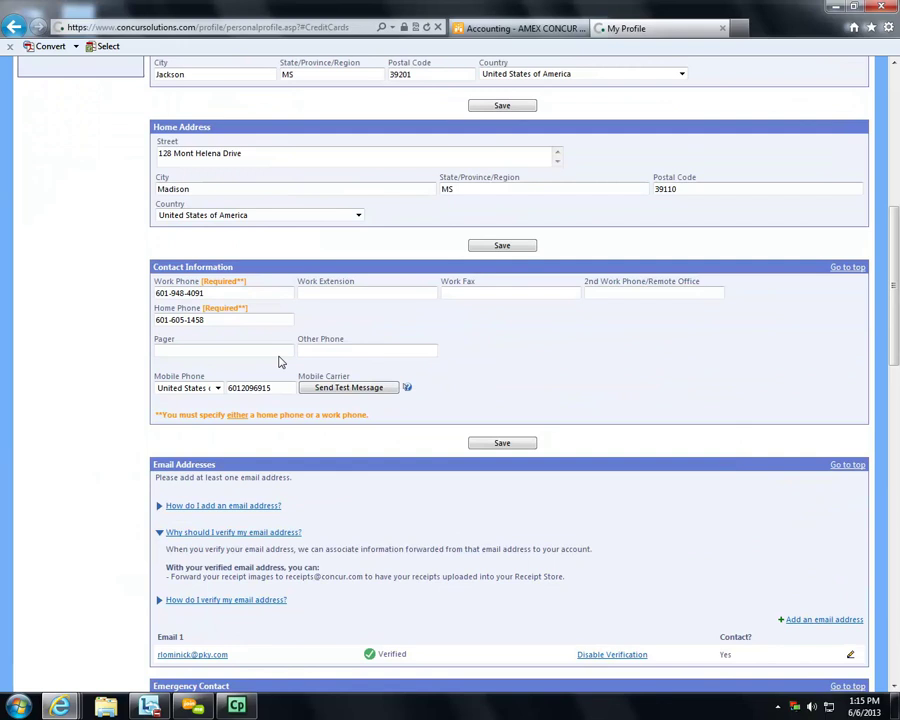
pyautogui.scroll(6, 279, 362)
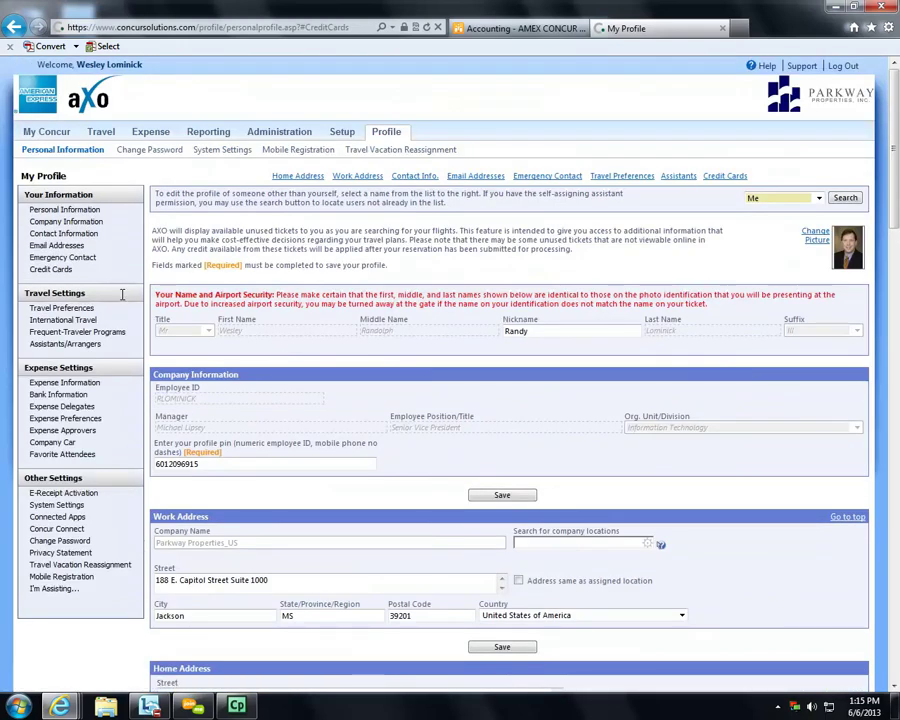
pyautogui.click(60, 309)
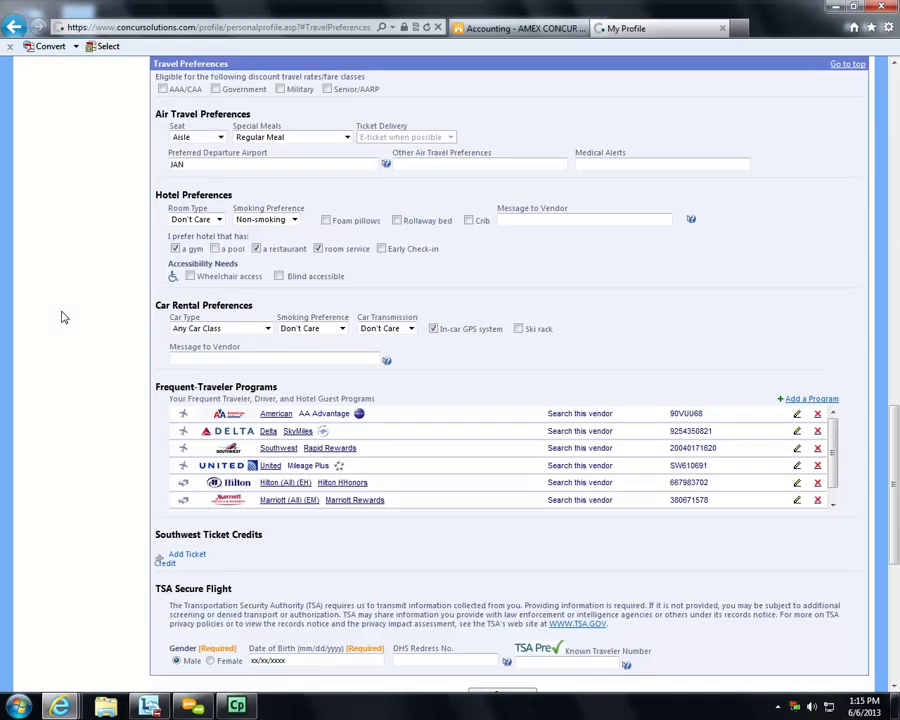
pyautogui.scroll(15, 62, 233)
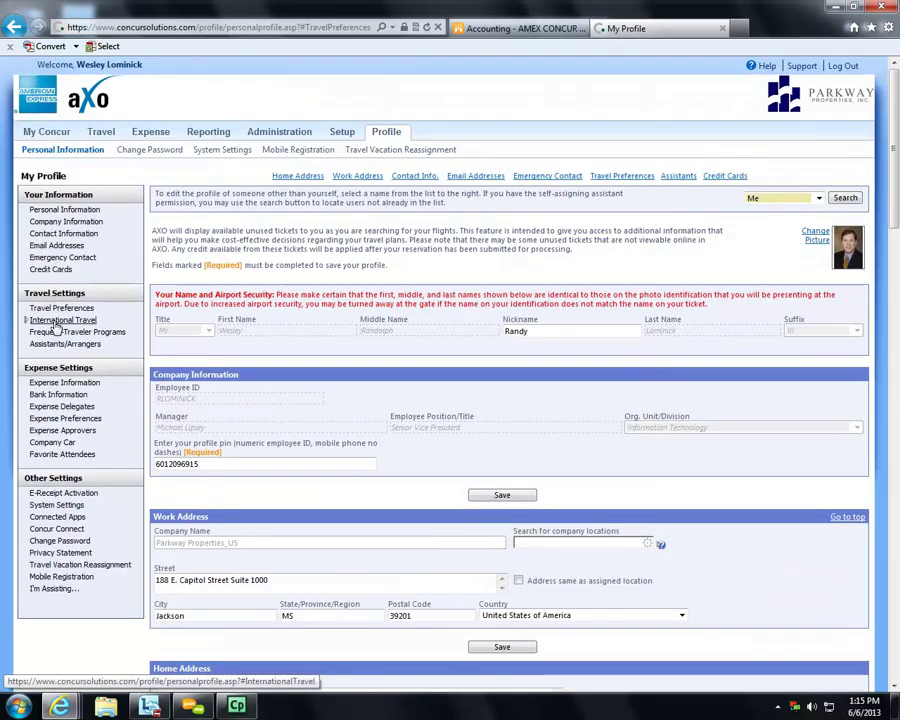
pyautogui.click(58, 389)
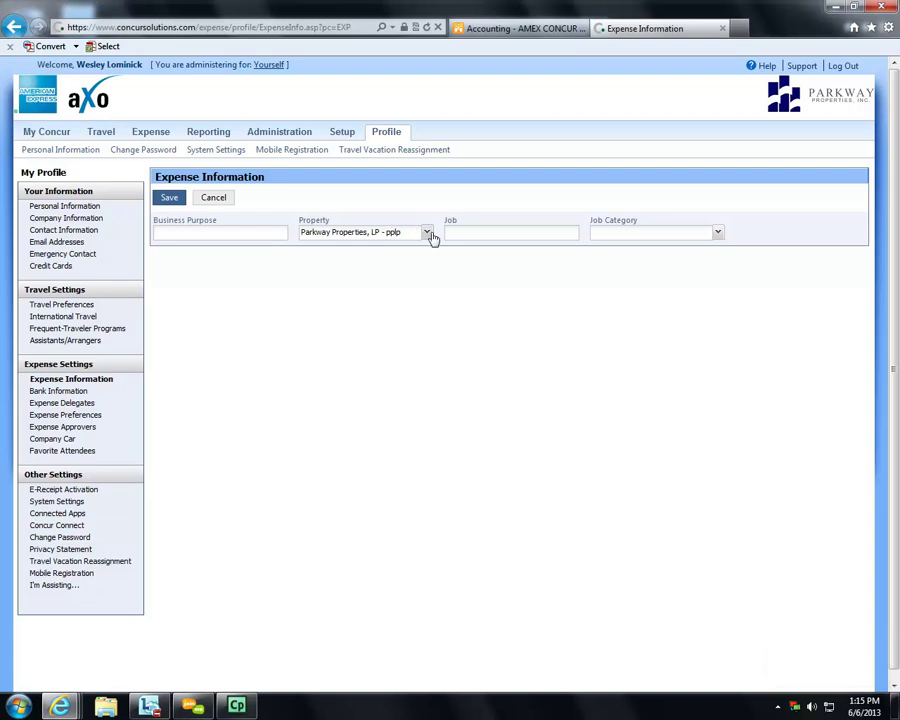
# - Keep Parkway Properties, LP - pplp as the property, then view Bank Information and Expense Delegates settings
pyautogui.click(427, 233)
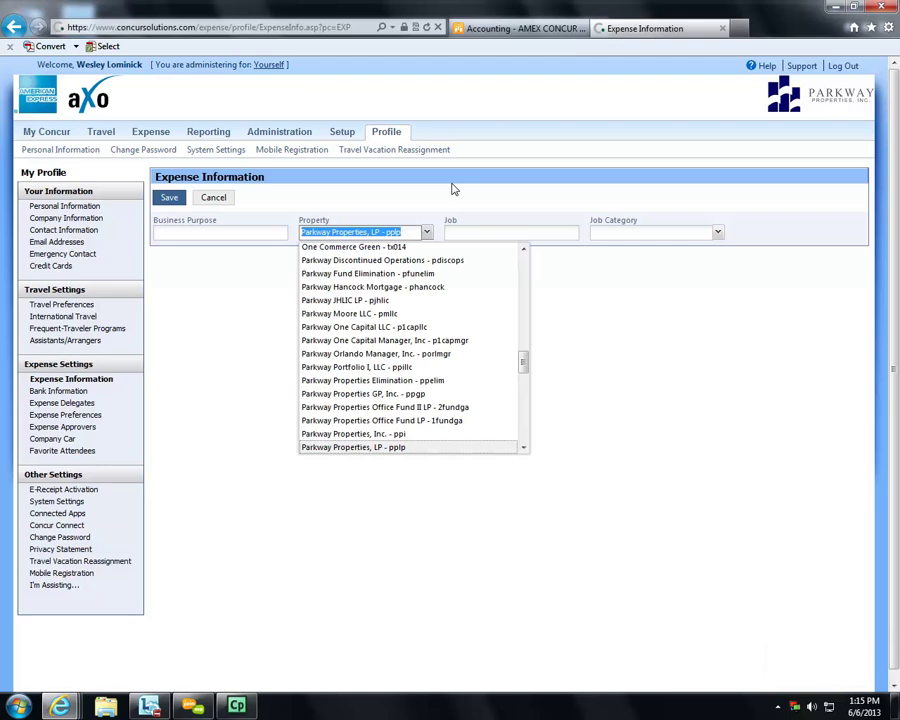
pyautogui.click(450, 190)
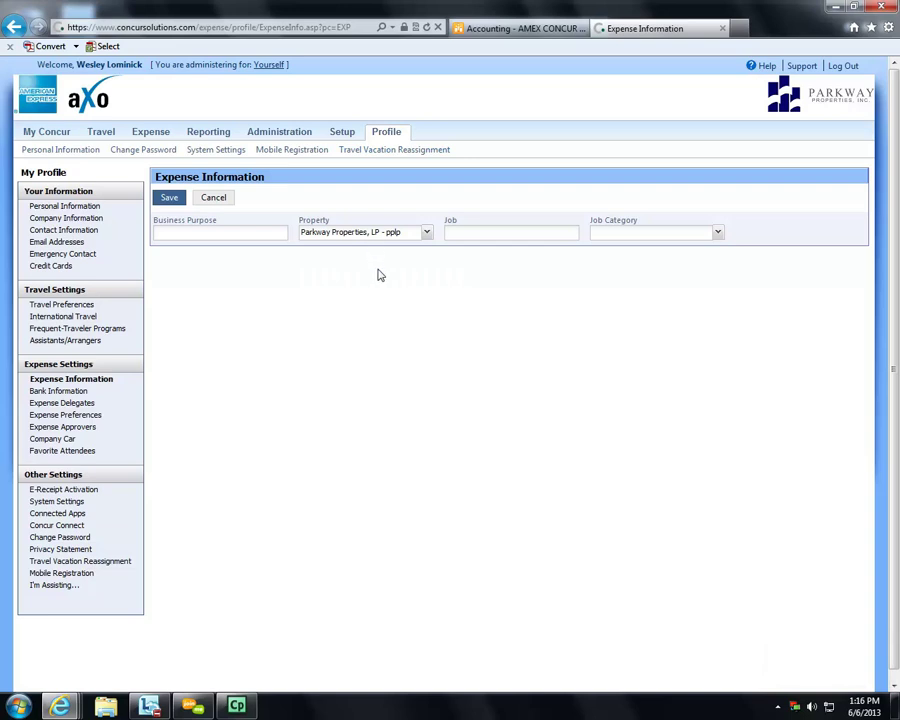
pyautogui.click(66, 393)
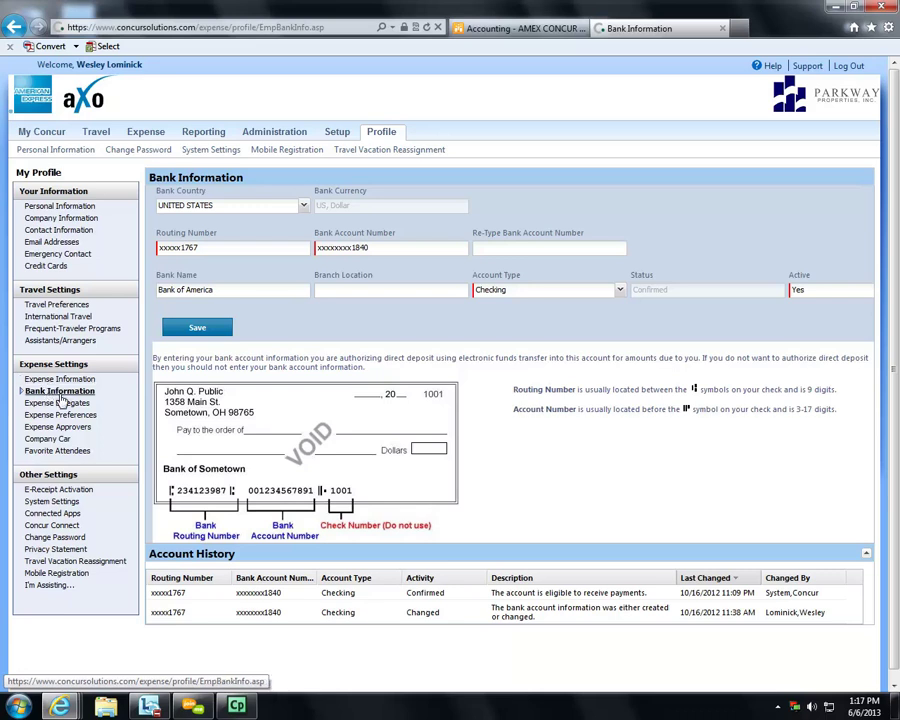
pyautogui.click(58, 402)
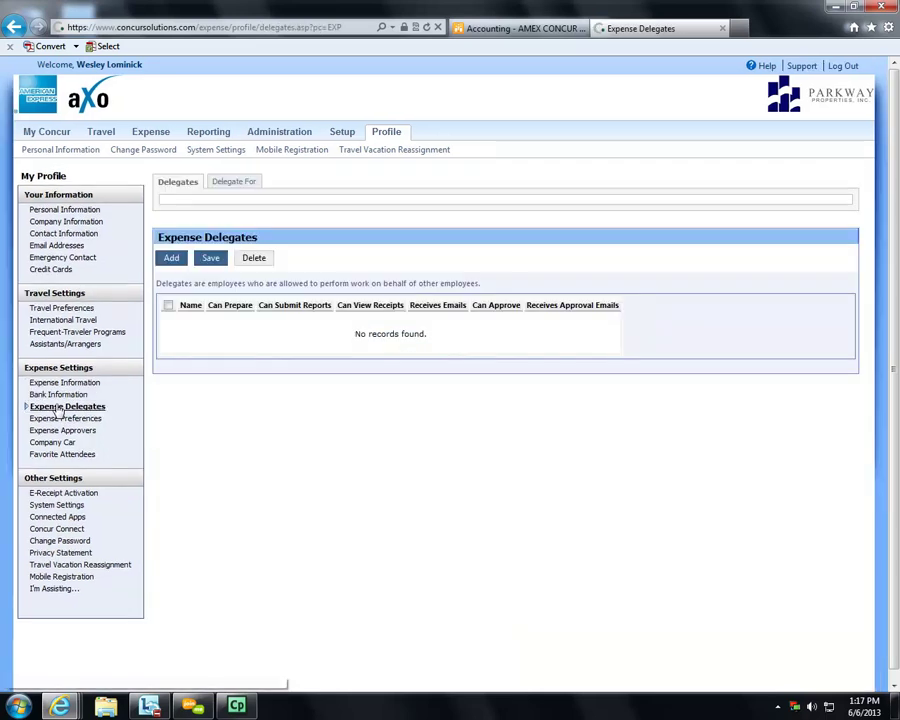
# - Add a coworker as a new expense delegate by searching their employee user ID
pyautogui.click(173, 262)
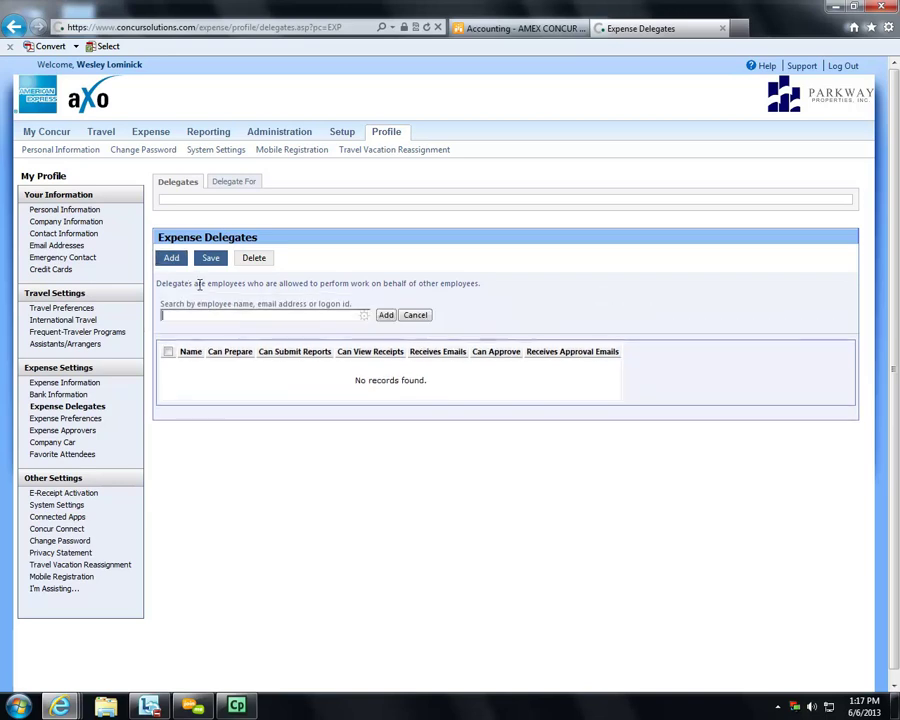
pyautogui.click(228, 315)
pyautogui.write('jayson')
pyautogui.moveTo(365, 315); pyautogui.dragTo(30, 310)
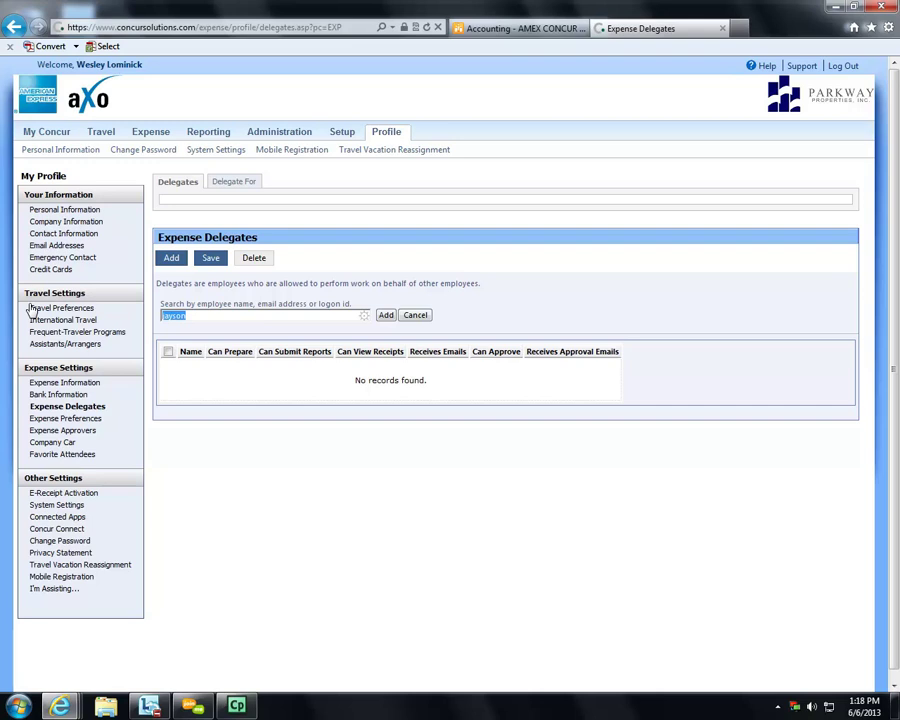
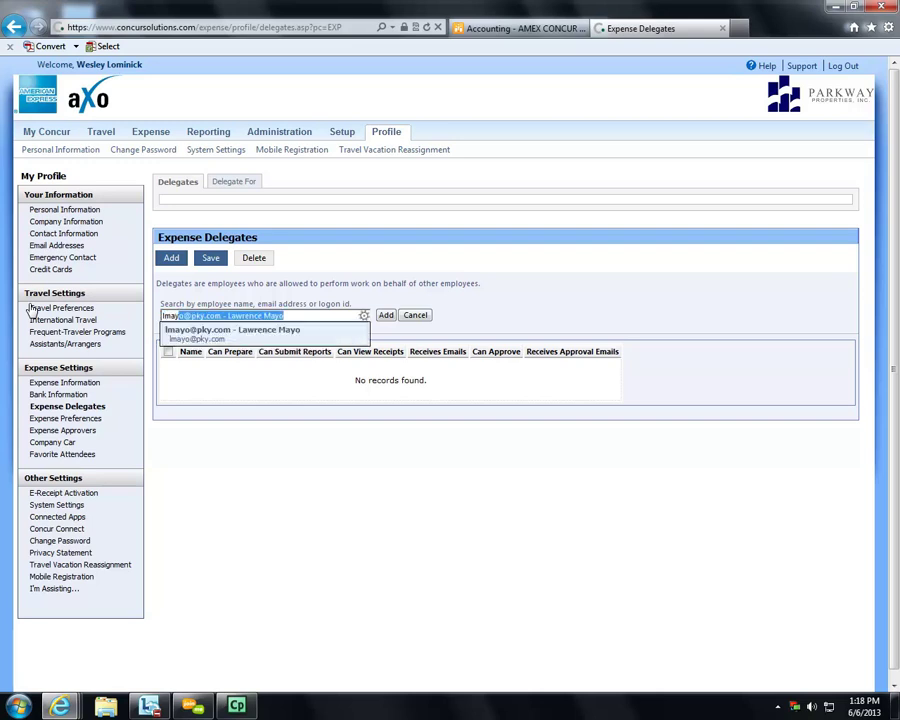
pyautogui.click(207, 338)
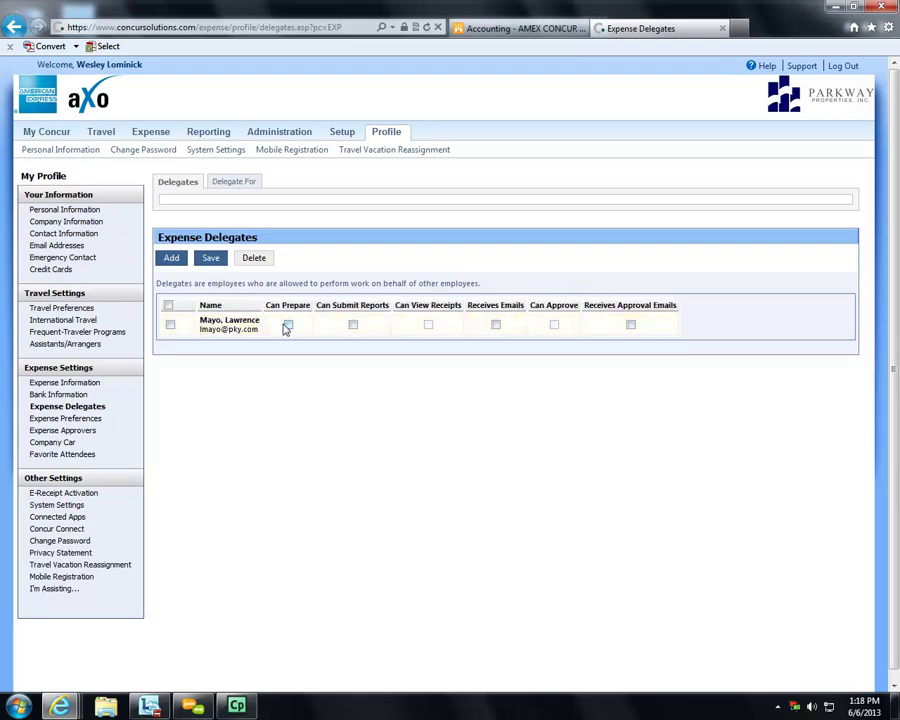
# - Give the delegate prepare, submit, email and approval-email permissions, then mark it and request deletion
pyautogui.click(290, 327)
pyautogui.click(354, 327)
pyautogui.click(496, 325)
pyautogui.click(633, 326)
pyautogui.click(171, 326)
pyautogui.click(253, 262)
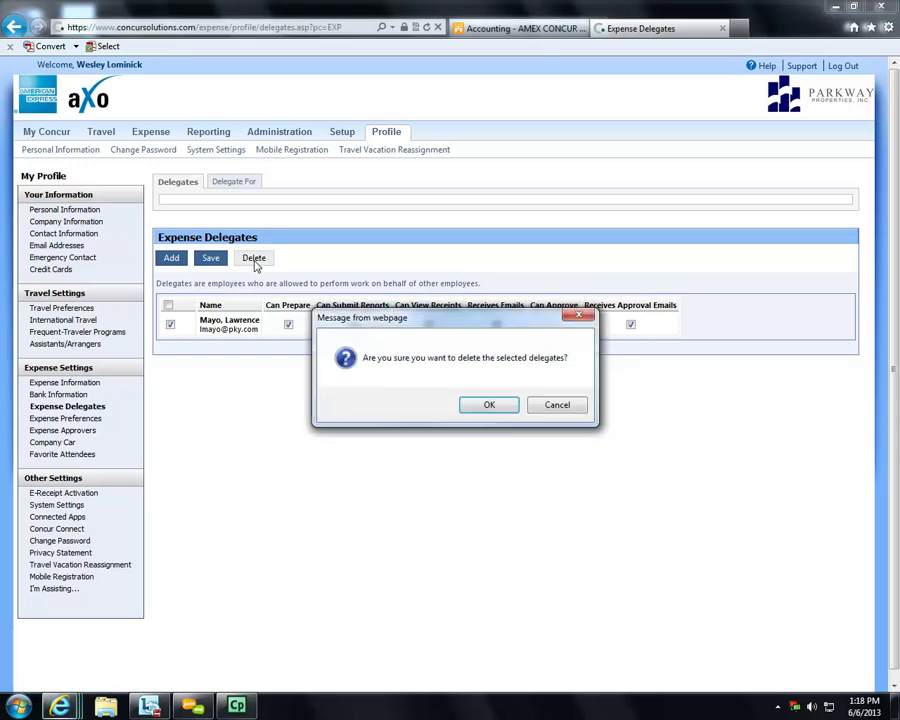
# - Confirm the delegate deletion and go to the Travel Vacation Reassignment settings
pyautogui.click(479, 407)
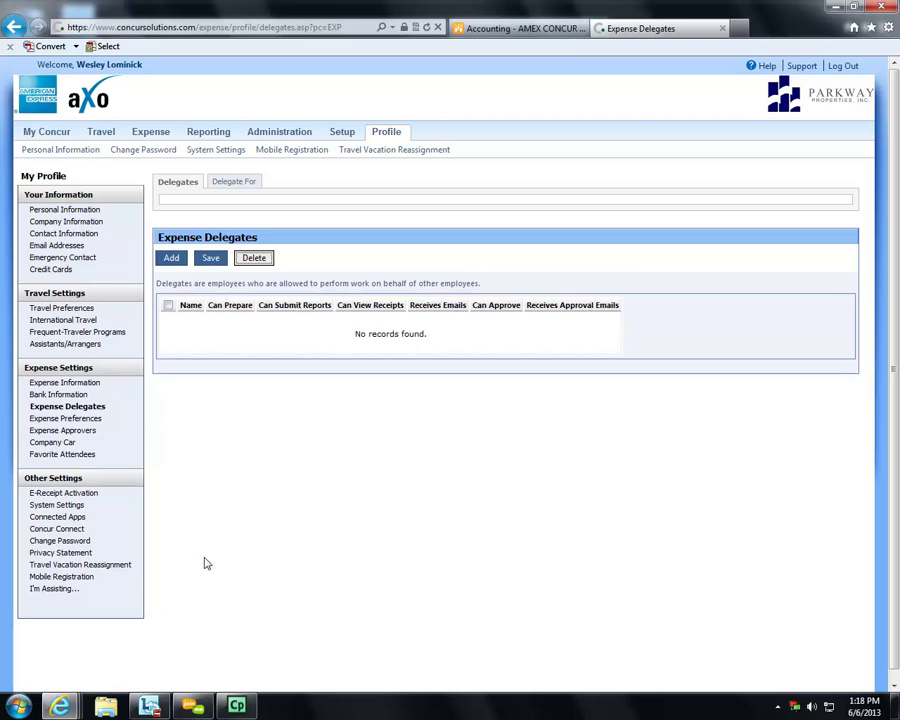
pyautogui.click(73, 567)
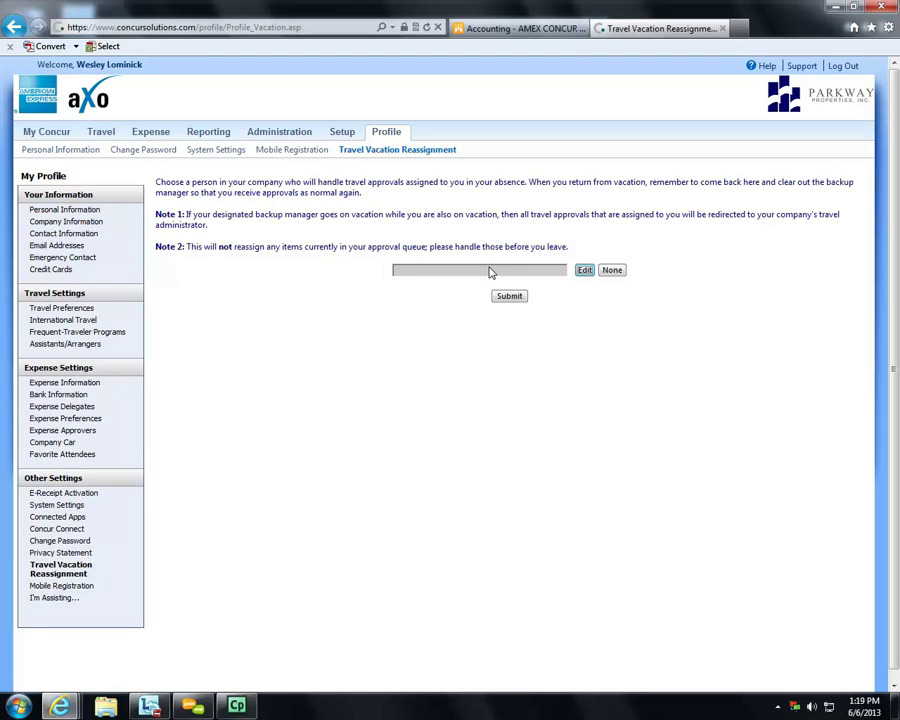
# - Open the E-Receipt Activation settings under Other Settings
pyautogui.click(86, 497)
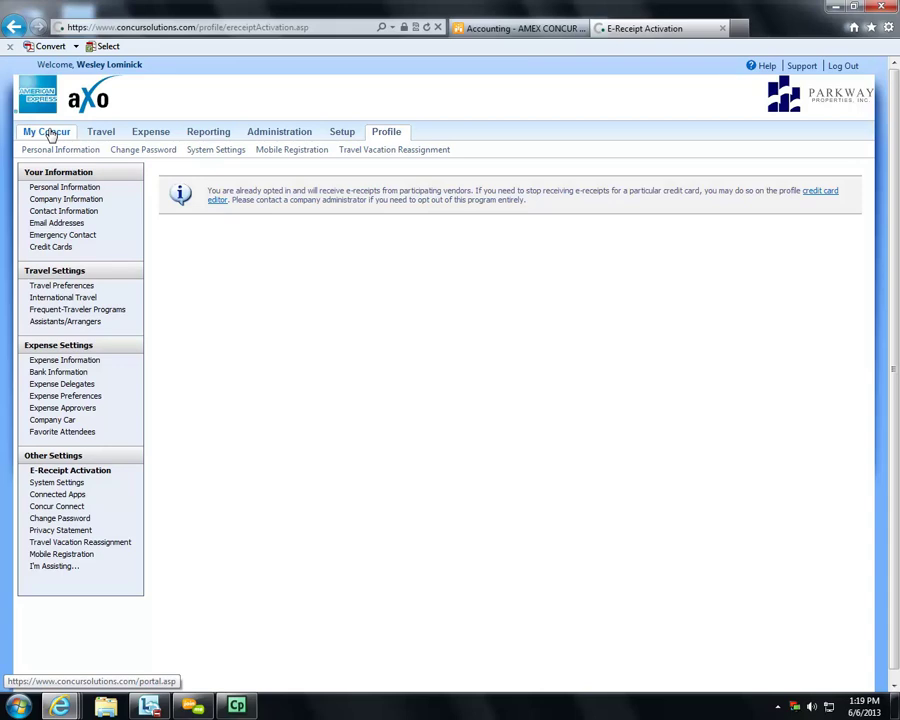
# - Mute and later unmute the join.me meeting participants, then minimize the meeting toolbar and call panel
pyautogui.click(192, 706)
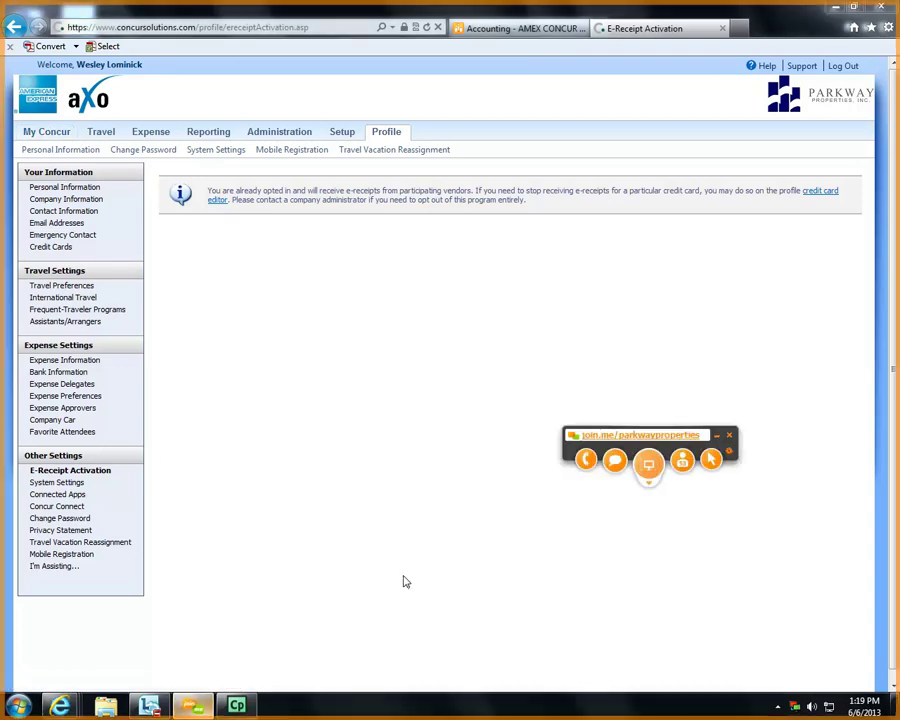
pyautogui.click(585, 460)
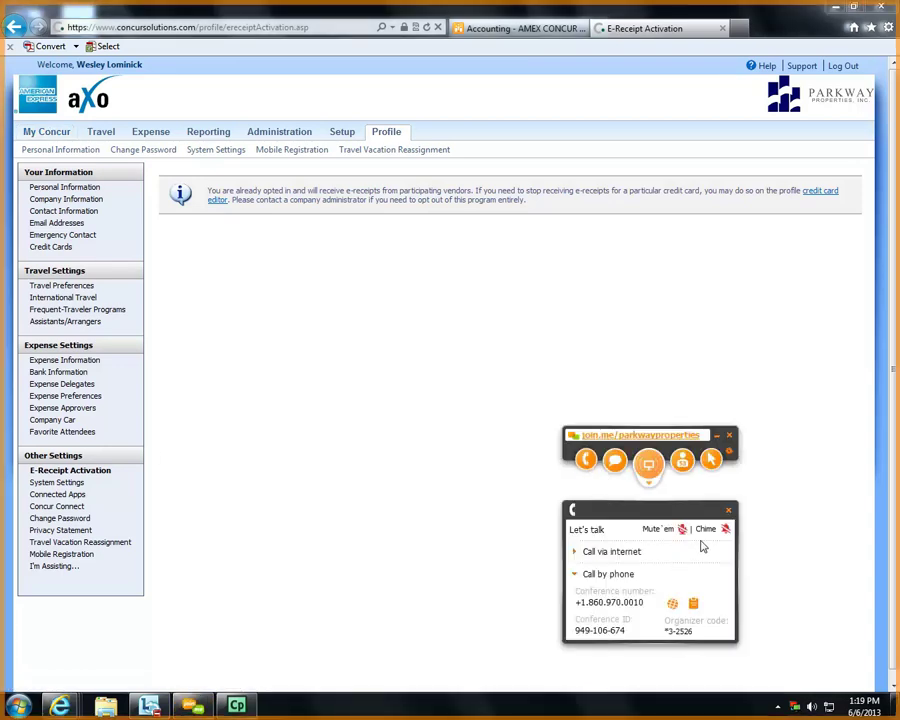
pyautogui.click(682, 531)
pyautogui.click(682, 530)
pyautogui.click(715, 436)
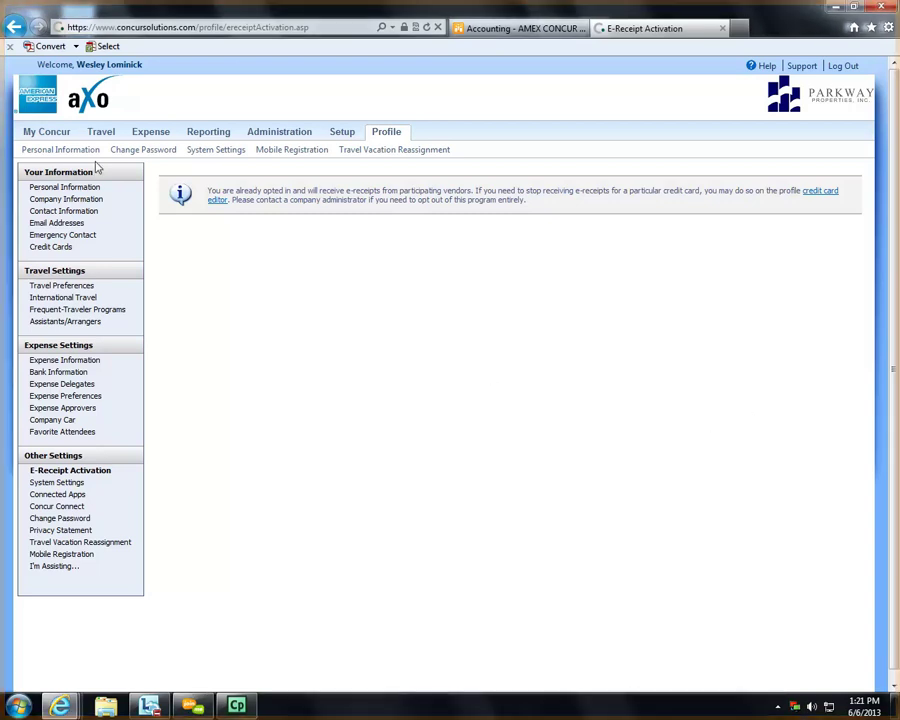
# - Return to the My Concur home page and scroll through its expense reports and trip list
pyautogui.click(31, 137)
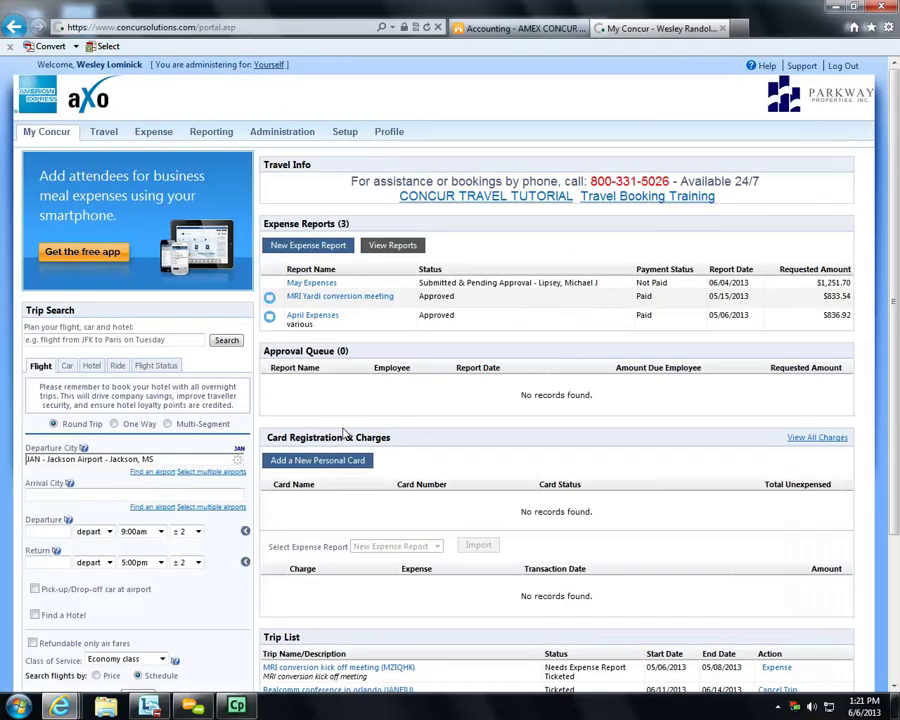
pyautogui.scroll(-2, 348, 430)
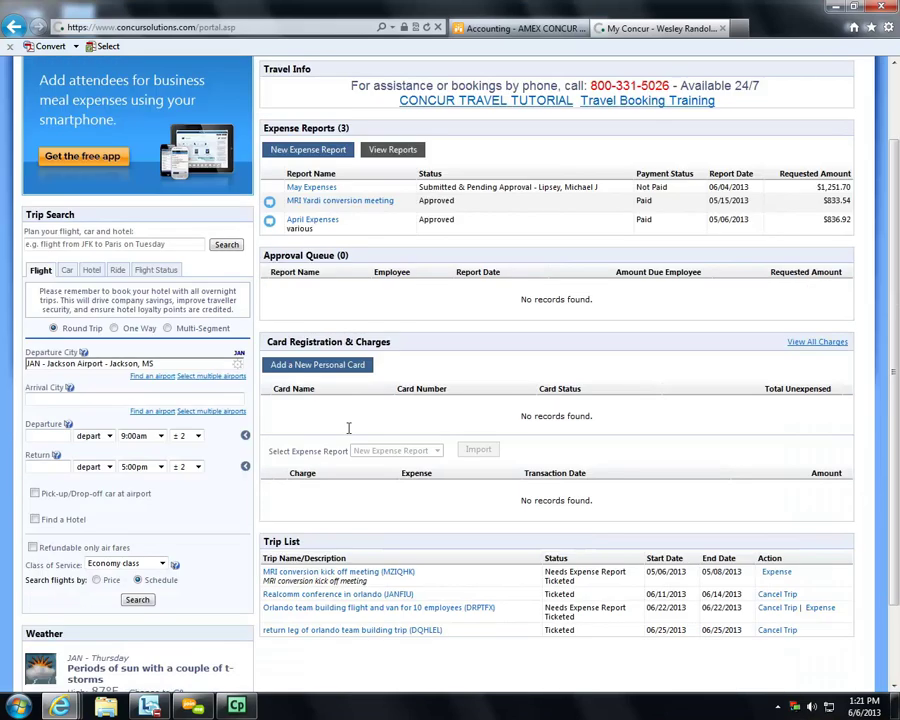
pyautogui.scroll(2, 348, 428)
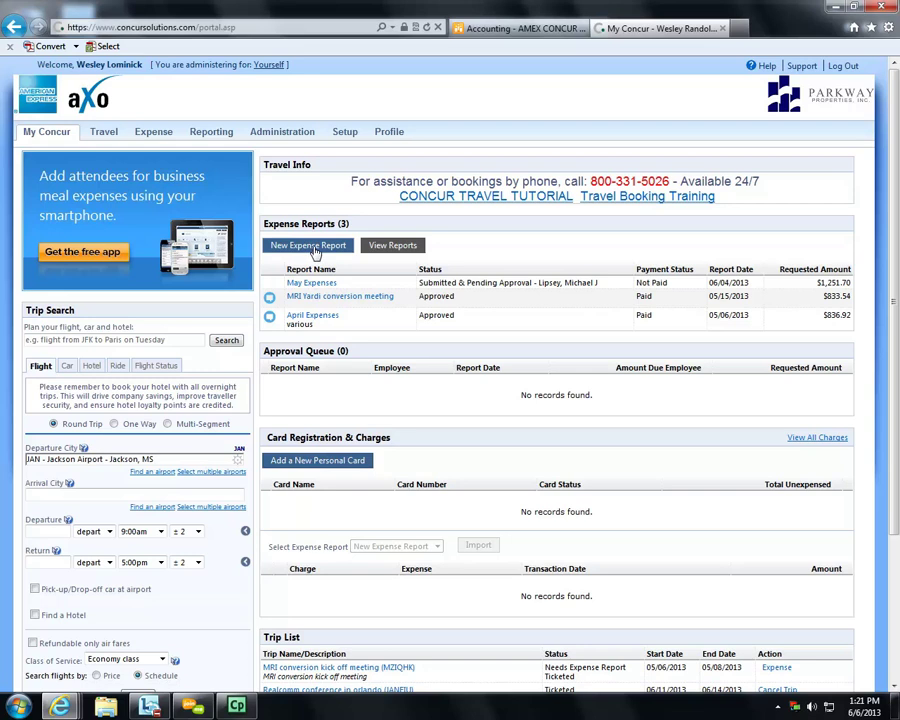
# - Create report 'Training for June 2013' with comment 'testing / training only' and purpose 'default business purpose'
pyautogui.click(314, 251)
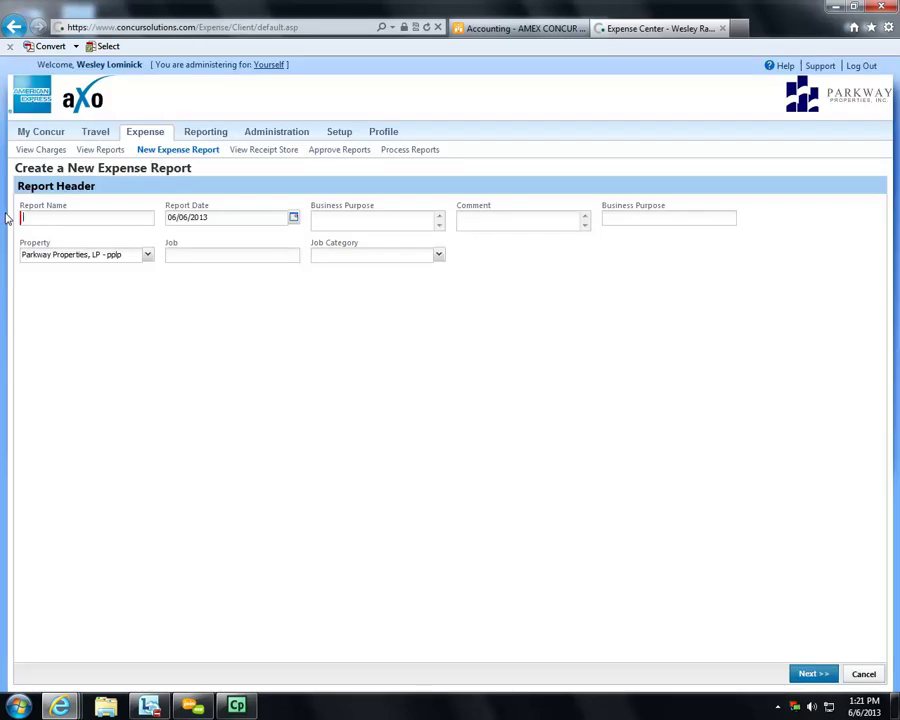
pyautogui.write('Training for June ')
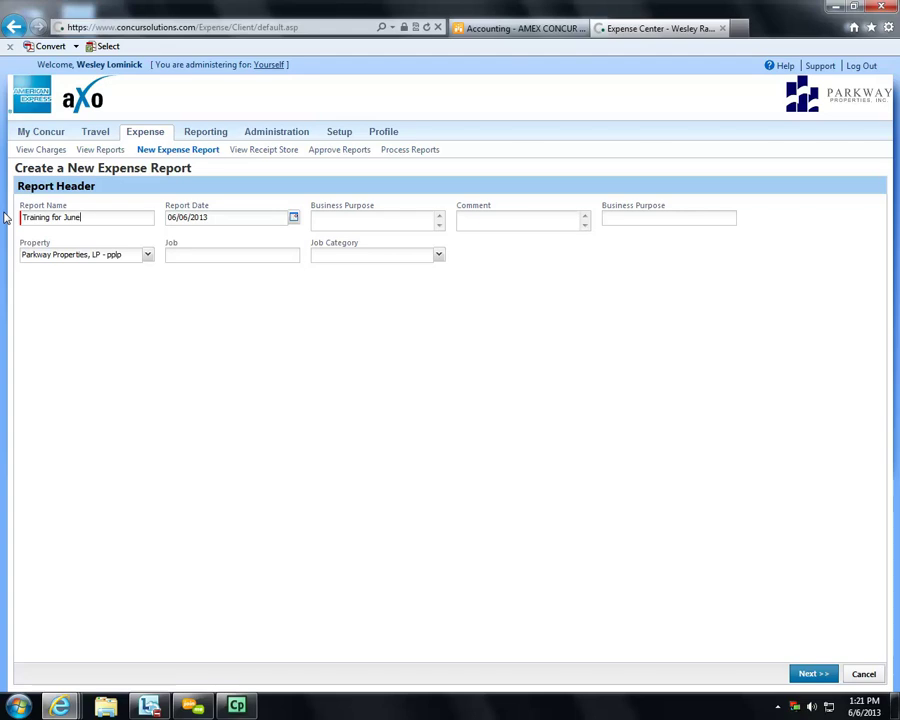
pyautogui.write('2013')
pyautogui.click(334, 226)
pyautogui.click(661, 216)
pyautogui.click(521, 224)
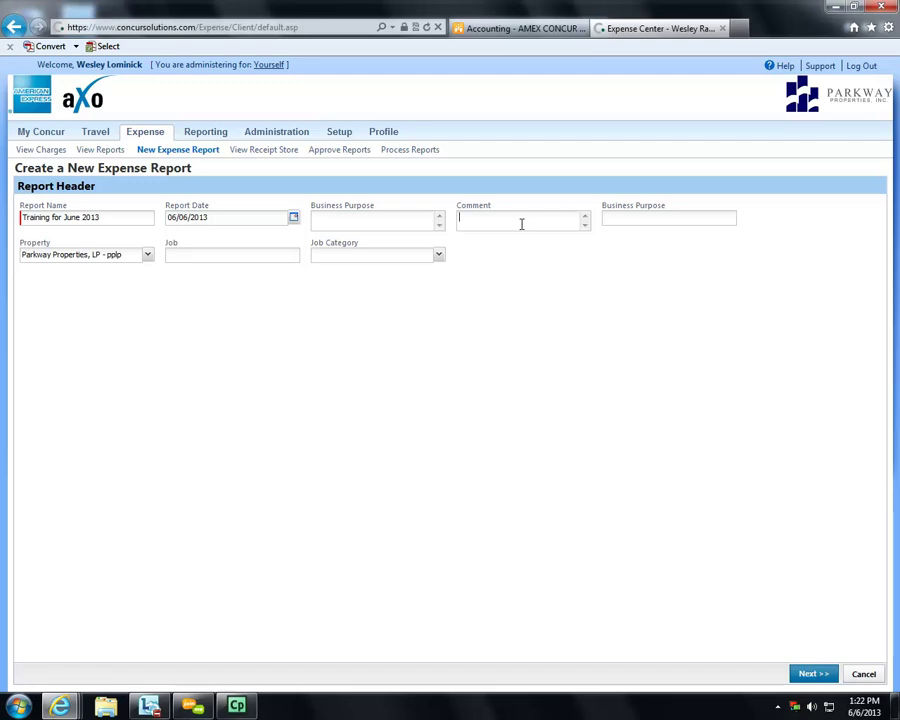
pyautogui.write('testing / training only')
pyautogui.press('Tab')
pyautogui.write('default business purpose')
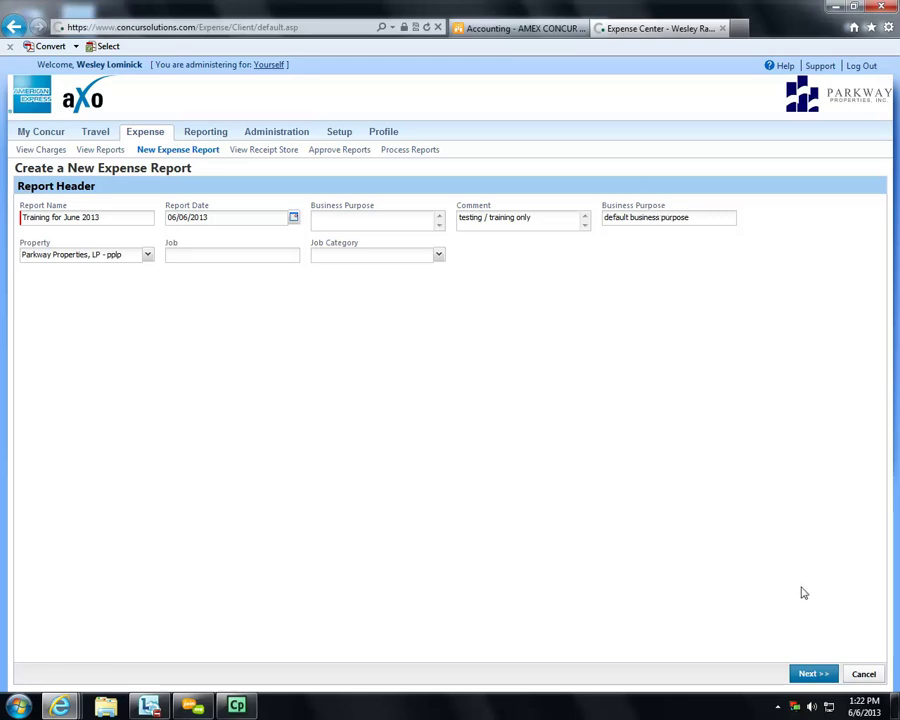
pyautogui.click(813, 675)
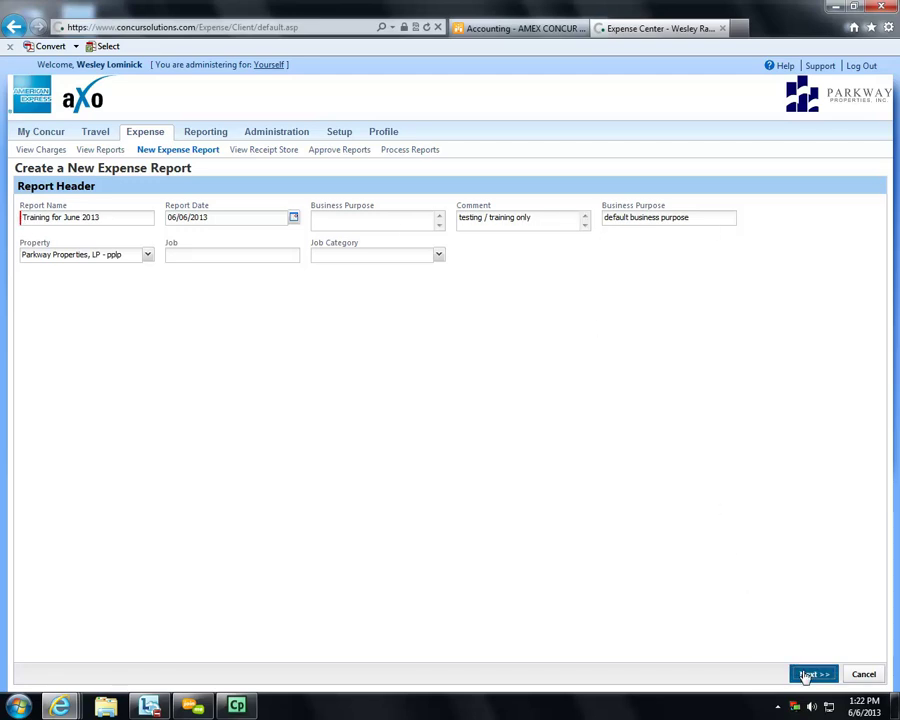
# - Save the report header and add a new Car Mileage expense to it
pyautogui.click(808, 675)
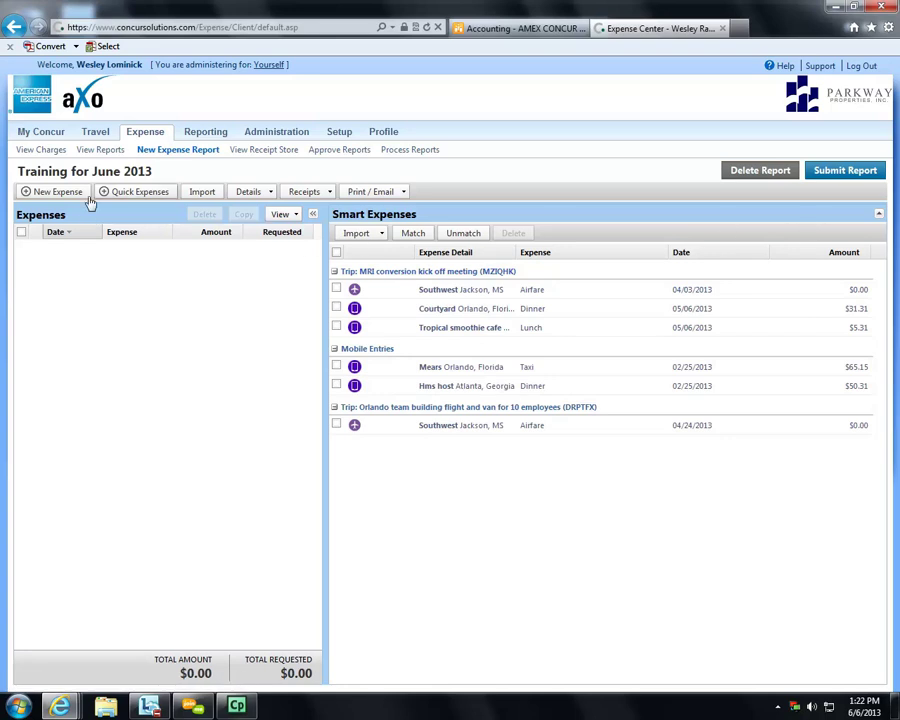
pyautogui.click(47, 193)
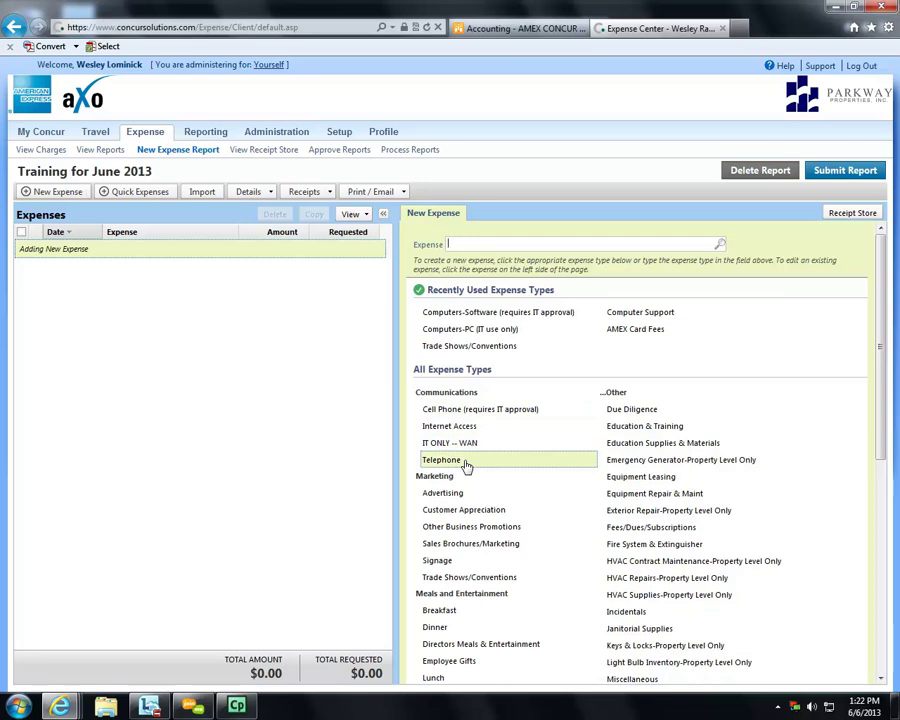
pyautogui.write('car')
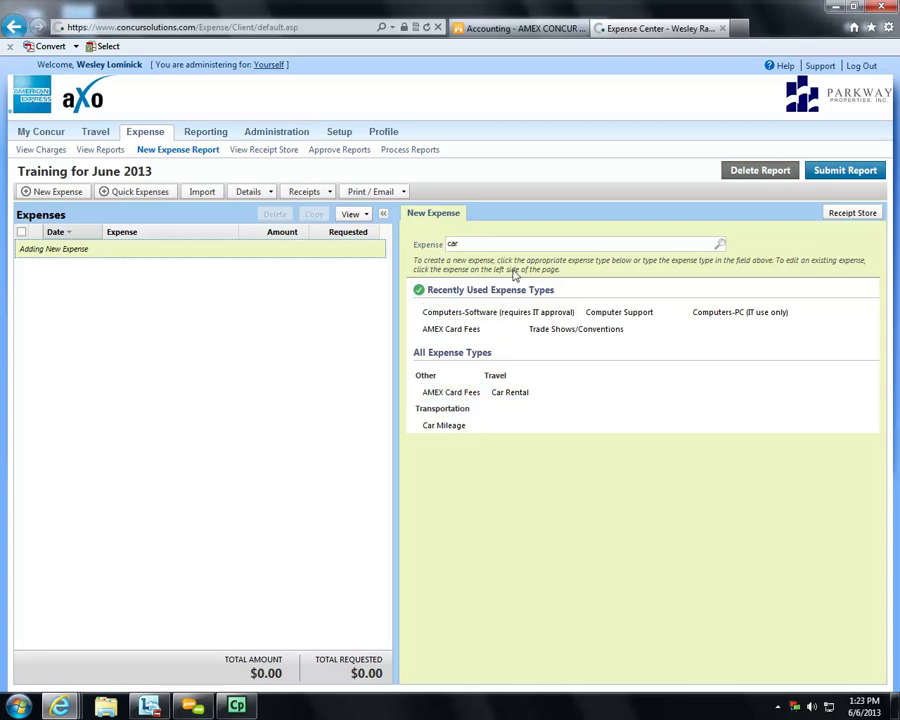
pyautogui.click(446, 426)
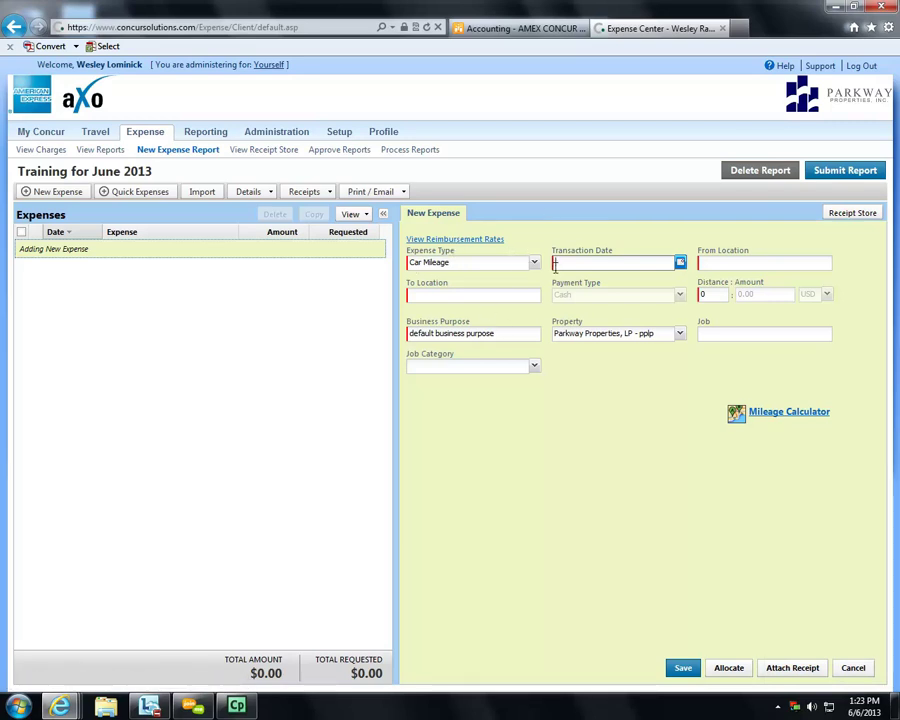
# - Keep Car Mileage as the expense type and set the transaction date to June 3, 2013
pyautogui.click(535, 266)
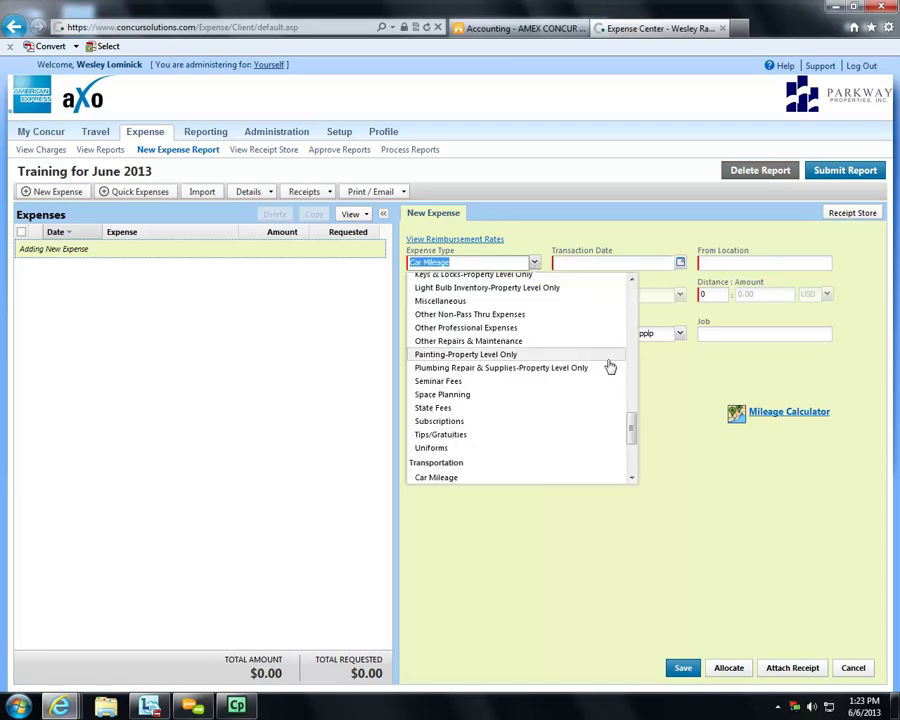
pyautogui.moveTo(632, 437); pyautogui.dragTo(641, 381)
pyautogui.click(637, 266)
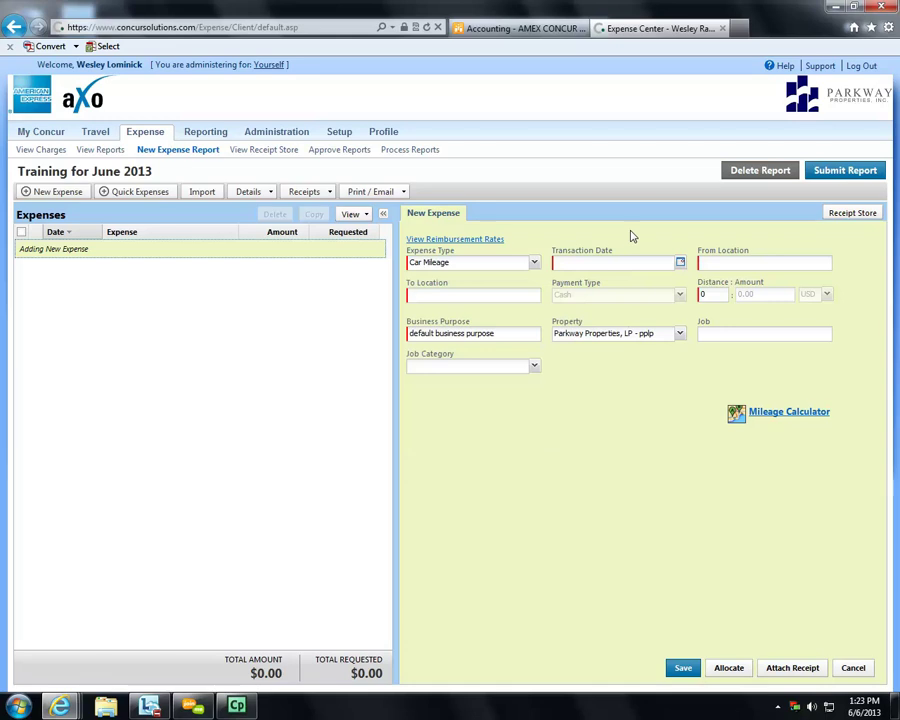
pyautogui.click(577, 262)
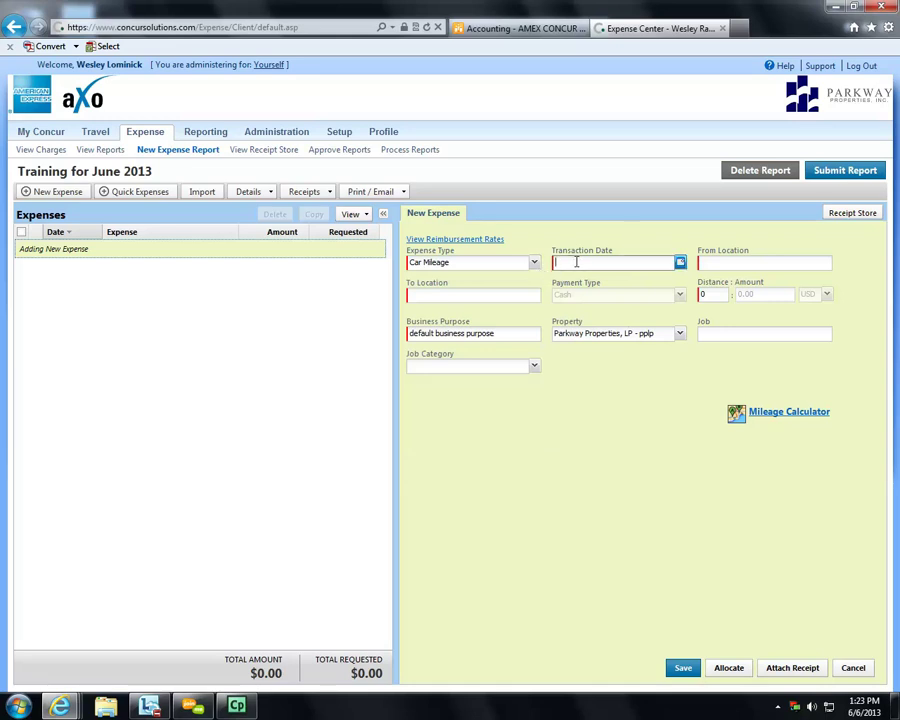
pyautogui.click(680, 264)
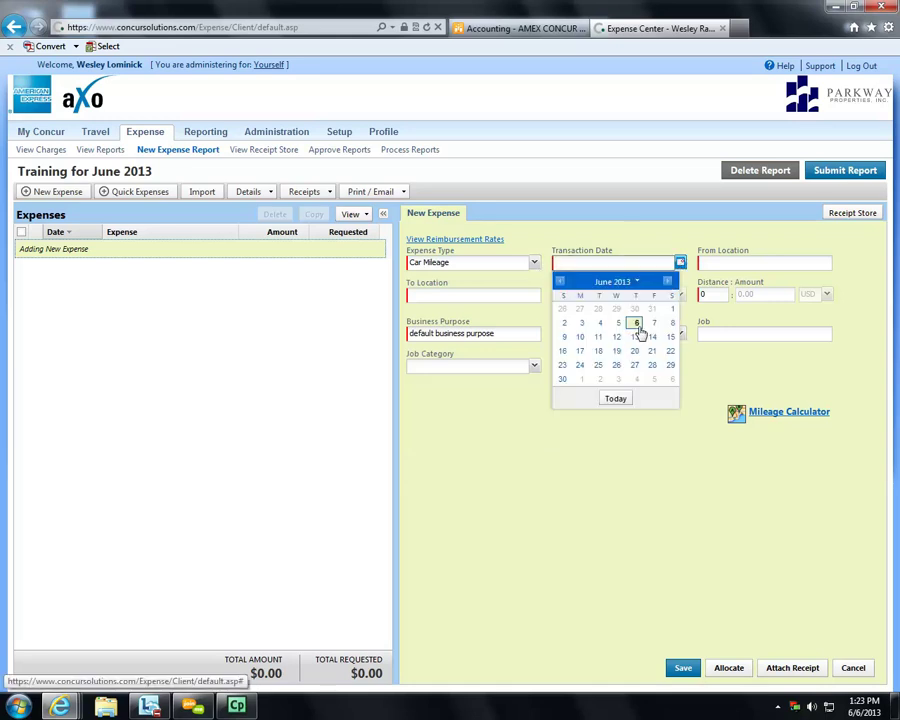
pyautogui.click(583, 327)
# - Enter Jackson Office as the From location and Orlando Office as the To location
pyautogui.click(706, 264)
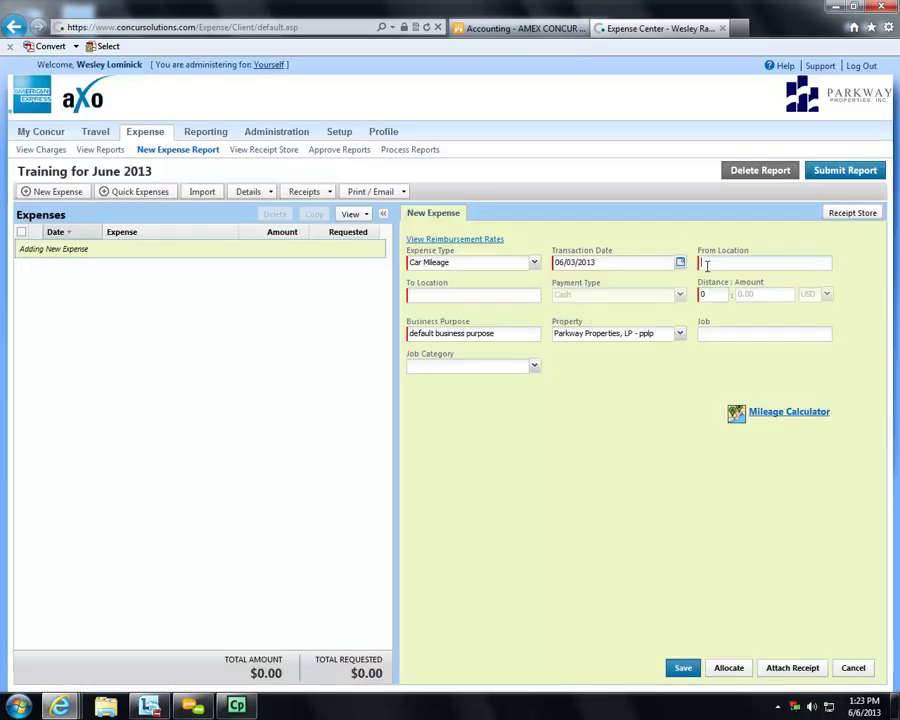
pyautogui.write('Jackson Office')
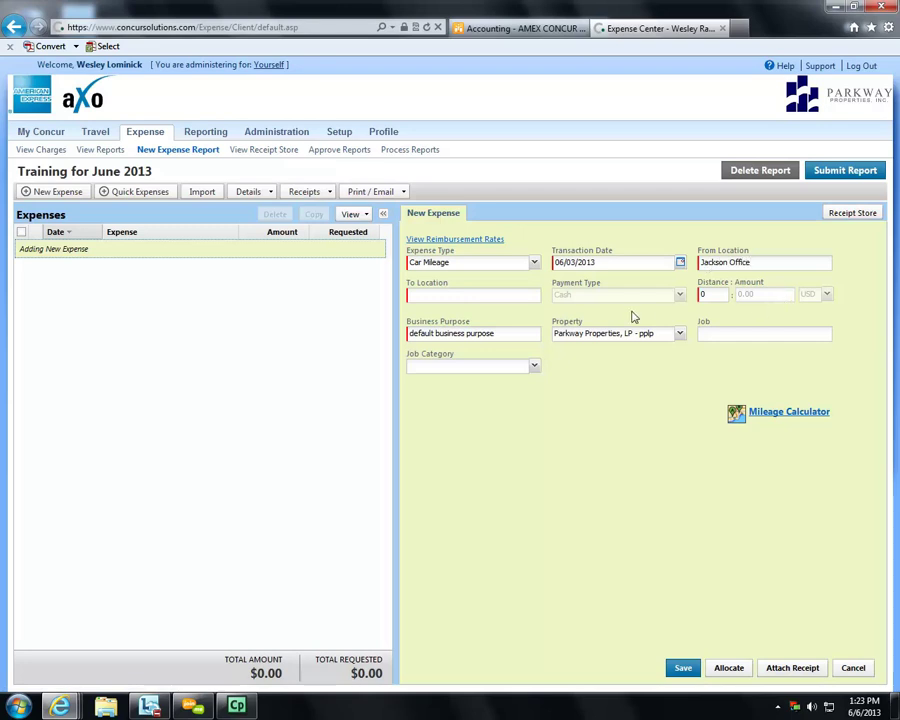
pyautogui.click(522, 295)
pyautogui.write('Orlando Office')
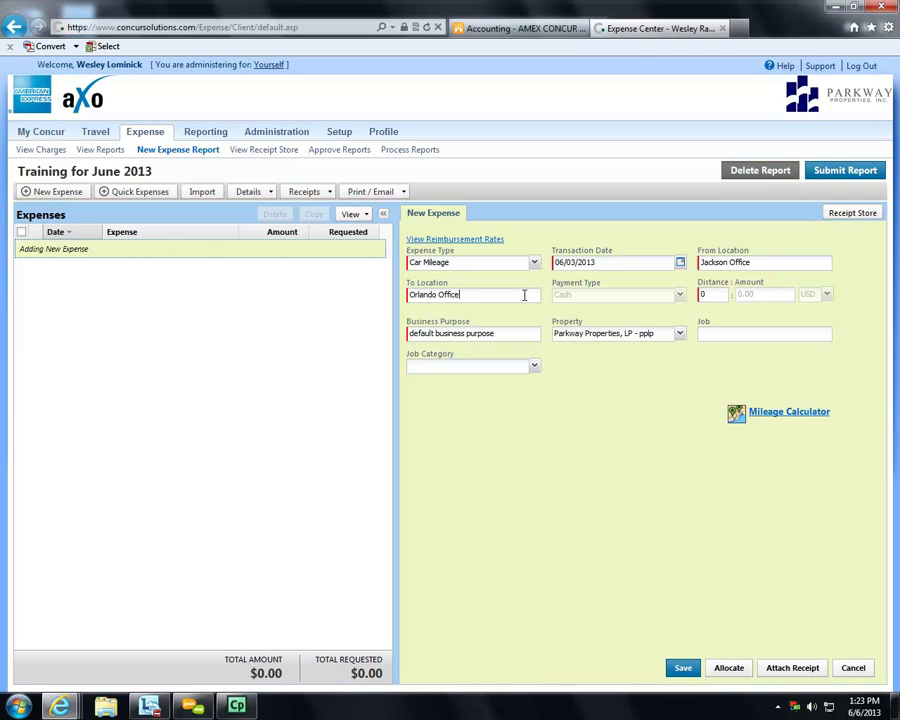
pyautogui.moveTo(705, 298); pyautogui.dragTo(685, 303)
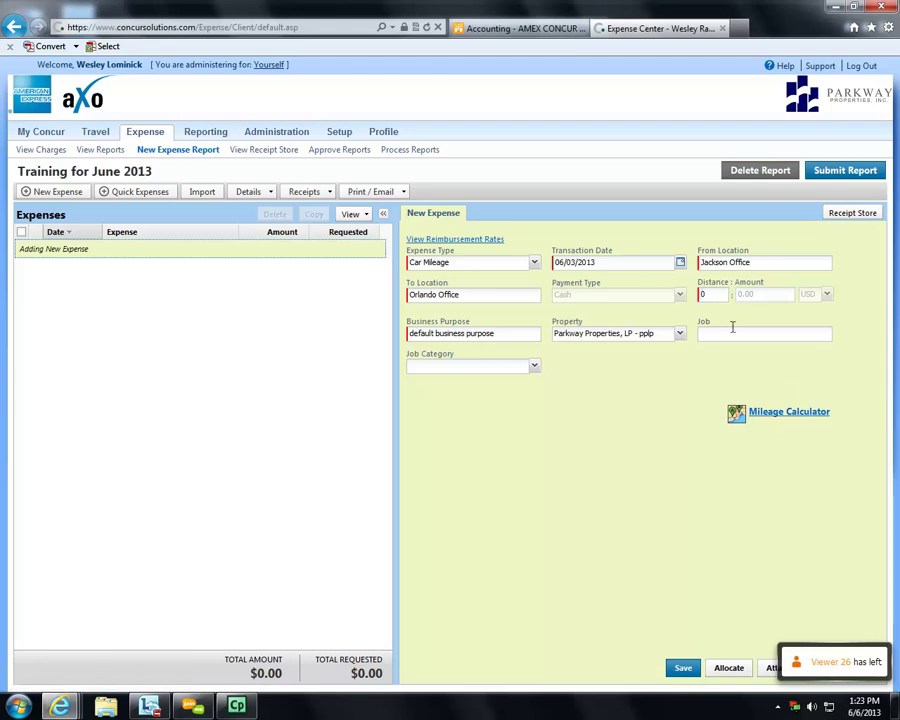
# - In the Mileage Calculator, route from the saved home location to the Orlando company office
pyautogui.click(772, 414)
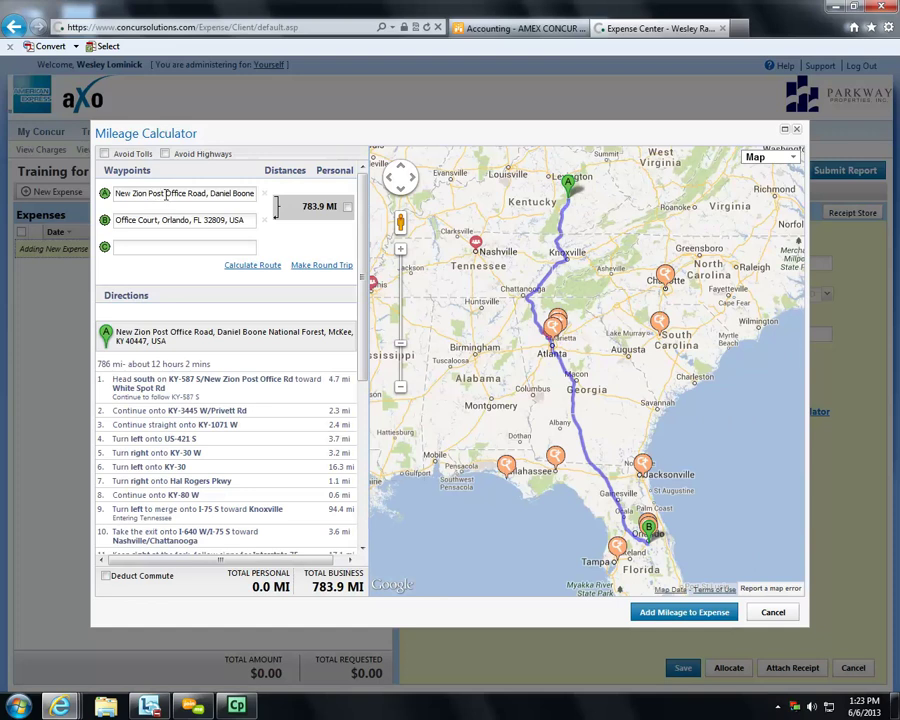
pyautogui.tripleClick(247, 193)
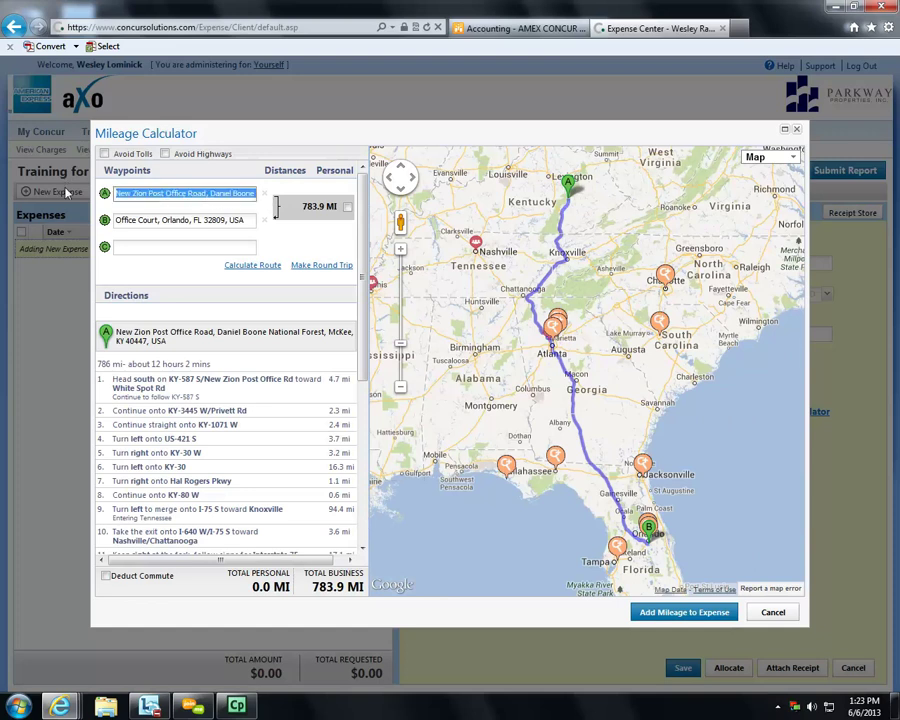
pyautogui.press('BackSpace')
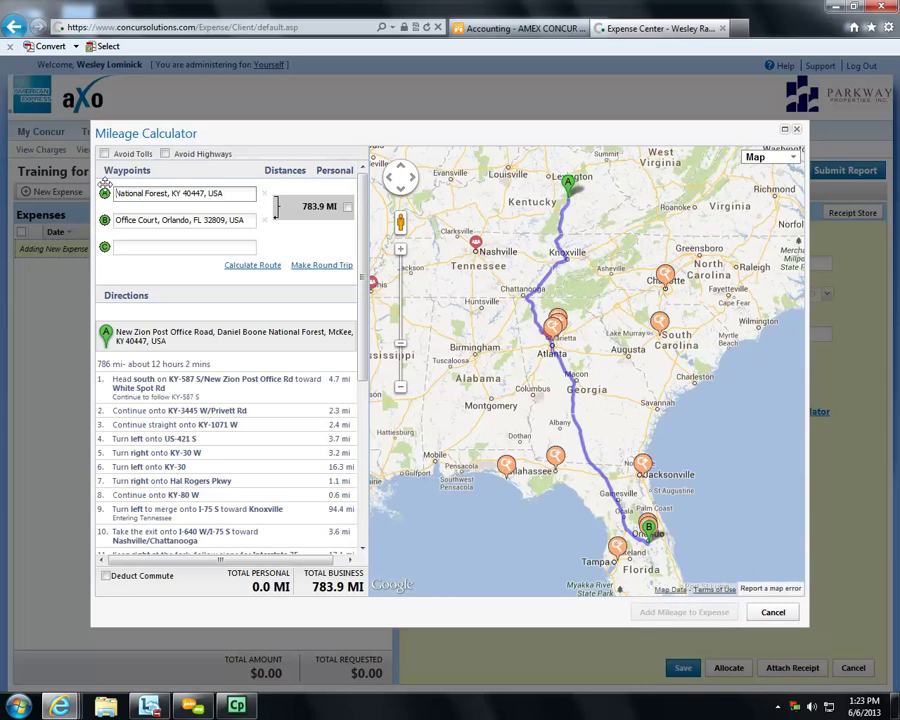
pyautogui.tripleClick(241, 195)
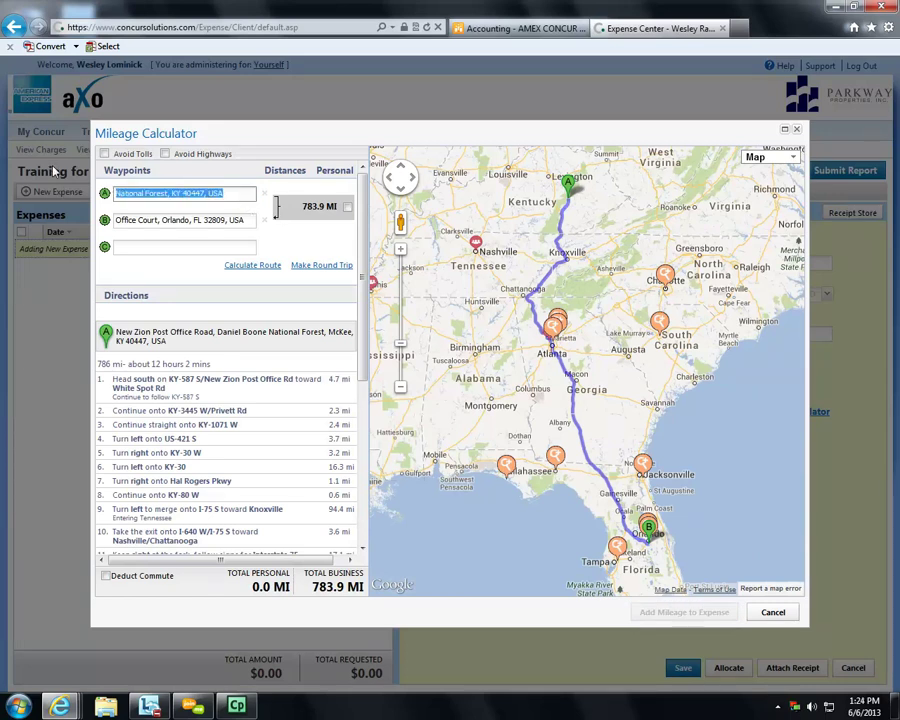
pyautogui.write('39110')
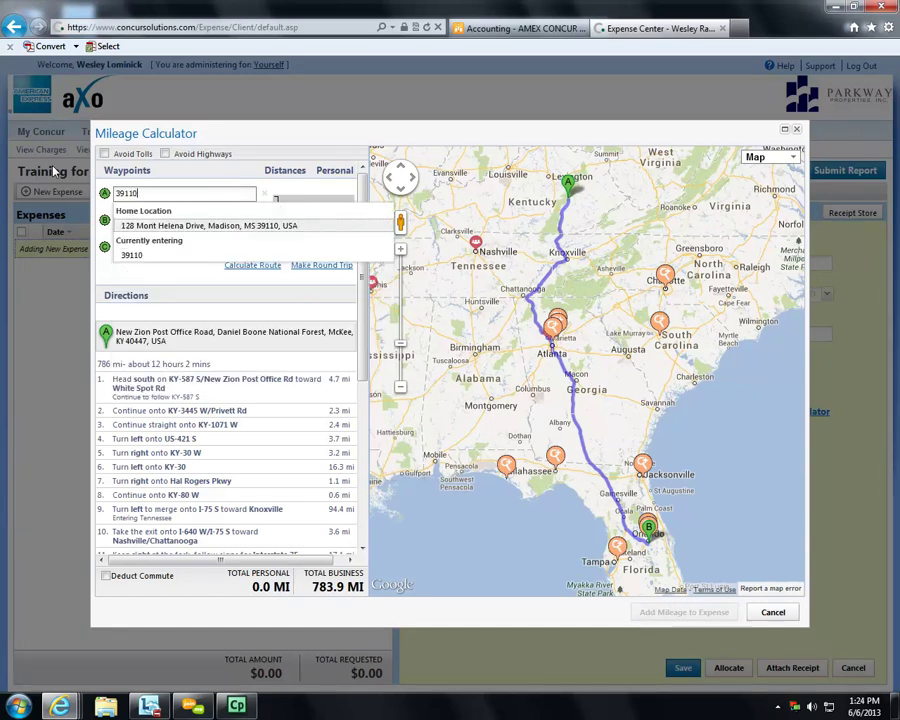
pyautogui.click(142, 226)
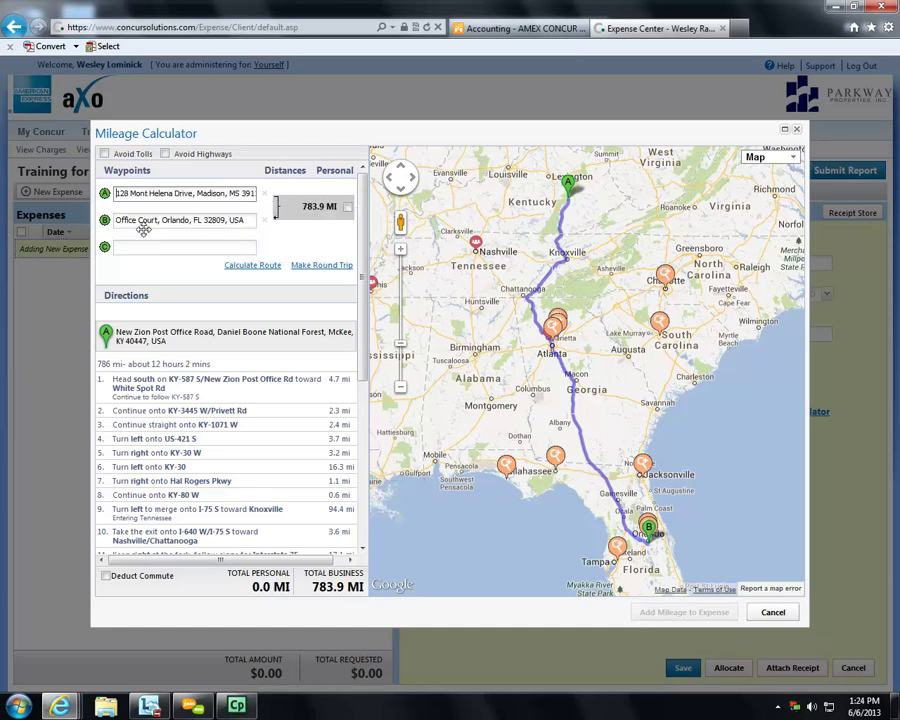
pyautogui.click(264, 220)
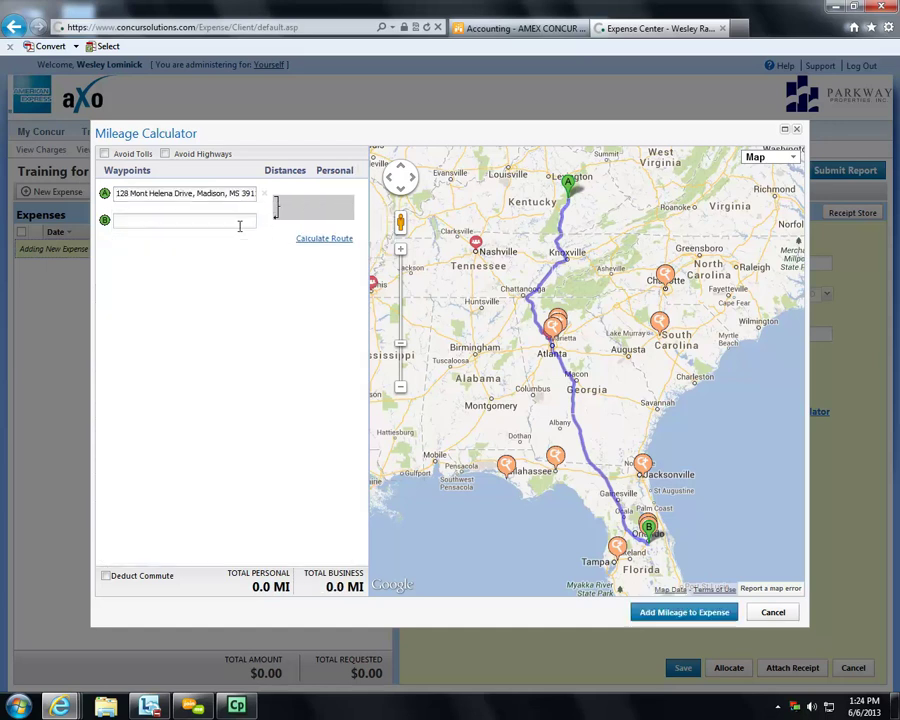
pyautogui.click(242, 222)
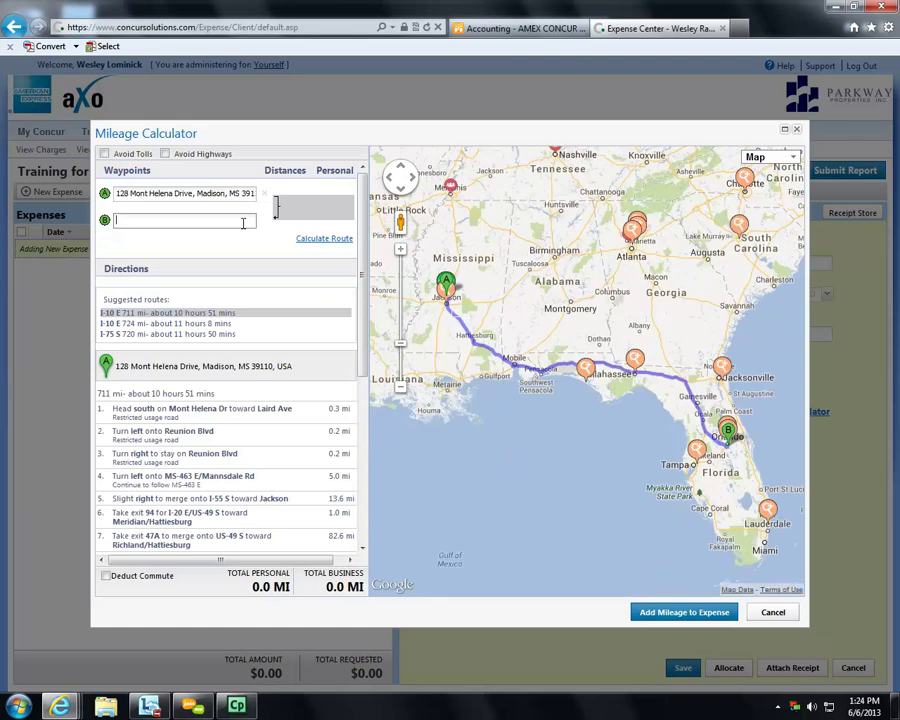
pyautogui.write('1')
pyautogui.press('BackSpace')
pyautogui.write('390 N')
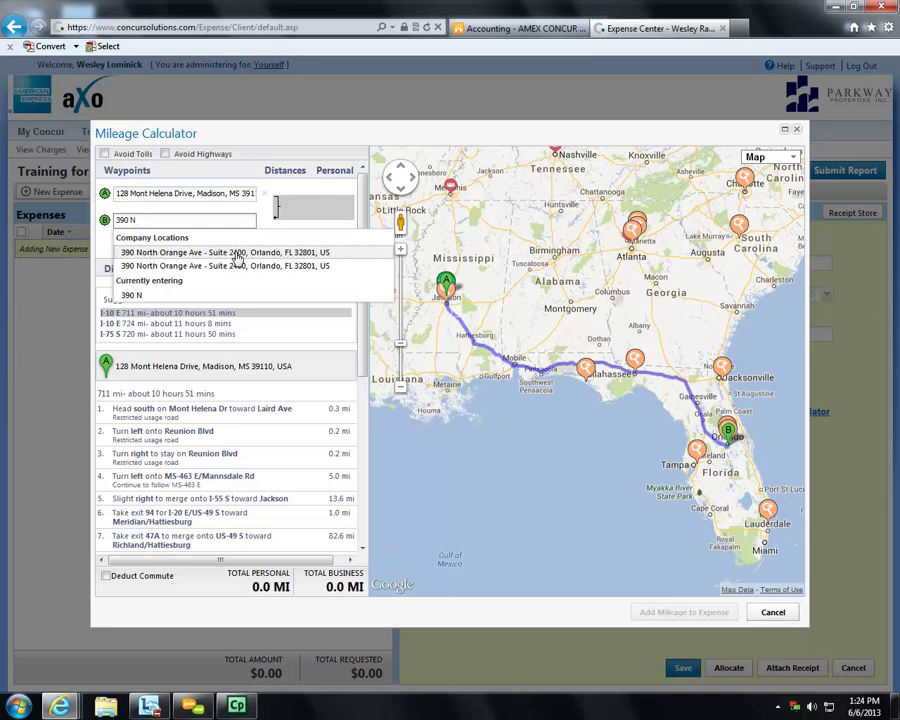
pyautogui.click(165, 257)
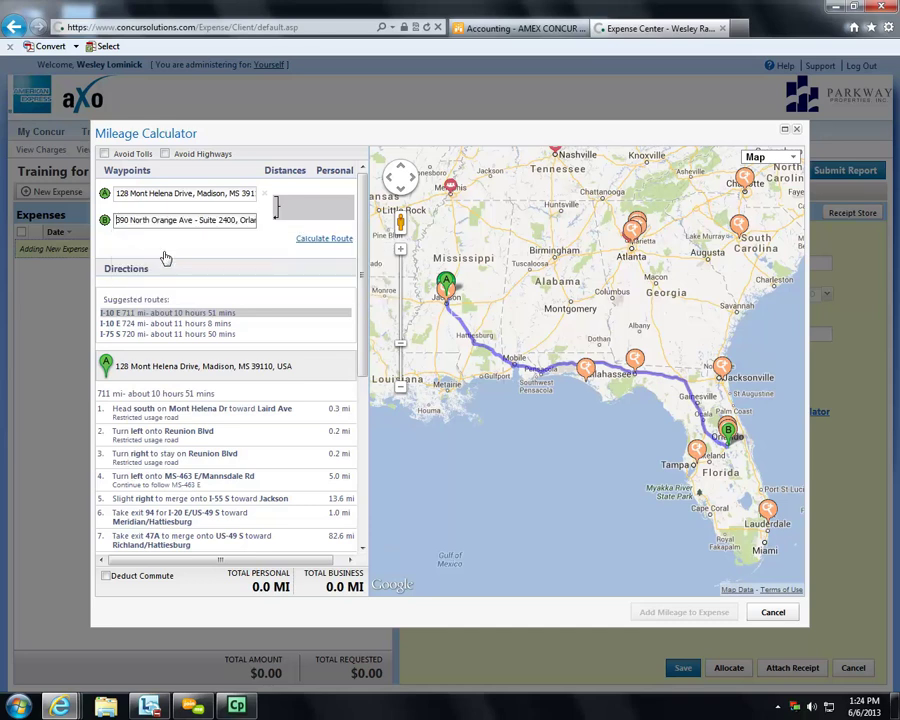
pyautogui.click(315, 240)
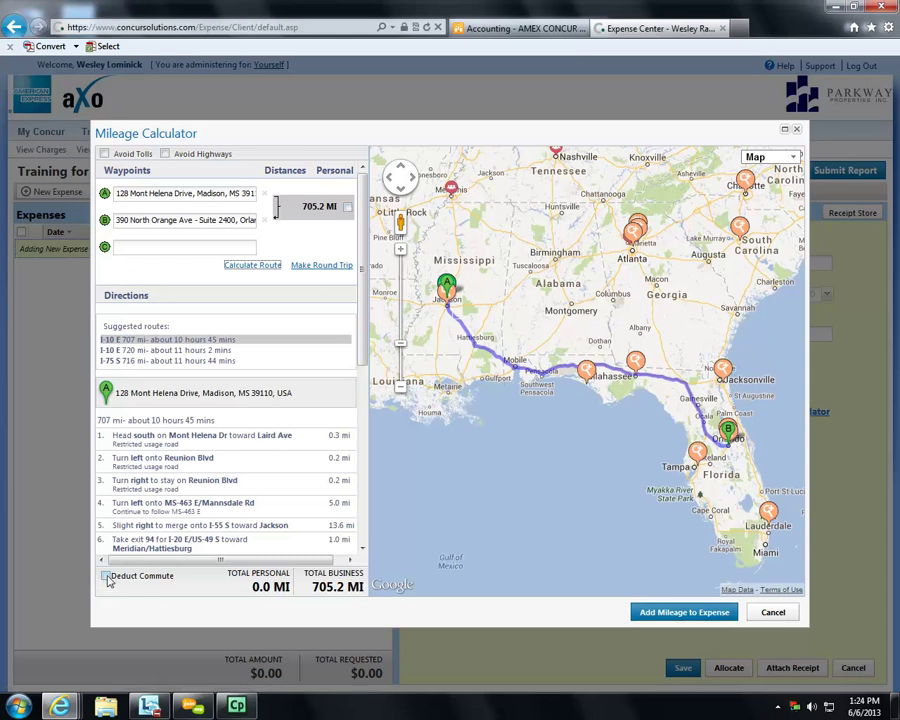
# - Deduct the round-trip commute, make it a round trip, and add the 1,371 mileage to the expense
pyautogui.click(106, 577)
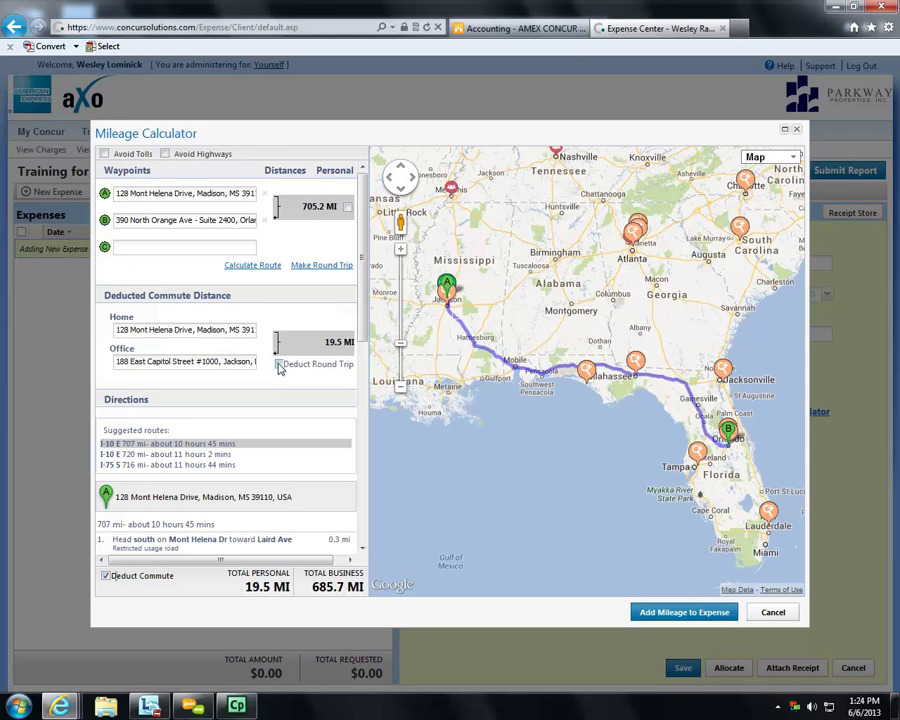
pyautogui.click(280, 366)
pyautogui.scroll(-1, 368, 283)
pyautogui.moveTo(368, 285); pyautogui.dragTo(366, 180)
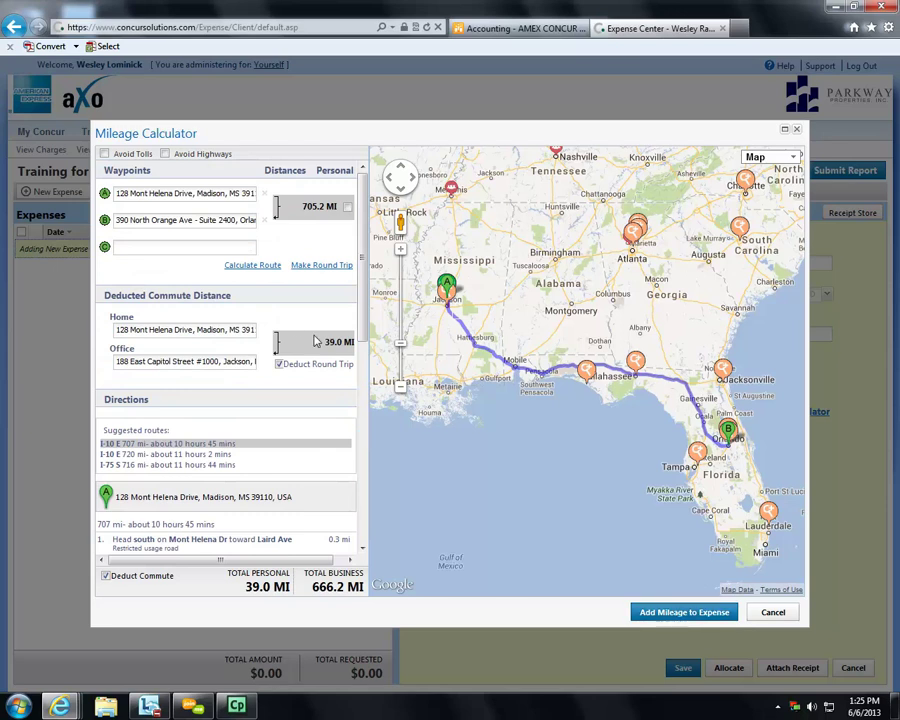
pyautogui.click(315, 267)
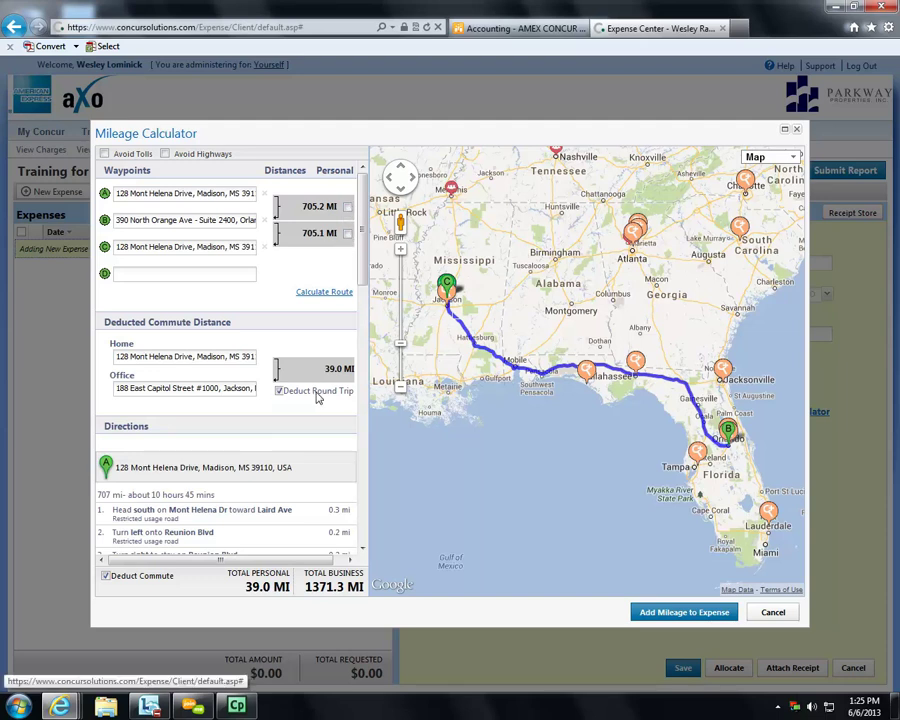
pyautogui.click(712, 617)
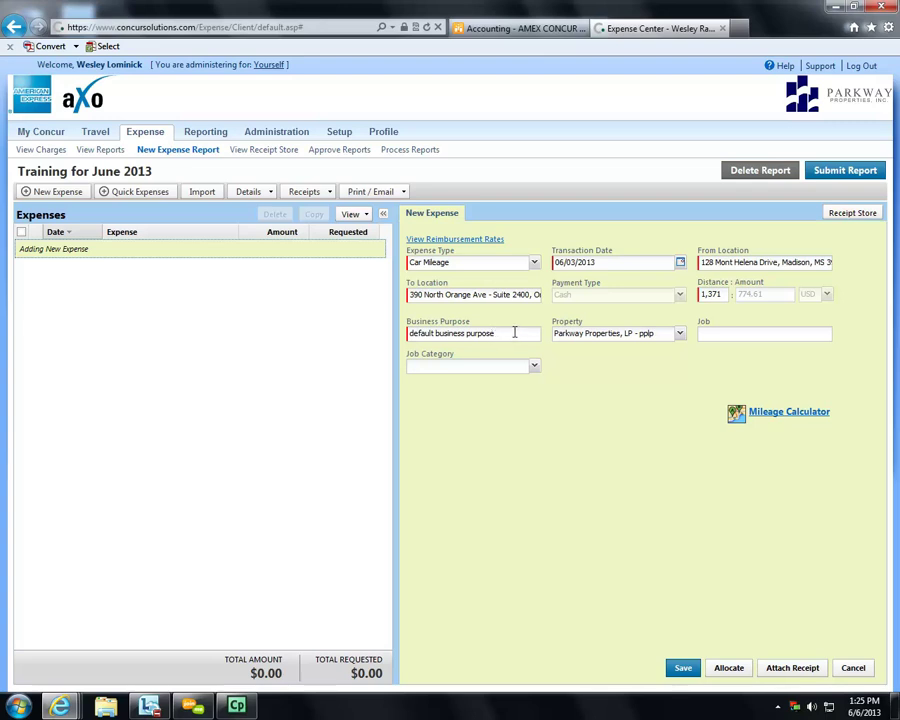
# - Replace the business purpose with 'tes', set the property to Hayden Ferry Garage Retail - 2fd19, then choose Allocate
pyautogui.tripleClick(514, 333)
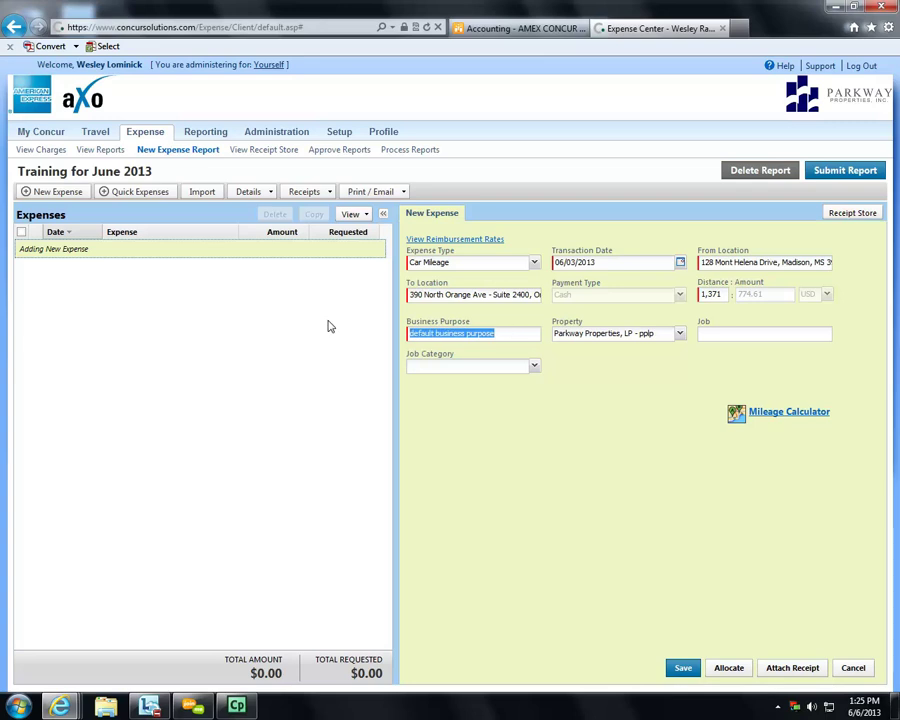
pyautogui.write('testing only')
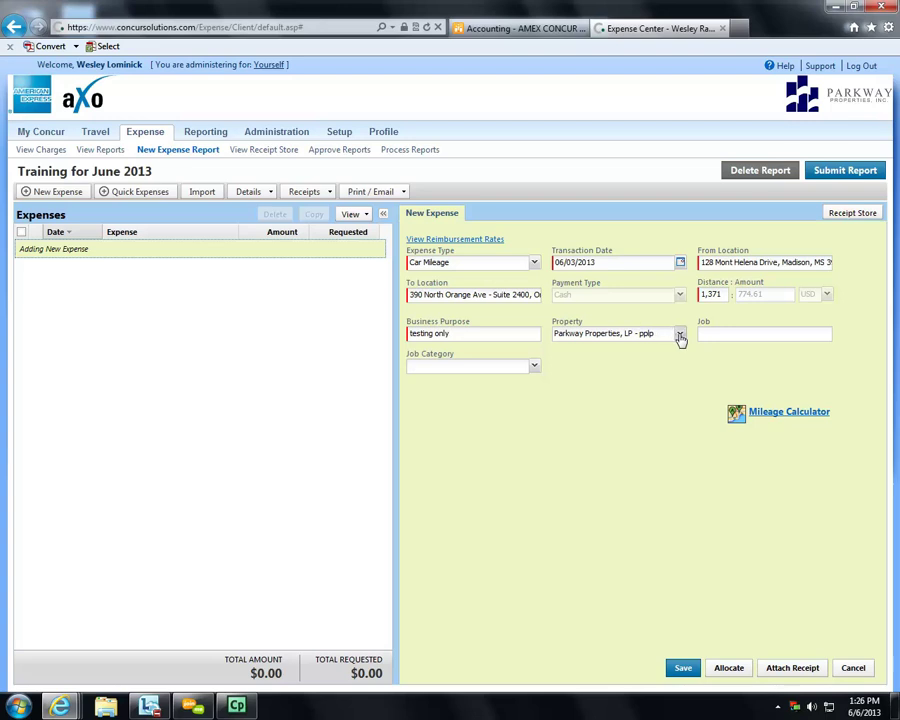
pyautogui.click(680, 336)
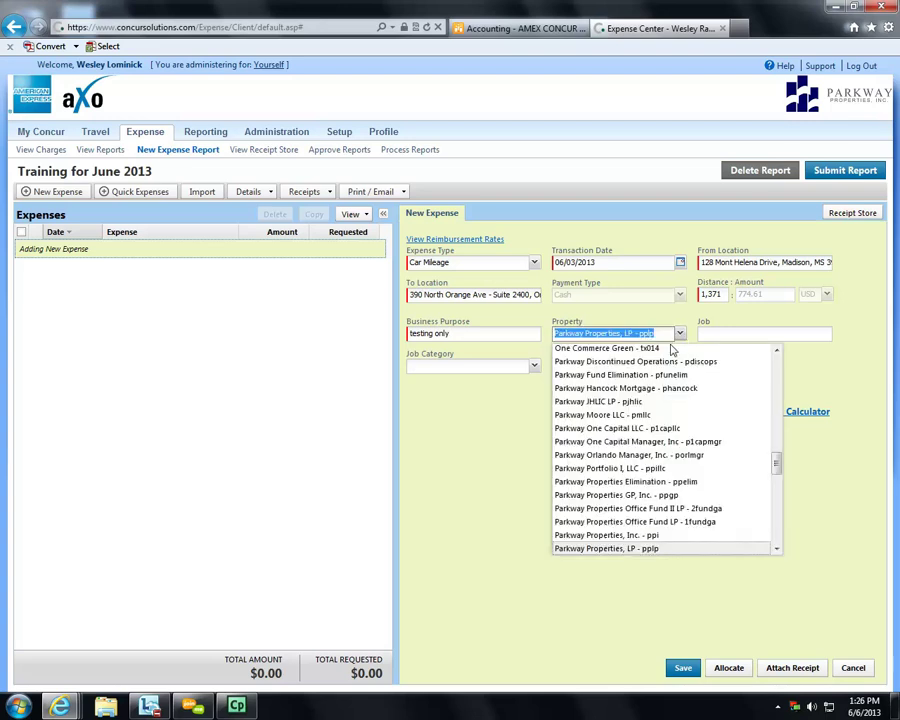
pyautogui.click(659, 352)
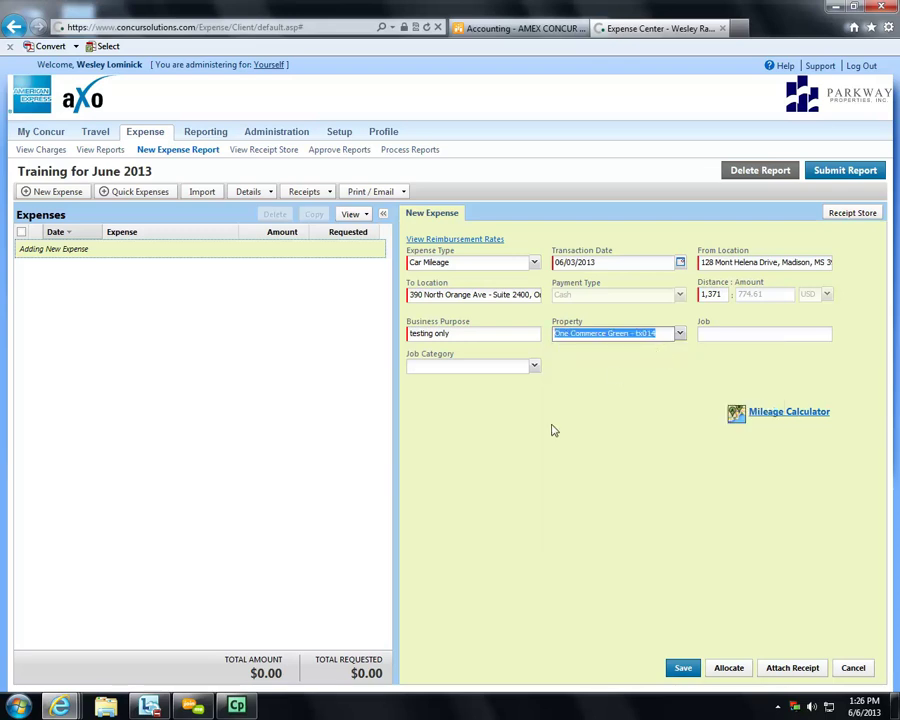
pyautogui.click(680, 334)
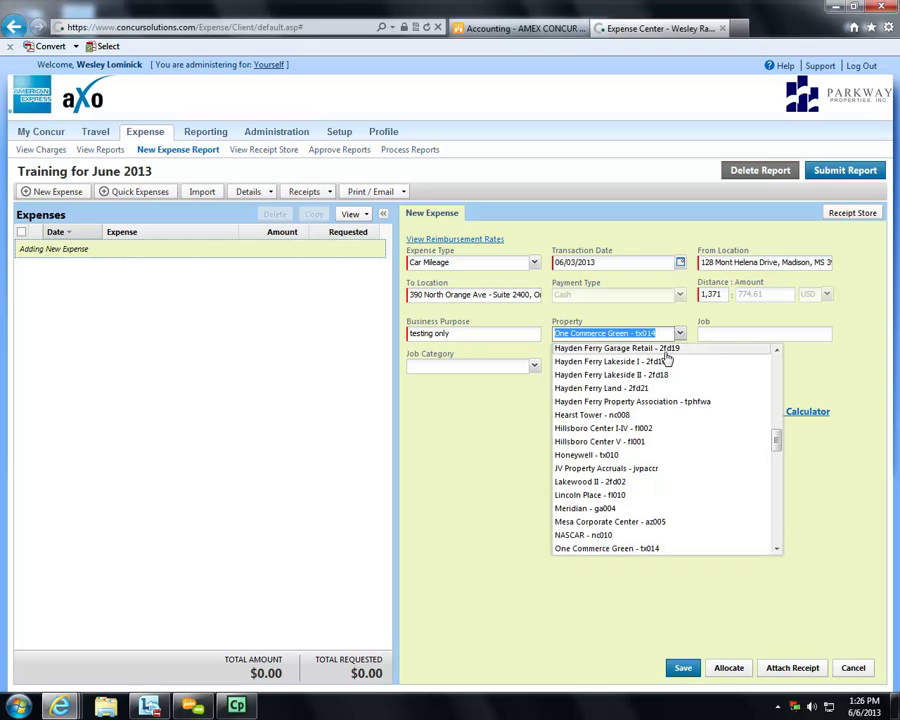
pyautogui.click(651, 350)
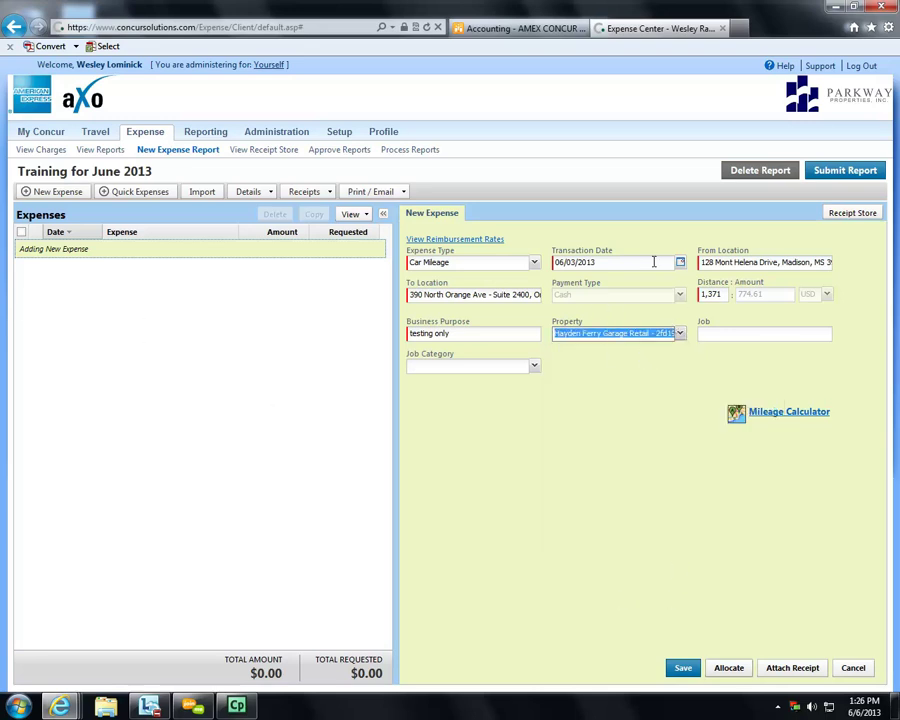
pyautogui.click(743, 669)
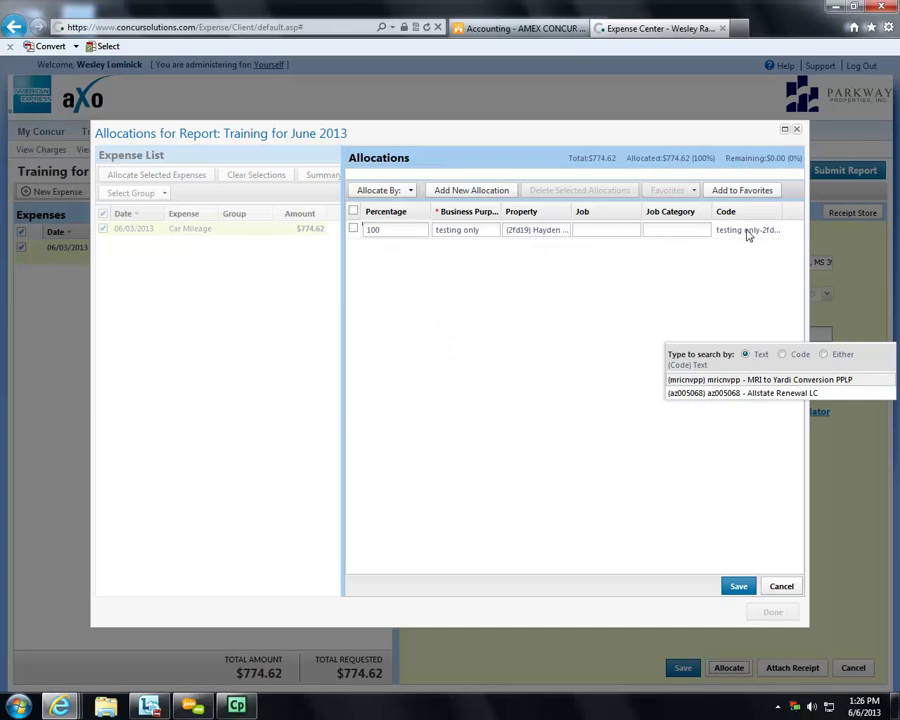
# - Add a Desert Ridge Disops allocation for a 50/50 split with Hayden Ferry and save it
pyautogui.click(462, 192)
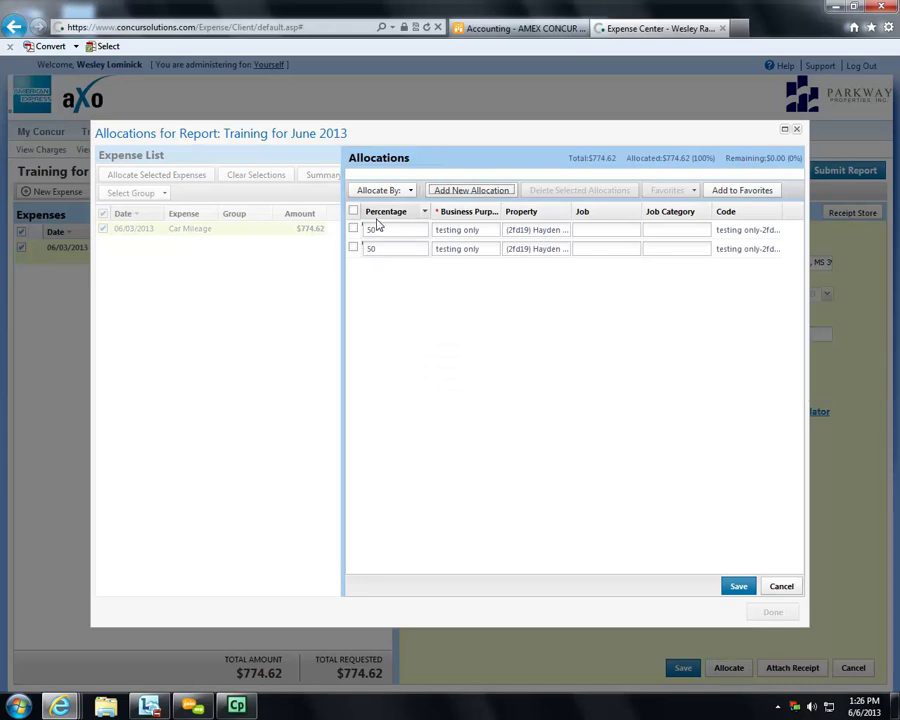
pyautogui.click(548, 249)
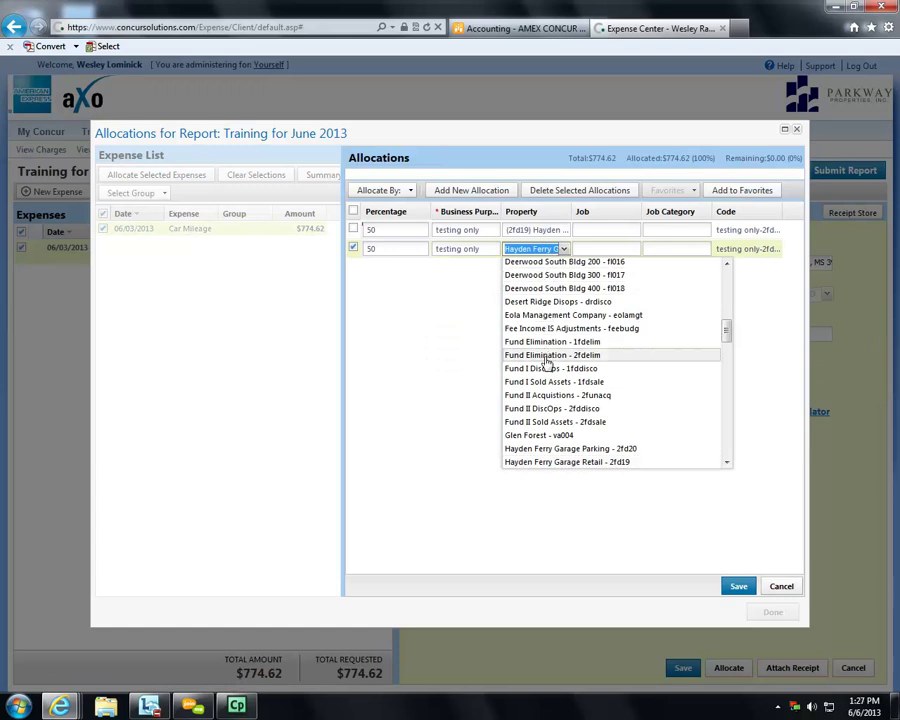
pyautogui.click(560, 301)
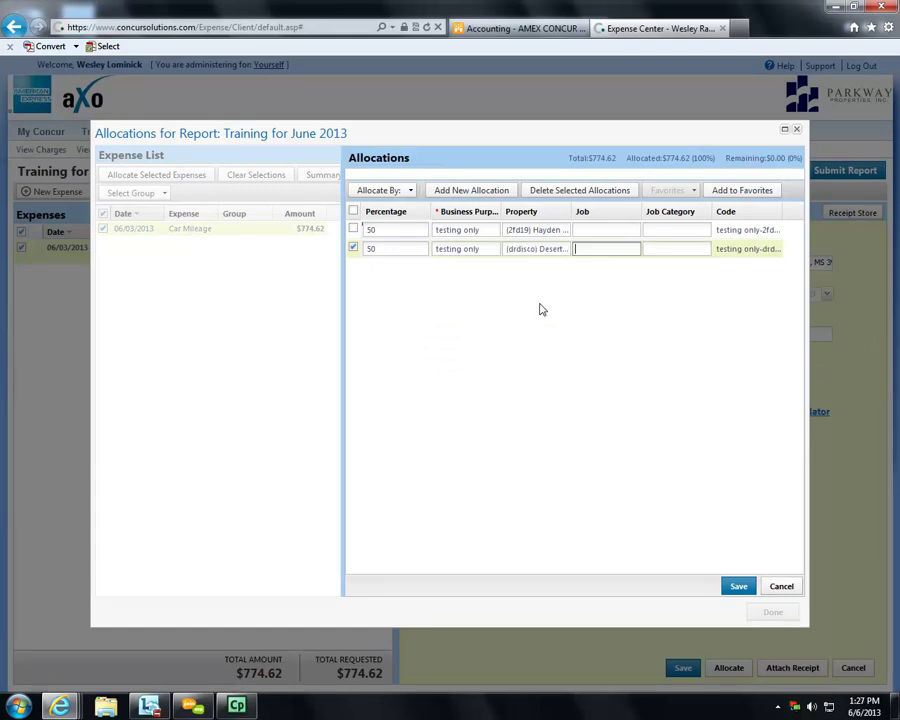
pyautogui.click(486, 418)
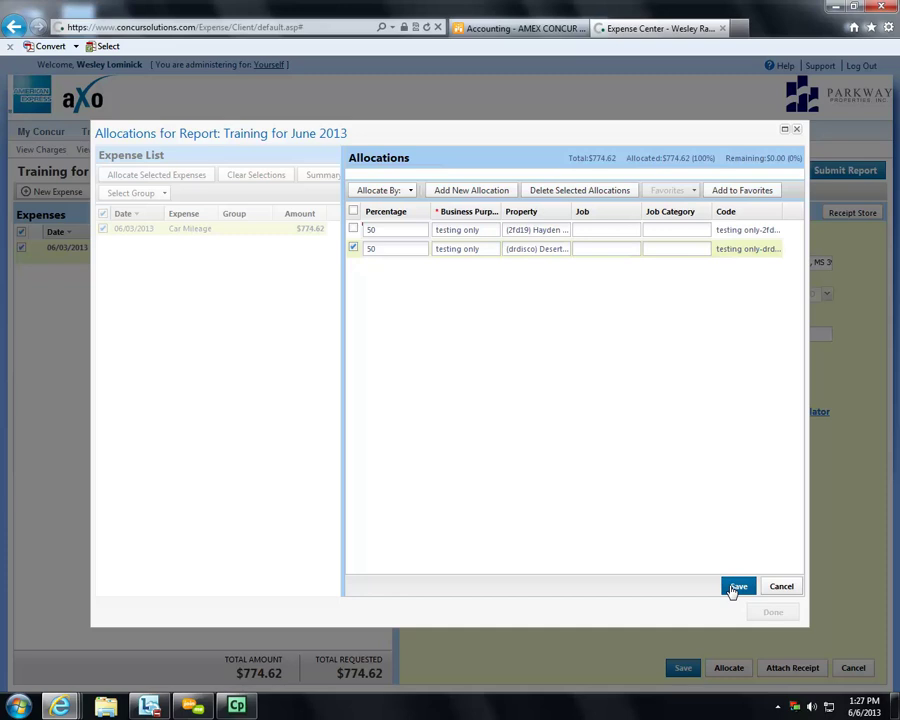
pyautogui.click(736, 587)
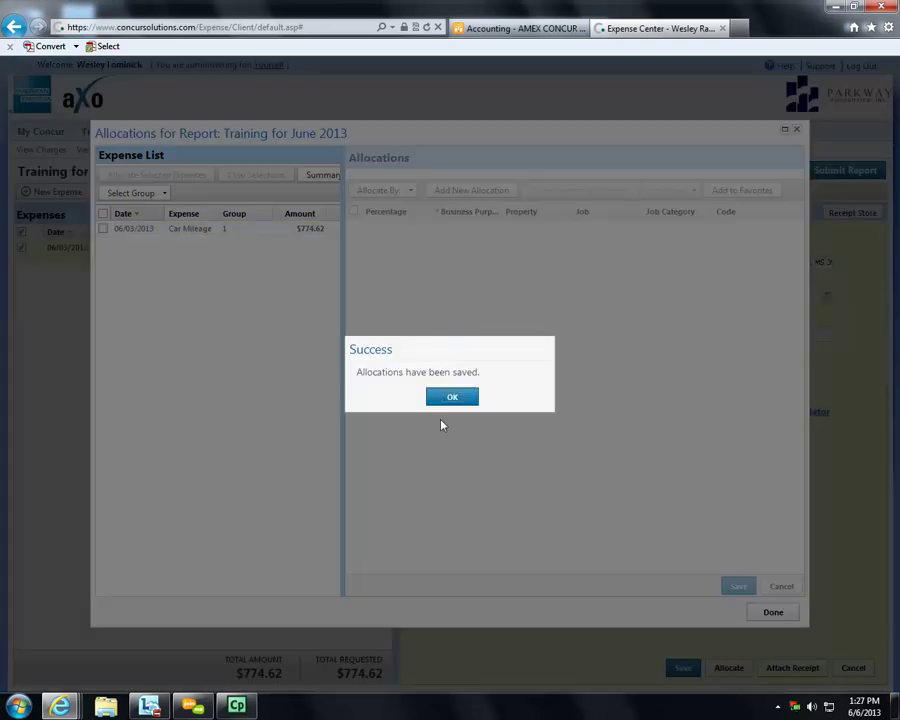
pyautogui.click(452, 397)
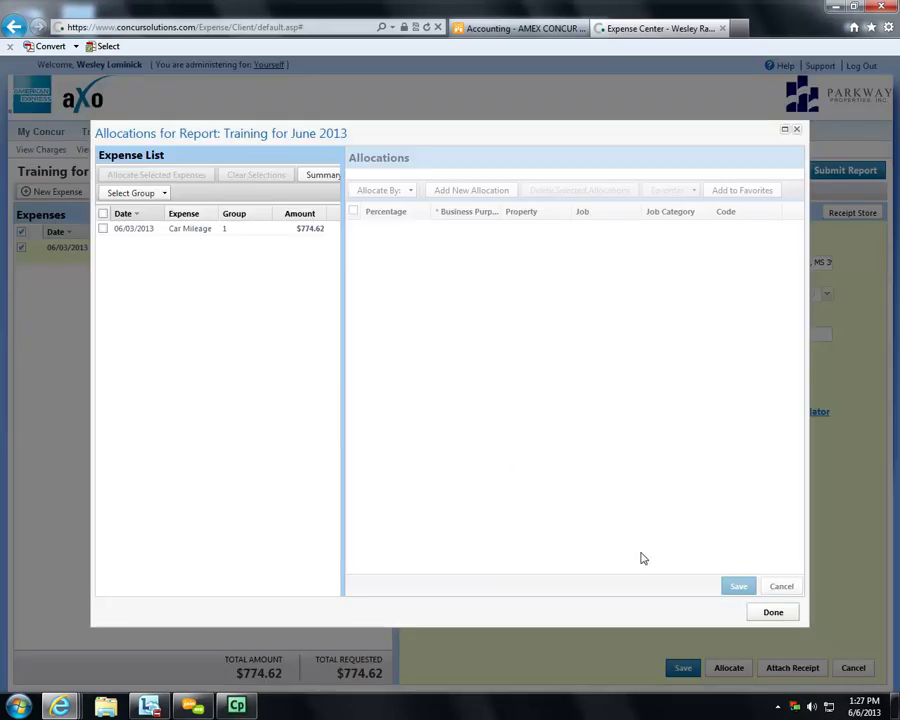
pyautogui.click(778, 614)
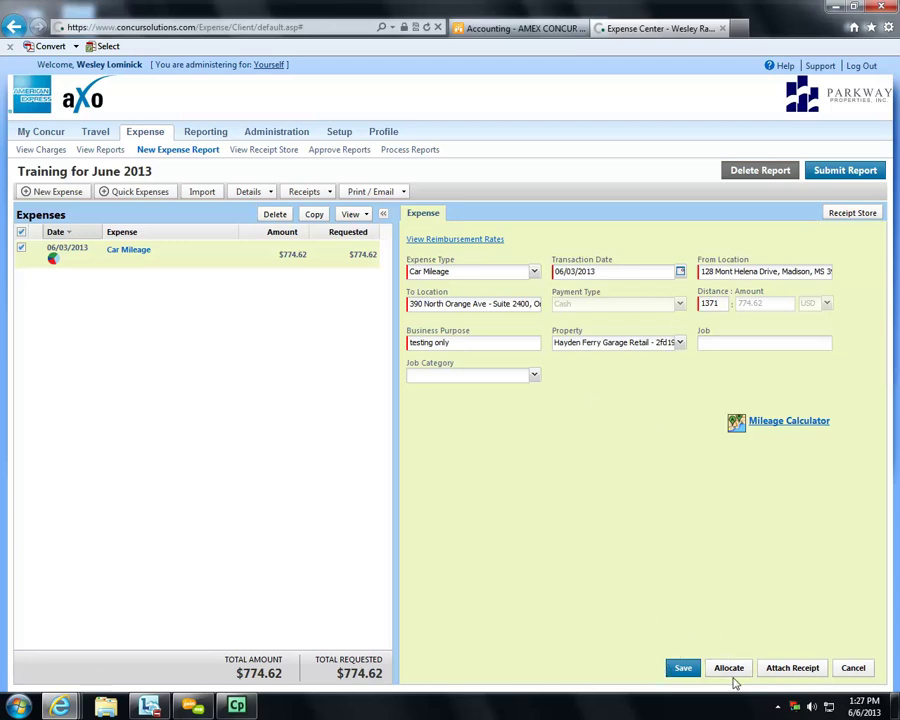
# - Review the allocation, save the $774.62 Car Mileage expense, then reopen it and save again
pyautogui.click(53, 259)
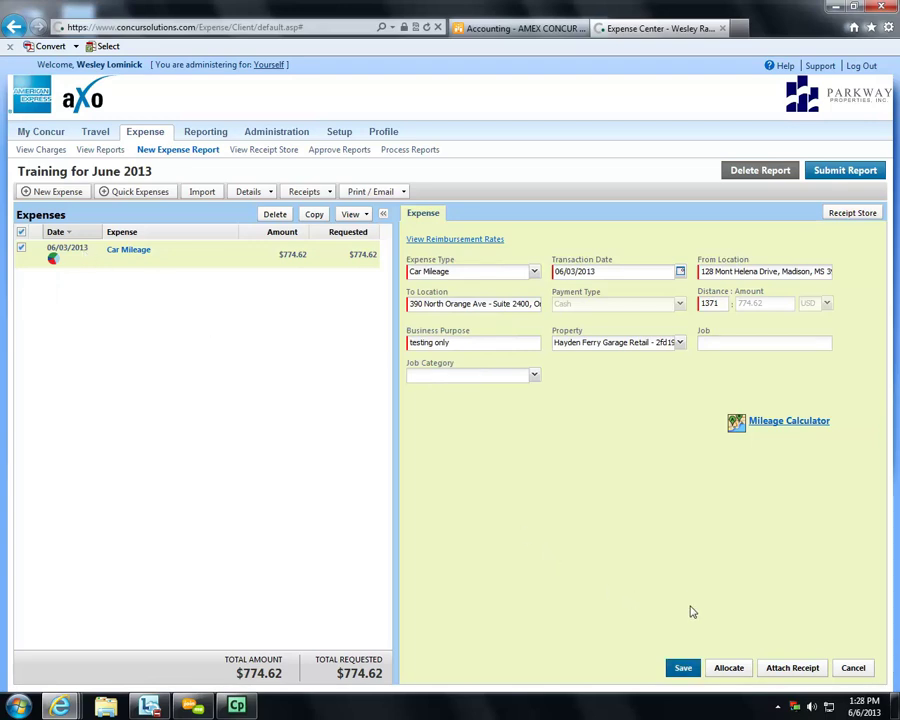
pyautogui.click(683, 668)
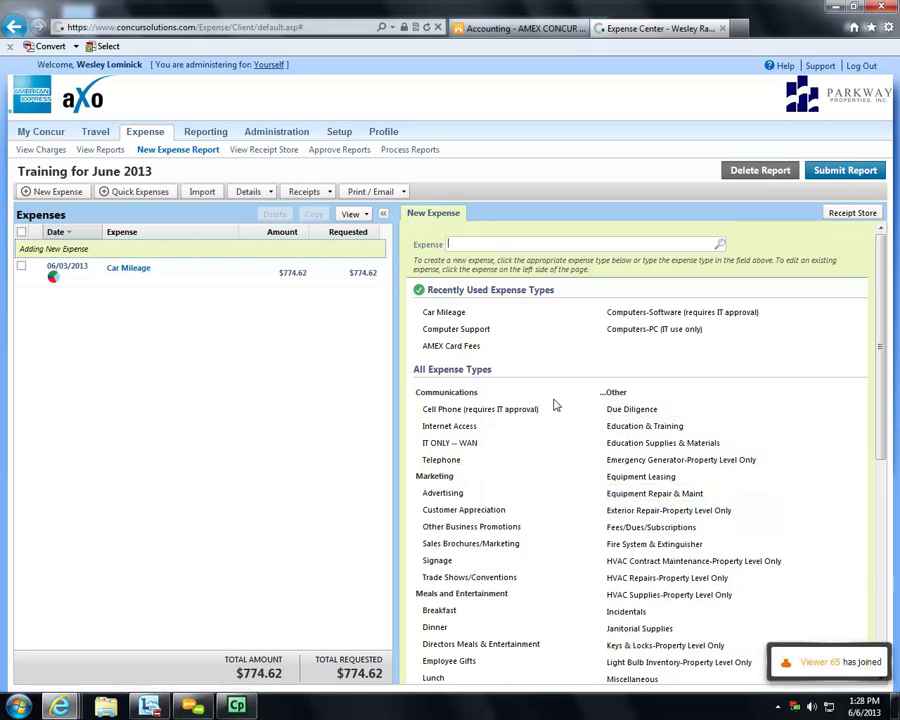
pyautogui.click(190, 280)
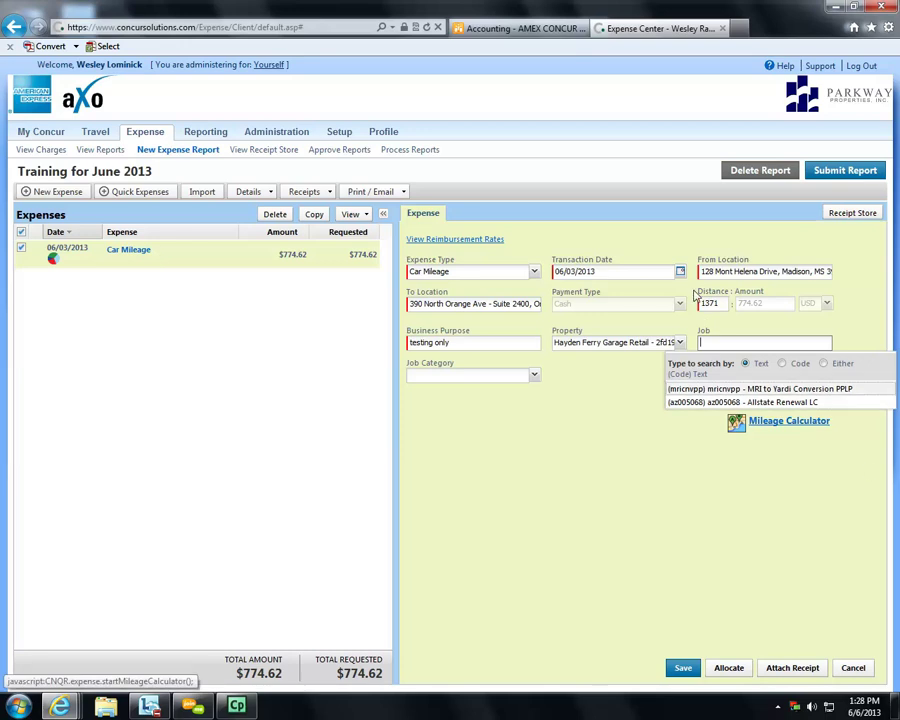
pyautogui.click(588, 468)
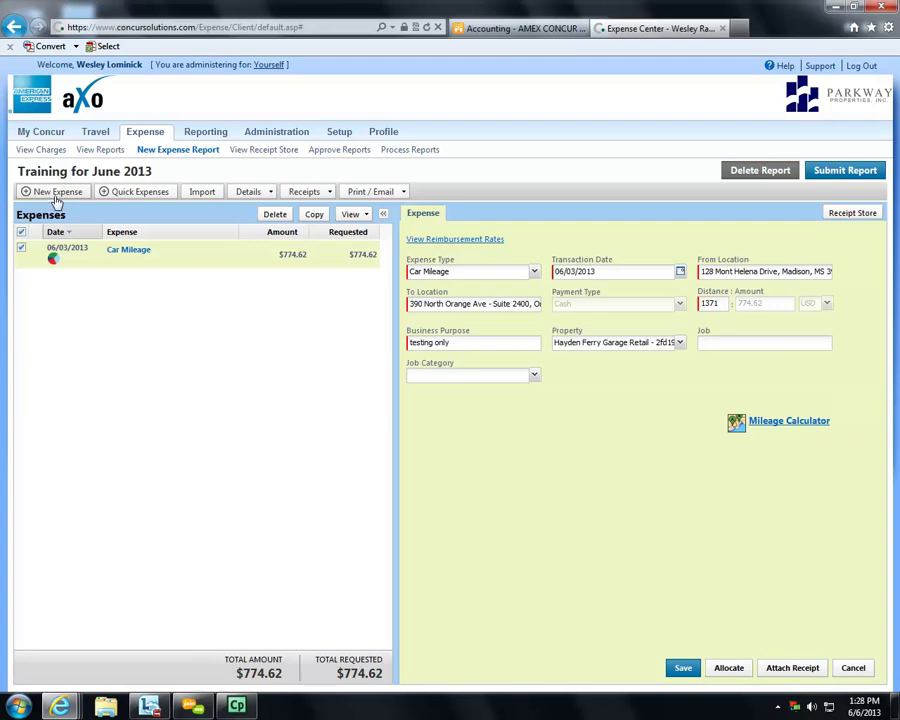
pyautogui.click(684, 669)
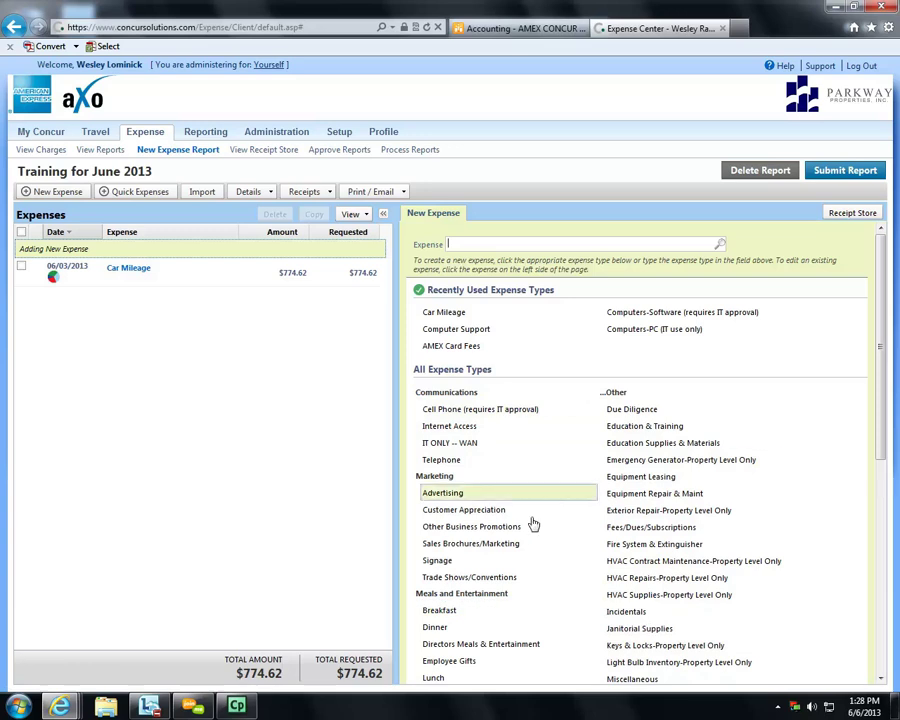
# - Start a Gas expense with vendor Exxon and amount 30.00 USD
pyautogui.scroll(-5, 538, 530)
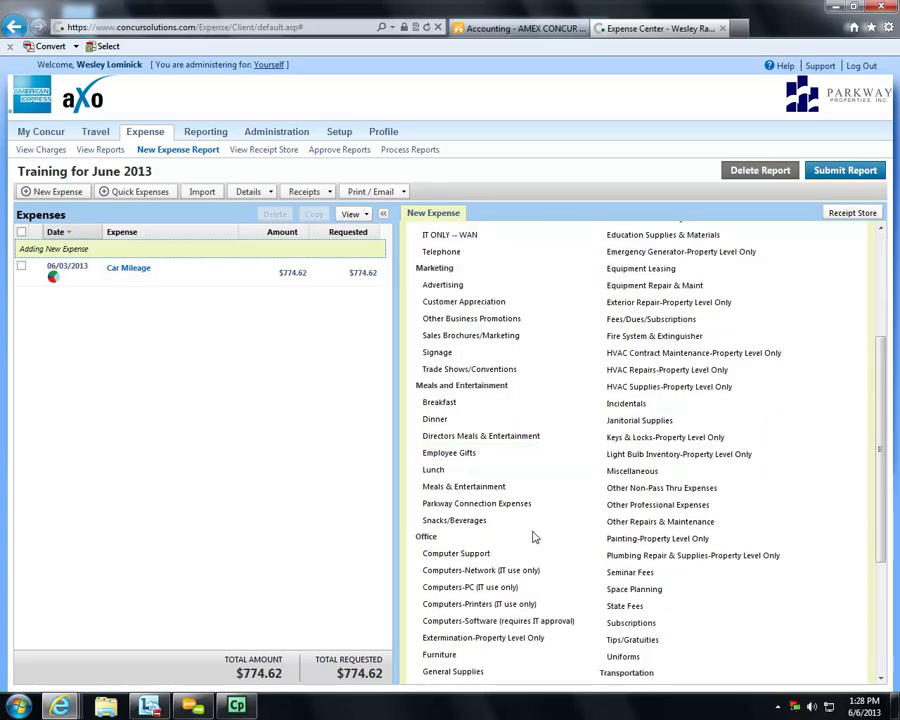
pyautogui.scroll(-3, 535, 534)
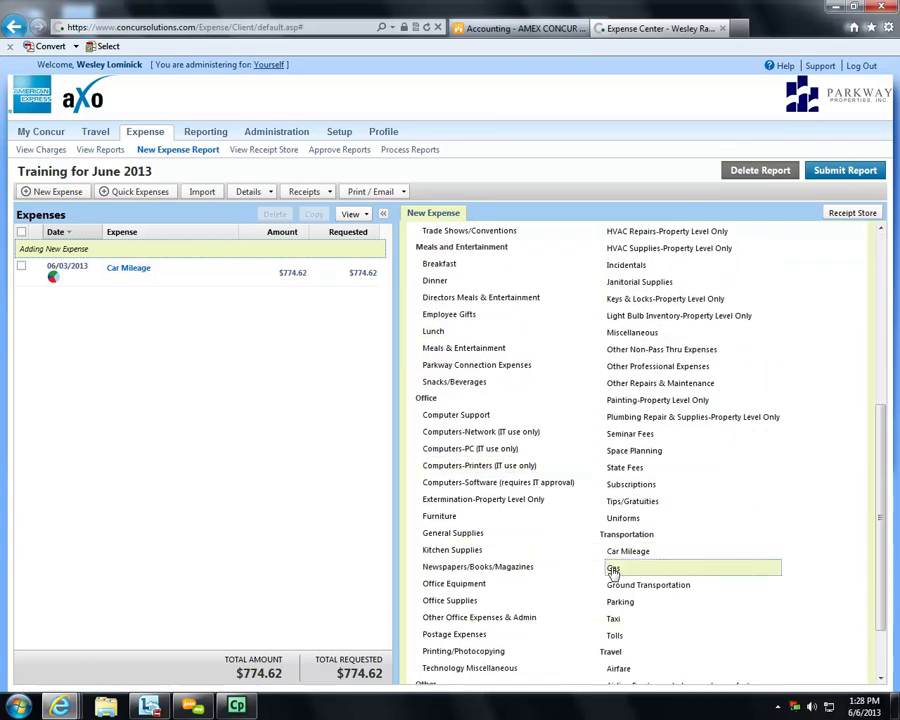
pyautogui.click(612, 567)
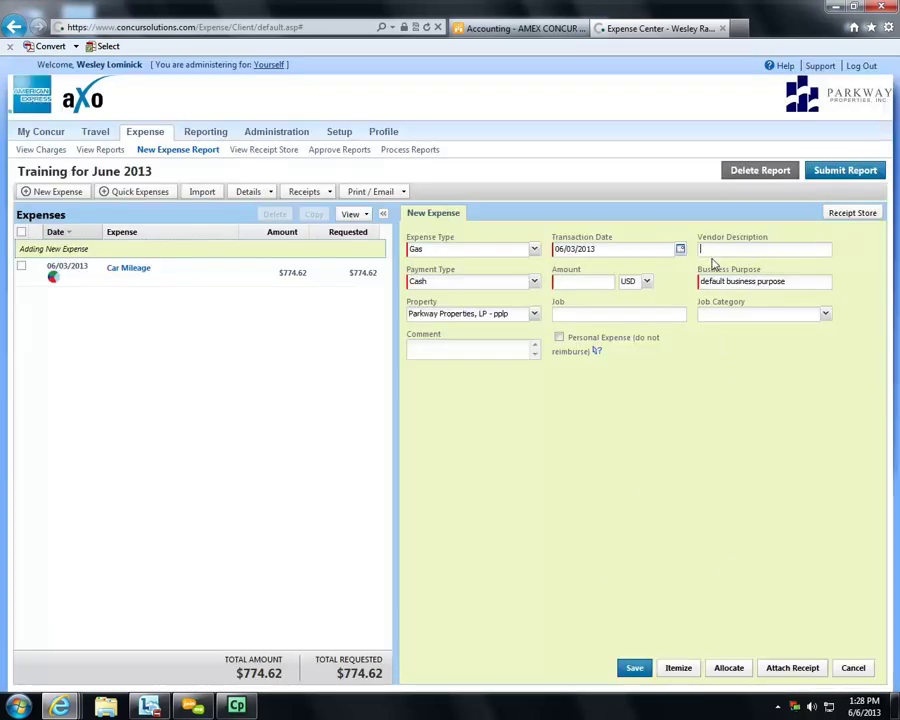
pyautogui.write('Exxon')
pyautogui.click(557, 280)
pyautogui.write('30')
pyautogui.press('Tab')
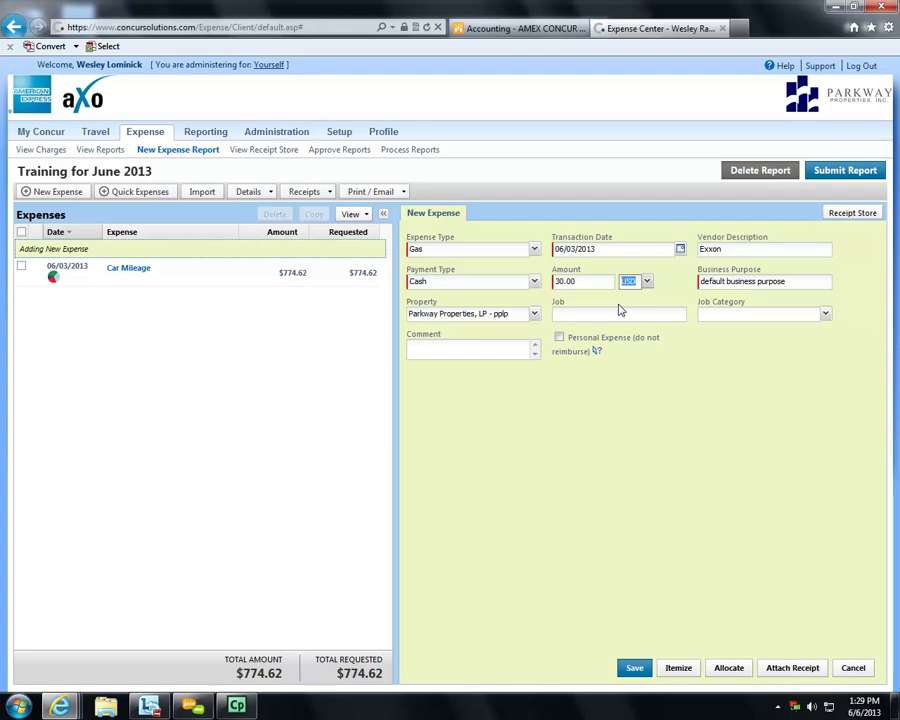
pyautogui.press('Tab')
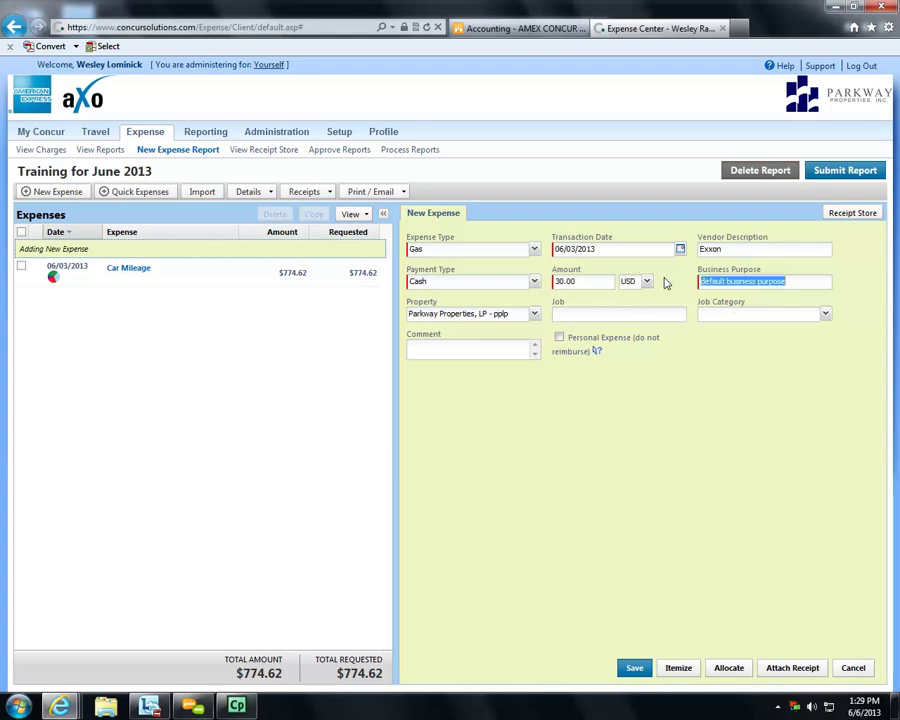
# - Enter business purpose 'different reason', property Lakewood II - 2fd02, and the comment 'comment'
pyautogui.write('different reason')
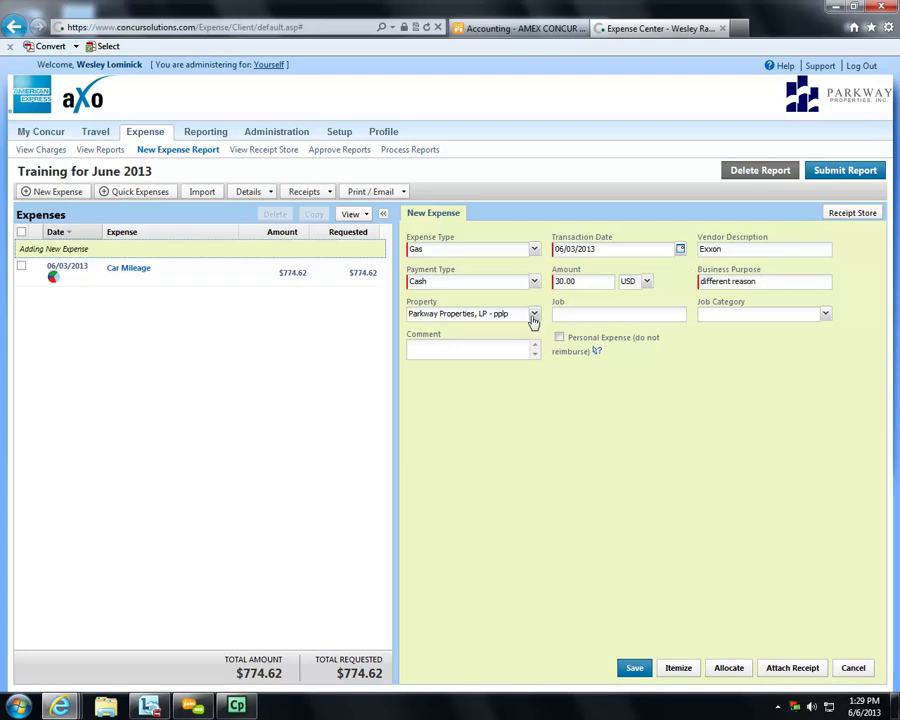
pyautogui.click(534, 316)
pyautogui.click(491, 404)
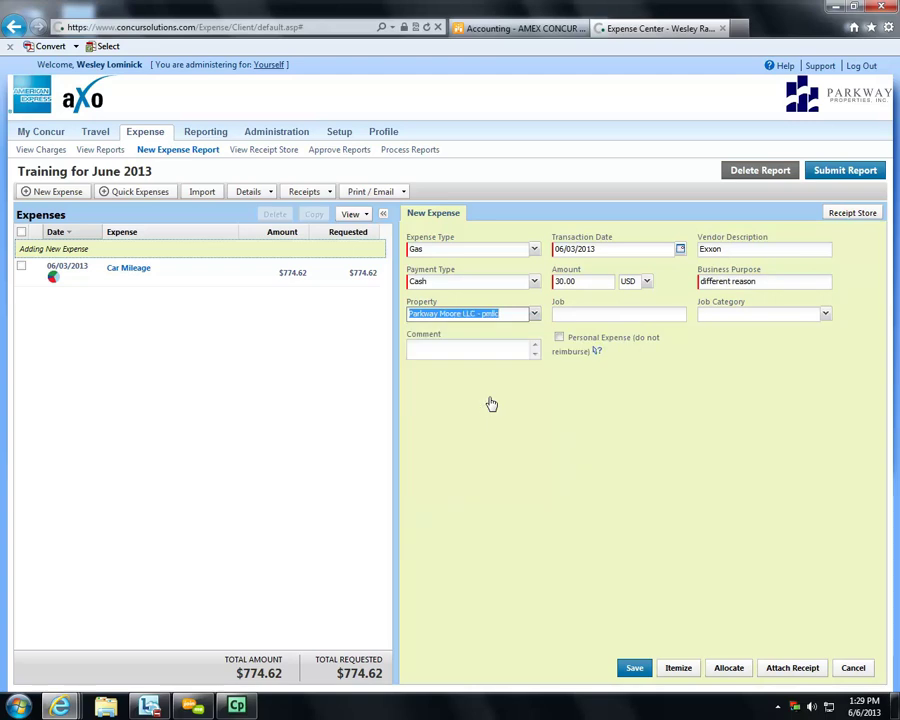
pyautogui.click(533, 314)
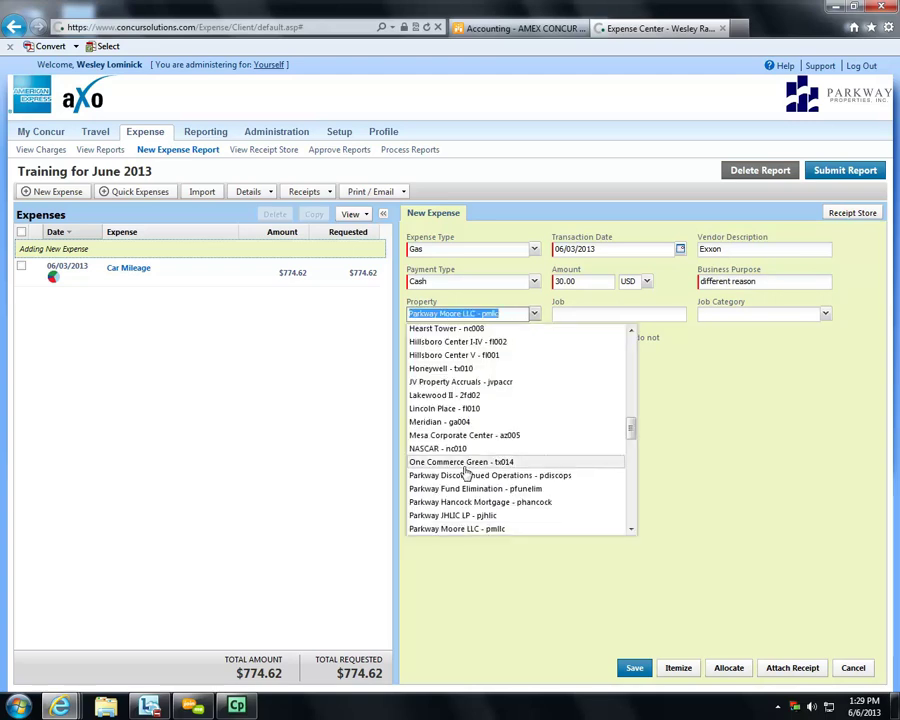
pyautogui.click(472, 395)
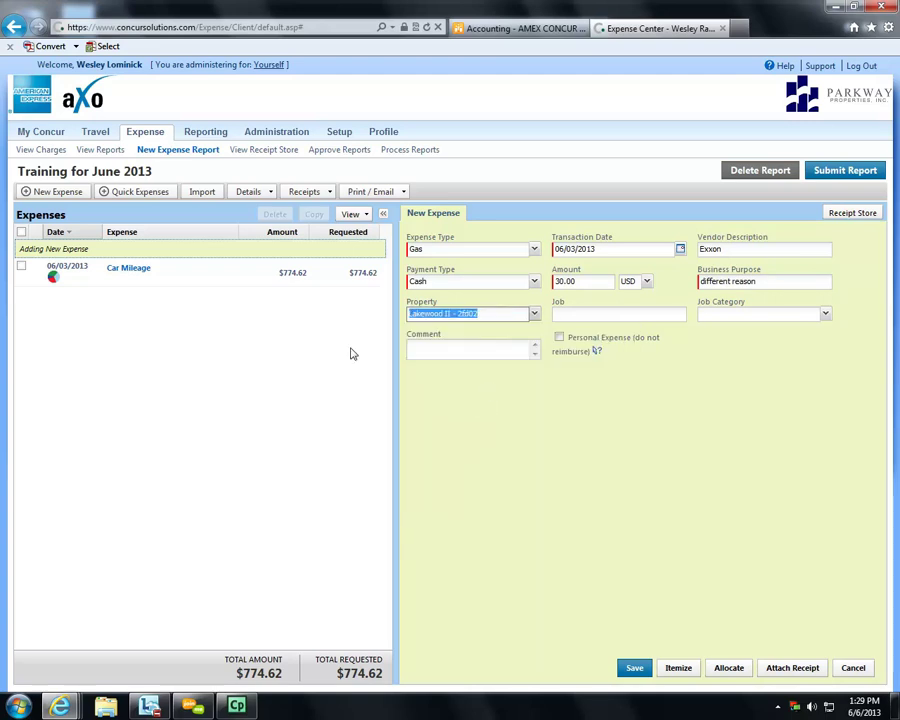
pyautogui.click(477, 350)
pyautogui.write('comment')
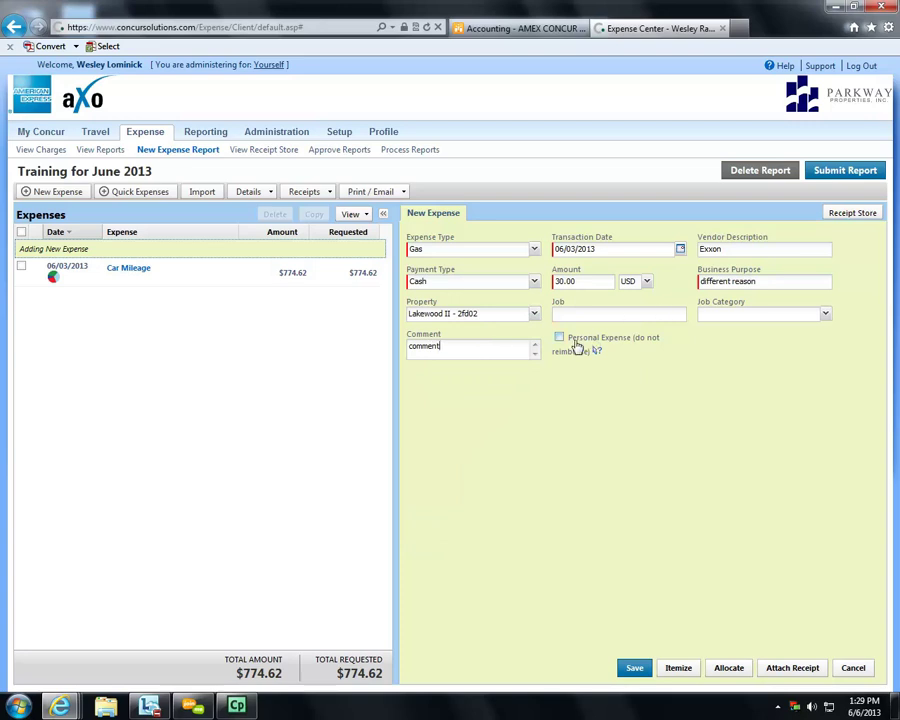
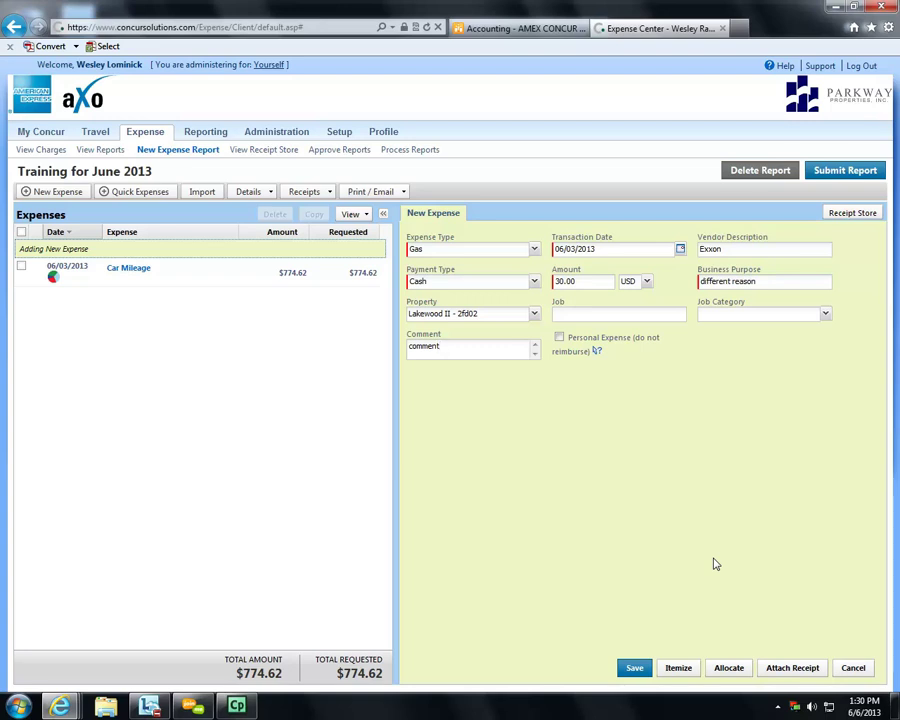
# - Open Attach Receipt for the Exxon expense, preview the stored receipt images, and browse for a file
pyautogui.click(783, 669)
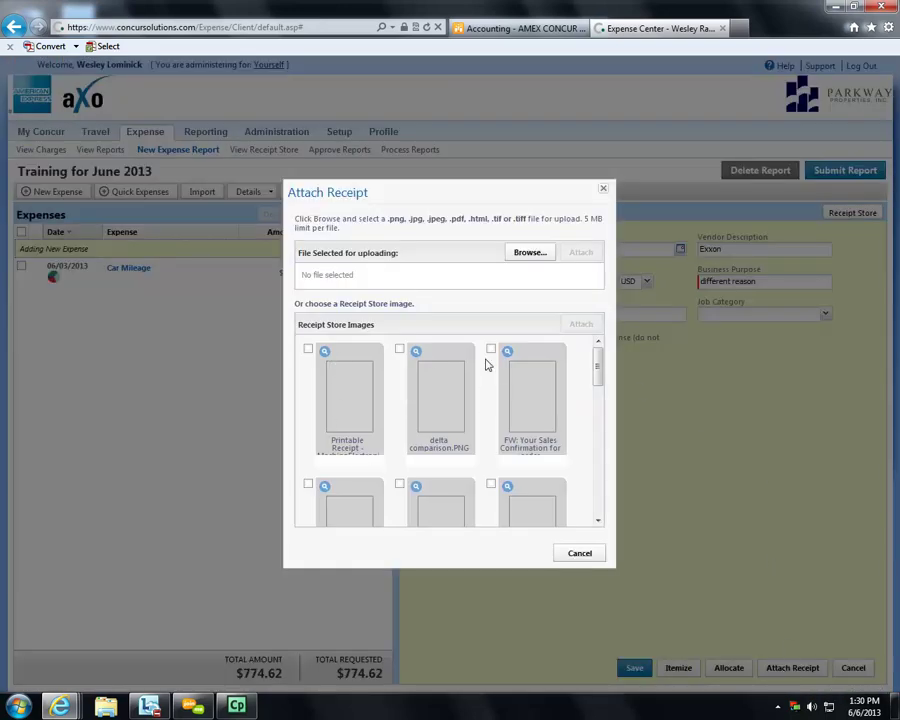
pyautogui.moveTo(601, 372); pyautogui.dragTo(604, 503)
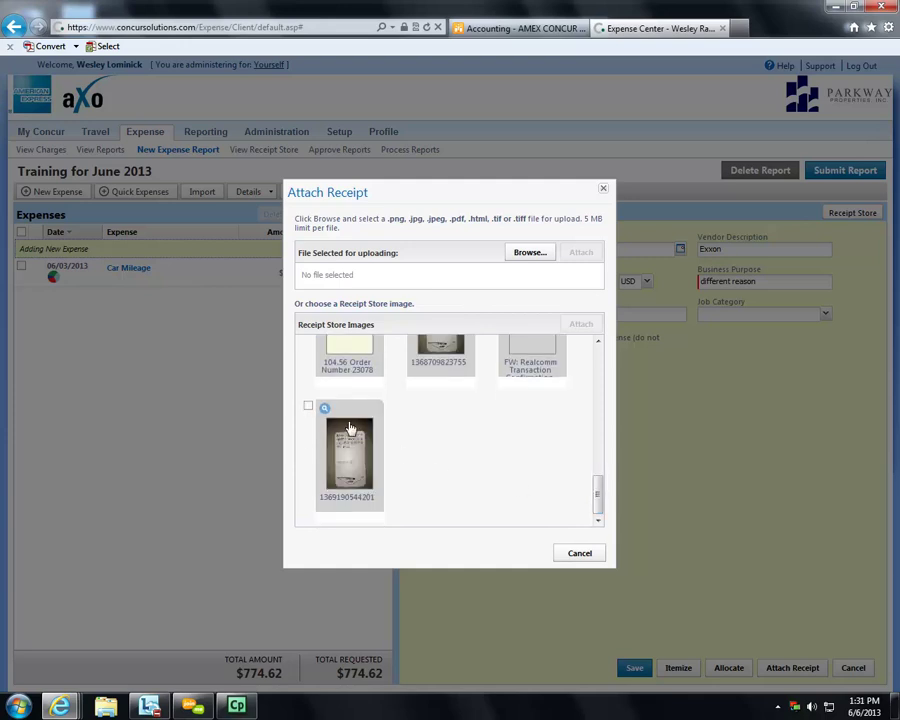
pyautogui.click(325, 412)
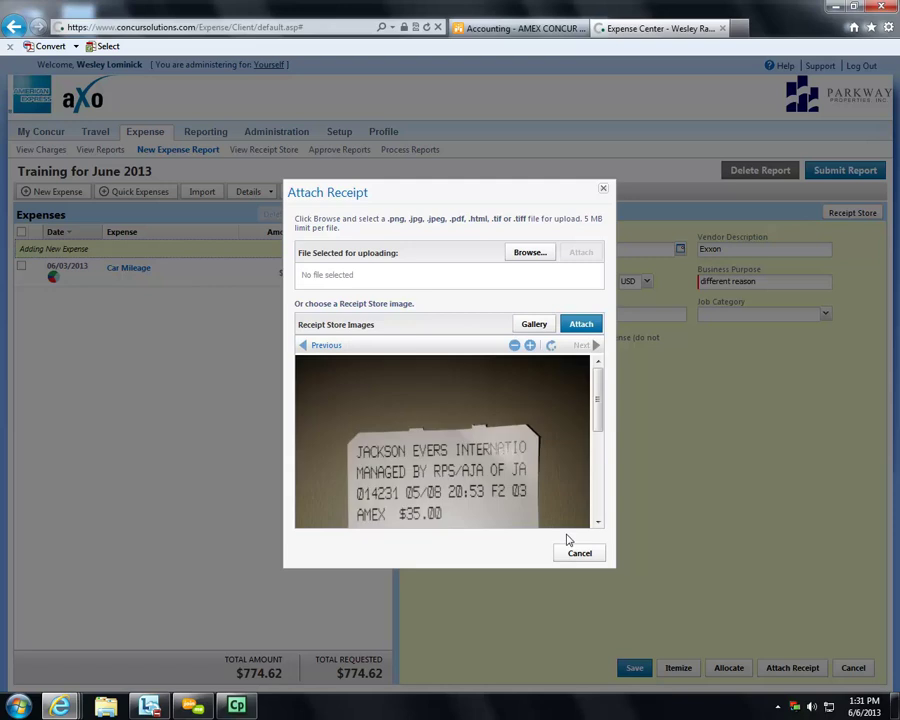
pyautogui.moveTo(597, 400); pyautogui.dragTo(598, 368)
pyautogui.click(328, 346)
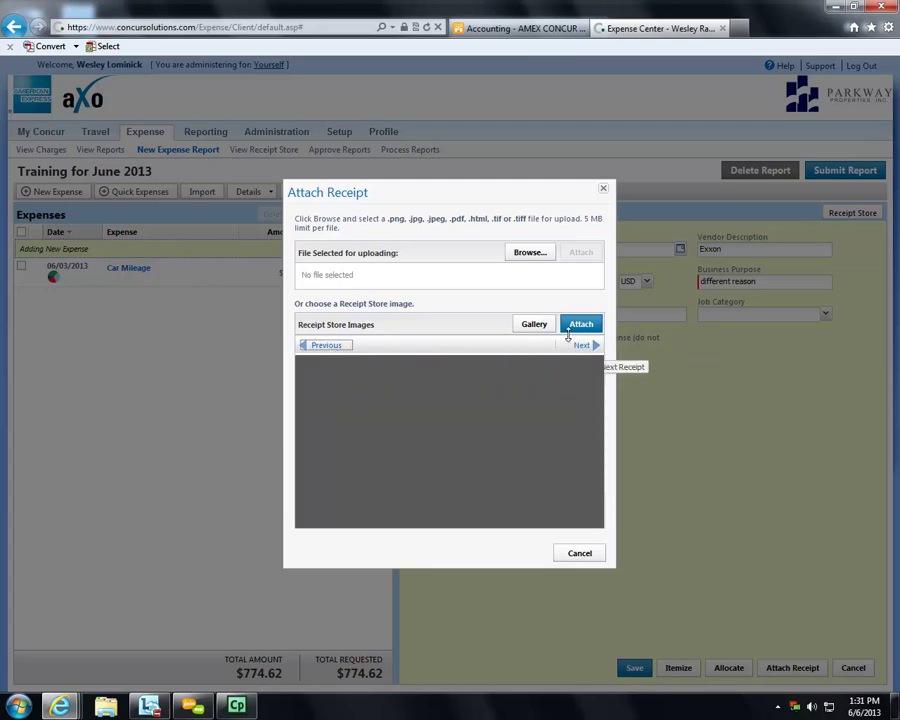
pyautogui.click(317, 347)
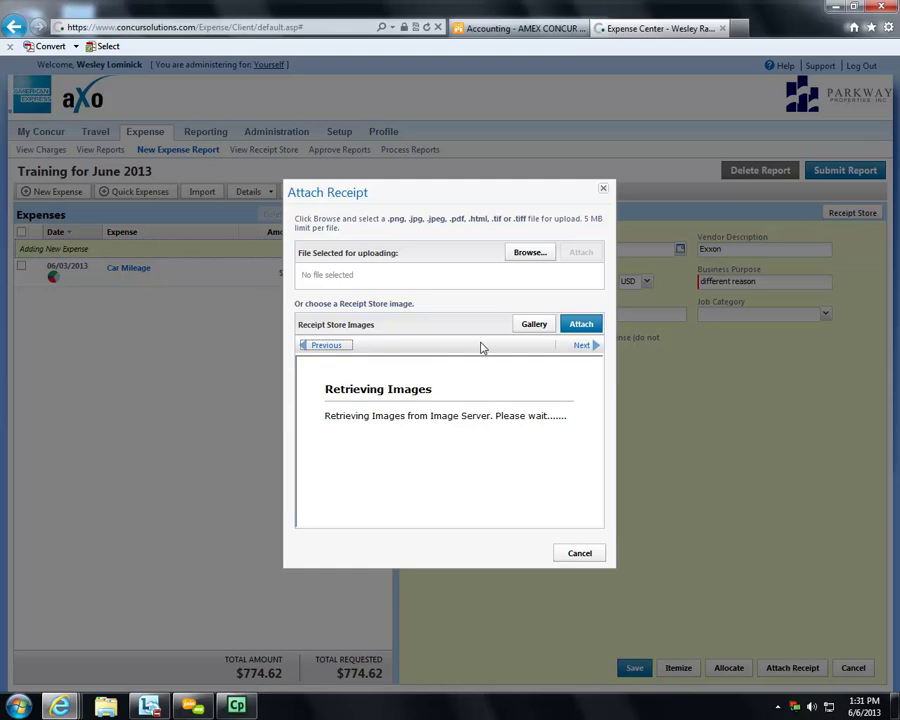
pyautogui.click(524, 323)
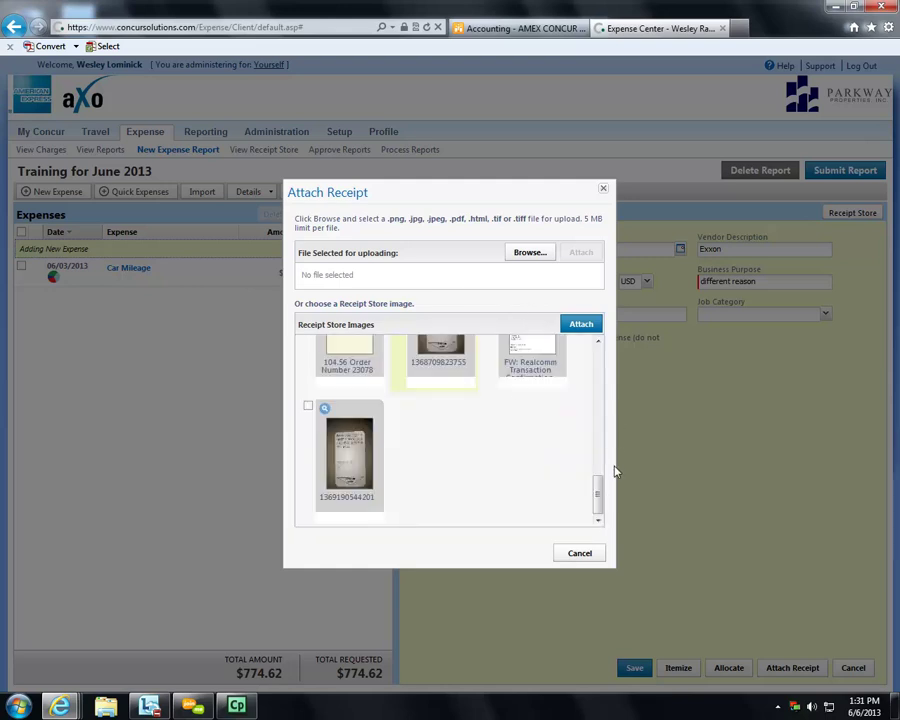
pyautogui.moveTo(603, 500); pyautogui.dragTo(596, 362)
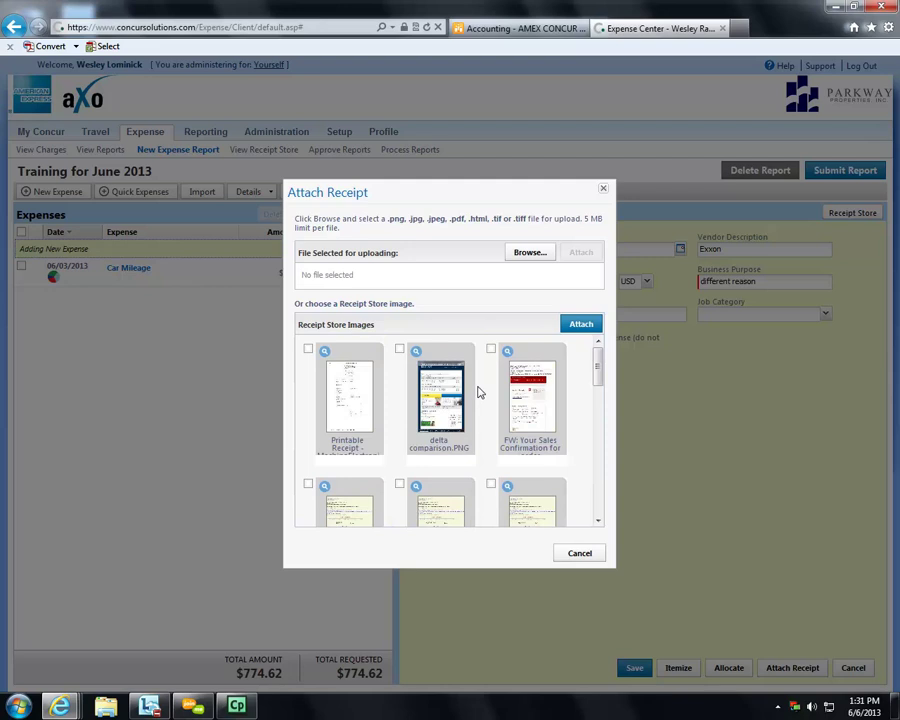
pyautogui.click(529, 252)
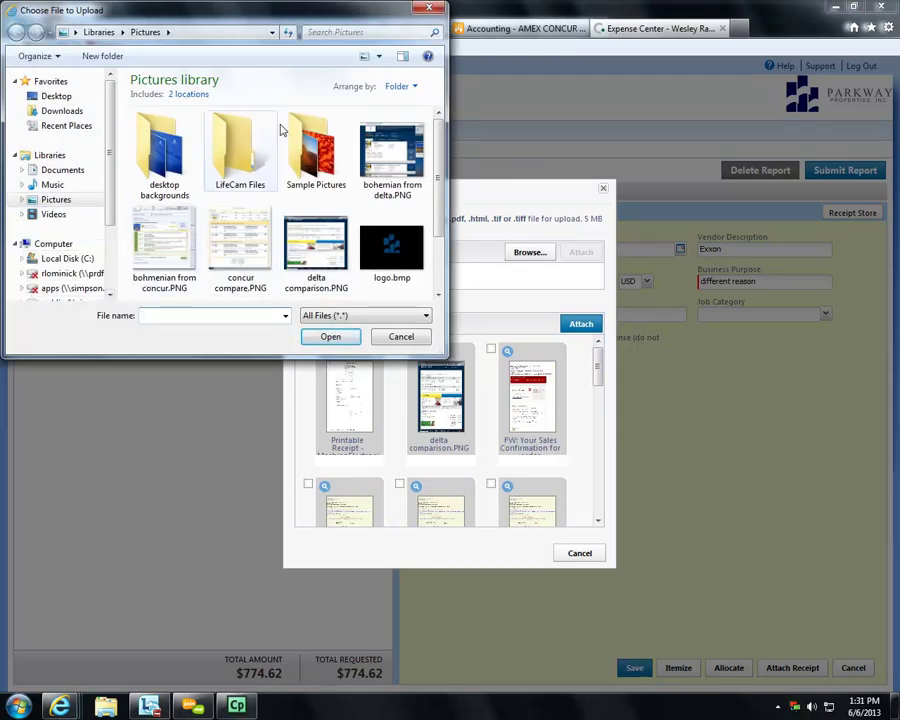
# - Upload Captivate 6.0 Bitte lesen.pdf from the Documents library as the Exxon gas receipt
pyautogui.moveTo(437, 170); pyautogui.dragTo(438, 144)
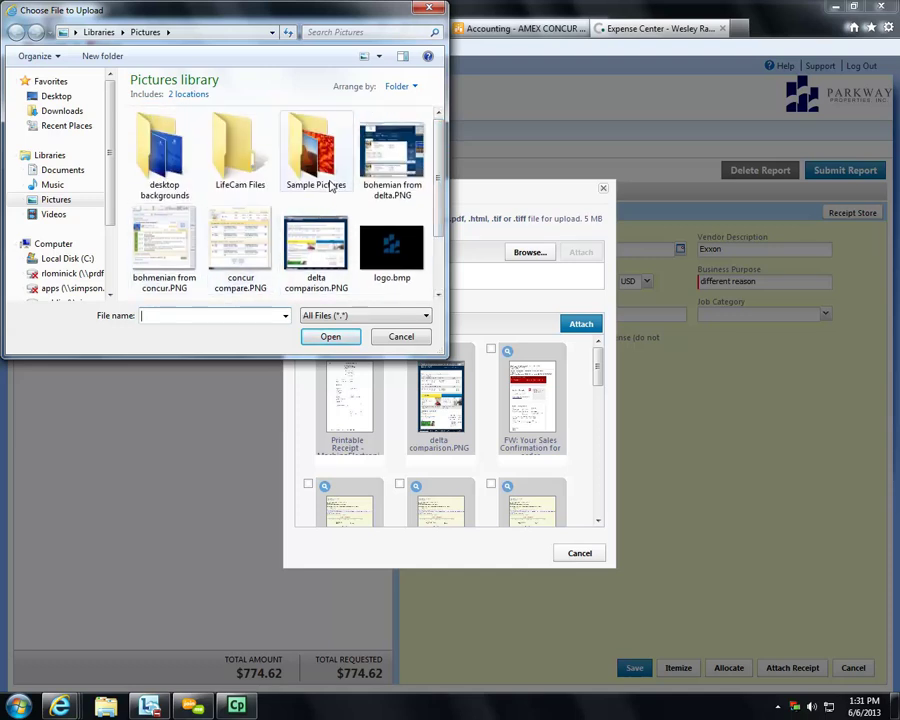
pyautogui.click(70, 170)
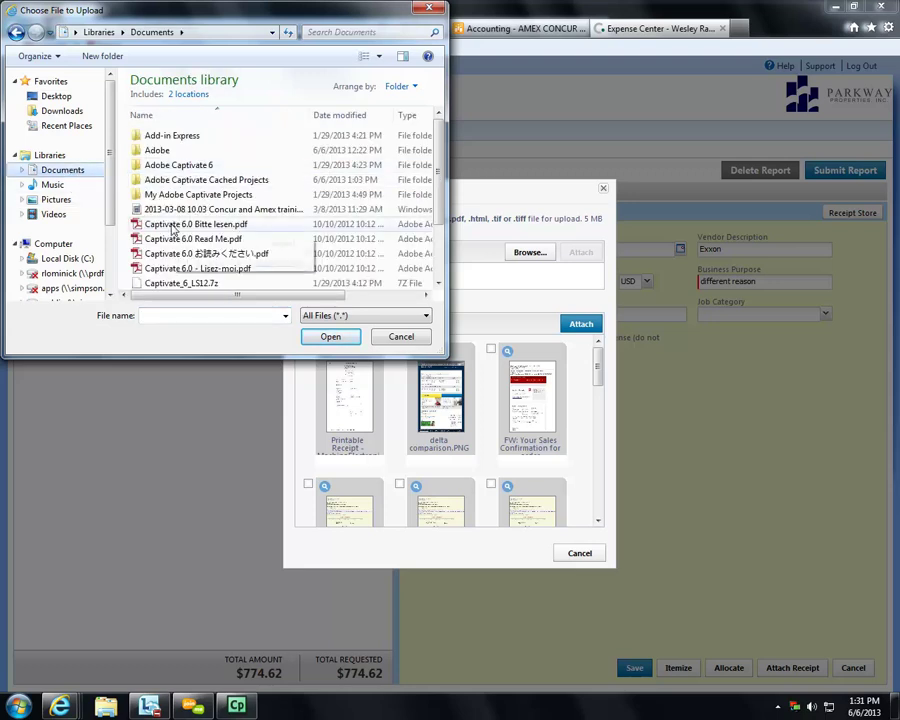
pyautogui.moveTo(438, 155)
pyautogui.mouseDown()
pyautogui.moveTo(438, 228)
pyautogui.moveTo(438, 150)
pyautogui.mouseUp()
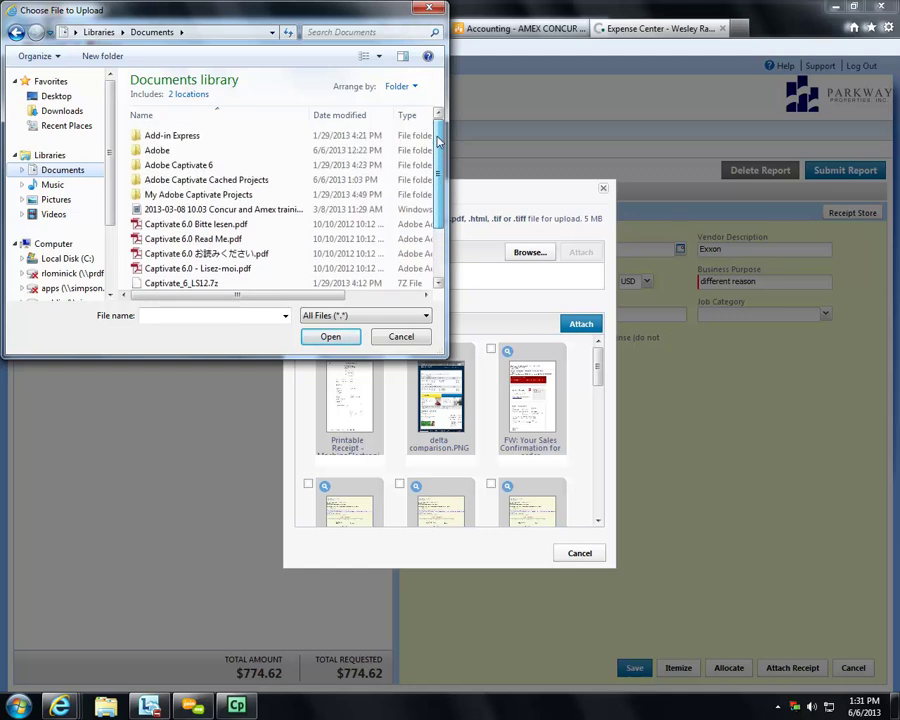
pyautogui.click(195, 224)
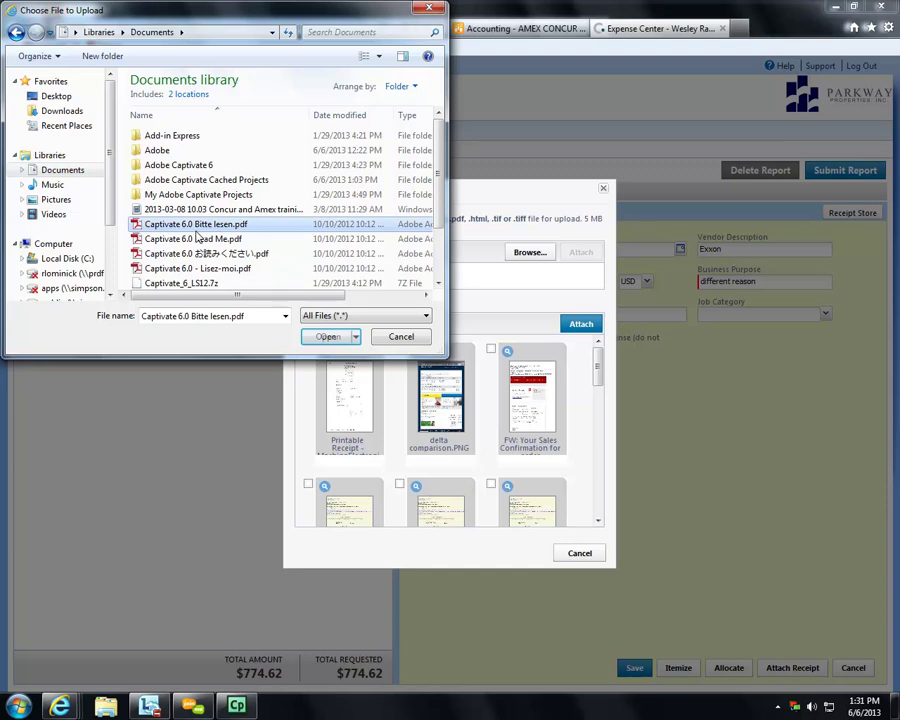
pyautogui.click(326, 337)
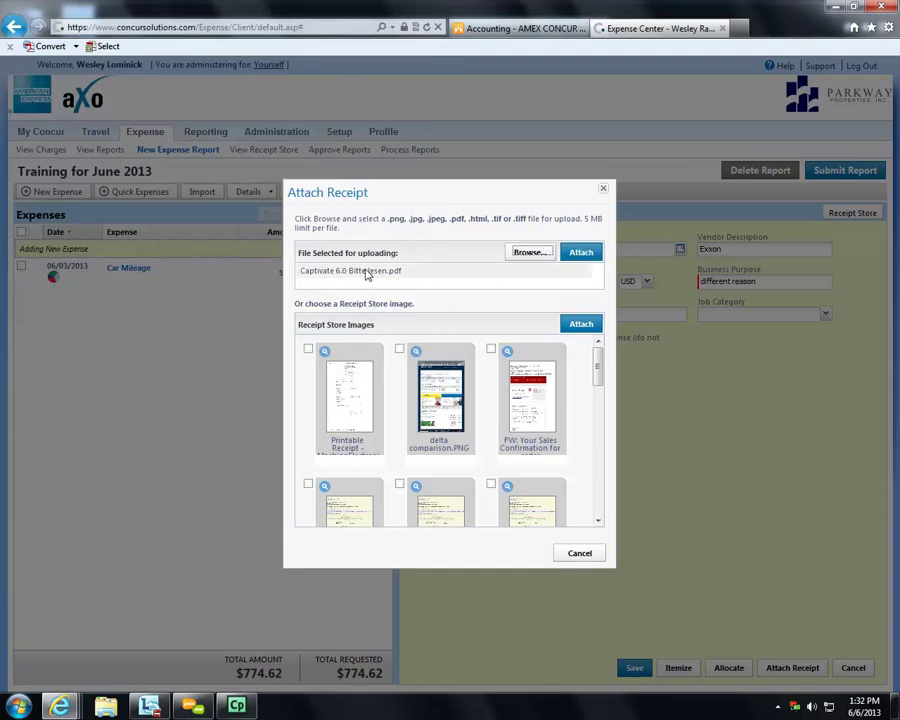
pyautogui.click(578, 252)
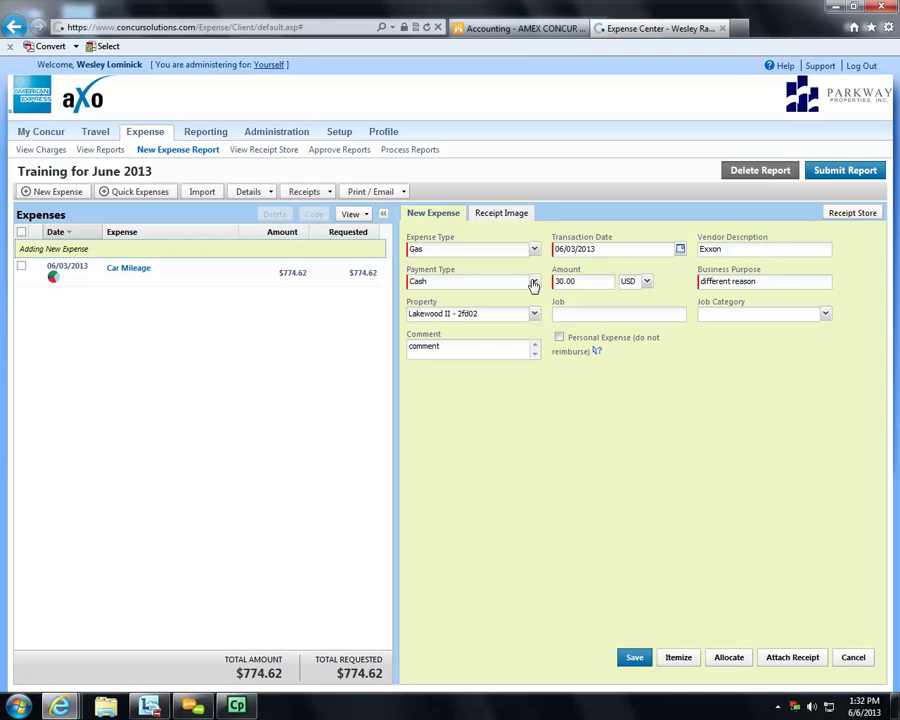
# - Page through the attached PDF receipt, dismissing Acrobat's prompts, then return to the expense details
pyautogui.click(499, 215)
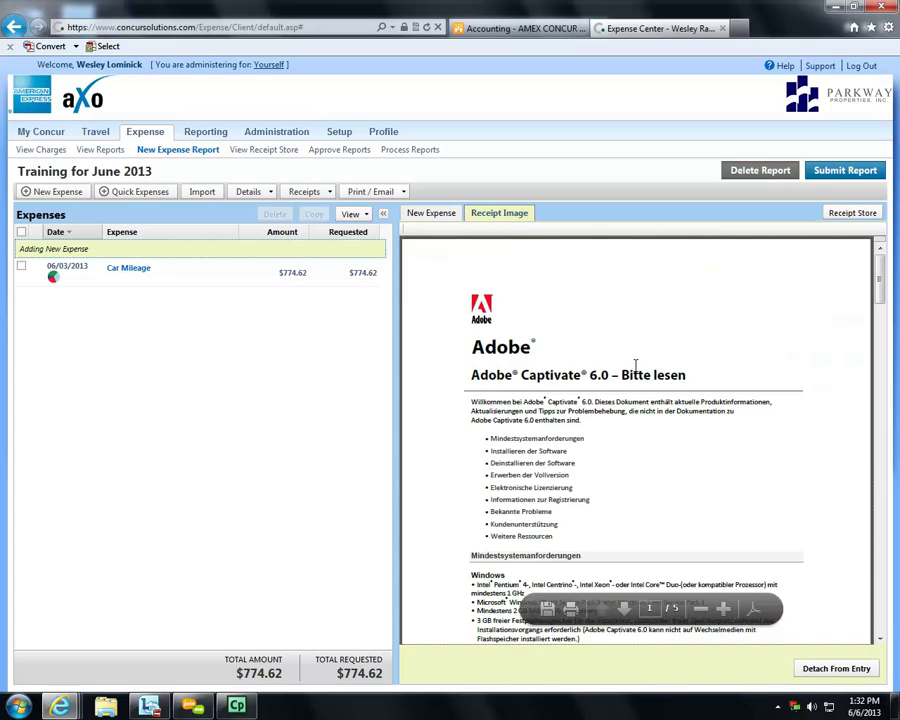
pyautogui.click(627, 612)
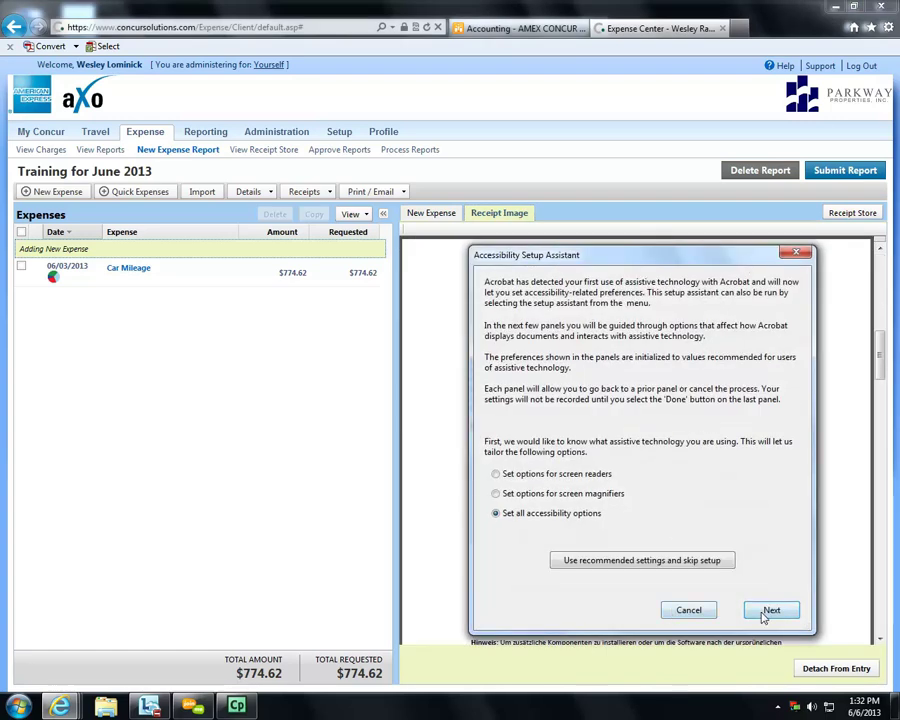
pyautogui.click(687, 610)
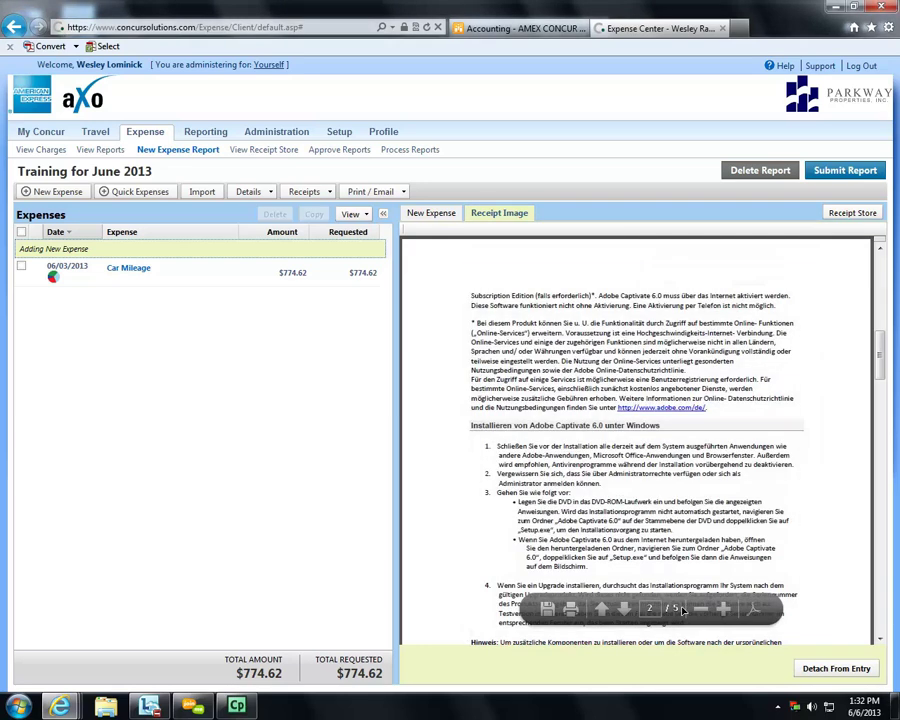
pyautogui.click(772, 574)
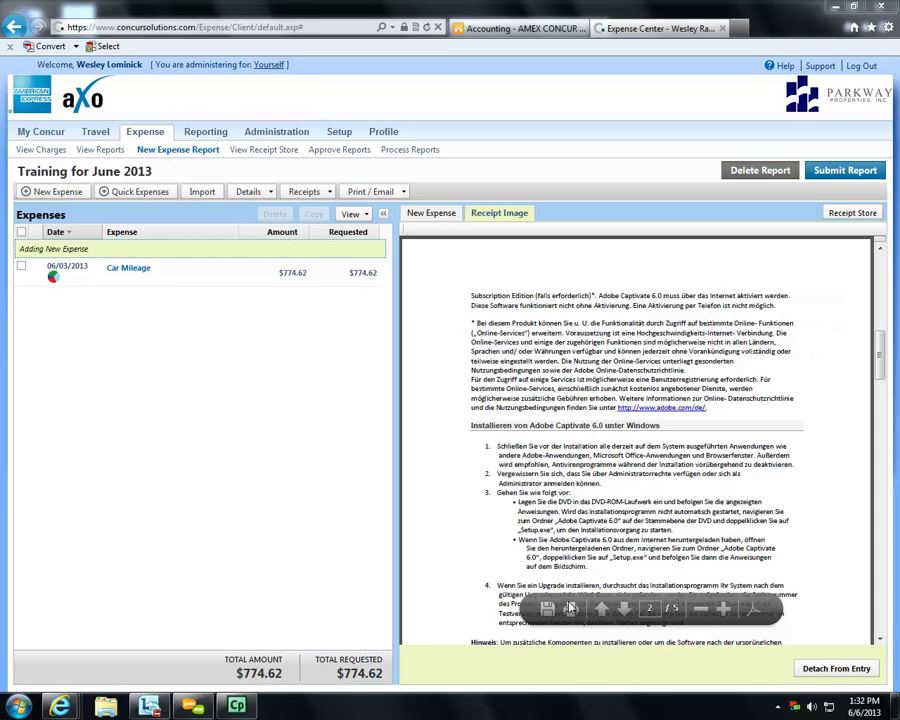
pyautogui.click(603, 614)
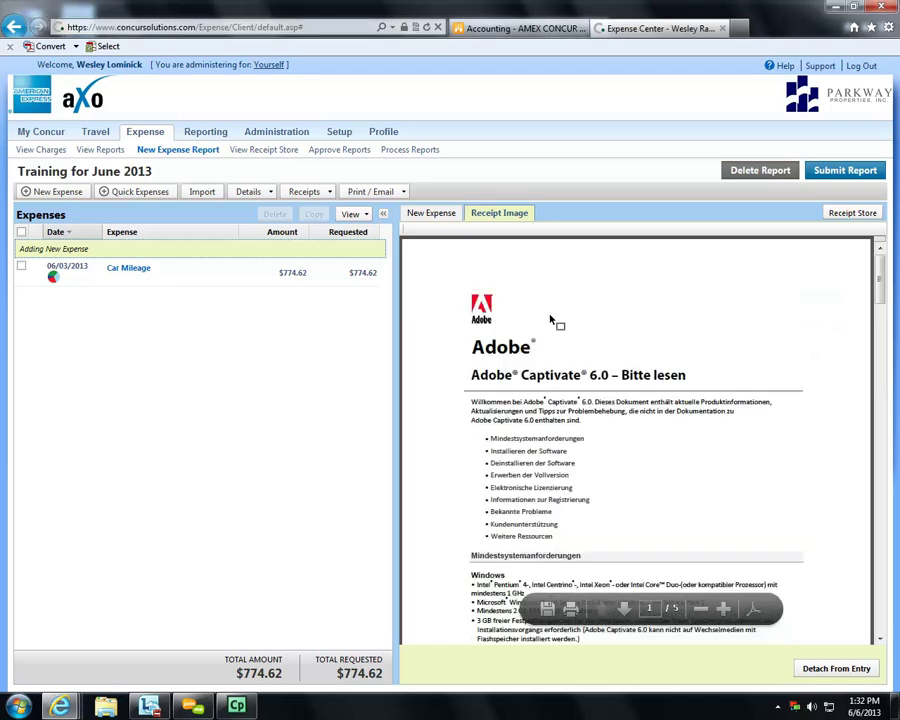
pyautogui.click(443, 214)
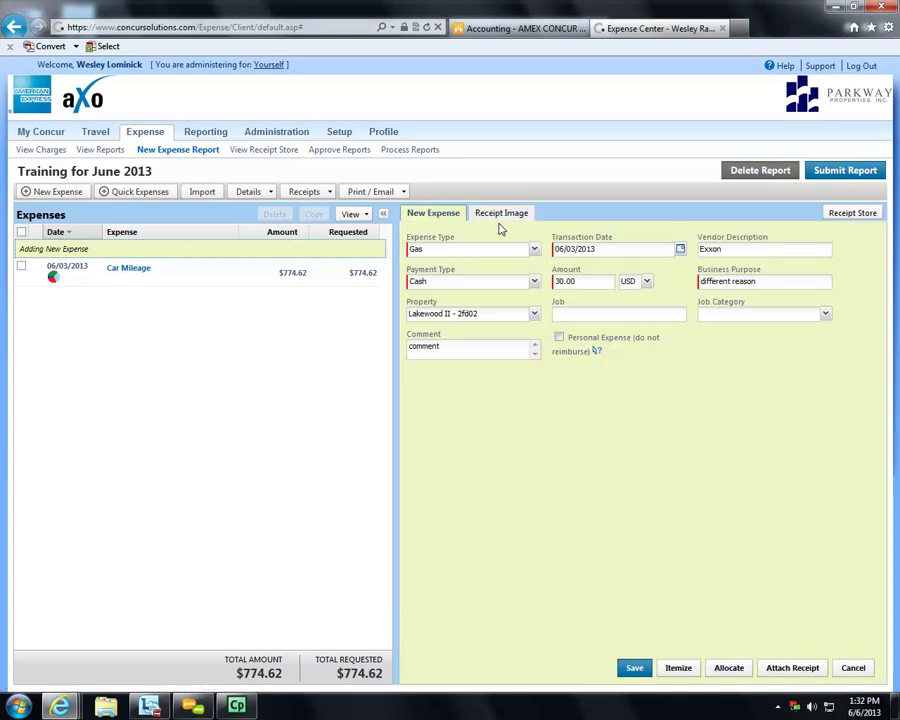
pyautogui.click(845, 215)
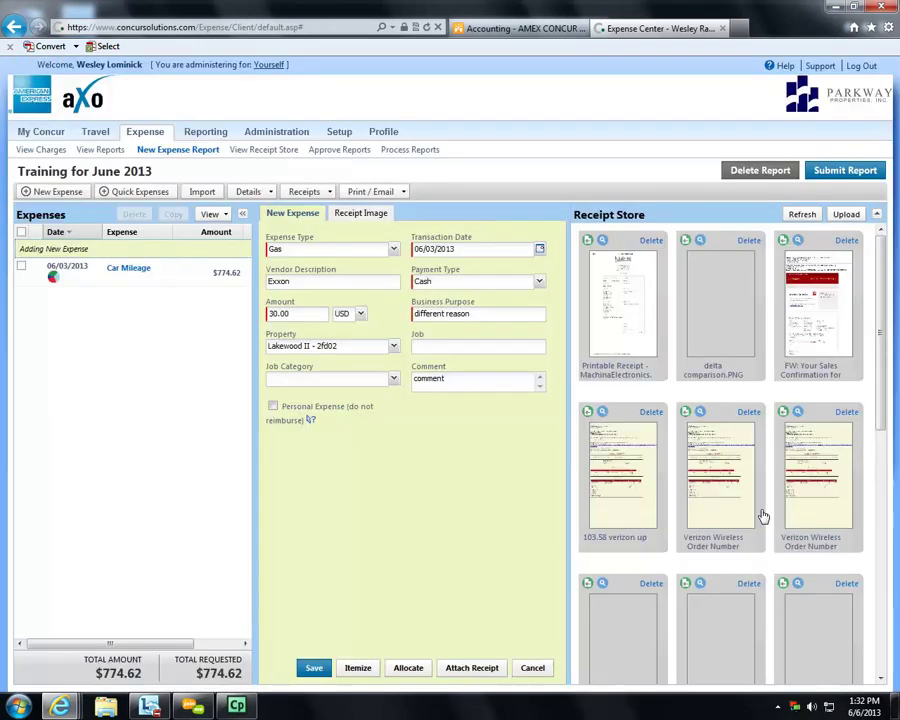
# - Open the last stored receipt and decline appending it as a second image
pyautogui.moveTo(878, 265); pyautogui.dragTo(727, 542)
pyautogui.click(667, 585)
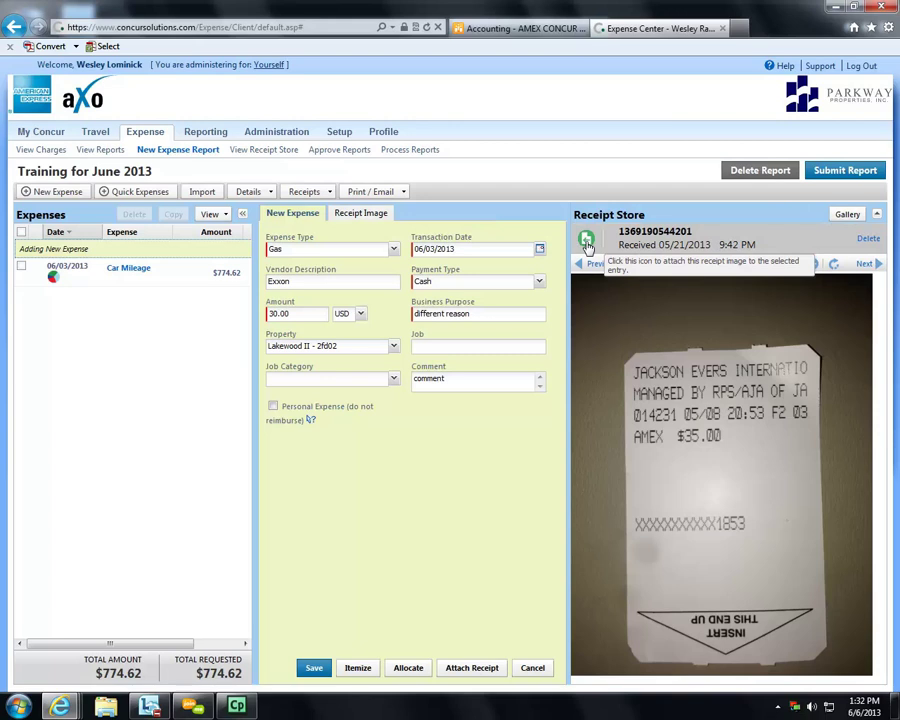
pyautogui.click(587, 242)
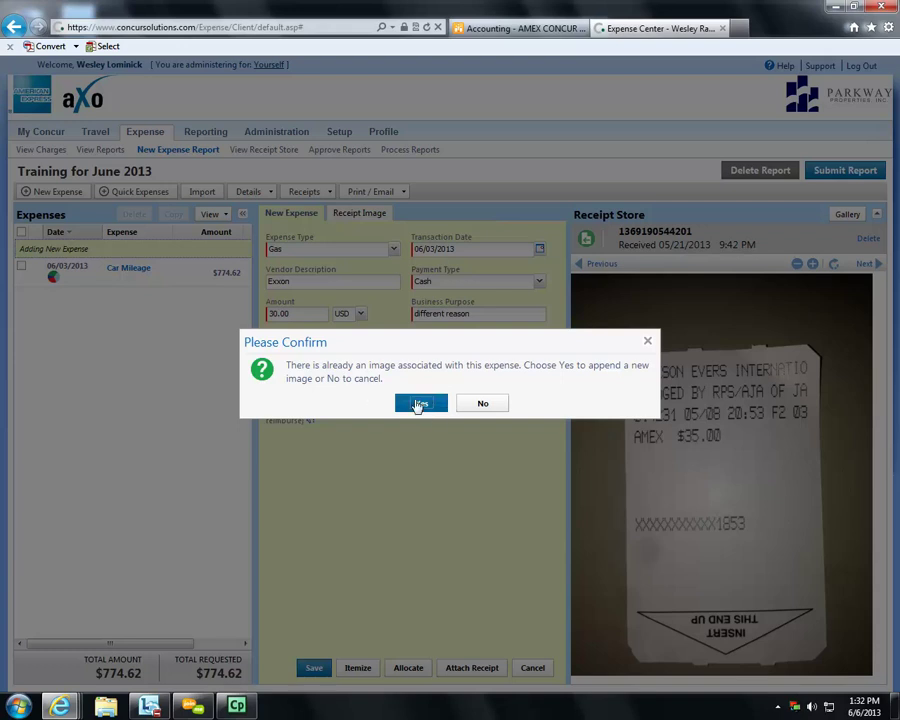
pyautogui.click(476, 406)
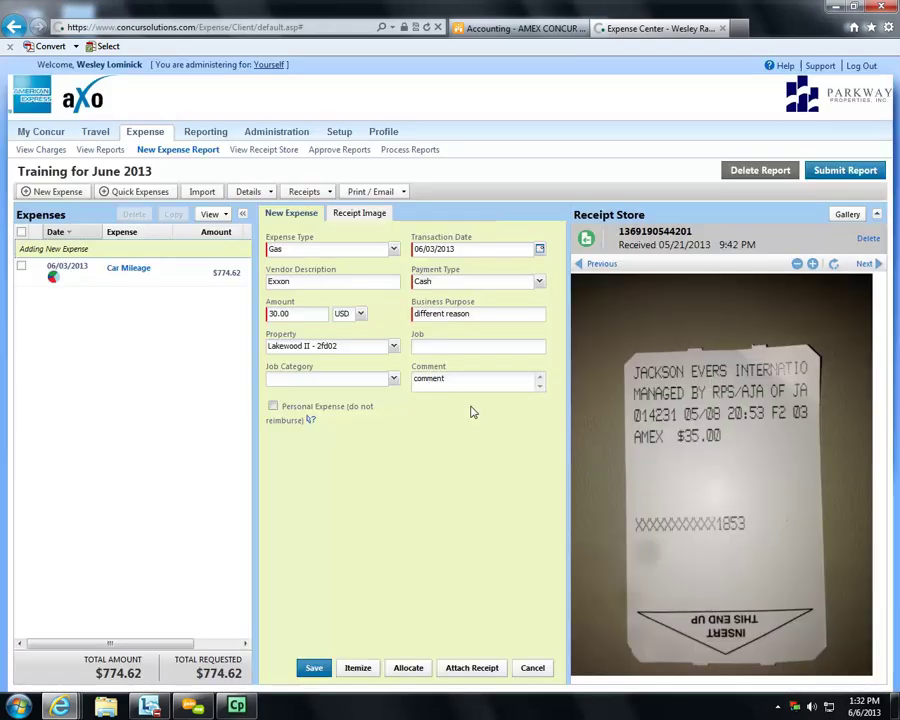
# - Detach the Captivate PDF from the Exxon gas expense
pyautogui.click(360, 214)
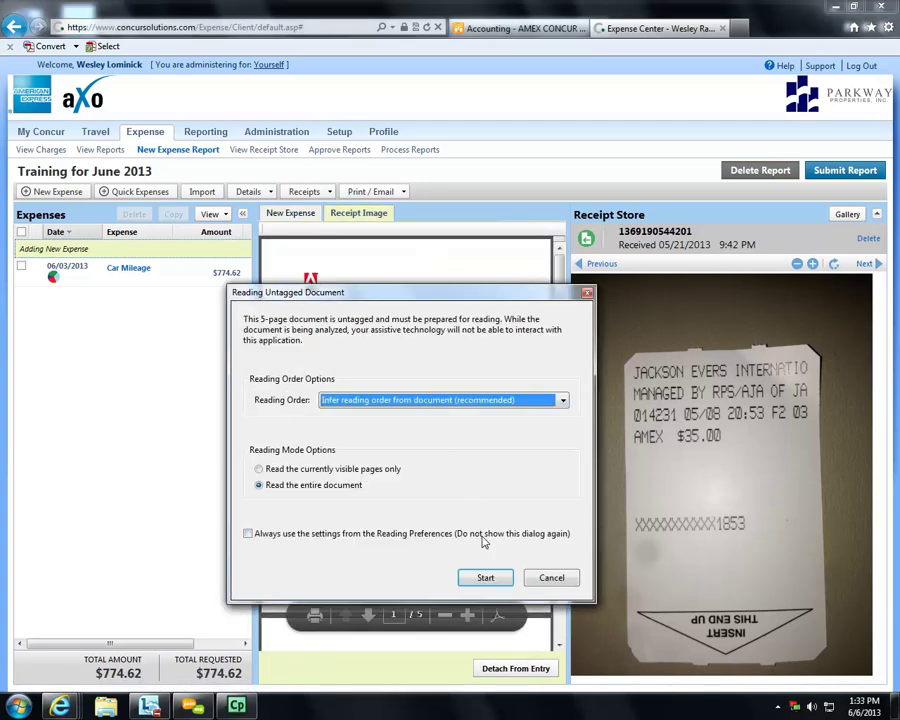
pyautogui.click(549, 578)
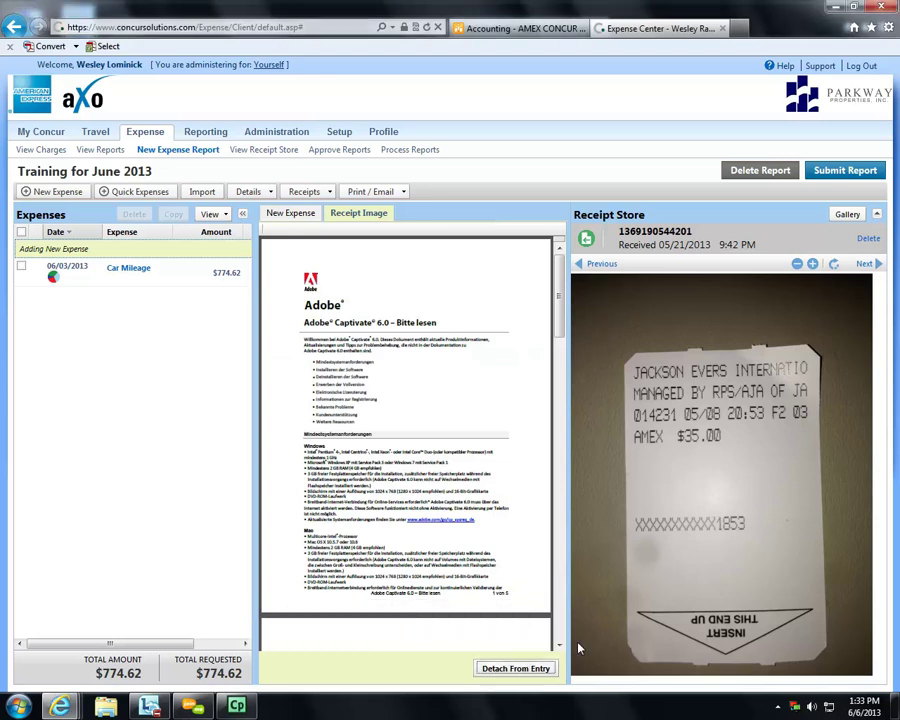
pyautogui.click(515, 669)
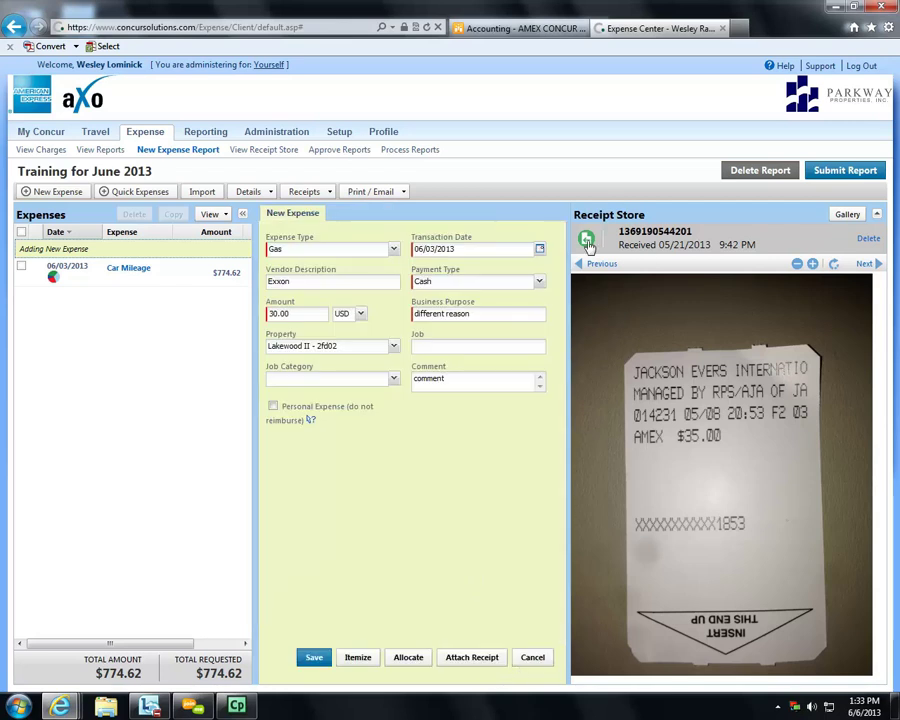
# - Attach the $35.00 stored receipt, check it, hide the receipts panel, and save the Gas expense
pyautogui.click(586, 239)
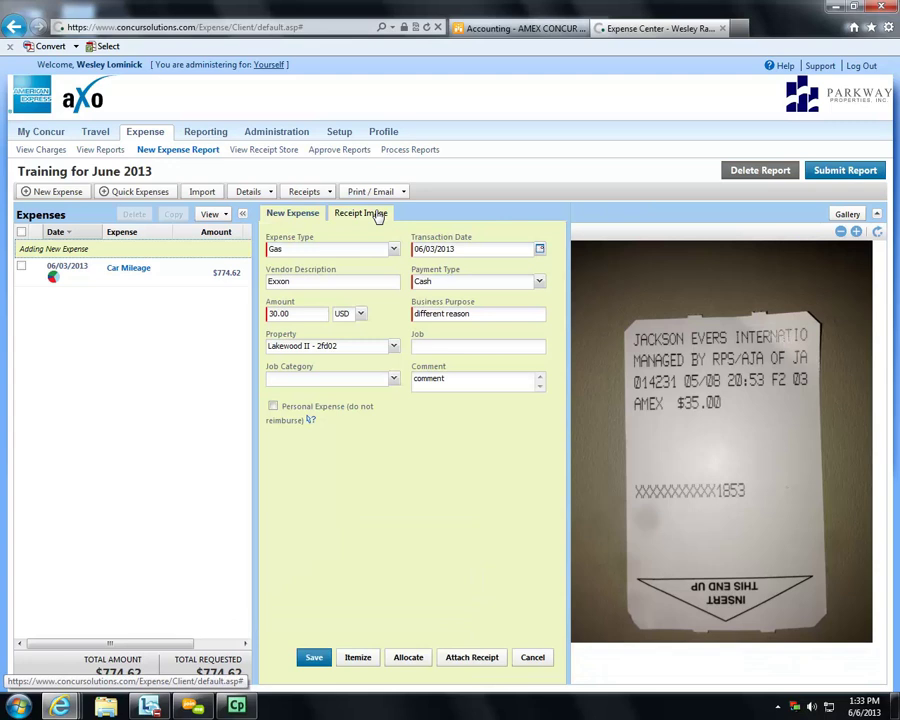
pyautogui.click(362, 213)
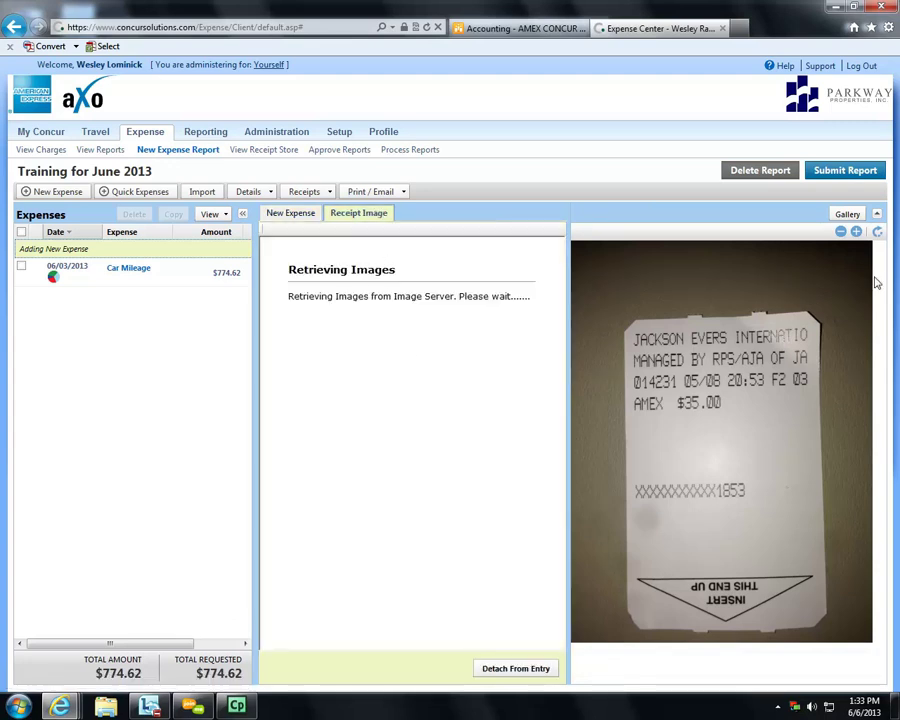
pyautogui.click(876, 214)
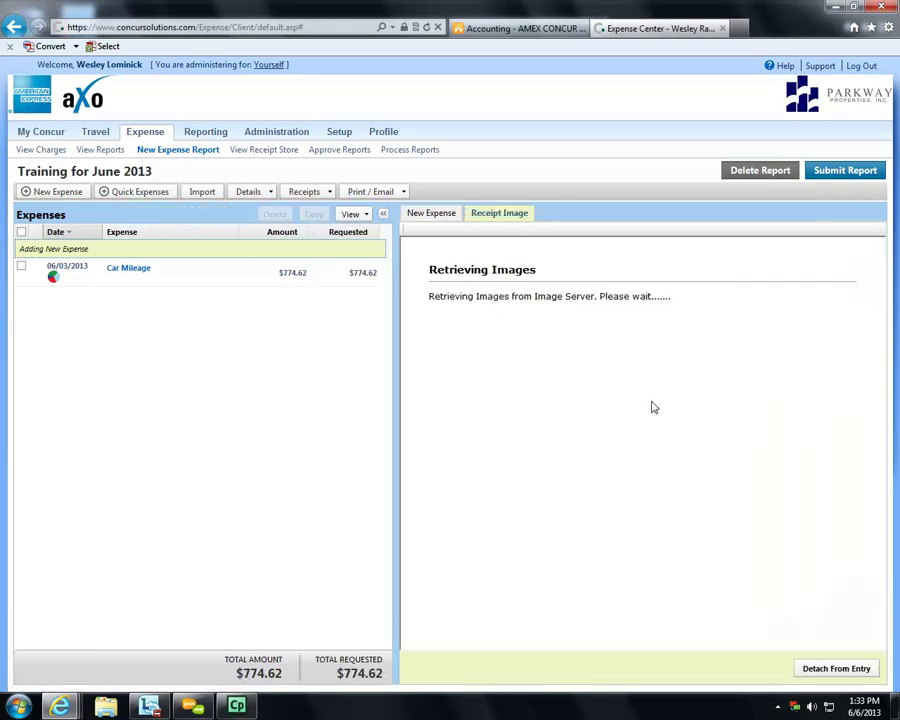
pyautogui.click(427, 216)
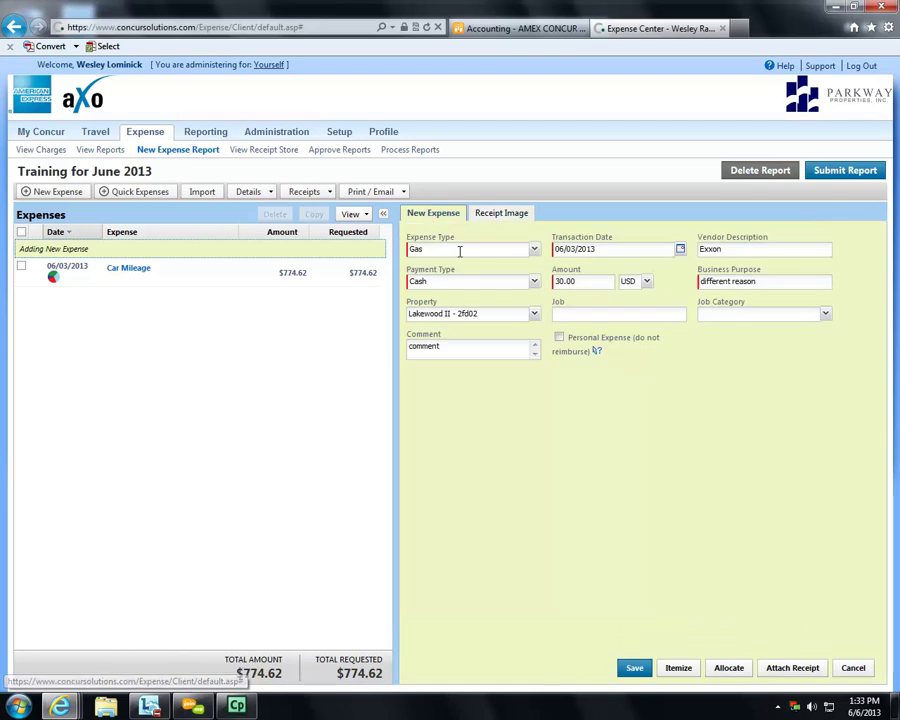
pyautogui.click(634, 669)
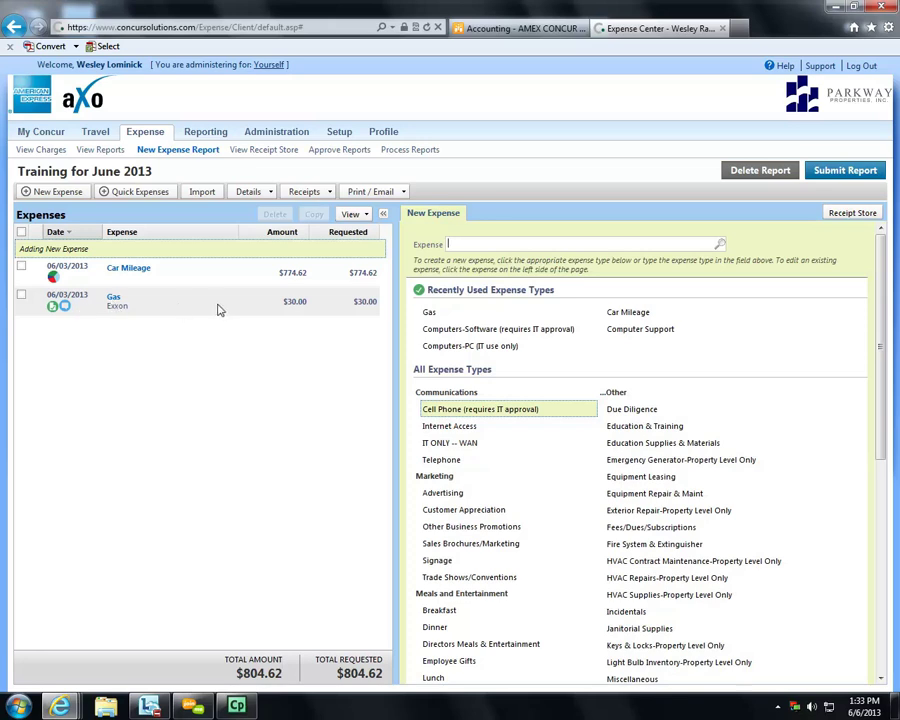
# - Preview the Gas row's attached receipt, check its comment, then open the Gas expense for editing
pyautogui.click(55, 307)
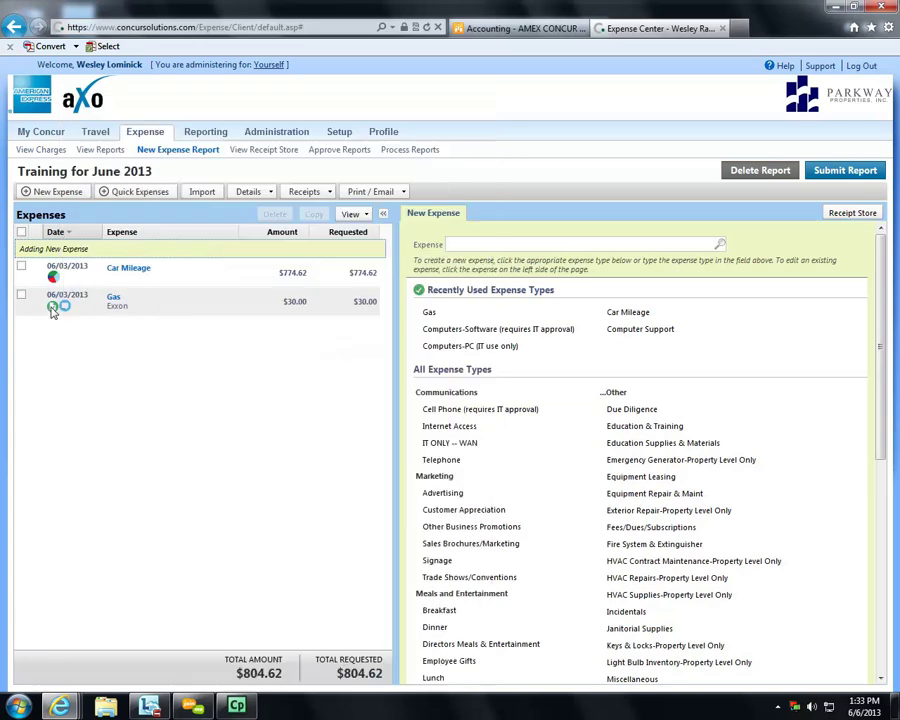
pyautogui.moveTo(52, 309)
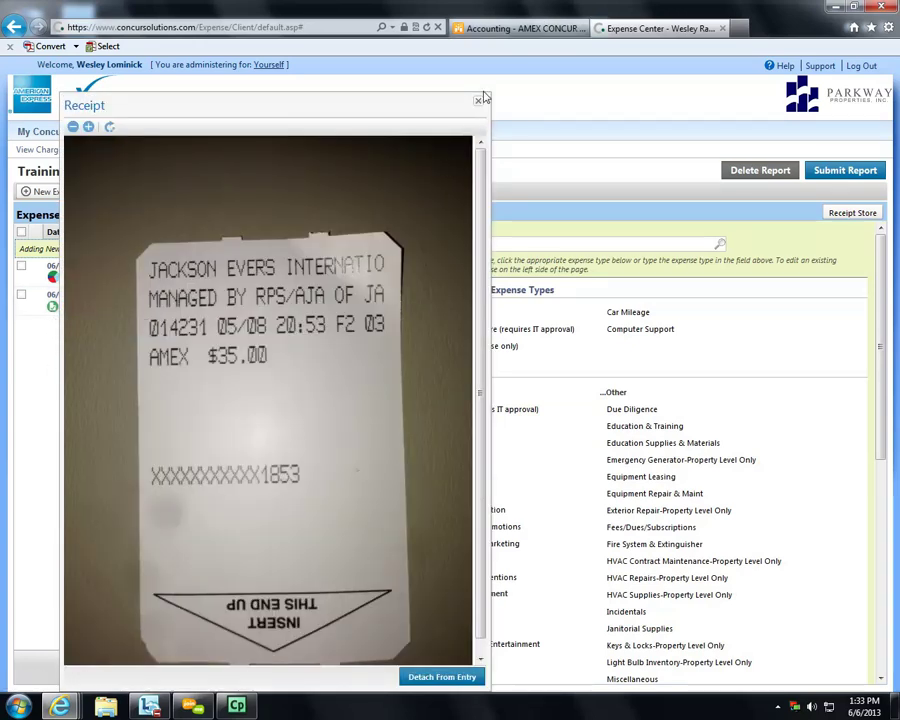
pyautogui.click(478, 102)
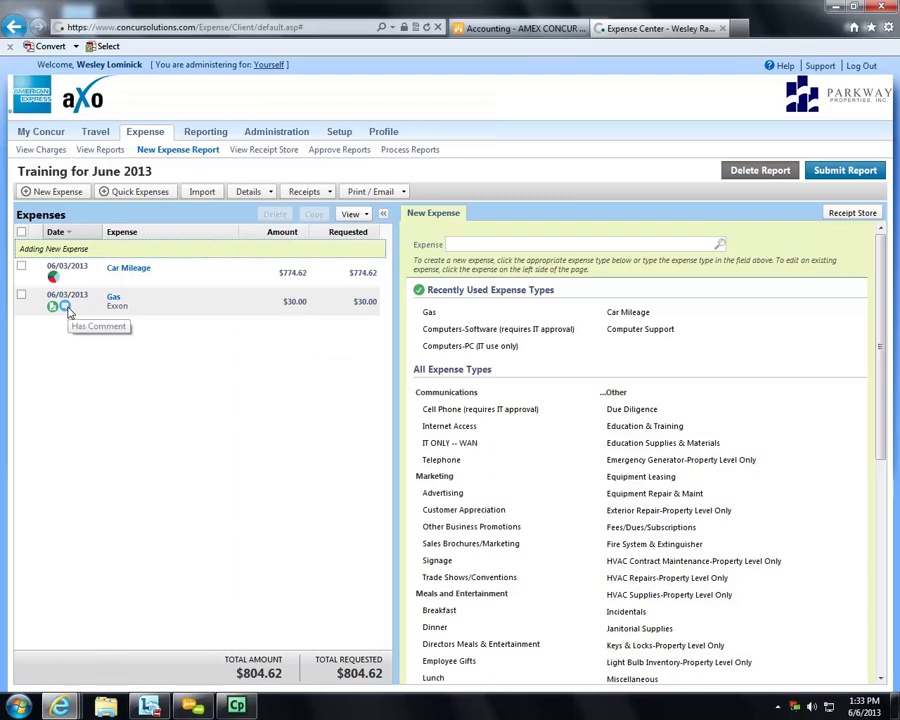
pyautogui.moveTo(68, 312)
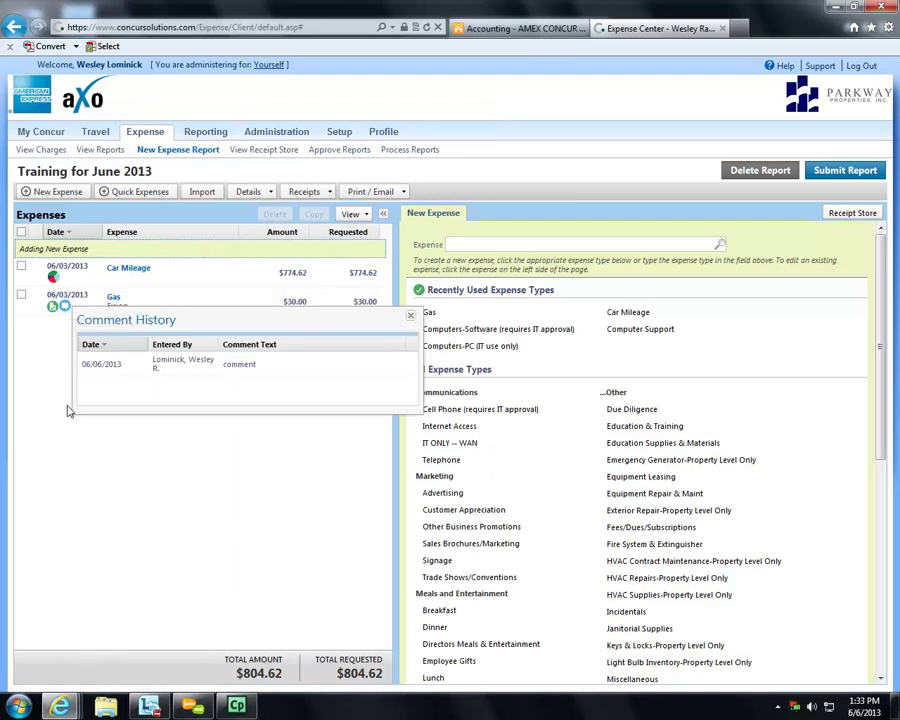
pyautogui.click(143, 294)
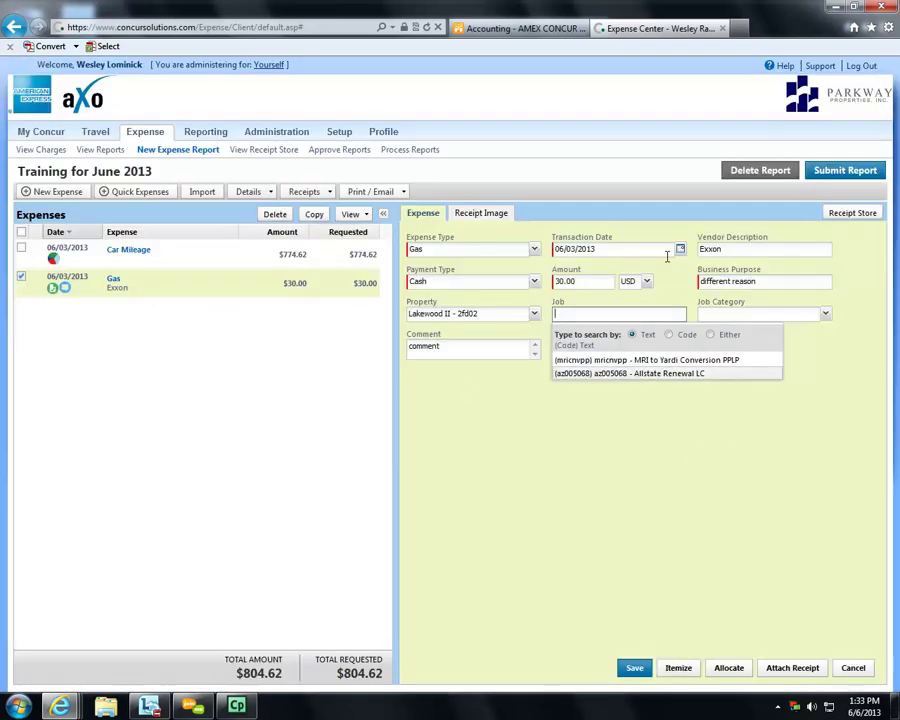
pyautogui.click(556, 472)
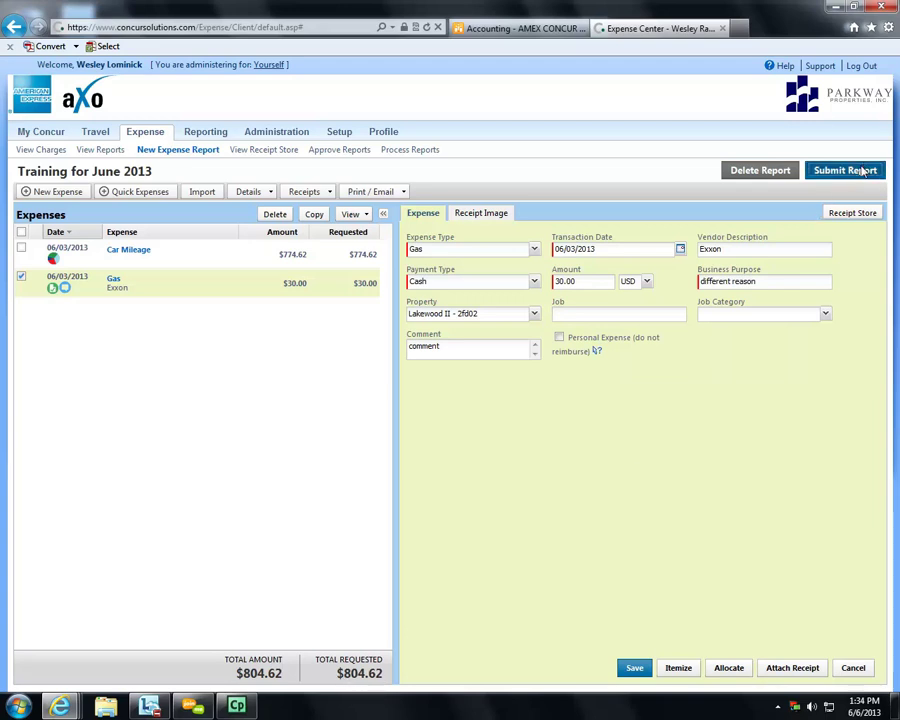
# - Submit the Training for June 2013 report through Final Review and close the status summary
pyautogui.click(863, 172)
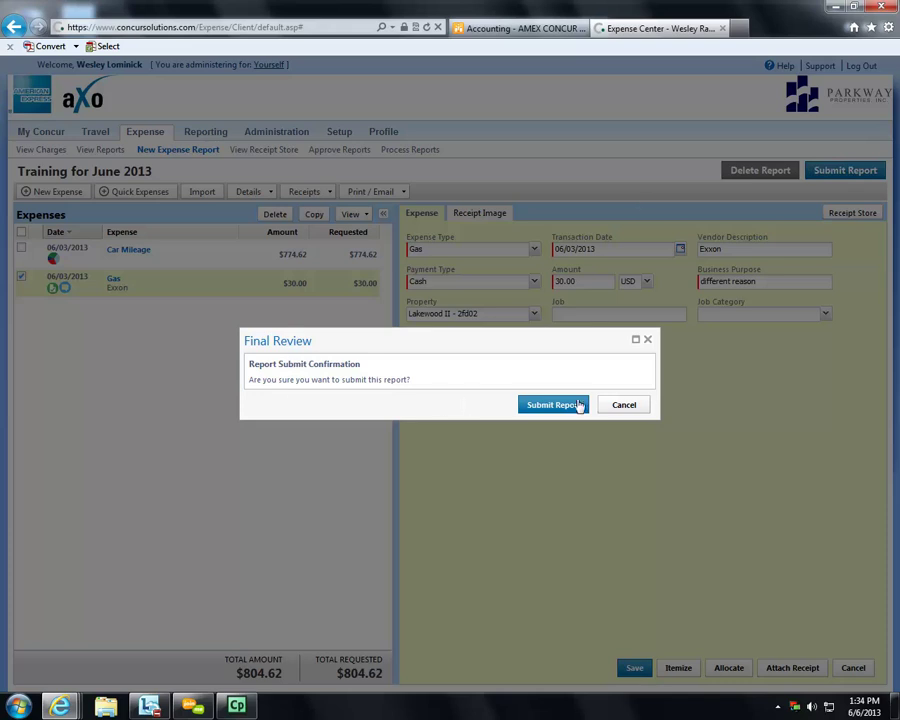
pyautogui.click(553, 405)
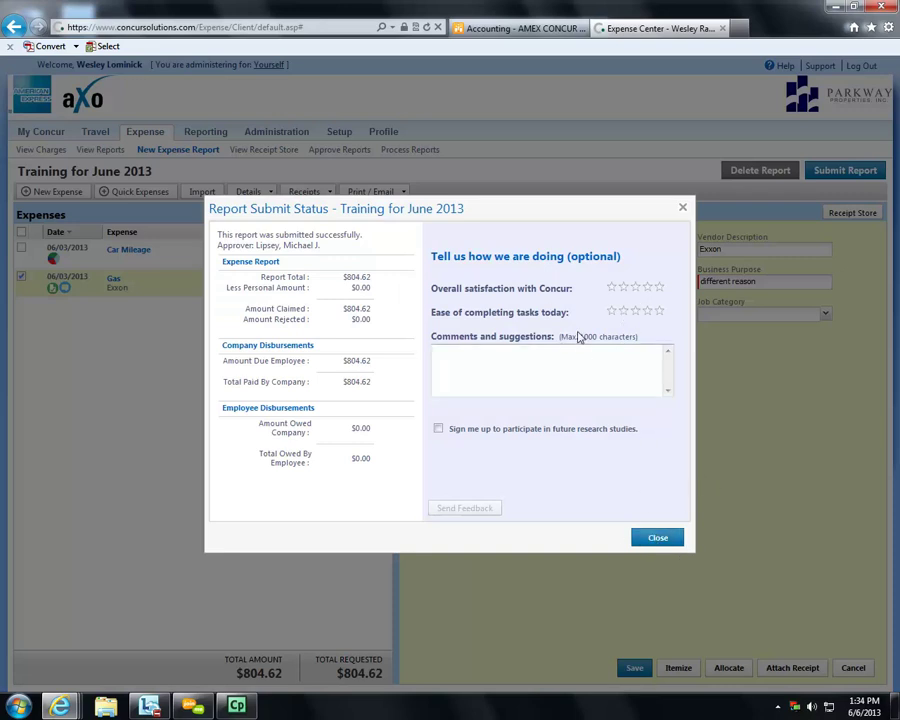
pyautogui.click(657, 539)
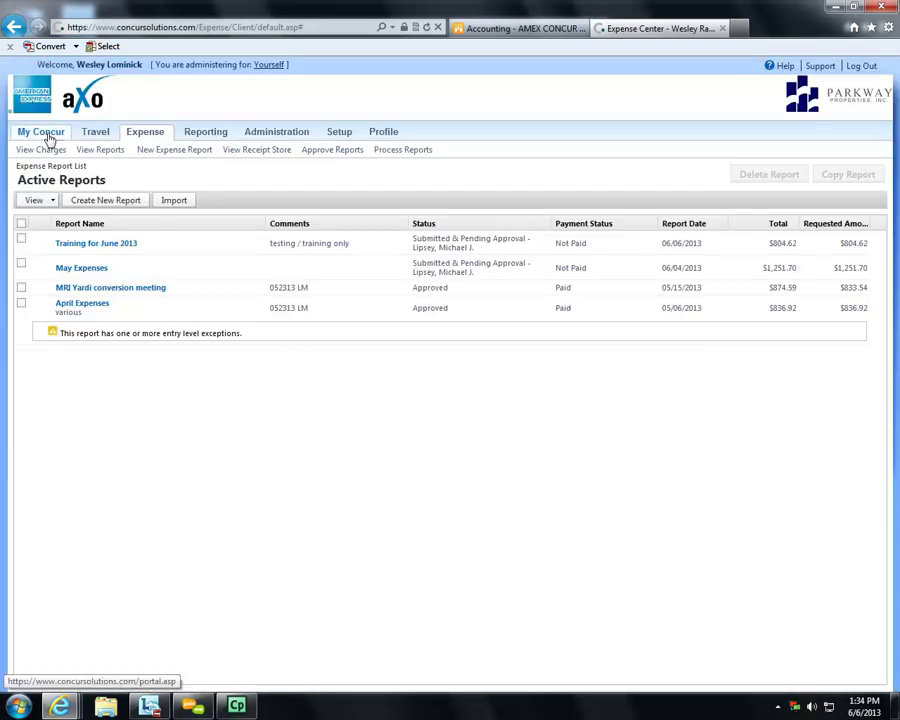
# - From My Concur home, open the submitted Training for June 2013 expense report
pyautogui.click(48, 140)
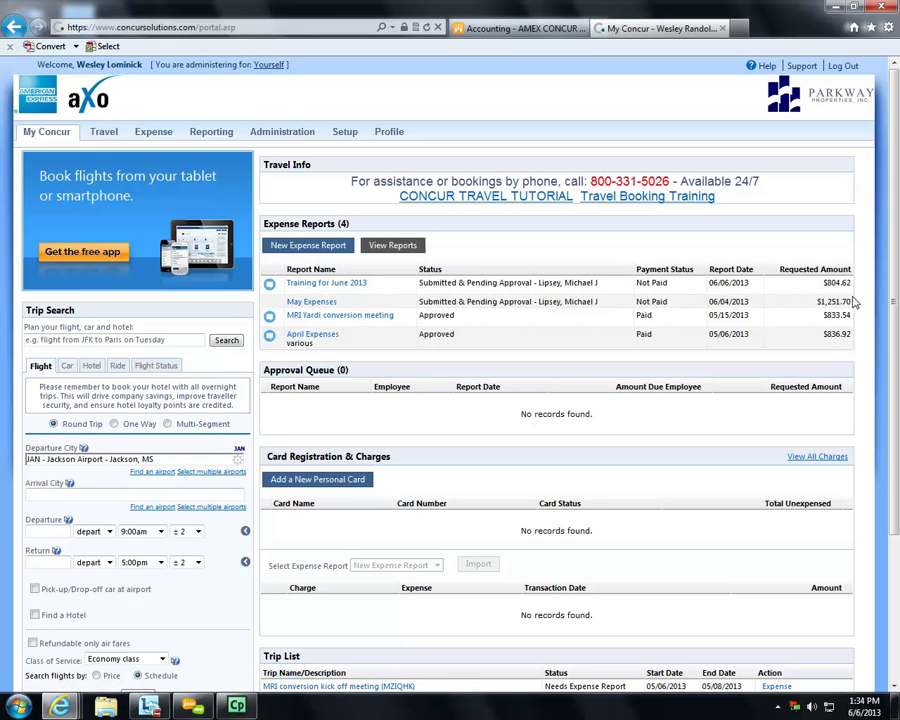
pyautogui.click(338, 285)
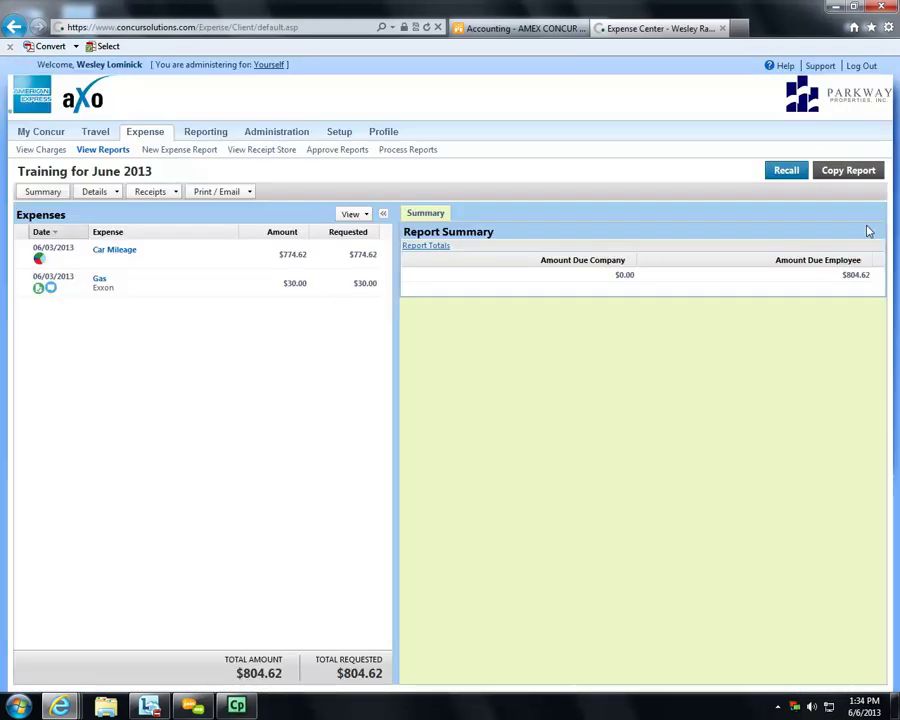
# - Recall the Training for June 2013 report with Yes, then open its Car Mileage expense
pyautogui.click(788, 171)
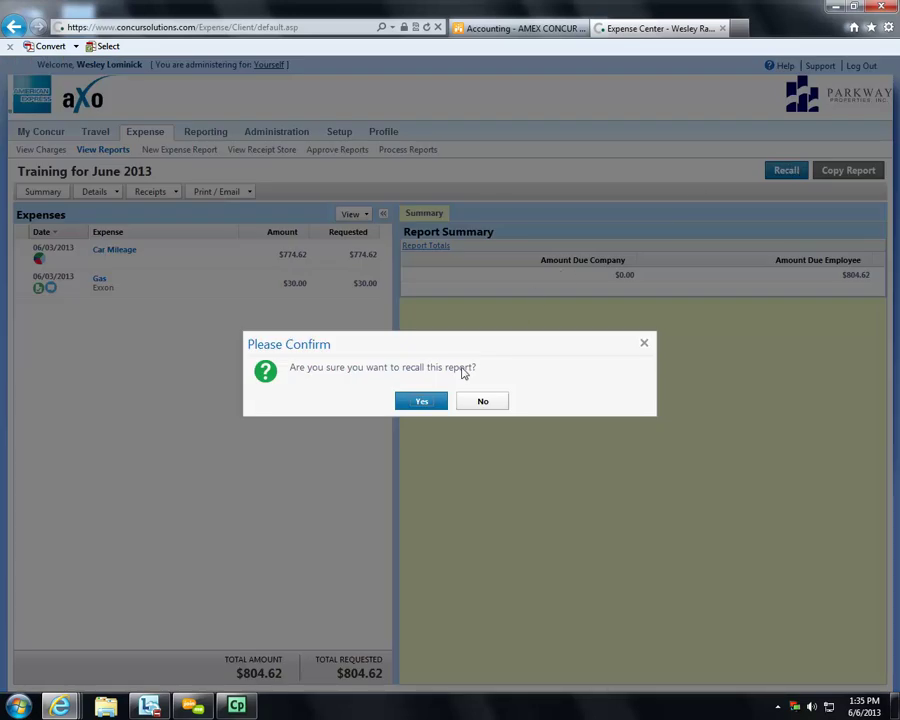
pyautogui.click(426, 404)
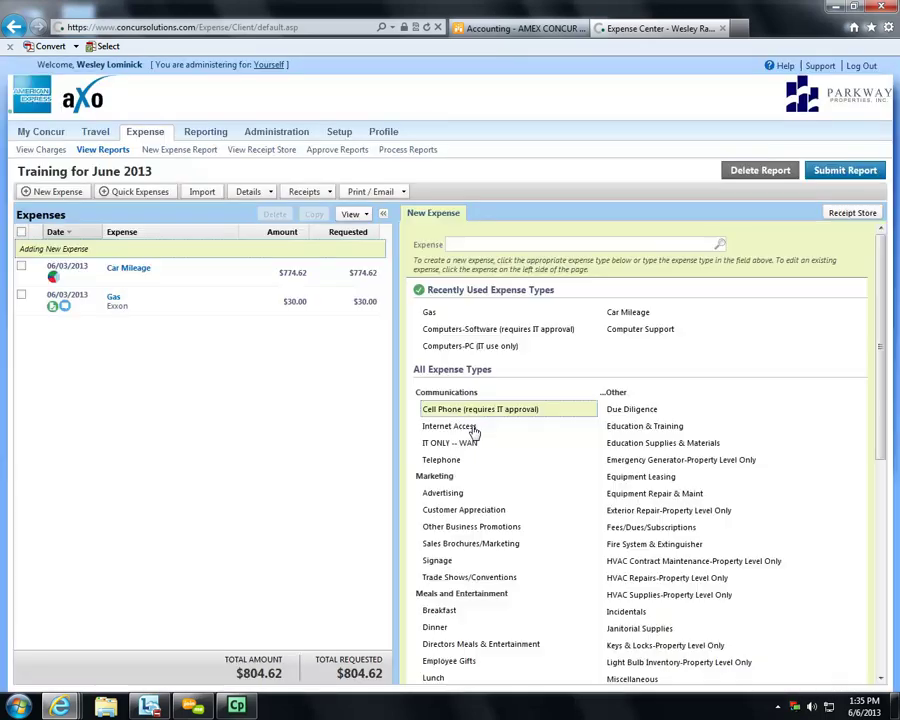
pyautogui.click(143, 269)
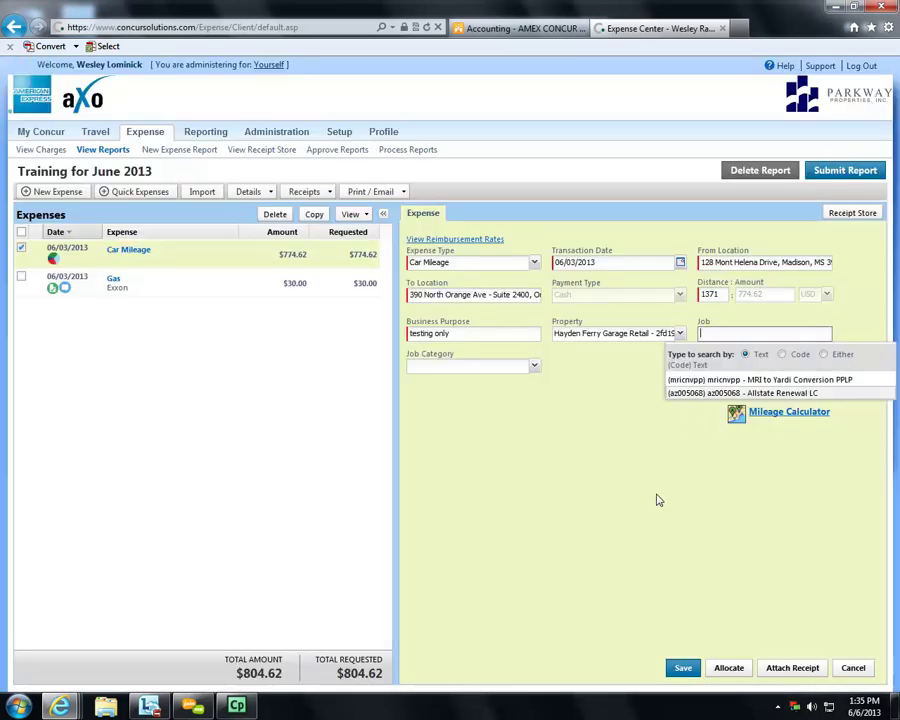
# - Set the Car Mileage property to Desert Ridge Disops - drdisco and save the expense
pyautogui.click(652, 552)
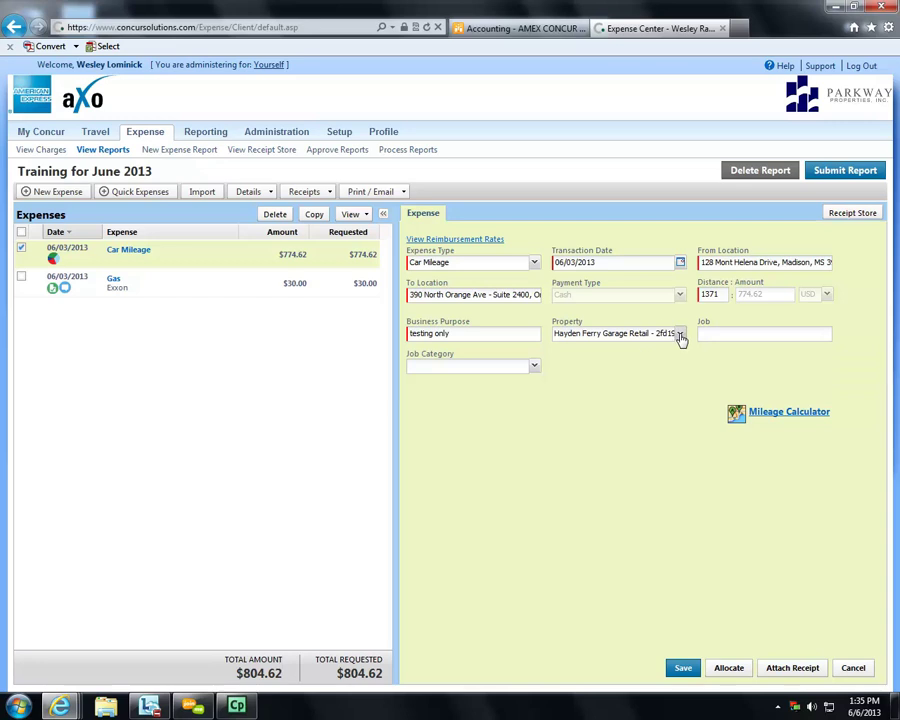
pyautogui.click(680, 336)
pyautogui.write('ppl')
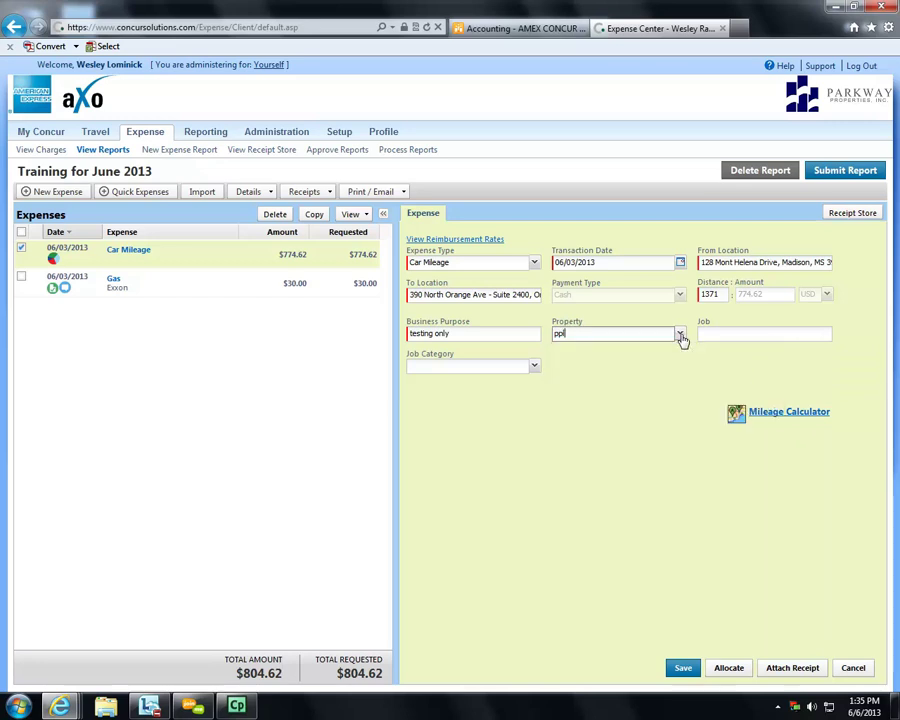
pyautogui.write('p')
pyautogui.click(600, 393)
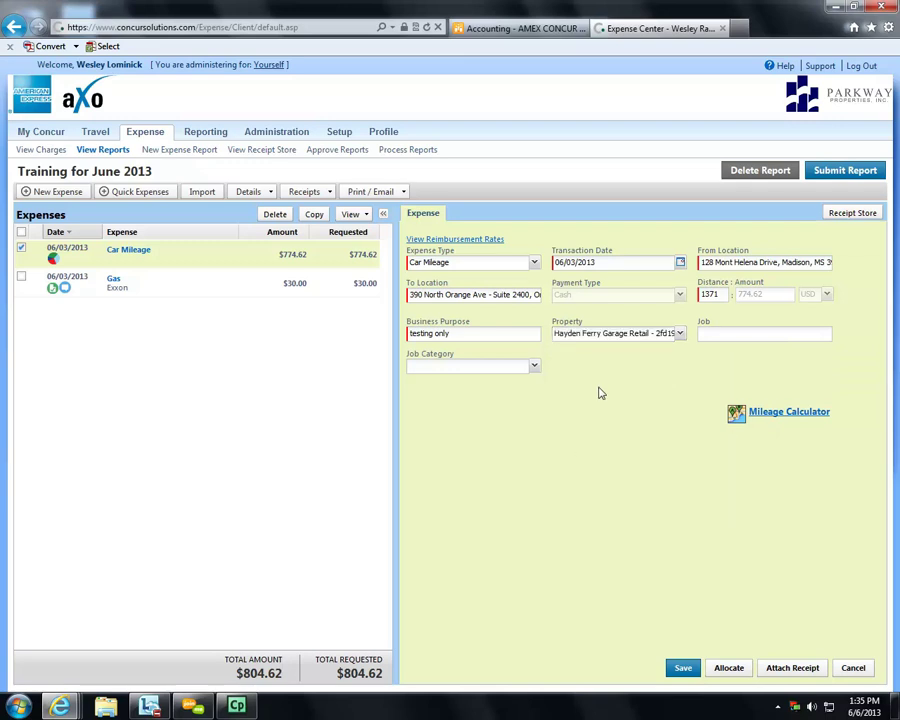
pyautogui.click(647, 338)
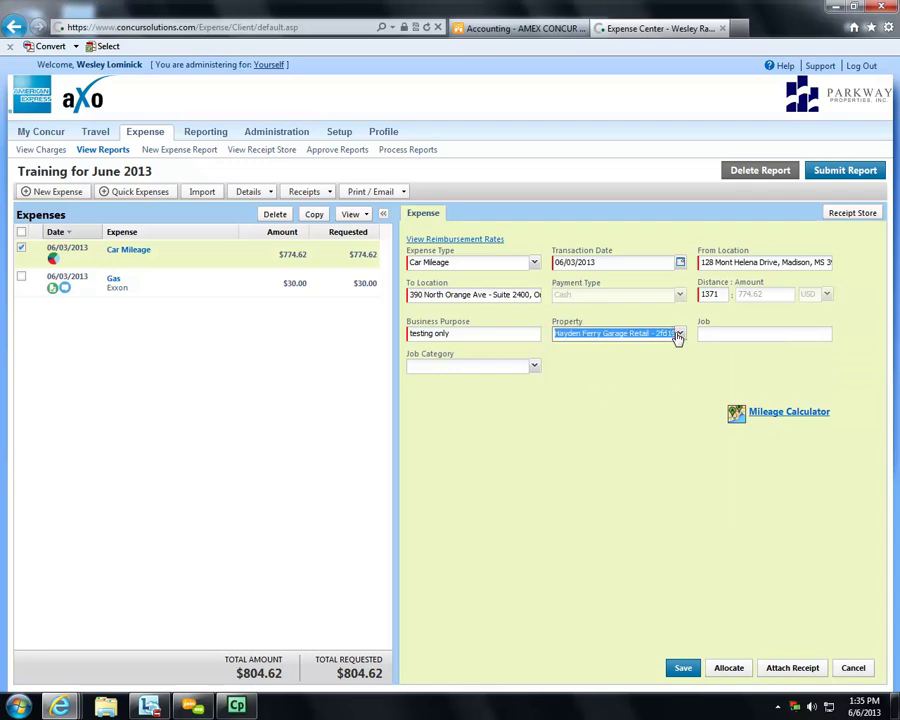
pyautogui.click(679, 334)
pyautogui.click(638, 386)
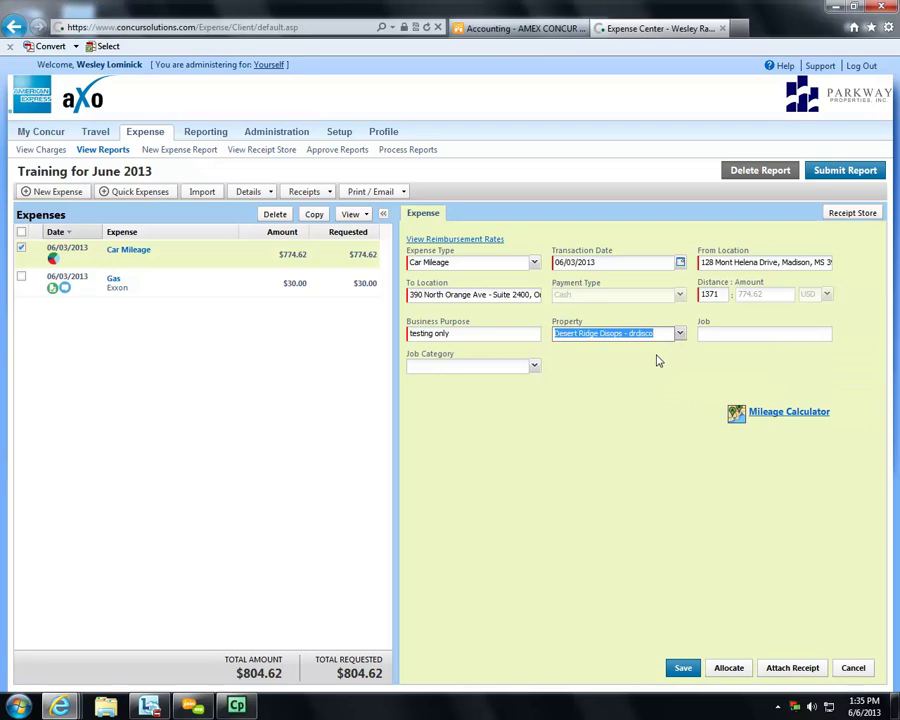
pyautogui.click(679, 668)
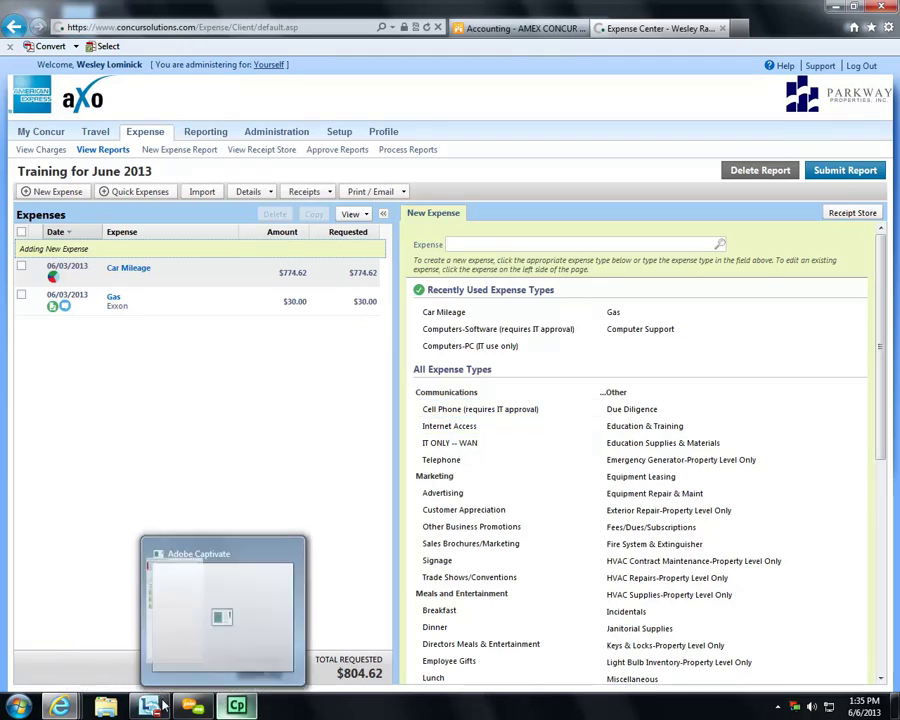
# - Reopen the Car Mileage expense and bring up the report's Print / Email menu
pyautogui.click(194, 704)
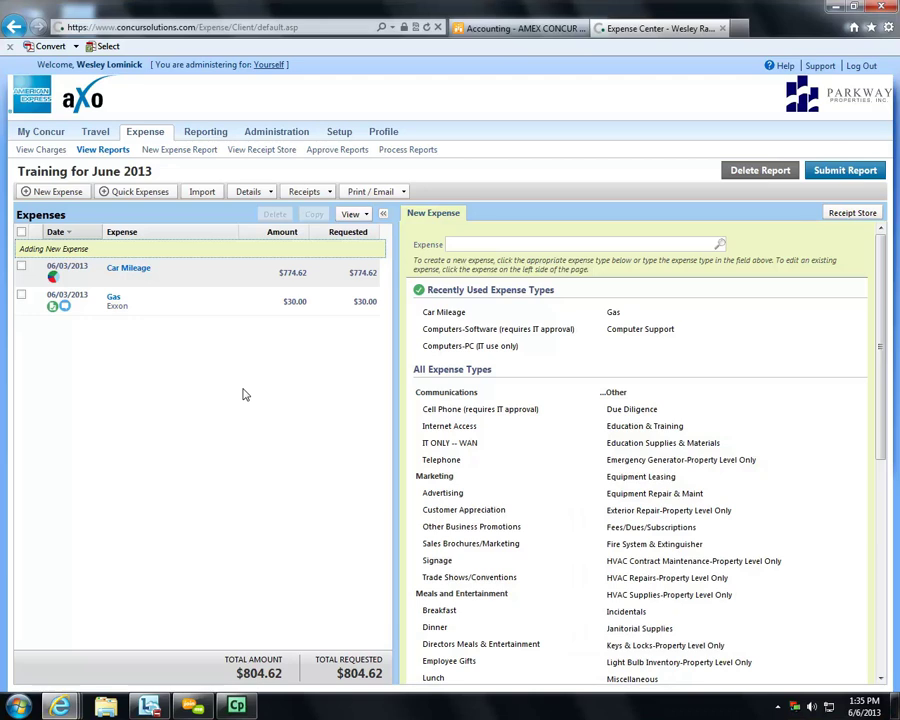
pyautogui.click(330, 195)
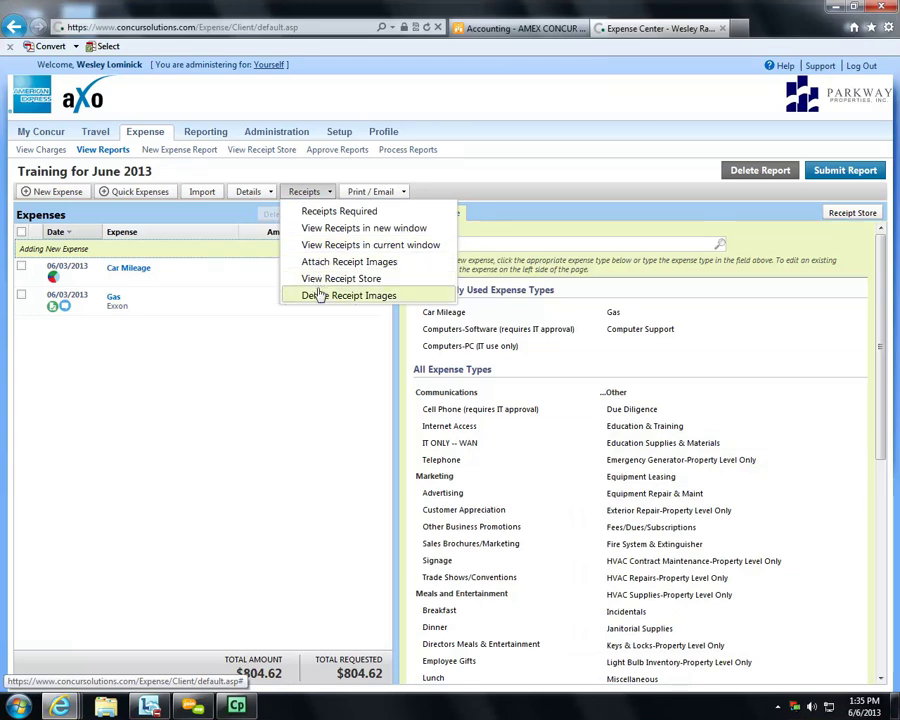
pyautogui.click(233, 343)
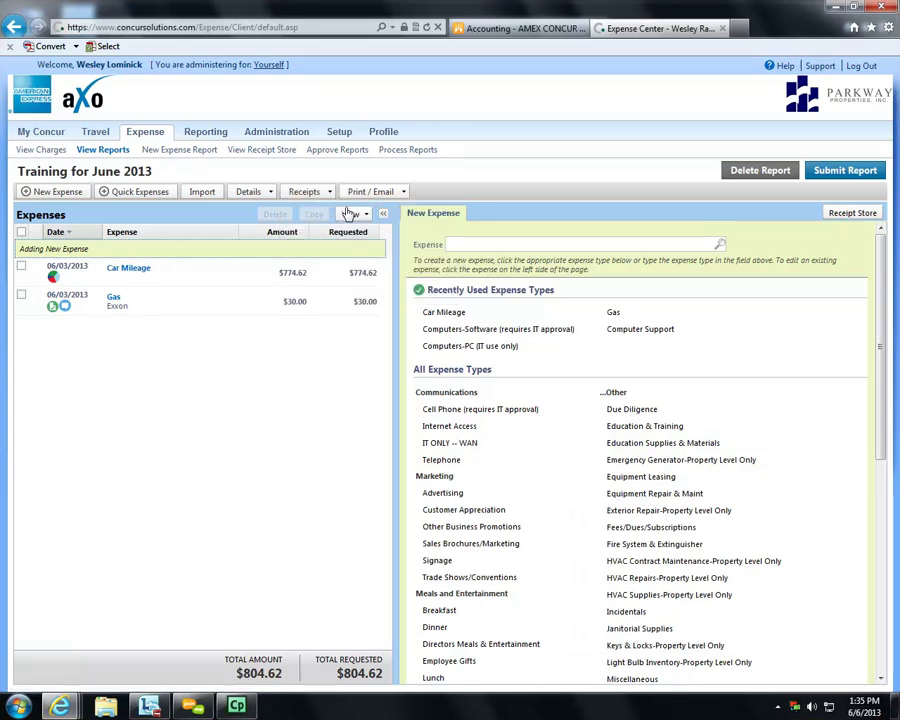
pyautogui.click(164, 271)
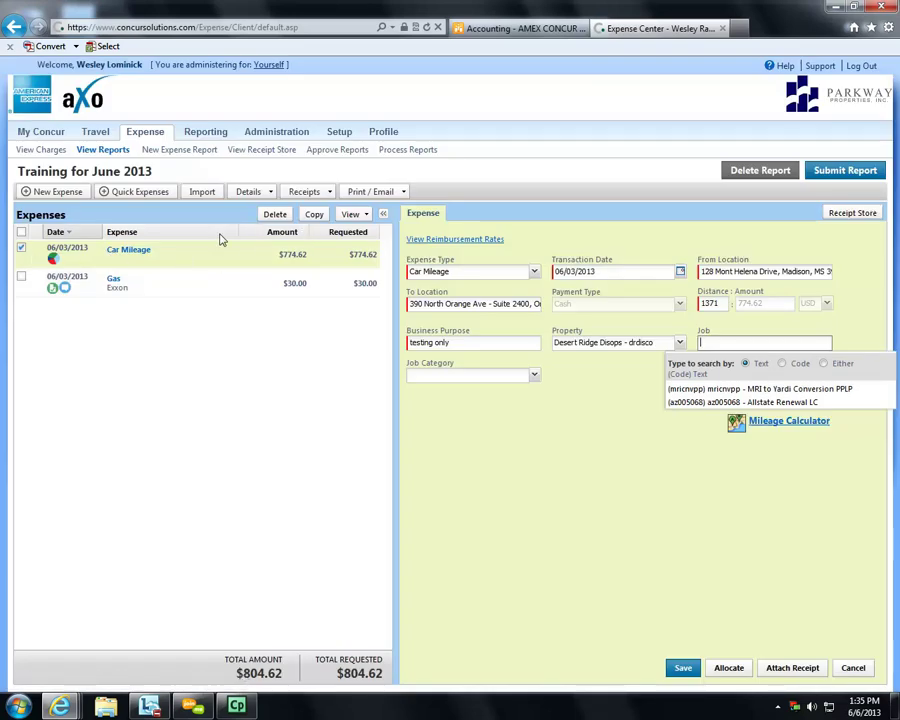
pyautogui.click(404, 192)
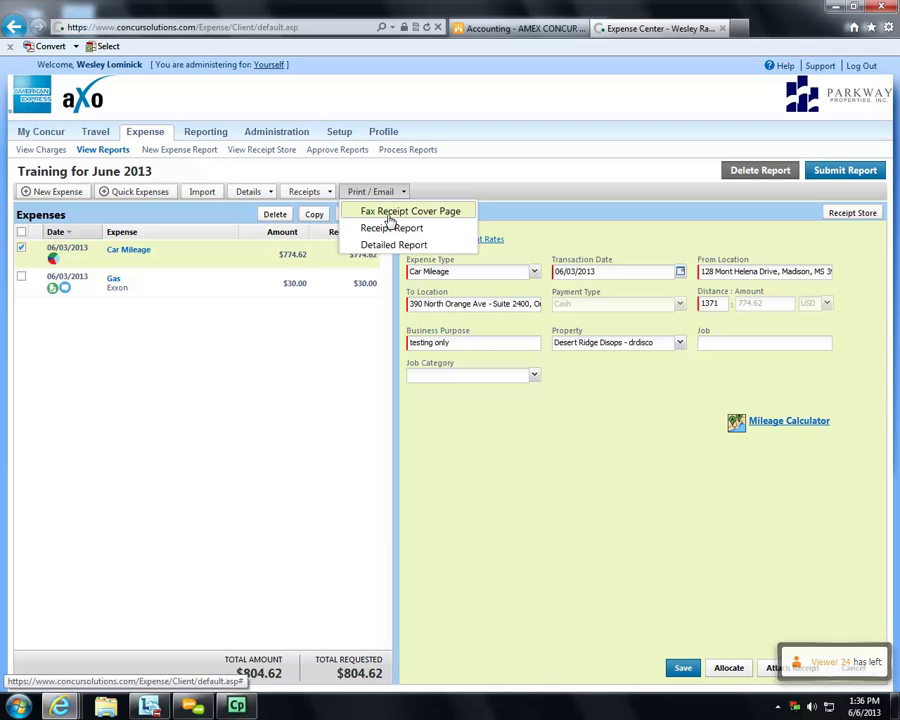
pyautogui.click(390, 219)
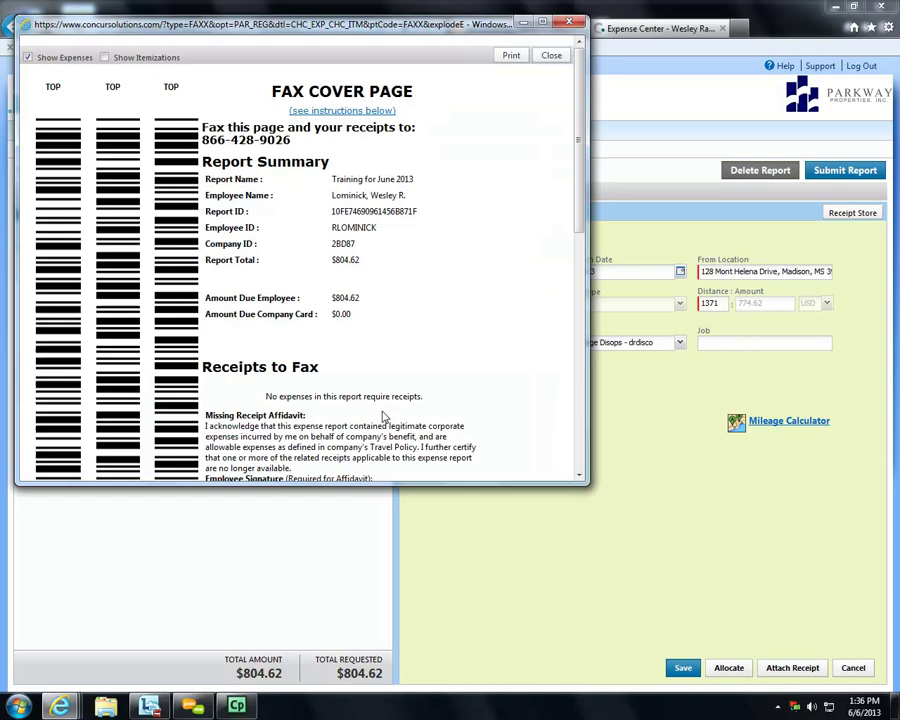
pyautogui.moveTo(588, 486); pyautogui.dragTo(568, 688)
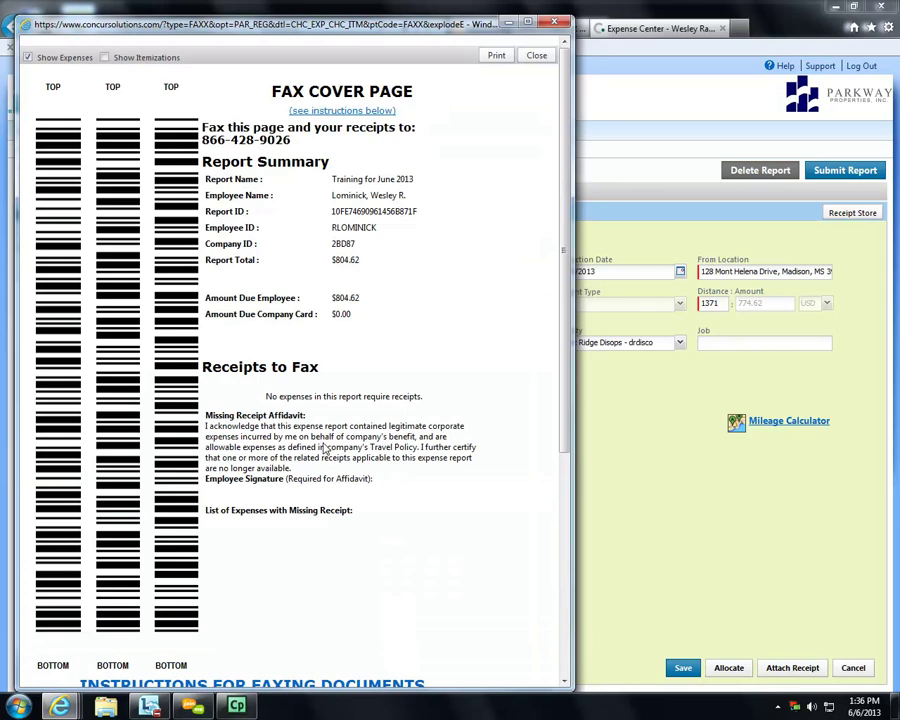
pyautogui.scroll(-2, 270, 488)
pyautogui.scroll(2, 279, 490)
pyautogui.click(535, 57)
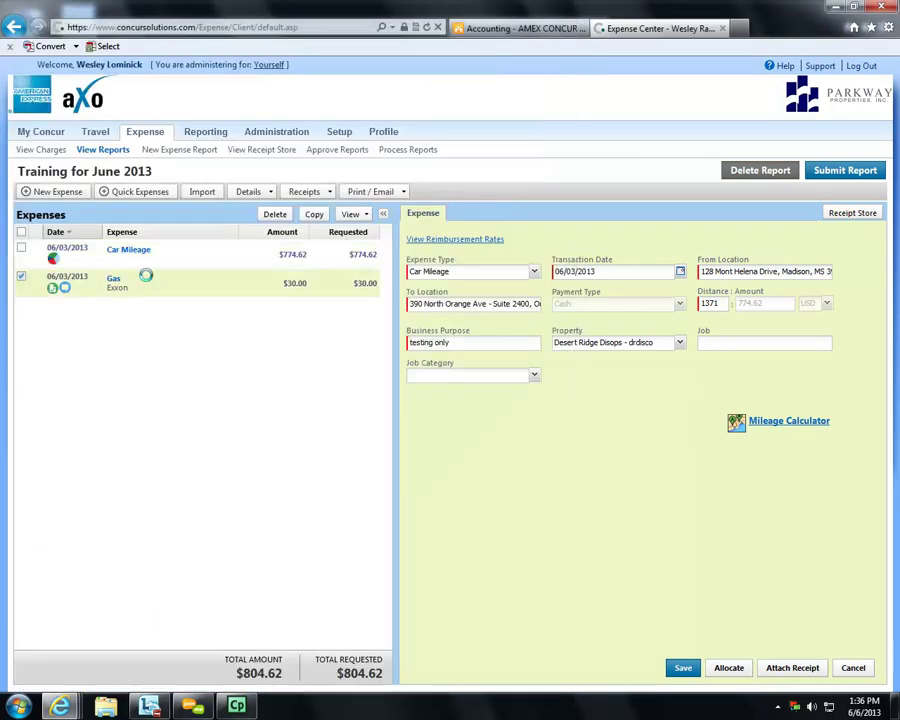
# - Detach the receipt image from the Gas expense entry, confirming the removal
pyautogui.click(147, 281)
pyautogui.click(490, 216)
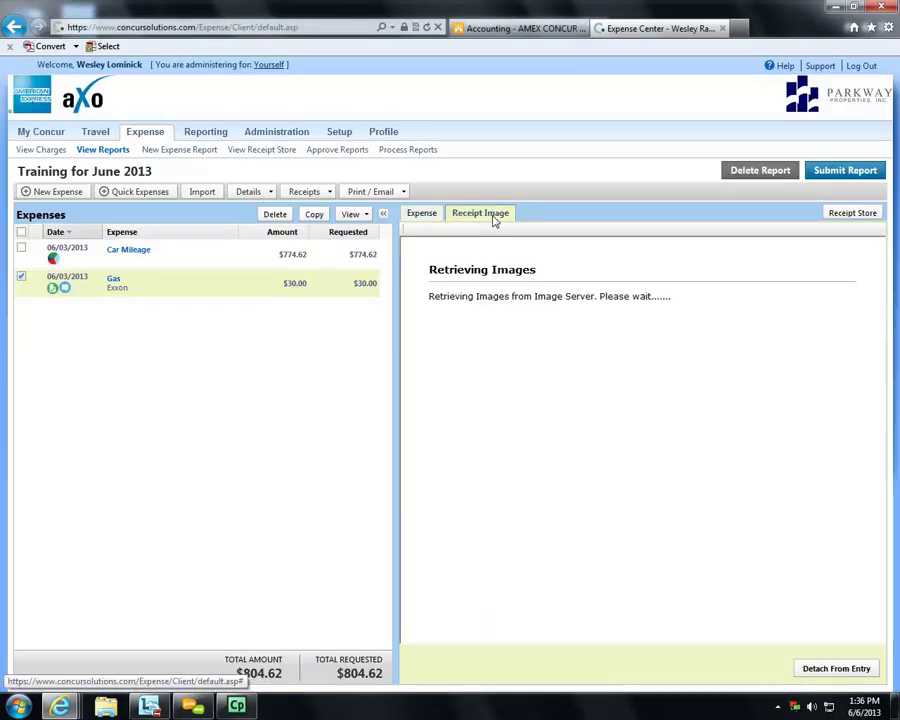
pyautogui.click(838, 668)
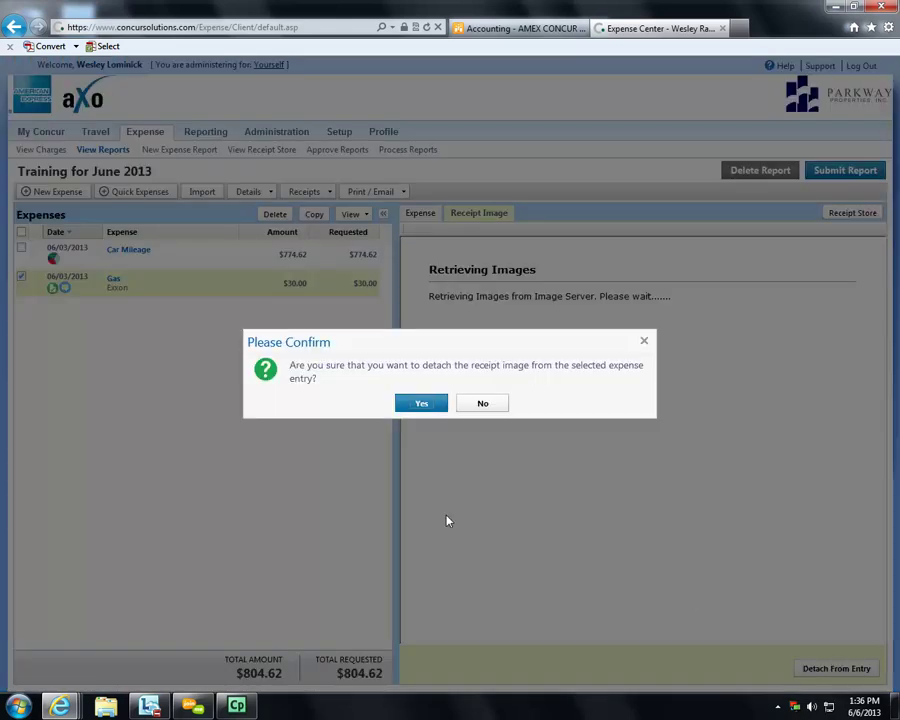
pyautogui.click(426, 410)
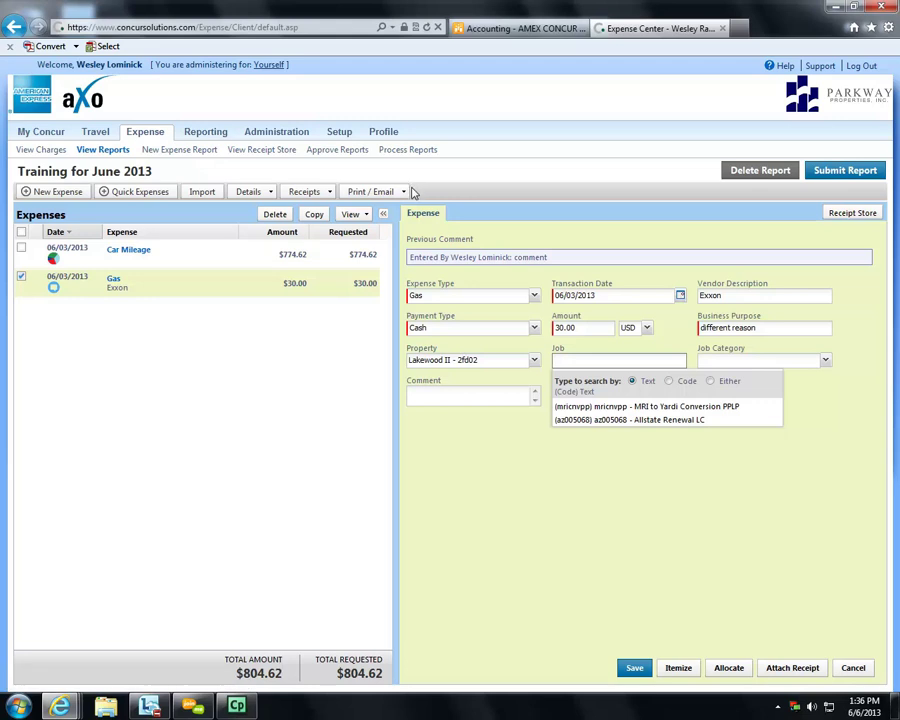
# - Review the report's Fax Receipt Cover Page, then close it
pyautogui.click(403, 191)
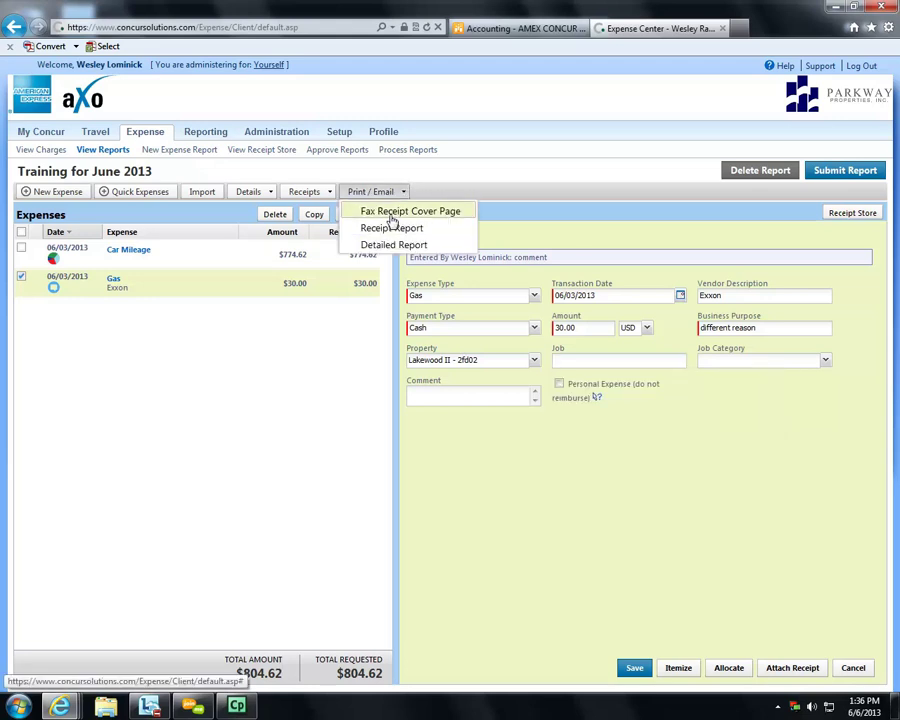
pyautogui.click(391, 221)
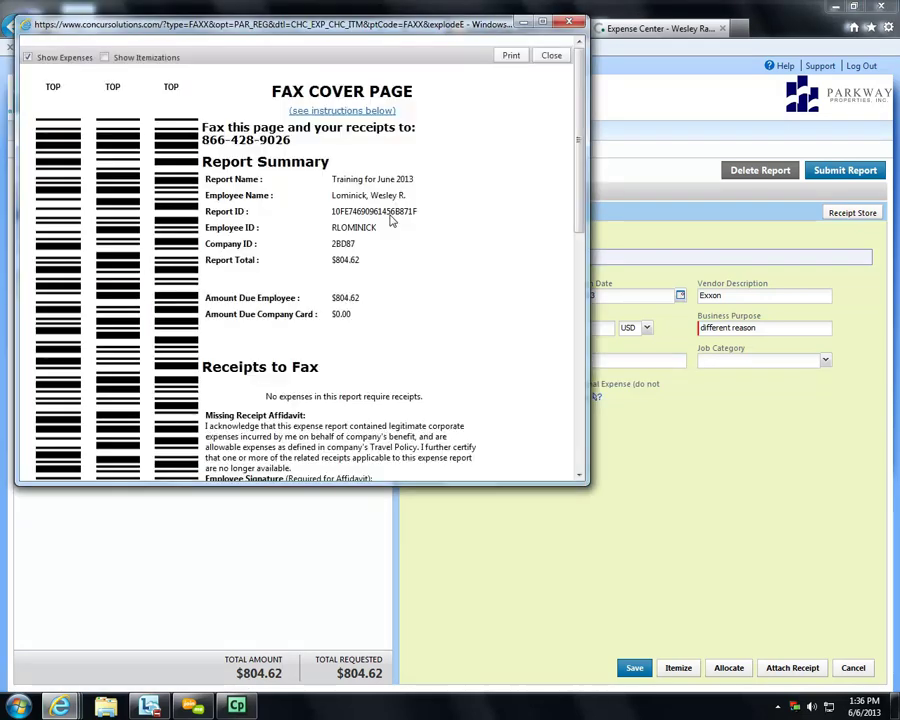
pyautogui.scroll(-4, 434, 287)
pyautogui.scroll(-1, 323, 315)
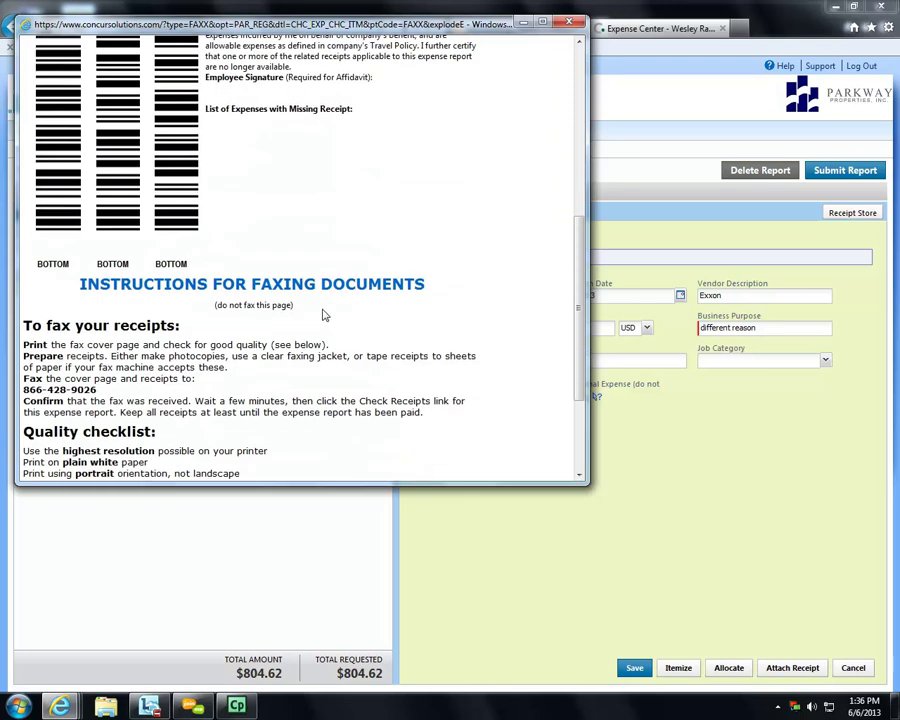
pyautogui.scroll(3, 323, 315)
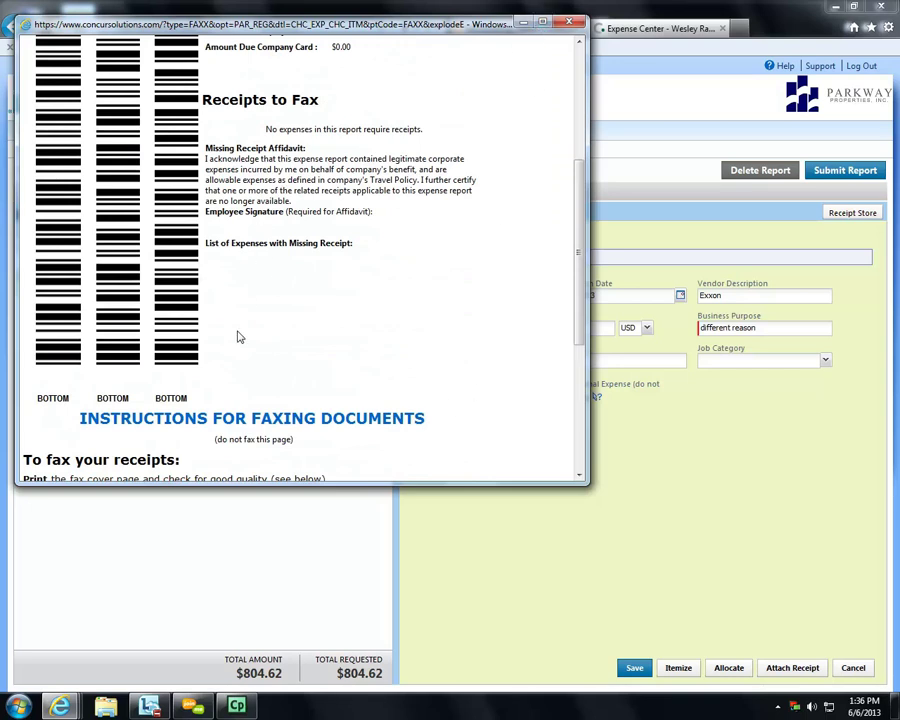
pyautogui.scroll(-2, 237, 335)
pyautogui.scroll(2, 318, 265)
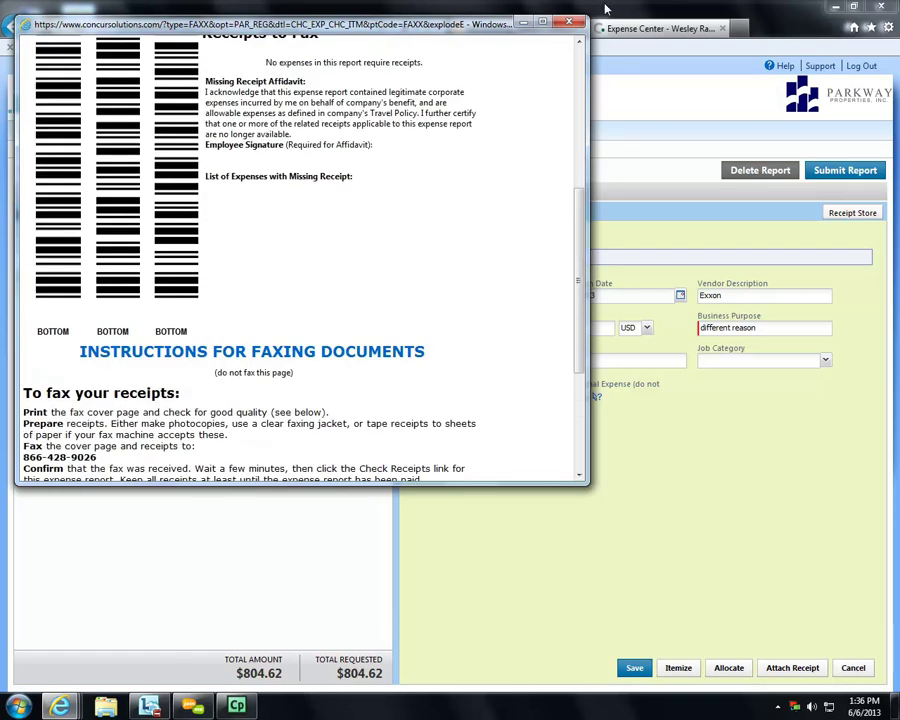
pyautogui.click(568, 23)
# - Change the Gas expense amount from 30.00 to 100 and save it
pyautogui.doubleClick(578, 327)
pyautogui.write('100')
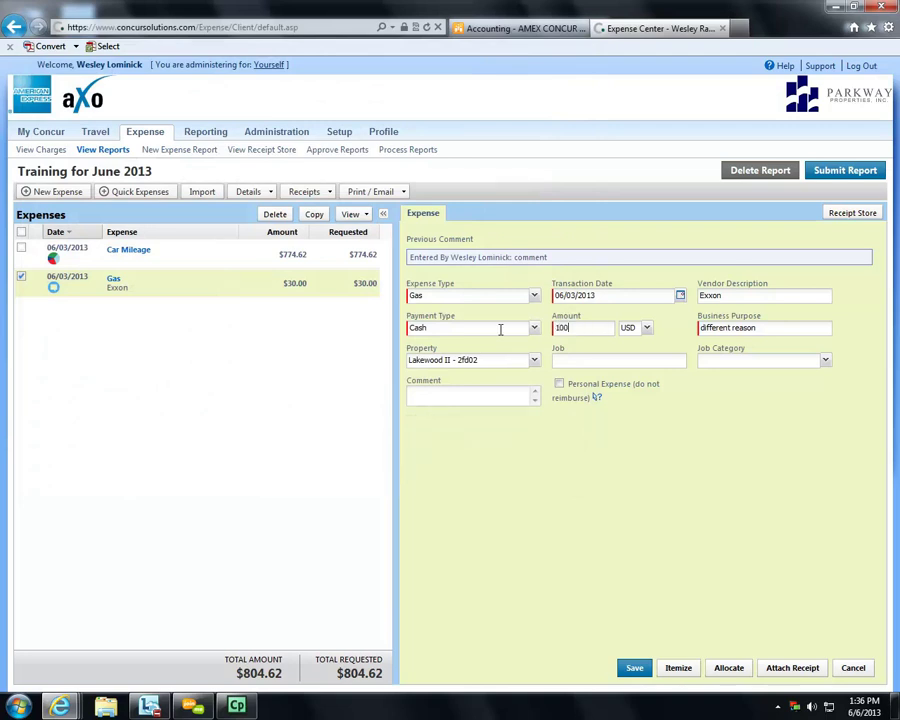
pyautogui.click(647, 675)
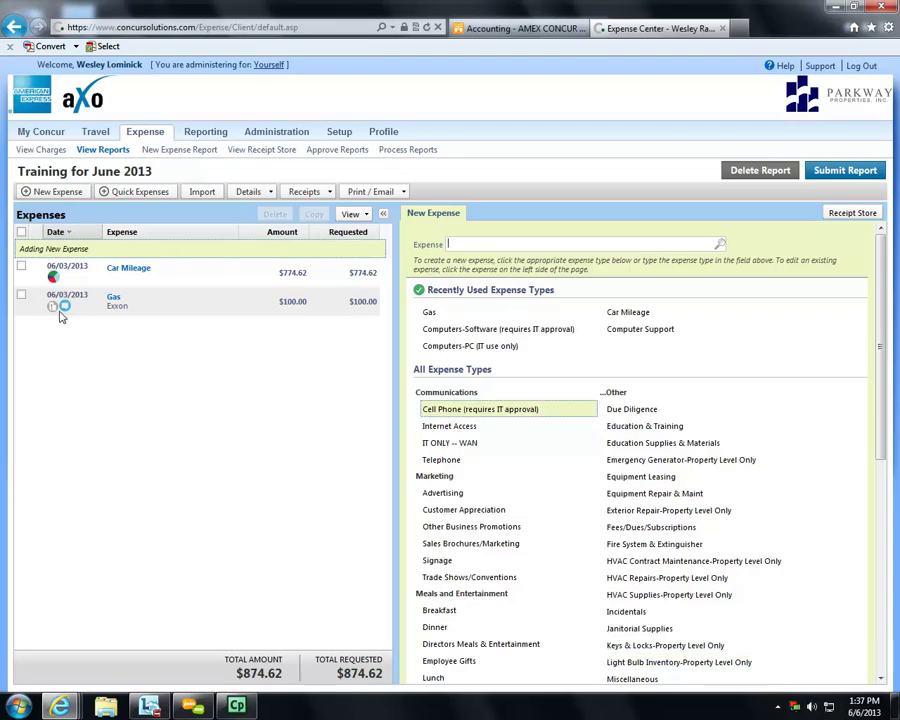
# - Tick the $100.00 Gas receipt on the Fax Receipt Cover Page and close it
pyautogui.moveTo(58, 316)
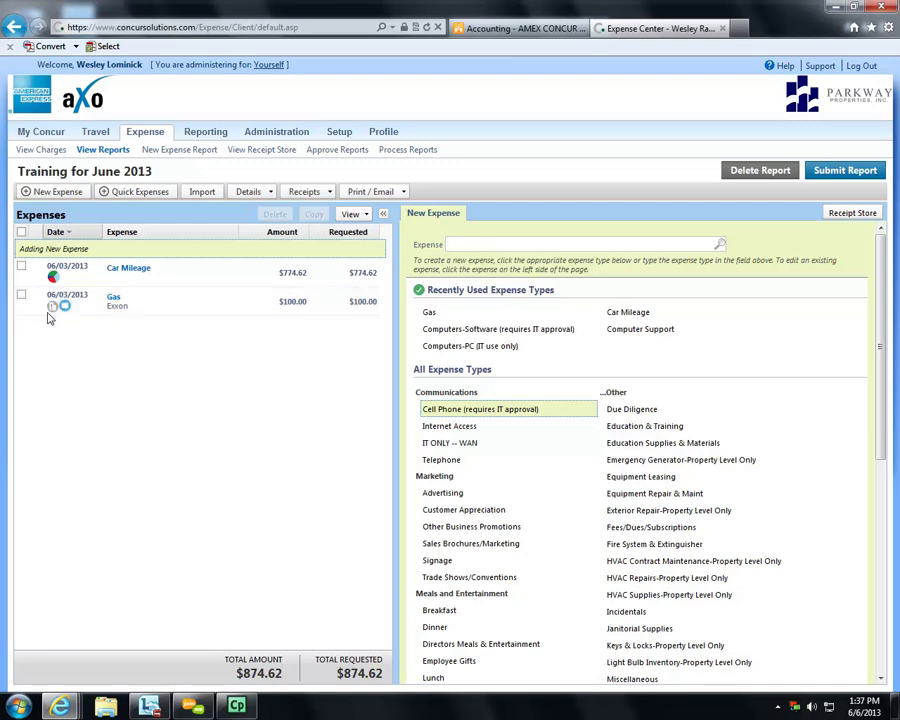
pyautogui.click(402, 192)
pyautogui.click(397, 210)
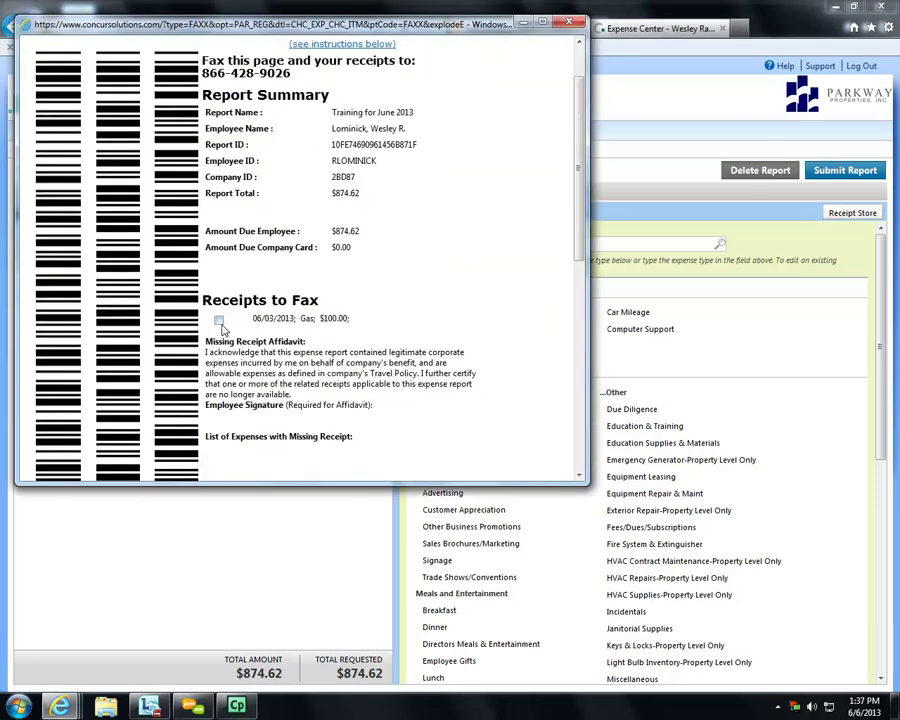
pyautogui.click(219, 320)
pyautogui.scroll(-1, 287, 358)
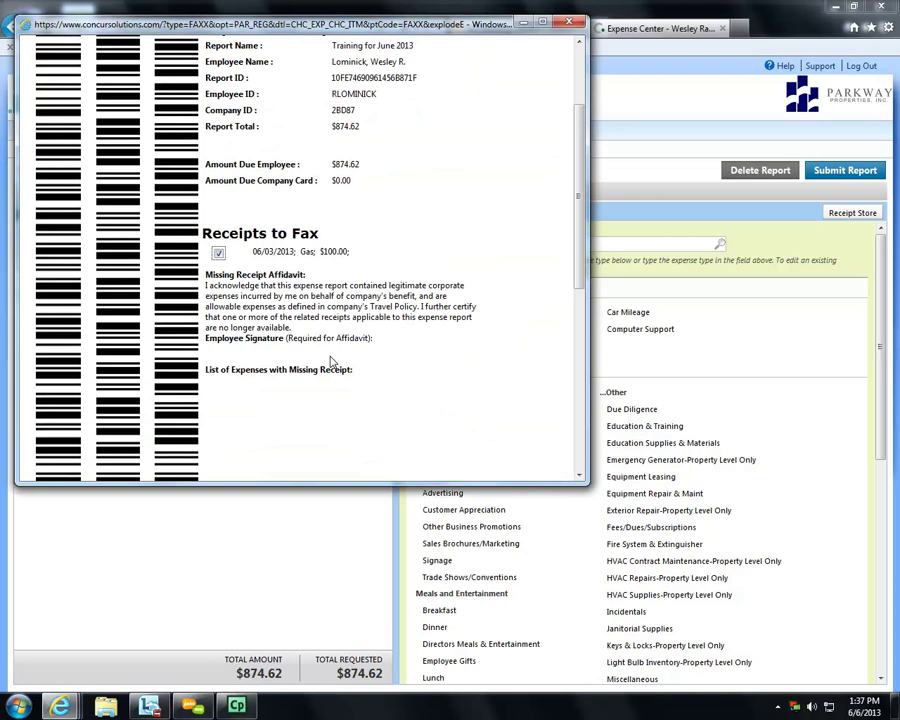
pyautogui.scroll(-6, 331, 362)
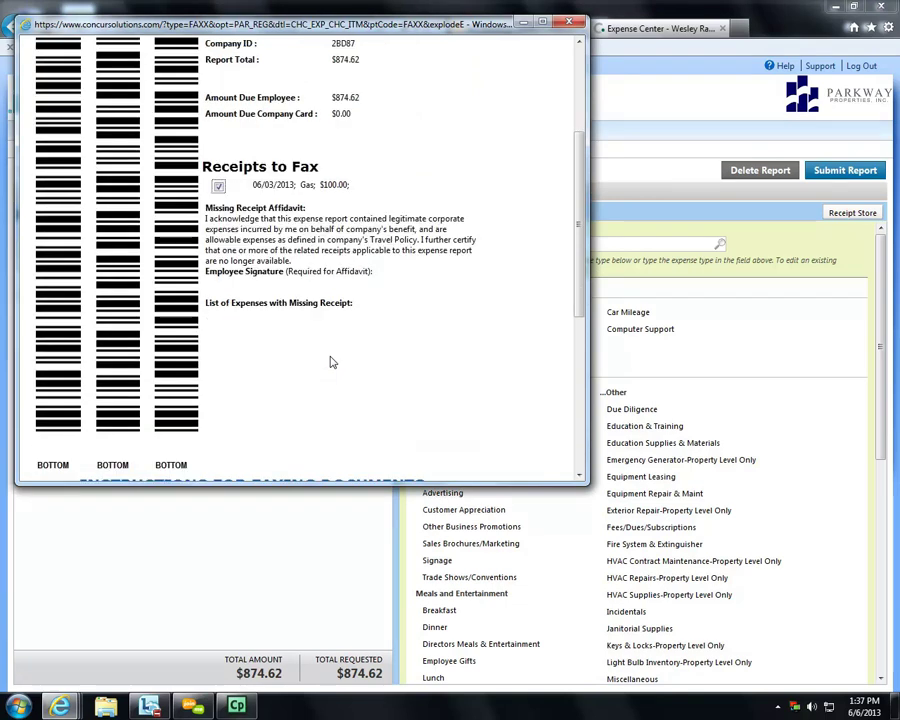
pyautogui.scroll(3, 333, 364)
pyautogui.scroll(4, 333, 364)
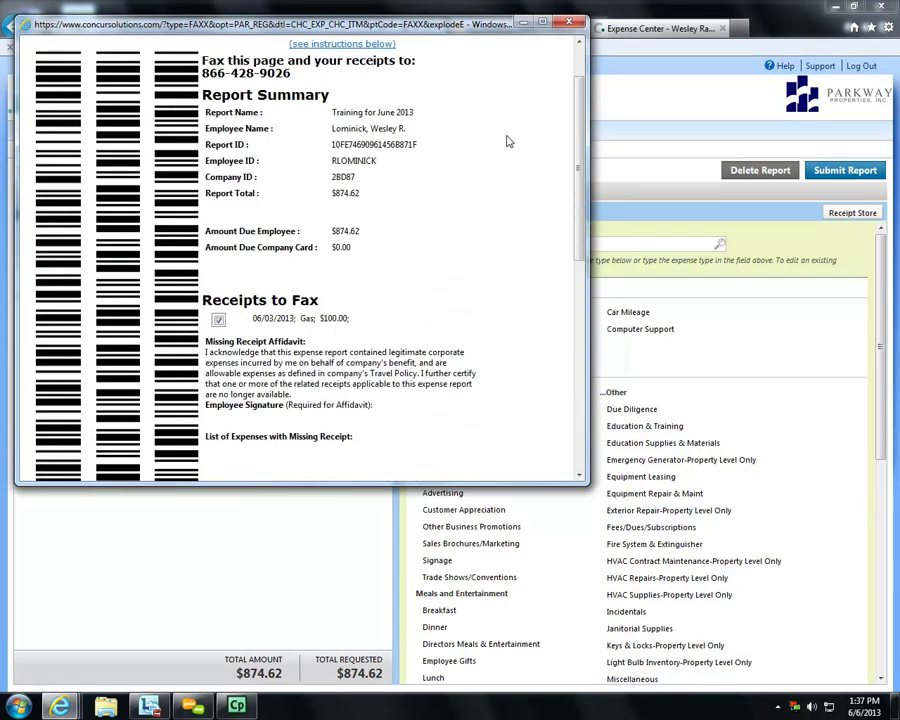
pyautogui.click(568, 23)
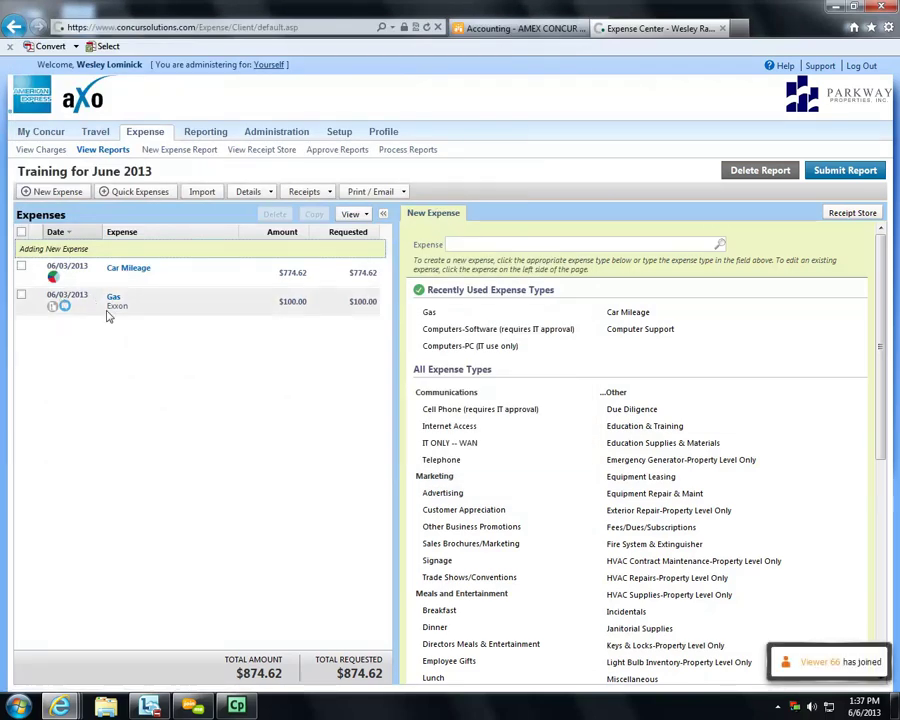
# - Upload Captivate 6.0 お読みください.pdf as the Gas receipt, then cancel the Final Review
pyautogui.click(138, 310)
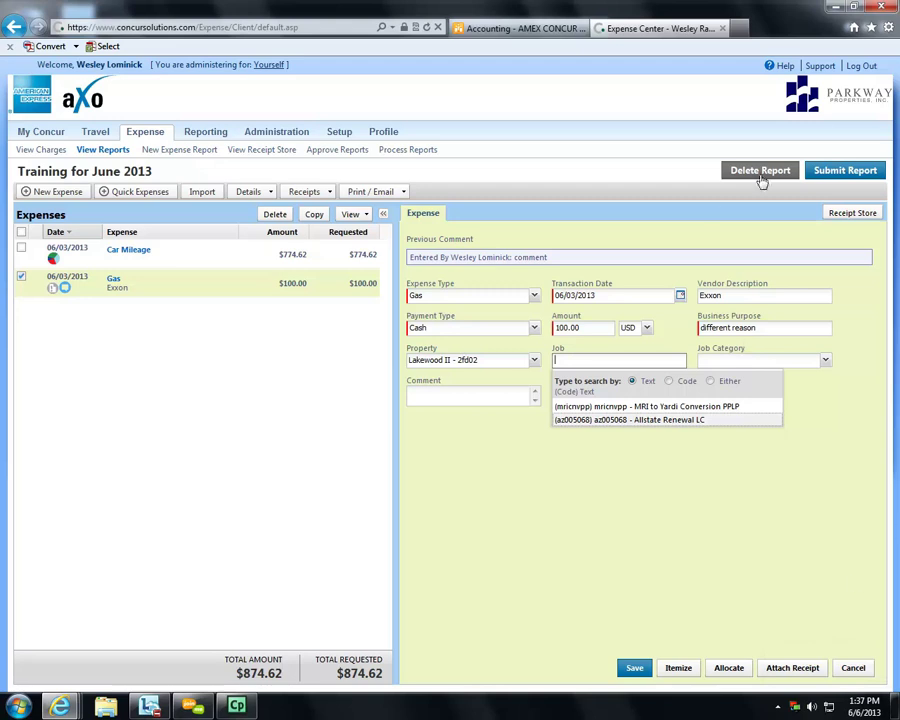
pyautogui.click(826, 172)
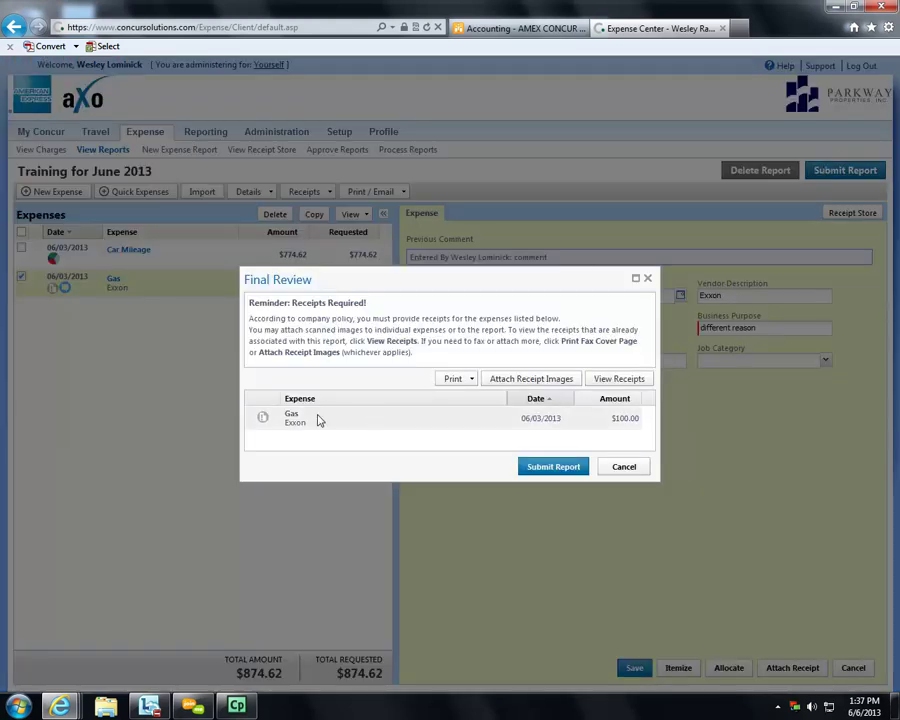
pyautogui.click(516, 382)
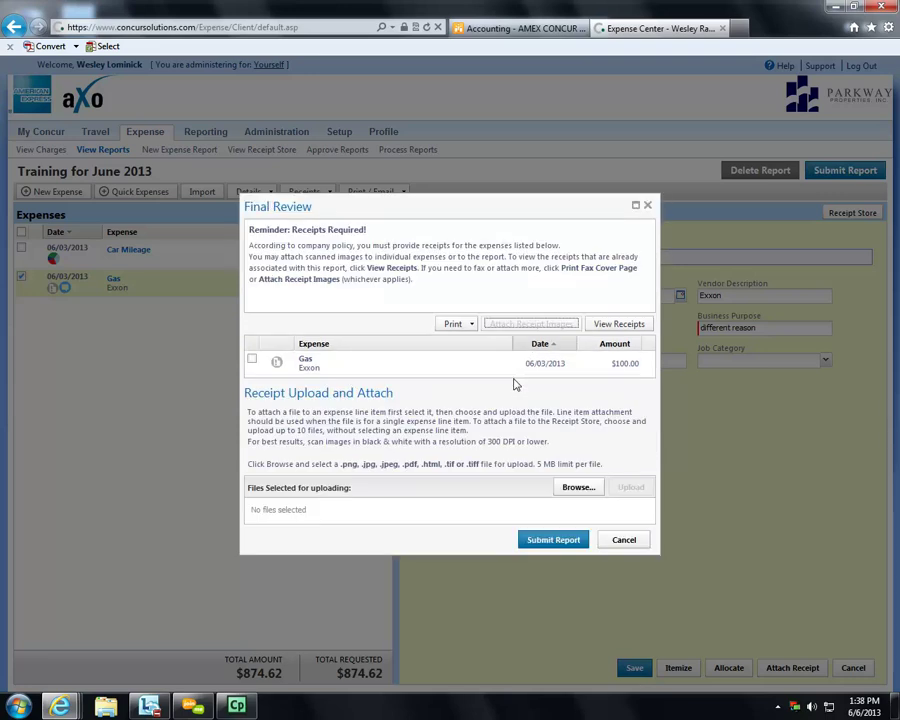
pyautogui.click(252, 360)
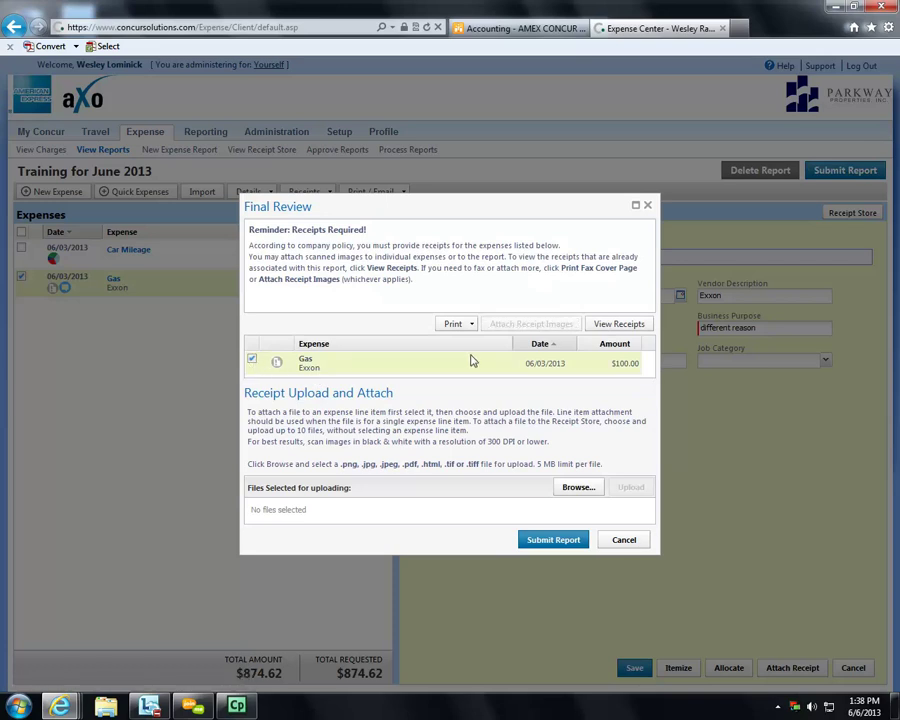
pyautogui.click(575, 487)
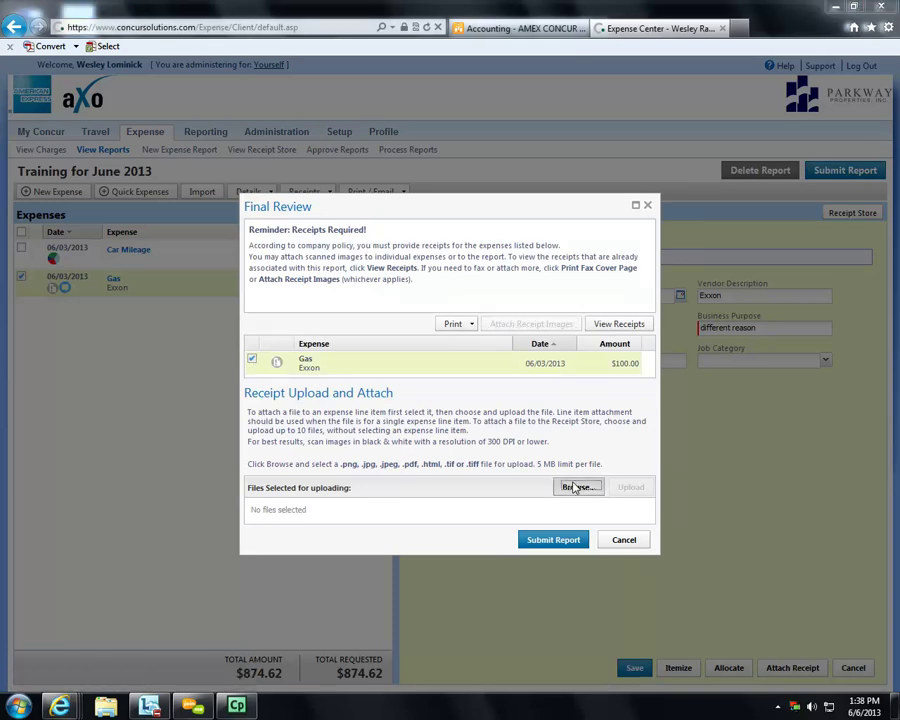
pyautogui.click(230, 253)
pyautogui.click(339, 341)
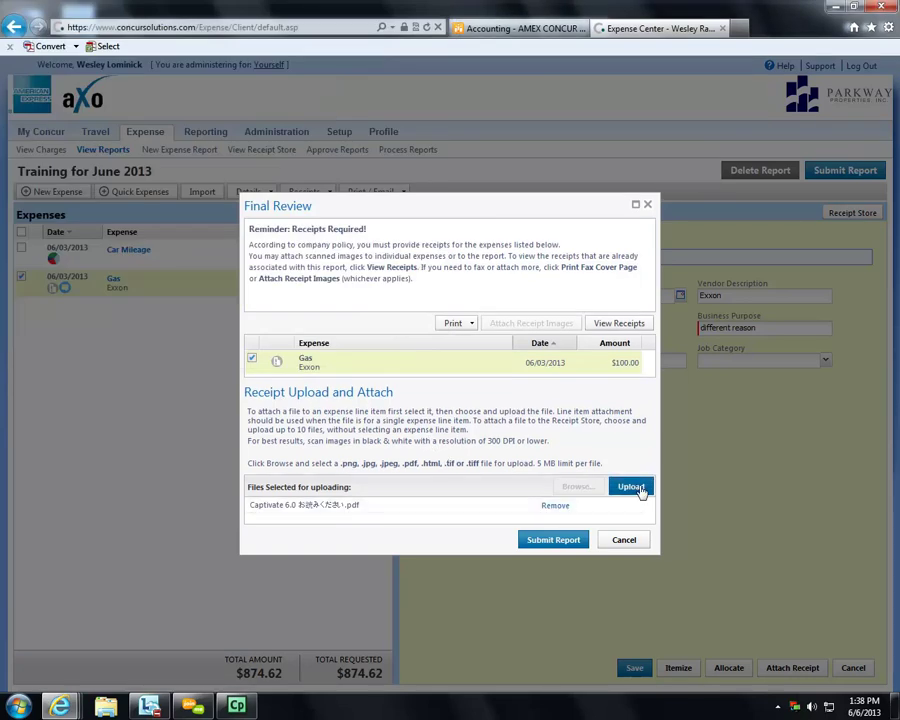
pyautogui.click(632, 487)
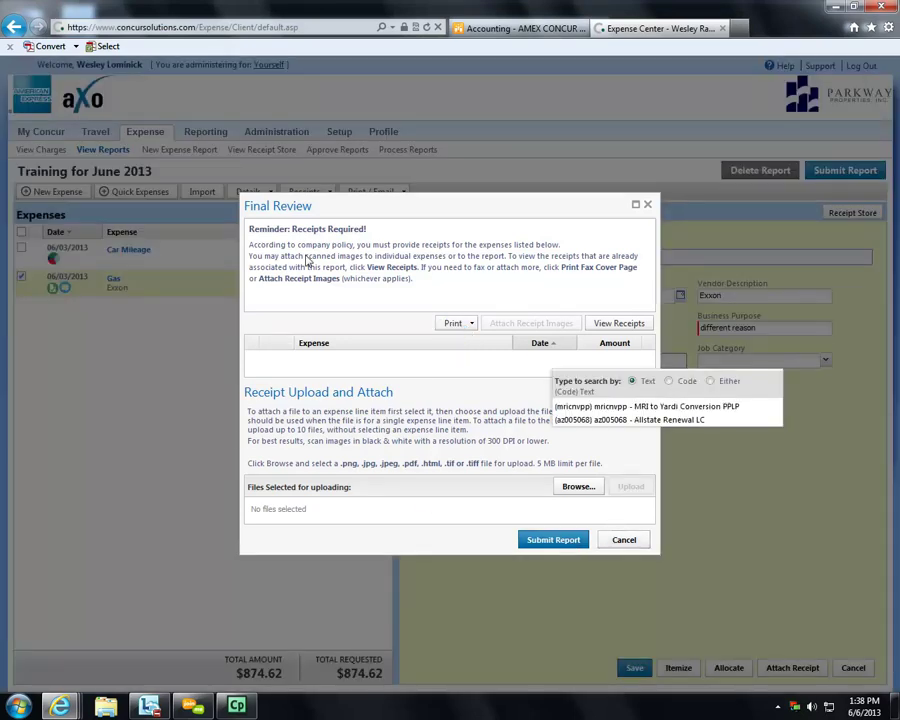
pyautogui.click(620, 550)
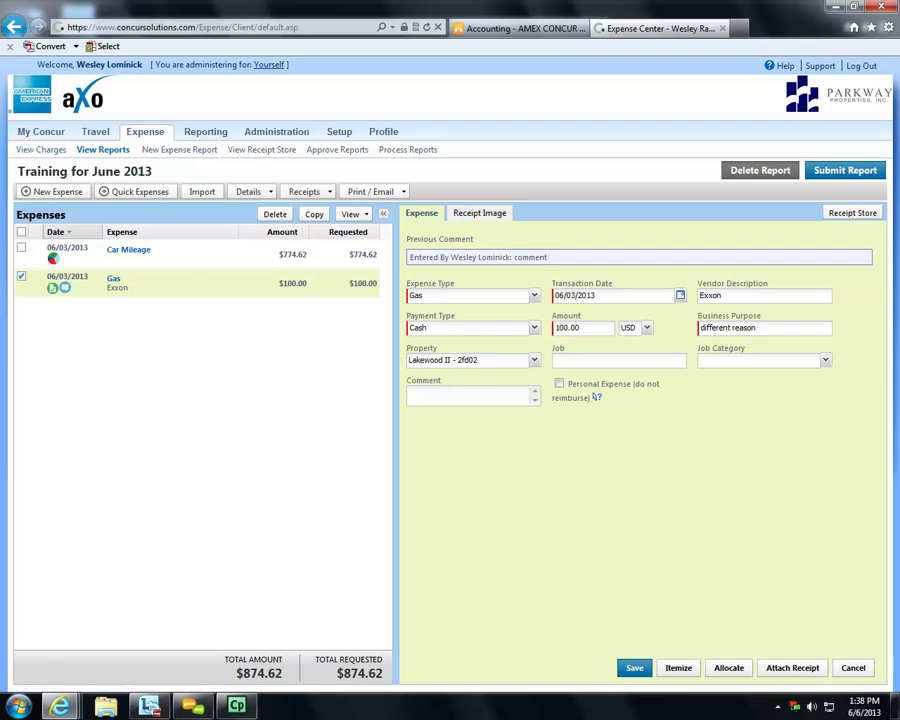
pyautogui.click(194, 707)
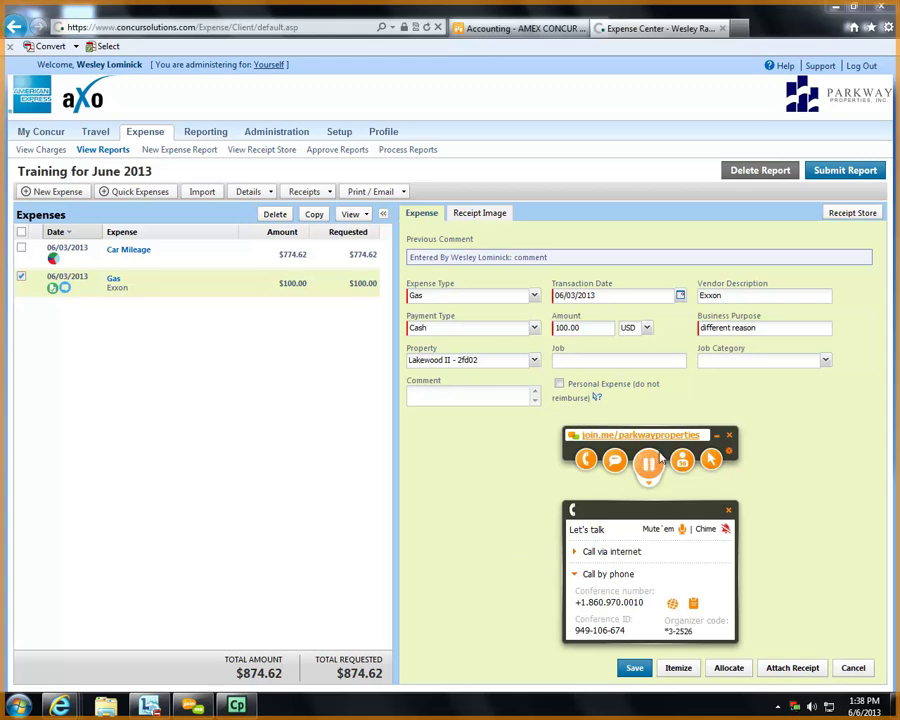
pyautogui.click(716, 436)
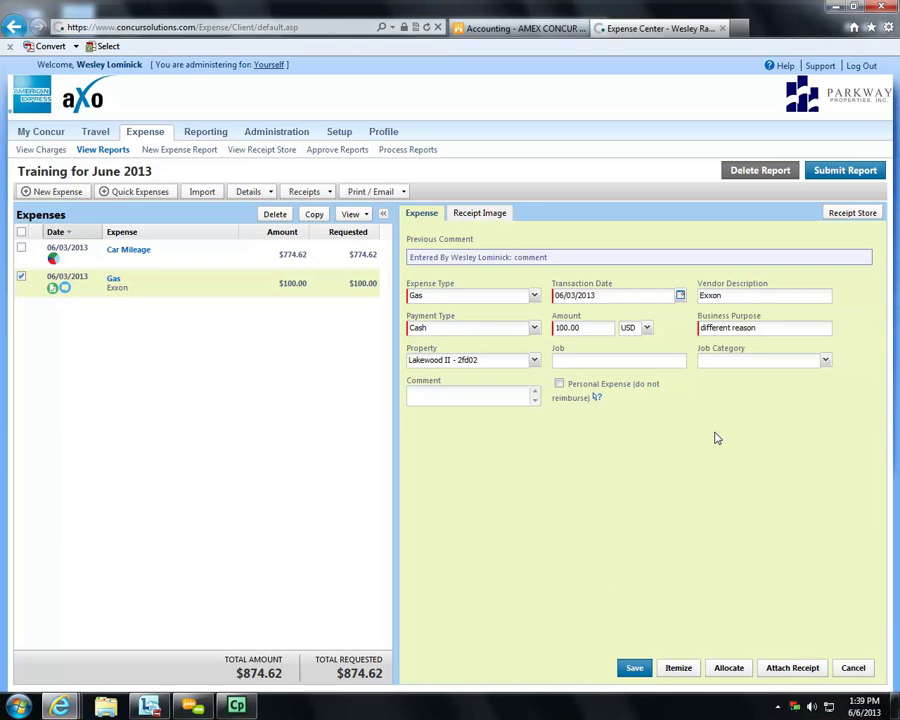
# - Open the Car Mileage expense, select its 1371 distance, and bring up Allocate
pyautogui.click(134, 255)
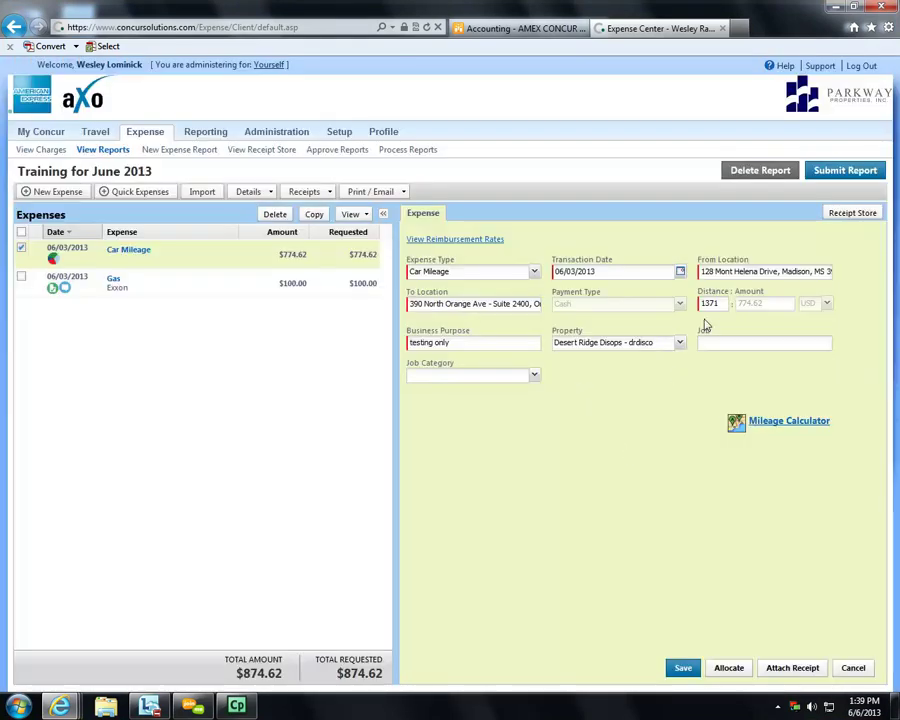
pyautogui.moveTo(724, 303); pyautogui.dragTo(687, 306)
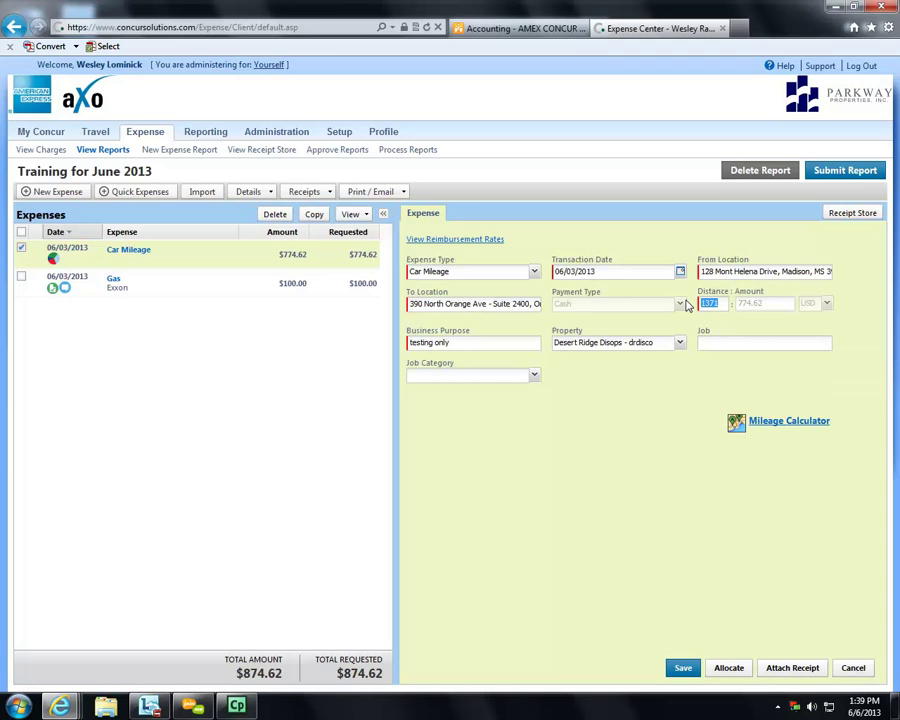
pyautogui.click(746, 677)
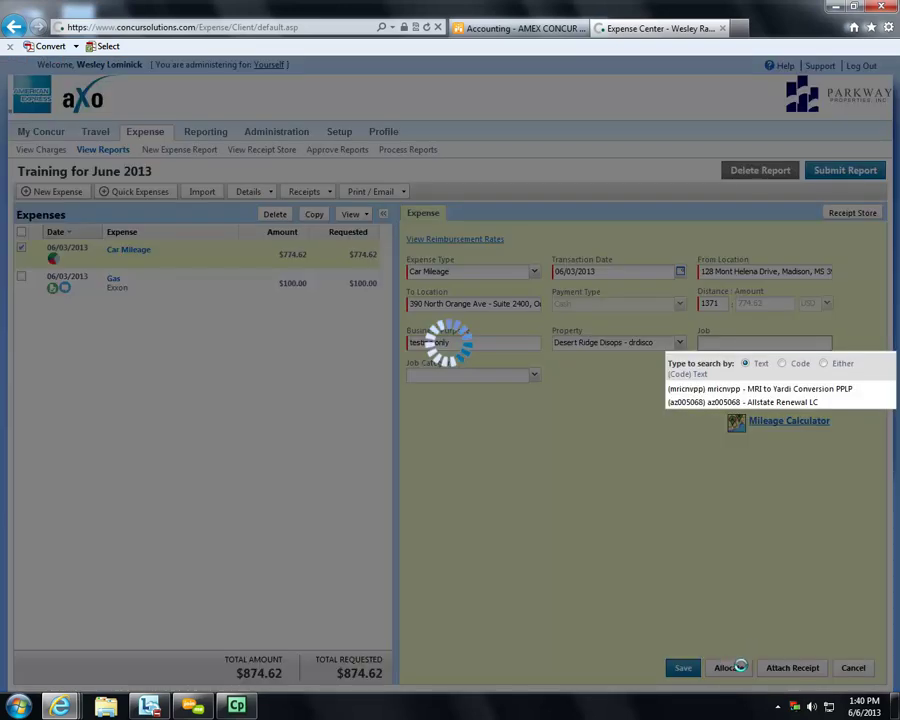
# - Split the Car Mileage allocation by amount with the second row at 50, then cancel it
pyautogui.click(726, 664)
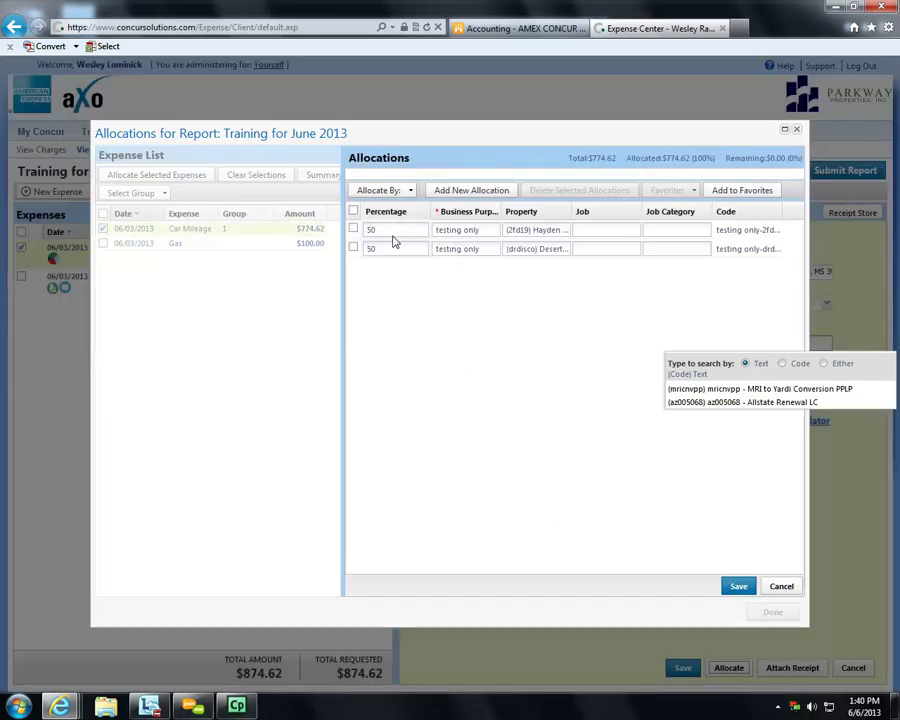
pyautogui.click(411, 190)
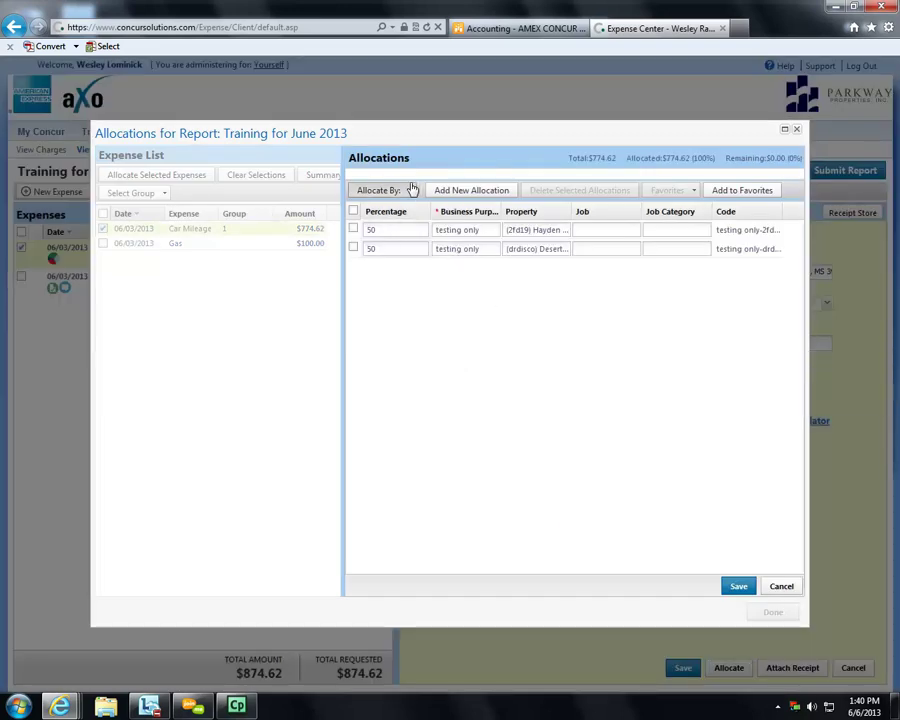
pyautogui.click(387, 227)
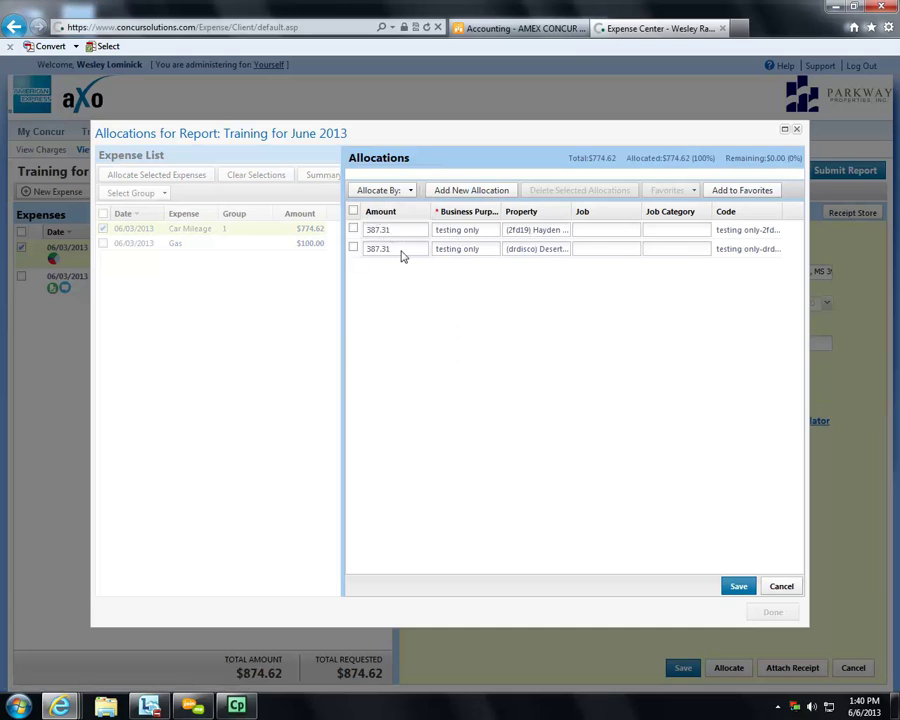
pyautogui.click(352, 248)
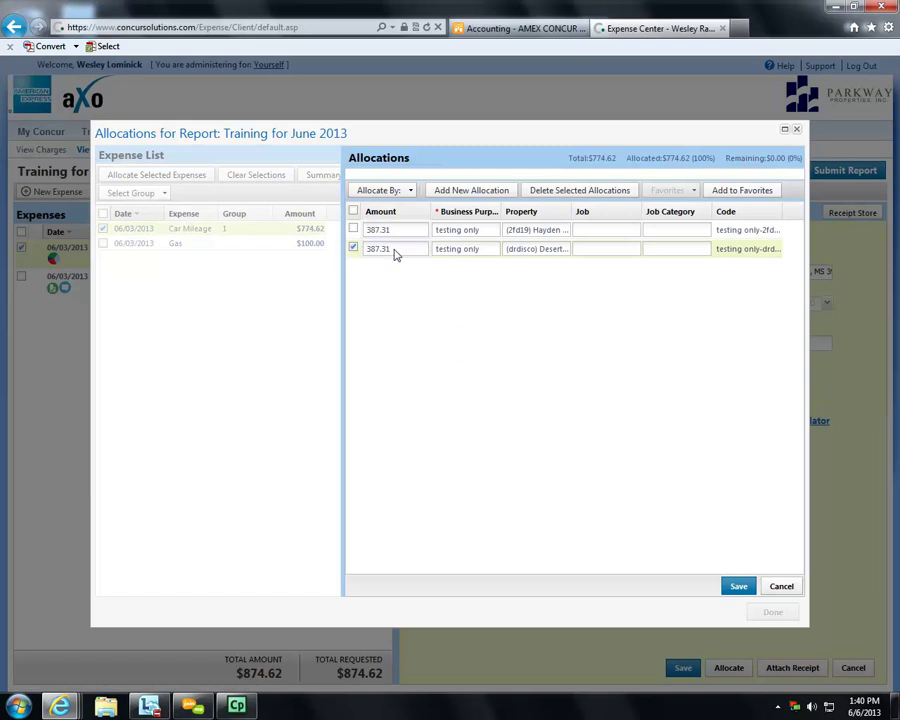
pyautogui.click(396, 249)
pyautogui.write('50')
pyautogui.click(438, 279)
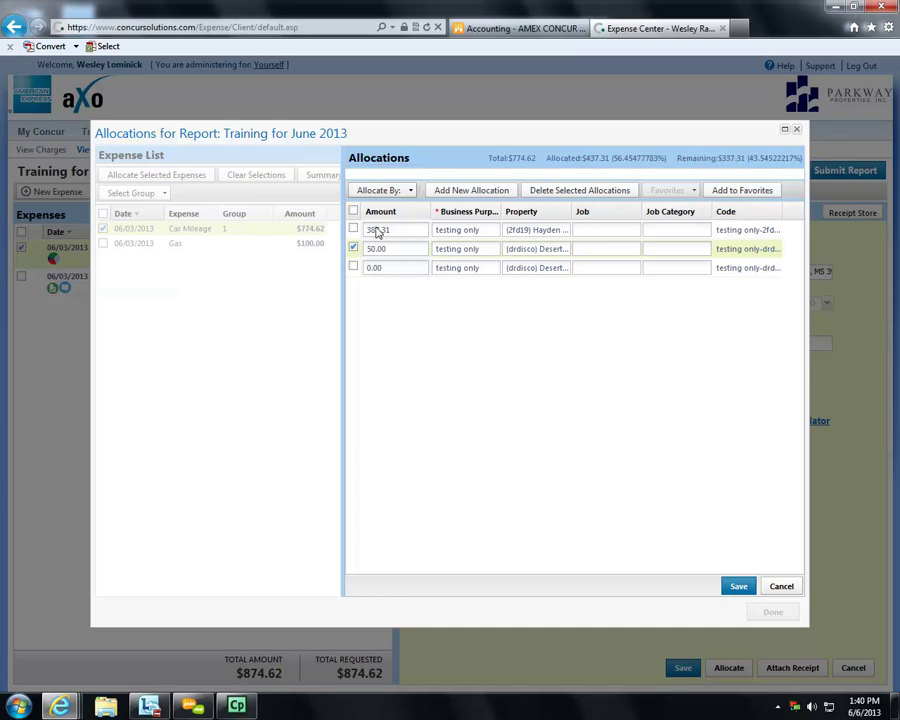
pyautogui.click(784, 587)
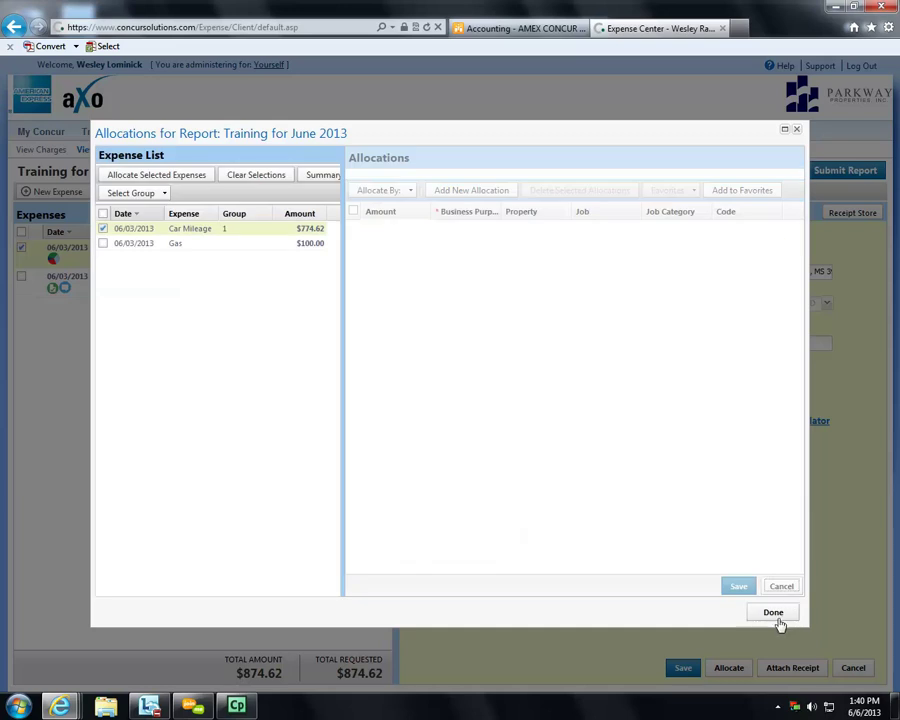
pyautogui.click(776, 616)
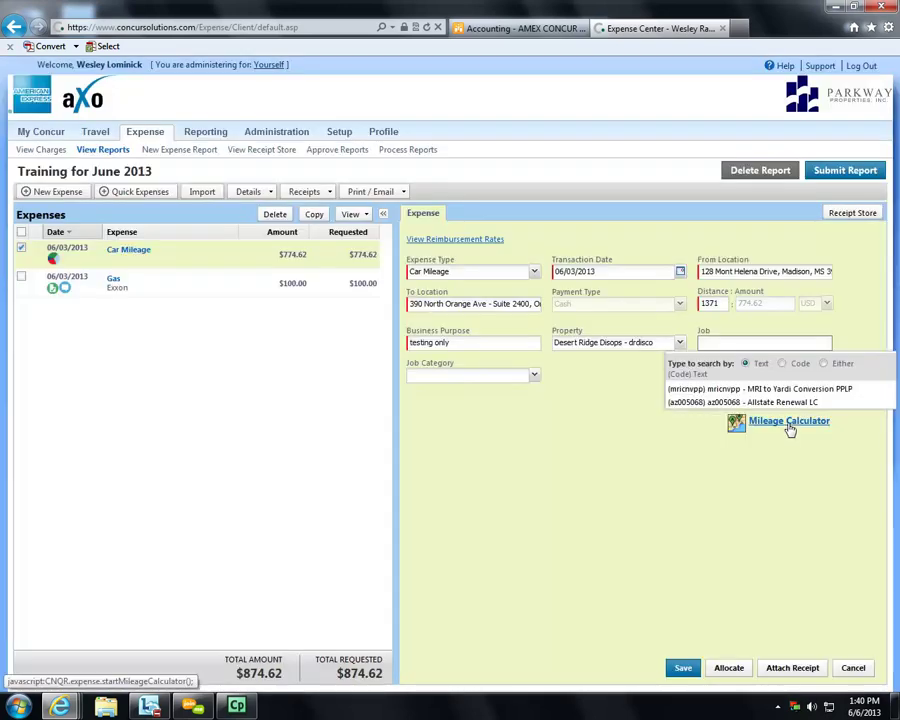
pyautogui.click(790, 429)
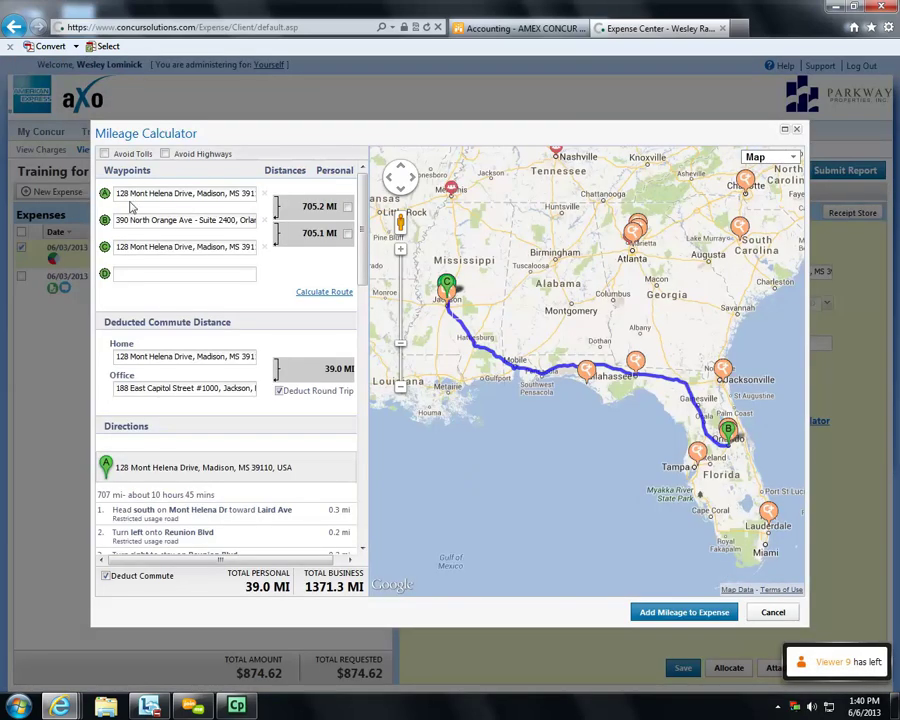
pyautogui.click(130, 273)
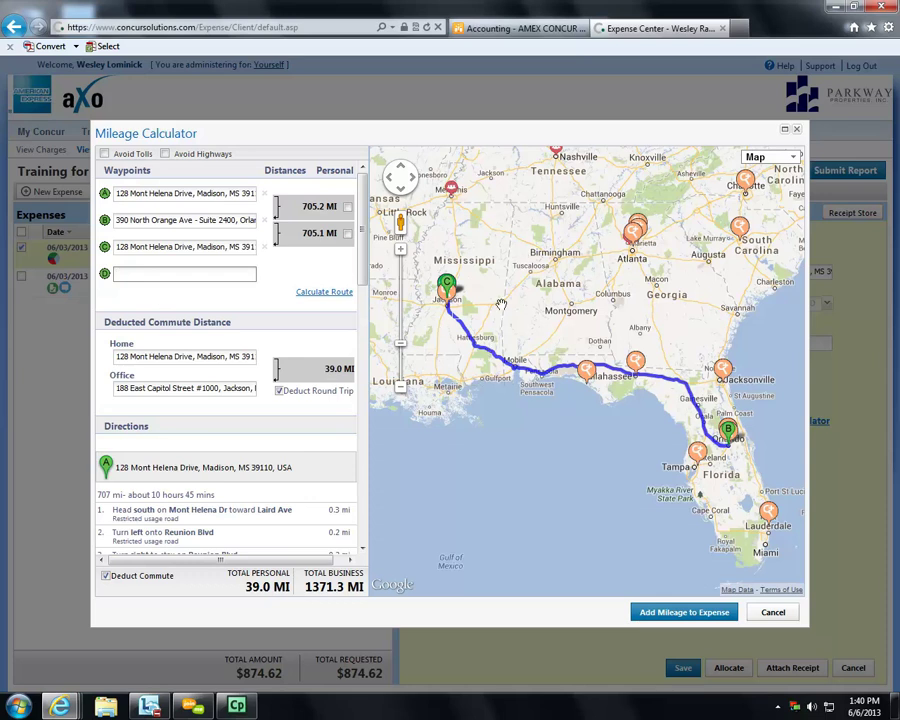
pyautogui.click(634, 236)
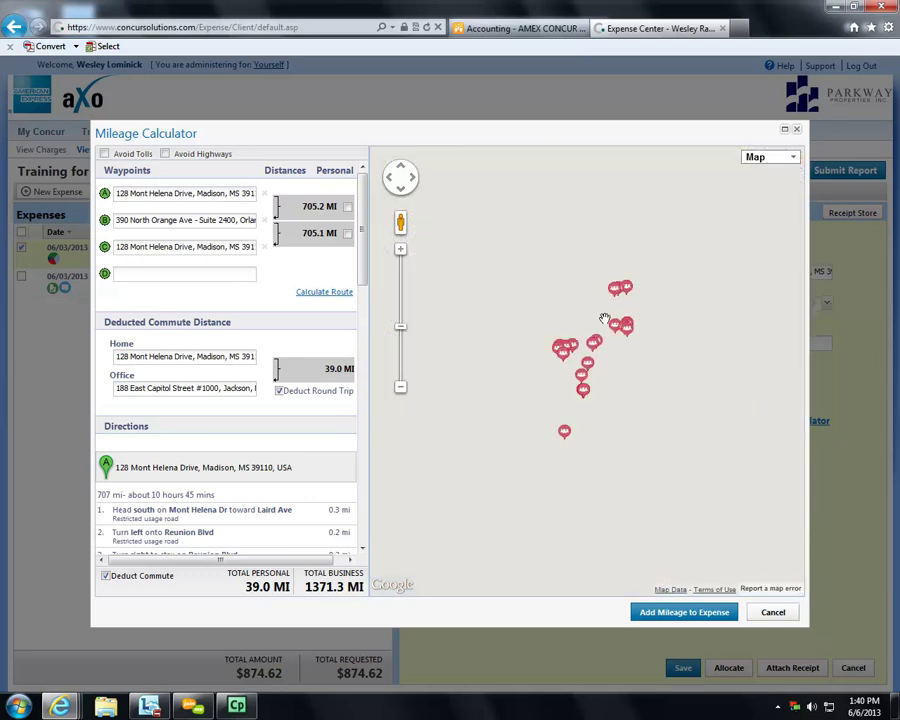
pyautogui.click(593, 350)
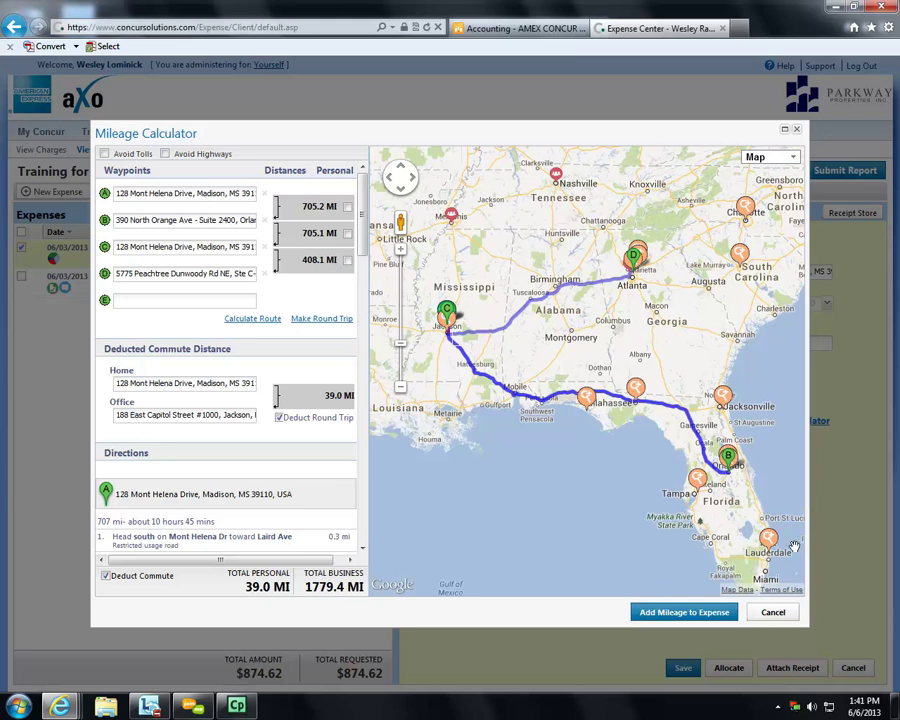
pyautogui.click(770, 614)
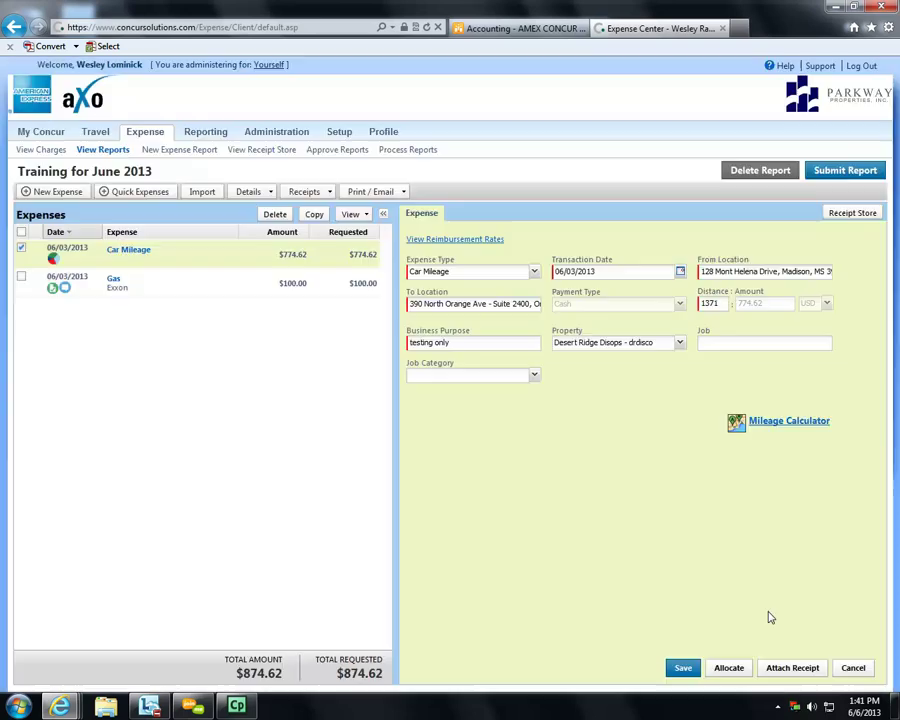
pyautogui.doubleClick(716, 302)
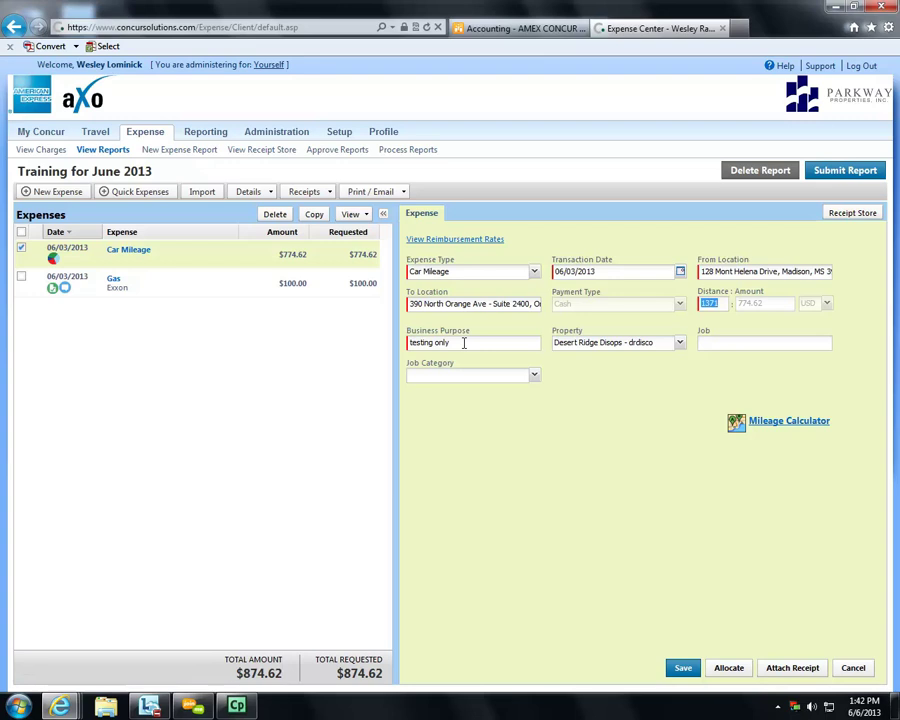
pyautogui.tripleClick(462, 341)
pyautogui.click(511, 477)
pyautogui.click(200, 705)
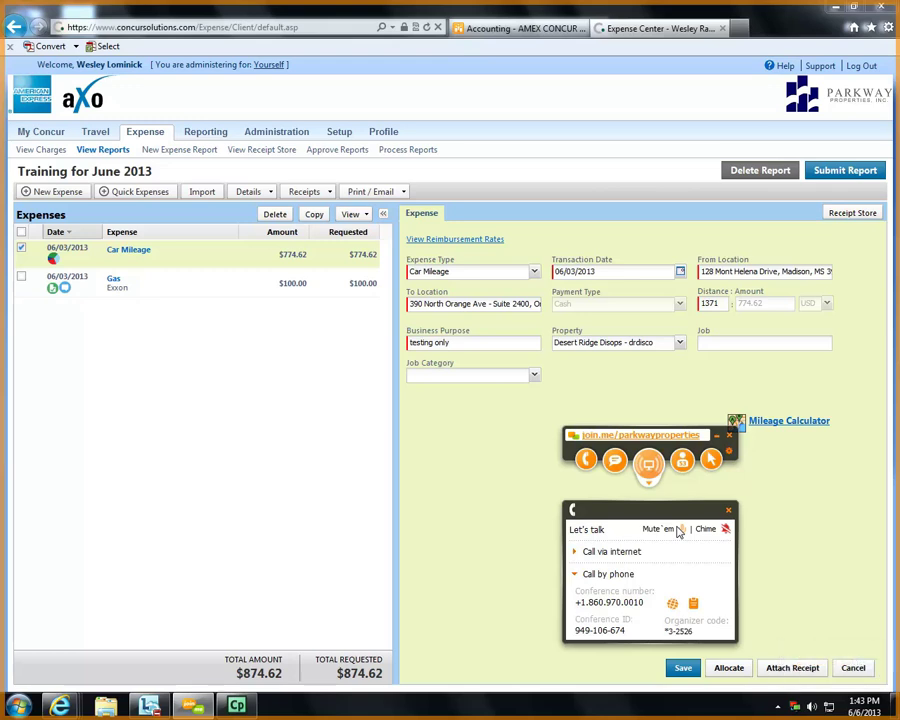
pyautogui.click(678, 531)
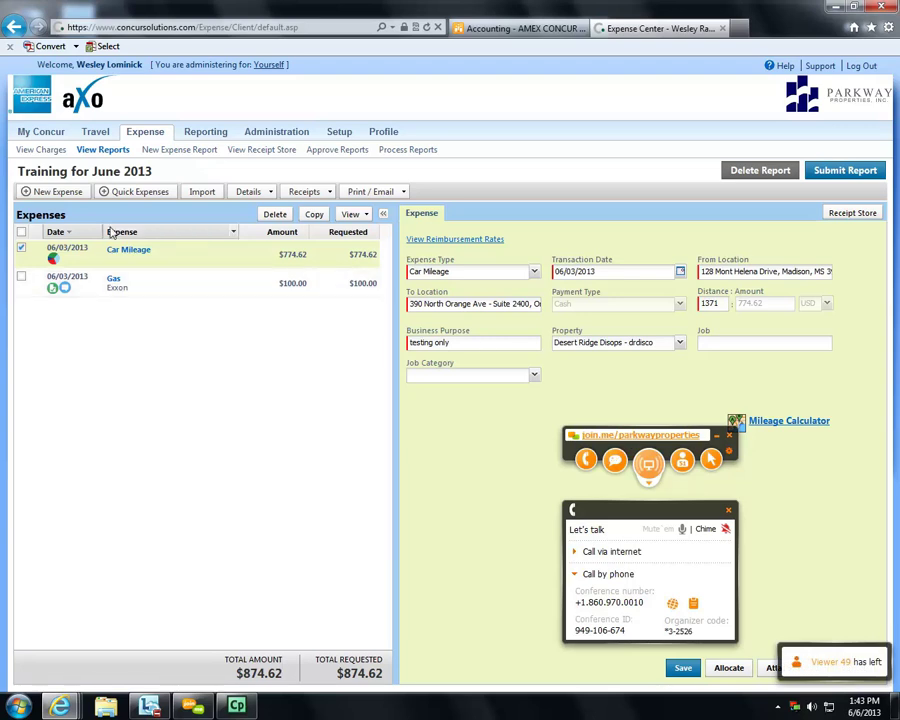
# - Go to the My Concur home page and scroll through its trip search and expense reports
pyautogui.click(42, 138)
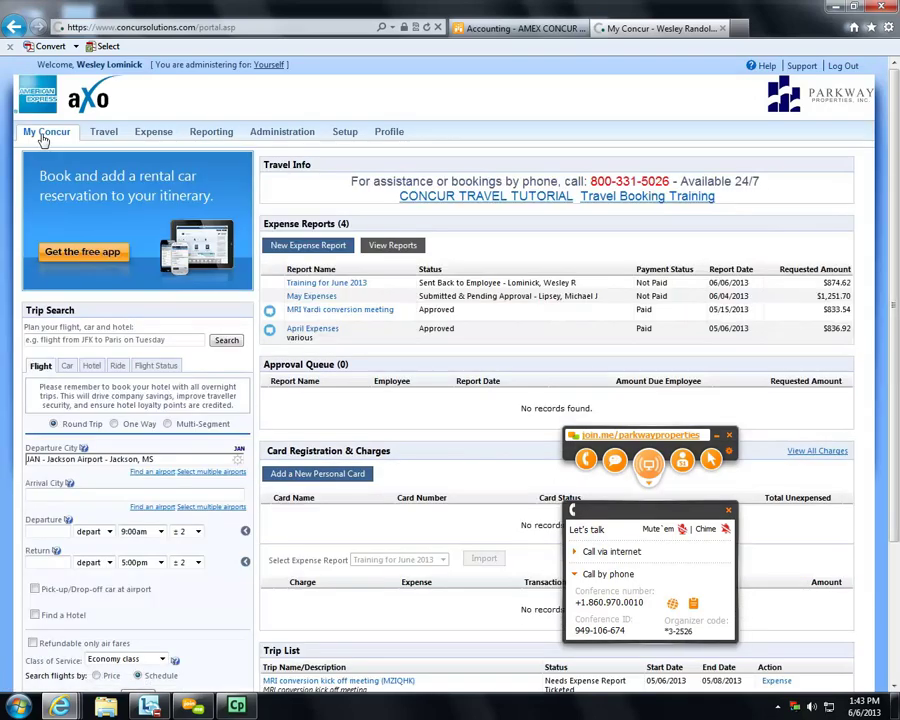
pyautogui.scroll(-4, 203, 476)
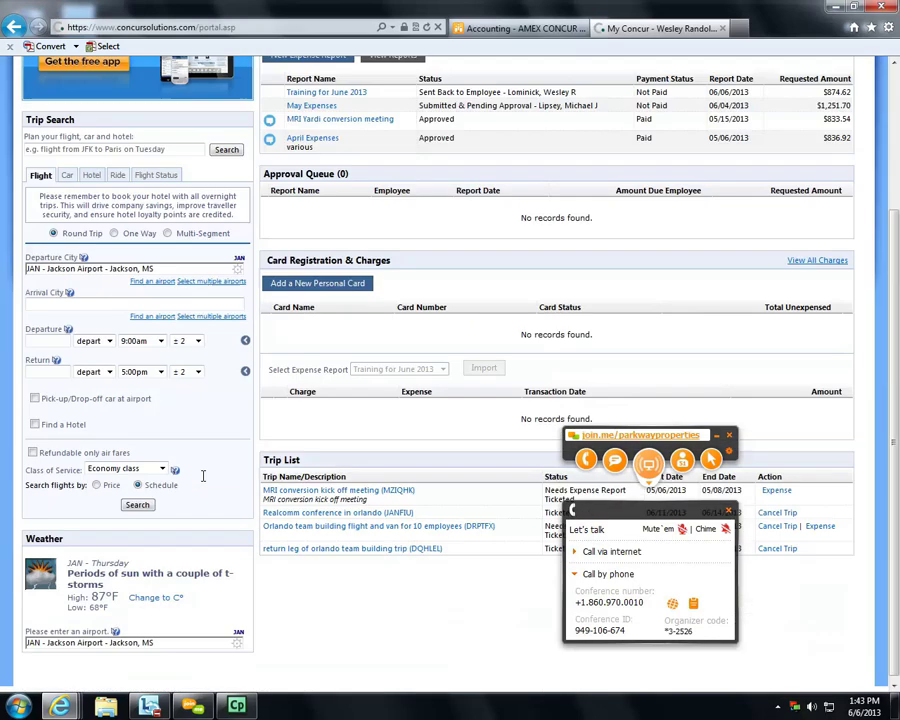
pyautogui.scroll(2, 203, 476)
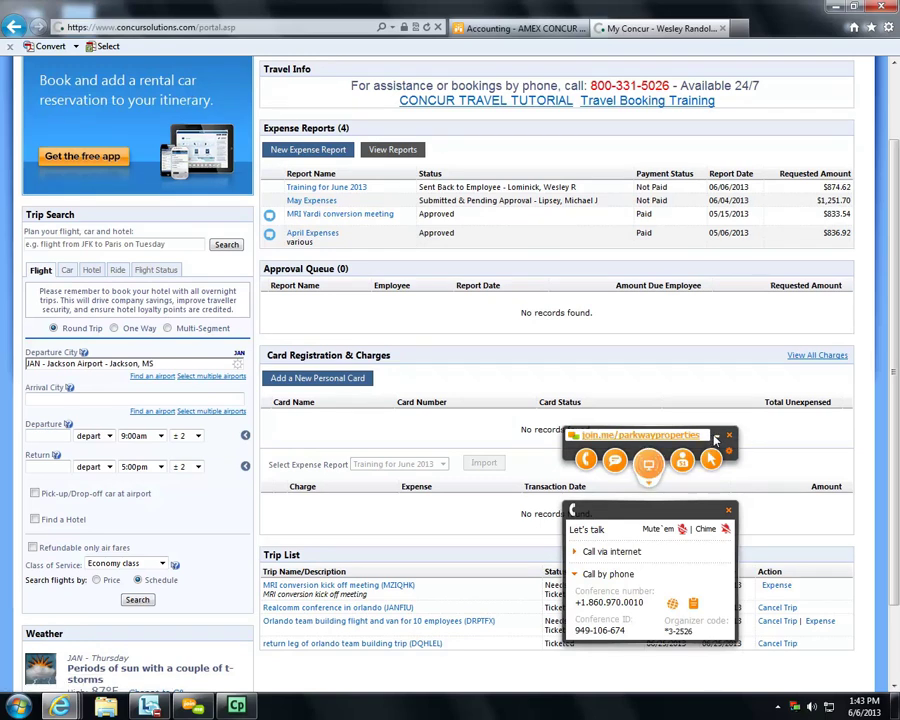
# - Enter 'orlando fl' as the arrival city and set departure to June 17
pyautogui.click(716, 437)
pyautogui.click(66, 398)
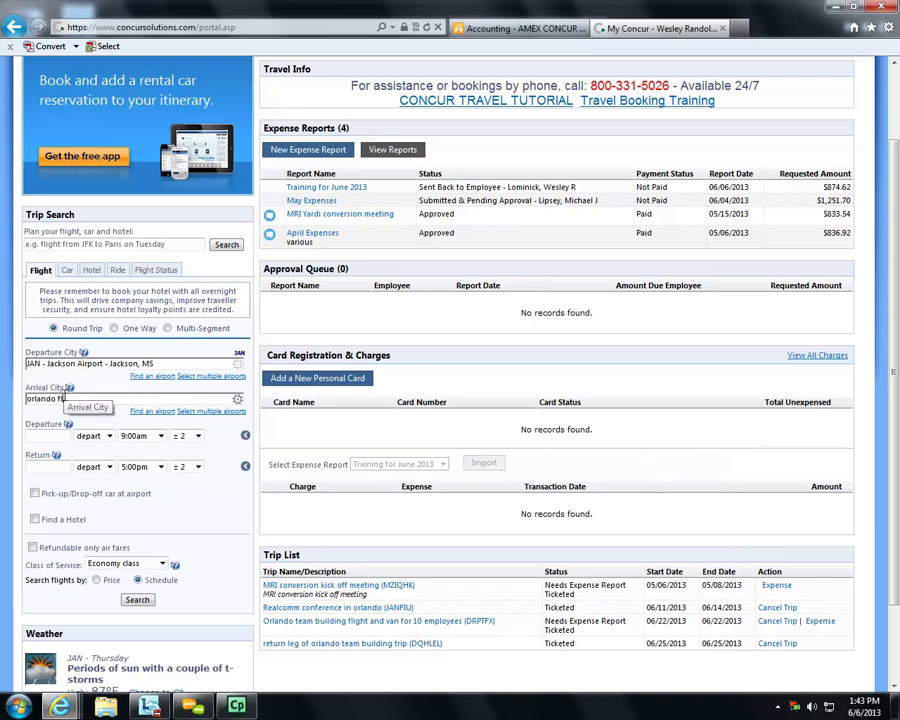
pyautogui.write('orlando fl')
pyautogui.click(40, 435)
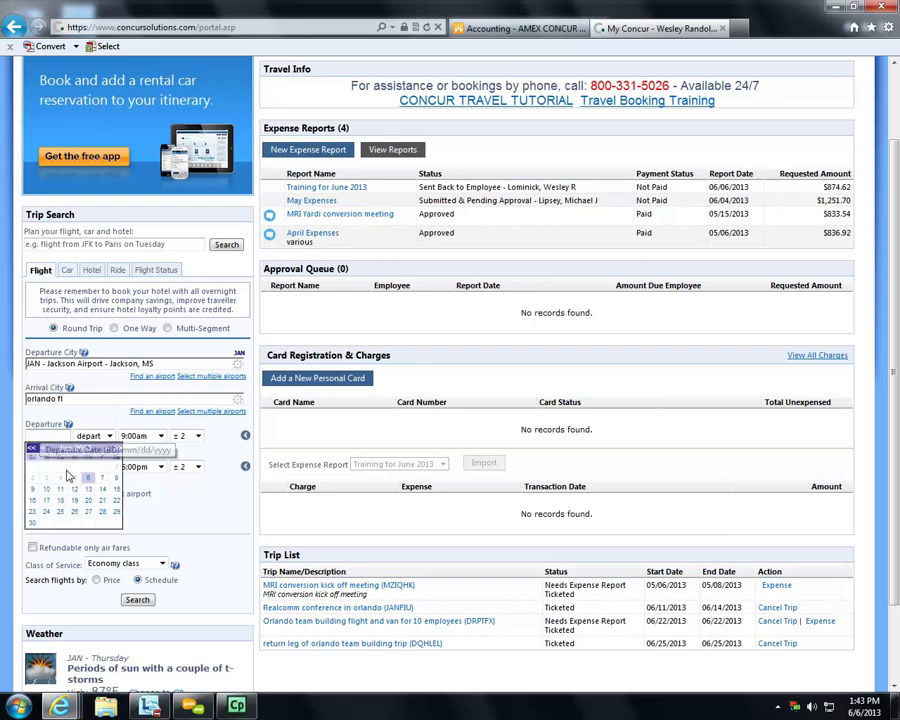
pyautogui.click(48, 502)
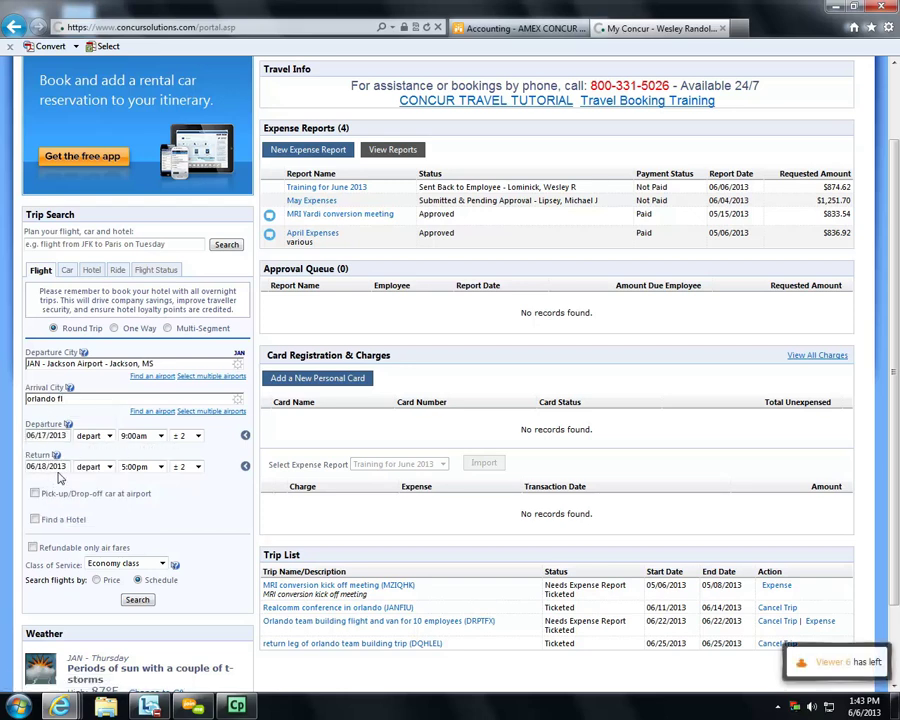
# - Add a hotel search near a company location, run the search, and dismiss the airport warning
pyautogui.click(35, 520)
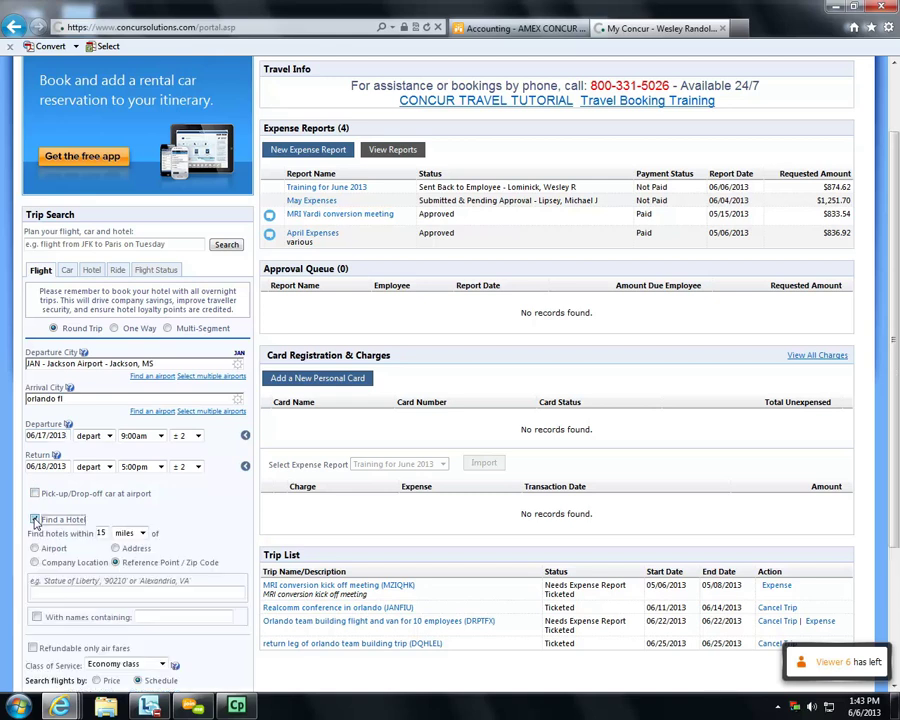
pyautogui.scroll(-2, 36, 518)
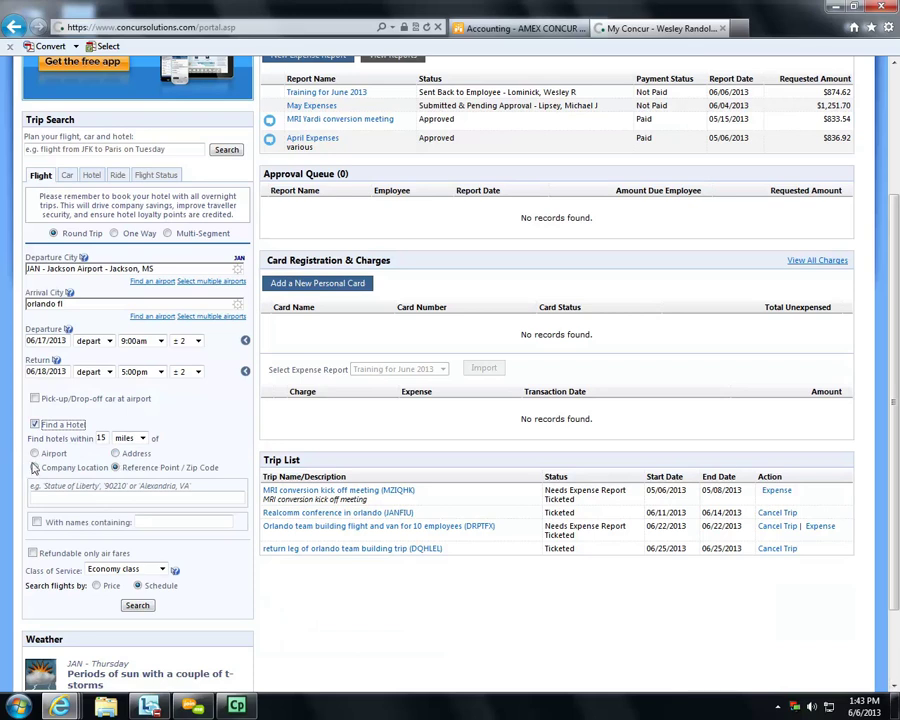
pyautogui.click(34, 468)
pyautogui.click(55, 498)
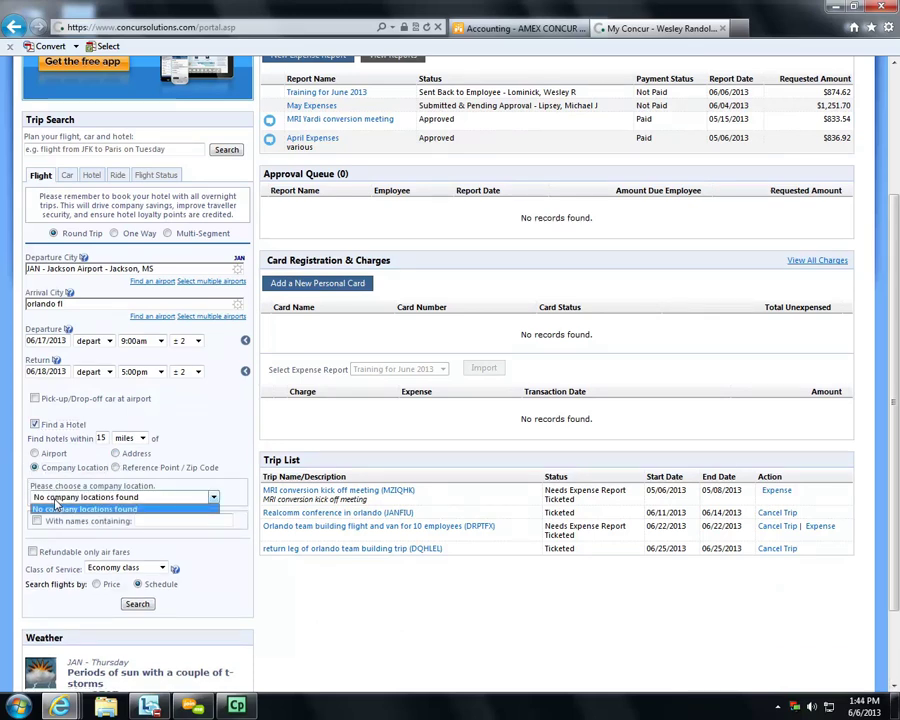
pyautogui.click(55, 508)
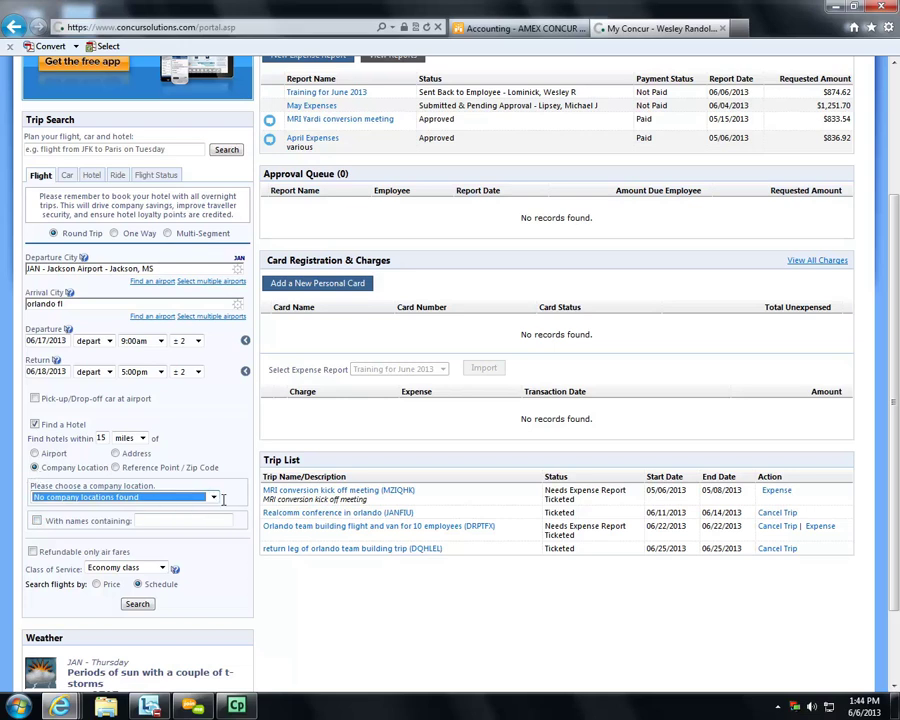
pyautogui.click(214, 497)
pyautogui.click(220, 504)
pyautogui.click(137, 605)
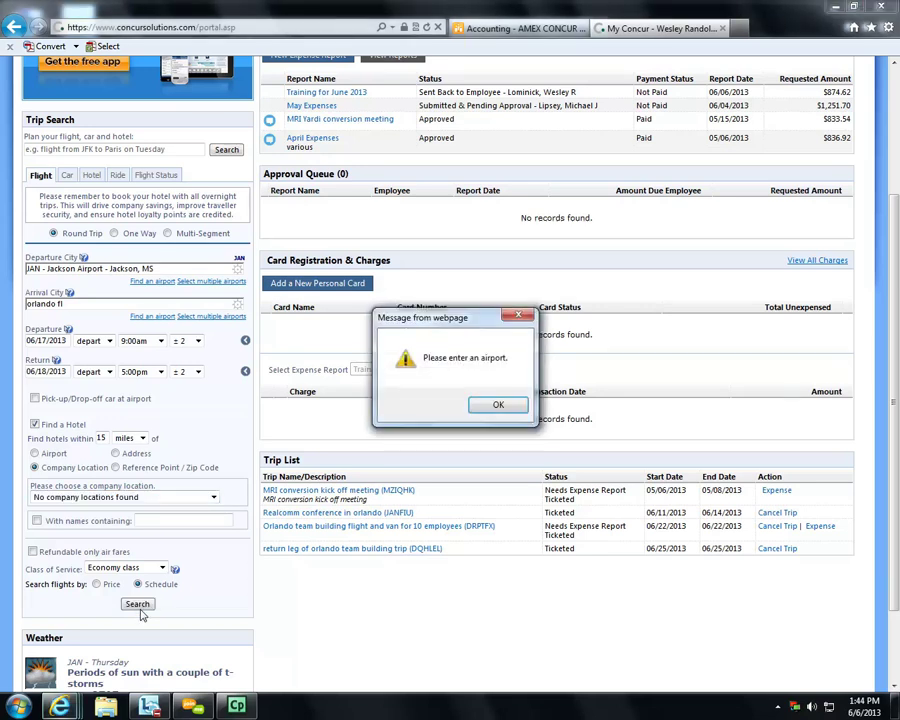
pyautogui.click(477, 411)
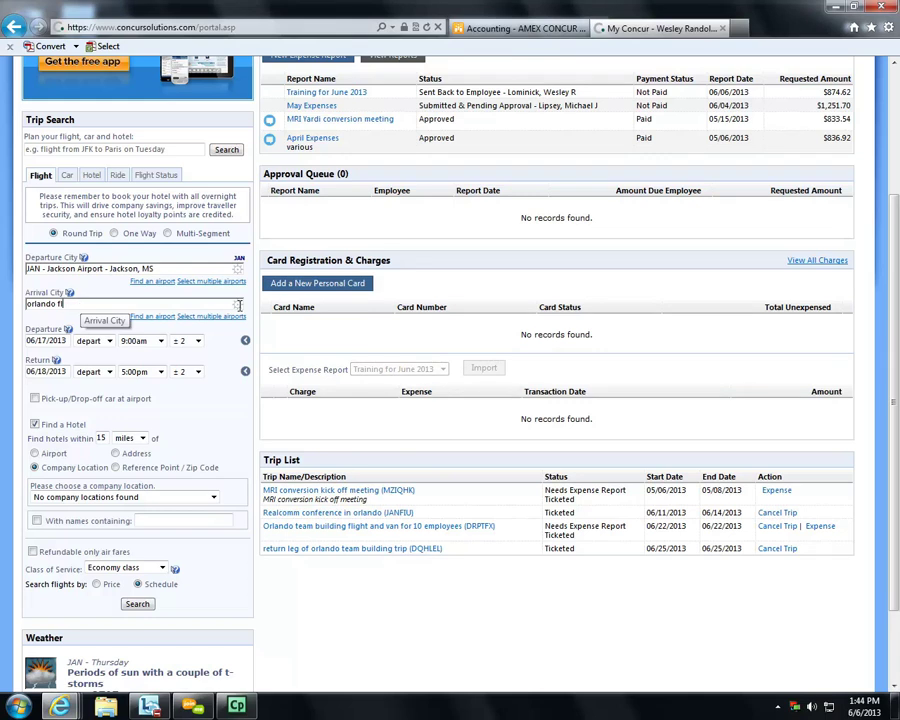
# - Search flights to MCO - Orlando Intl Arpt with hotels near Corporate (Orlando)
pyautogui.moveTo(164, 305); pyautogui.dragTo(15, 302)
pyautogui.write('mco')
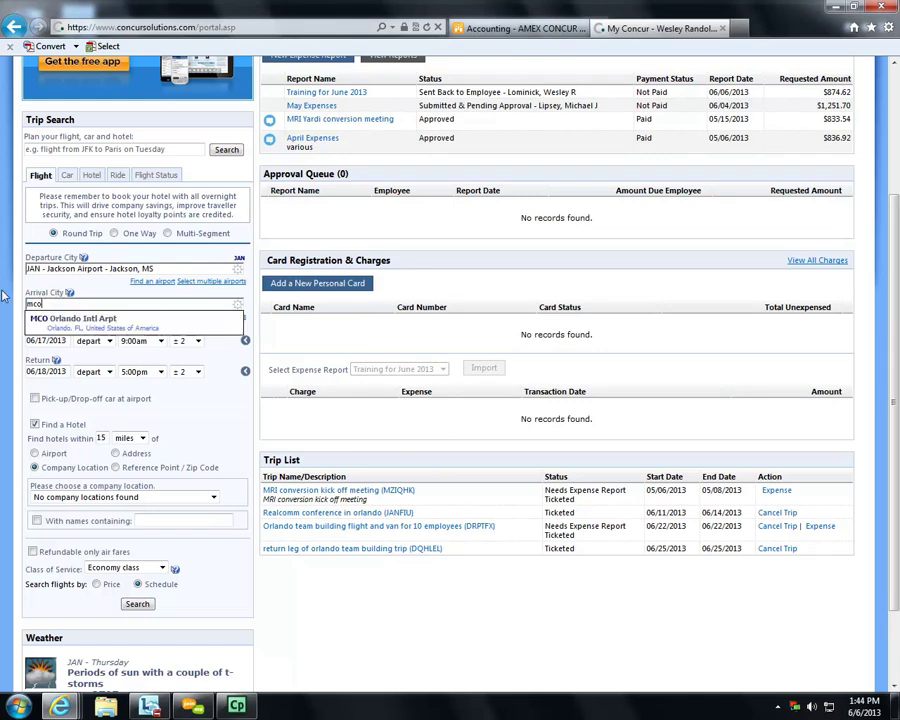
pyautogui.press('Down')
pyautogui.press('Return')
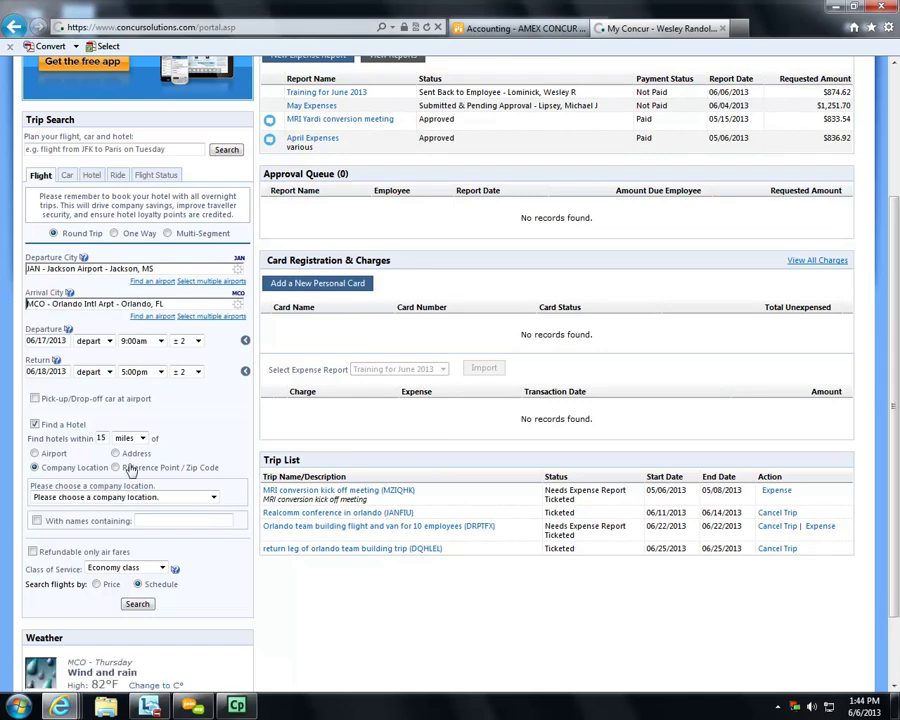
pyautogui.click(211, 497)
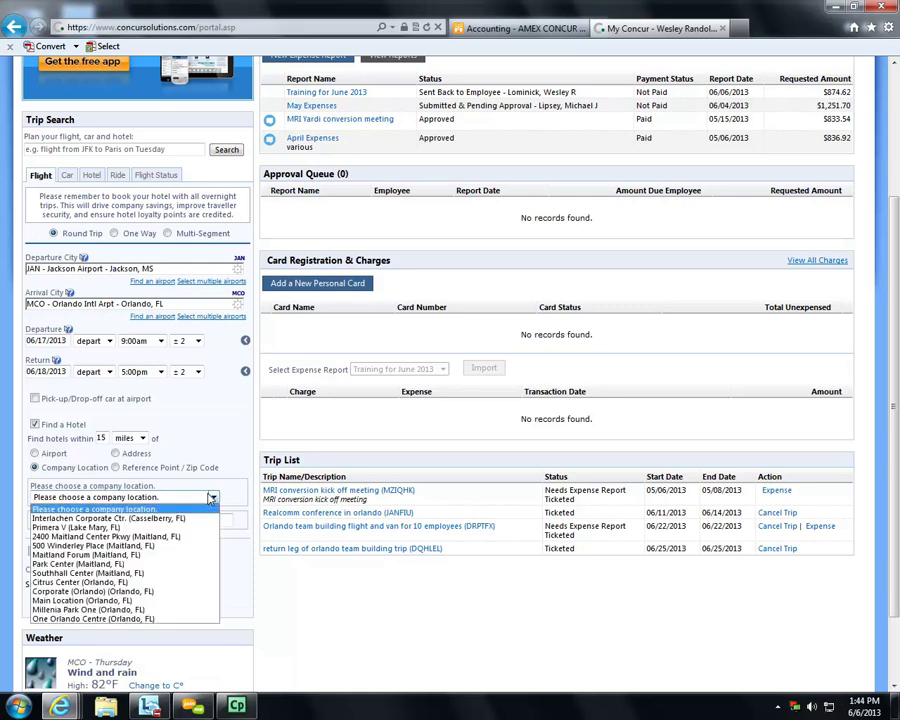
pyautogui.click(115, 591)
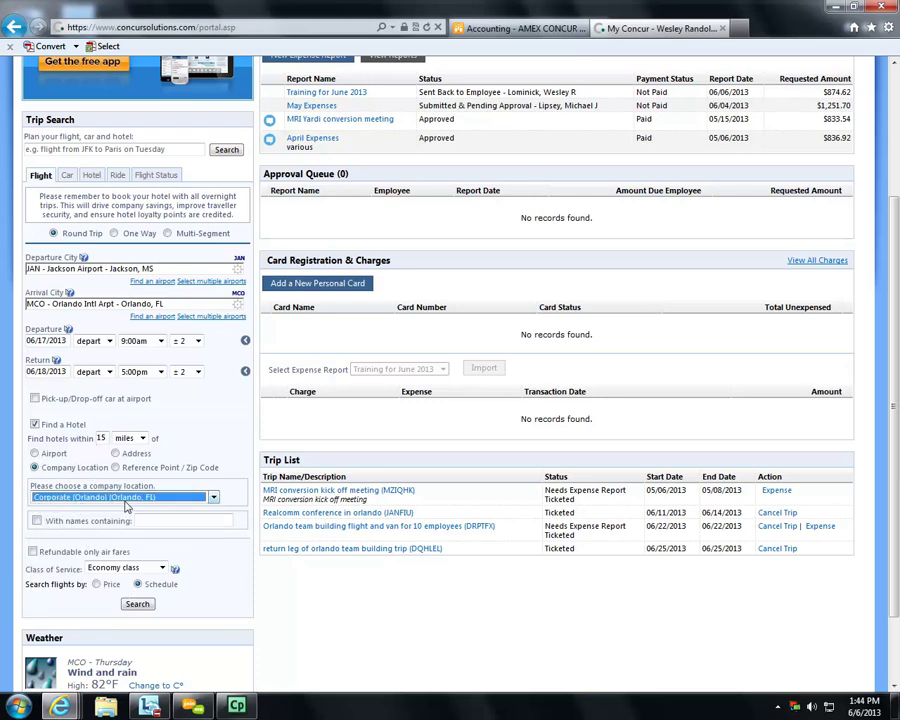
pyautogui.click(137, 603)
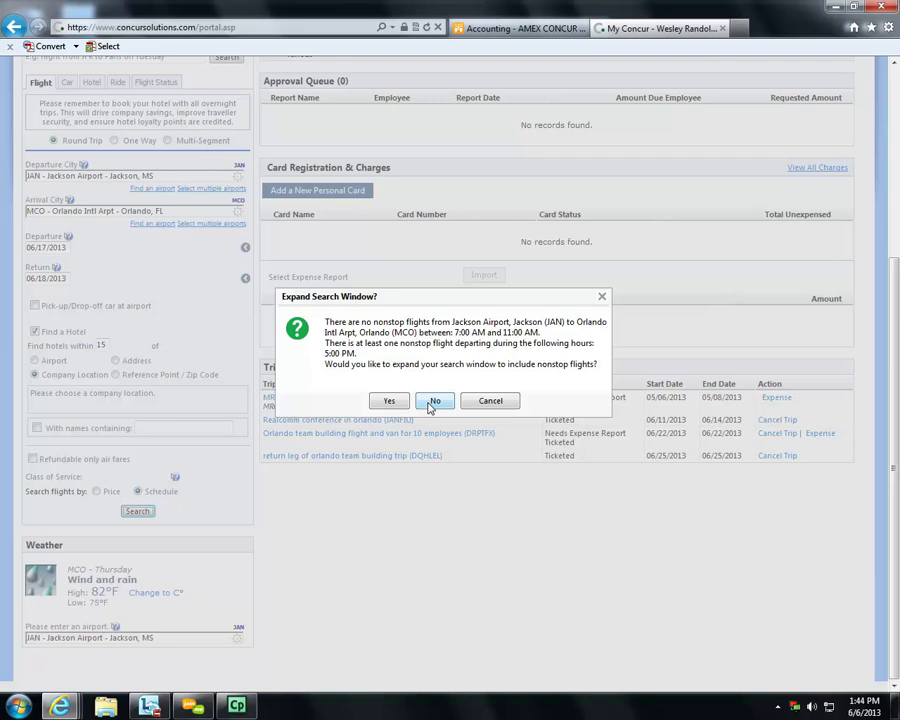
# - Decline both Expand Search Window prompts, keeping the original outbound and return time windows
pyautogui.click(391, 401)
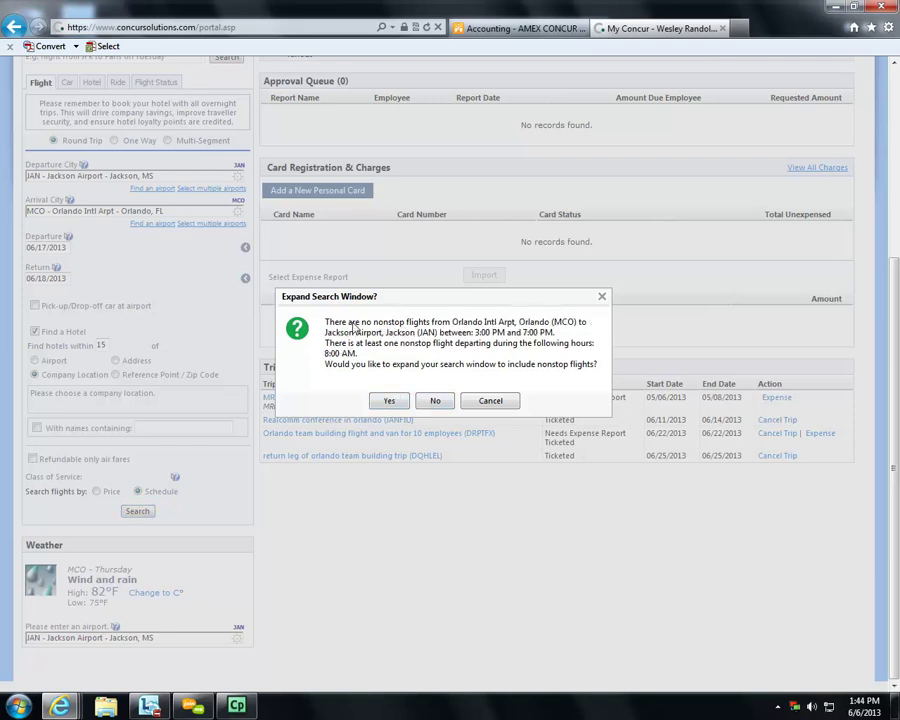
pyautogui.click(432, 401)
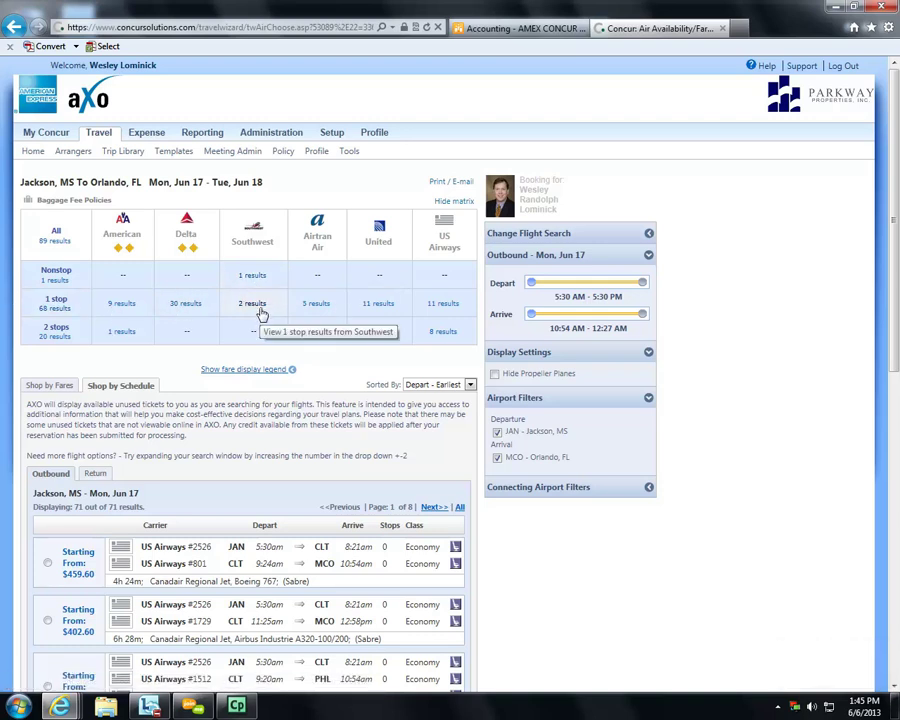
# - Filter to Delta one-stop flights and select the $1067.10 Delta 5198/2369 outbound departing Jackson 9:07am
pyautogui.click(175, 303)
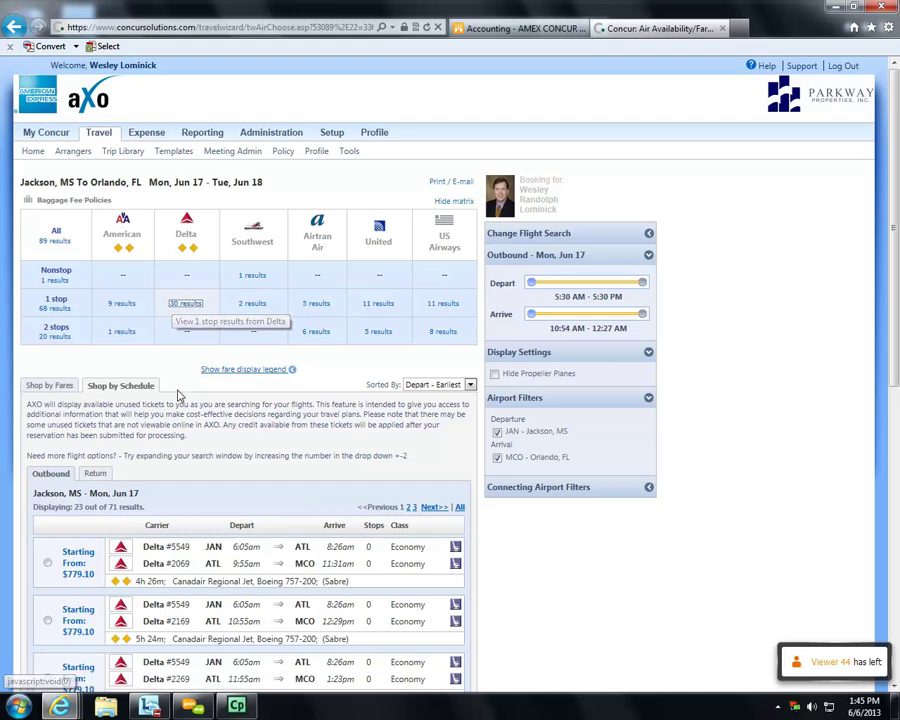
pyautogui.scroll(-3, 295, 612)
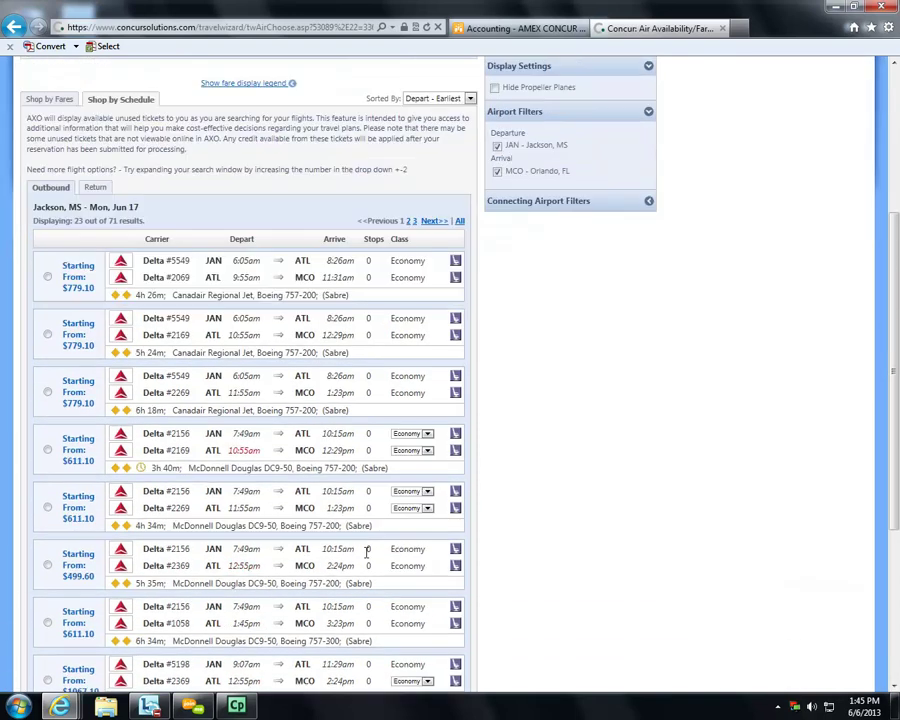
pyautogui.scroll(1, 268, 476)
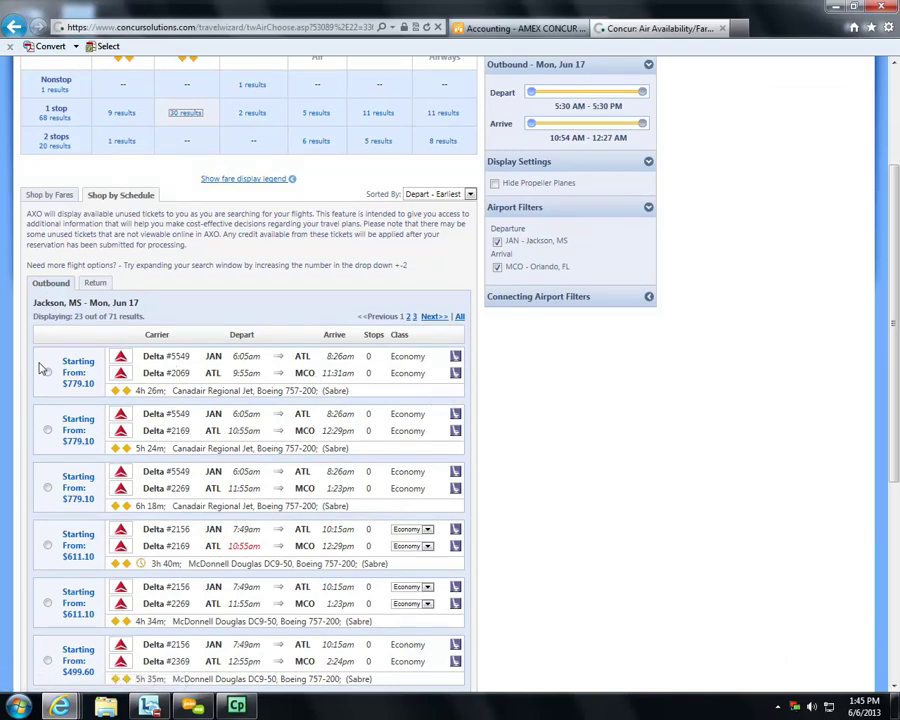
pyautogui.scroll(-1, 66, 338)
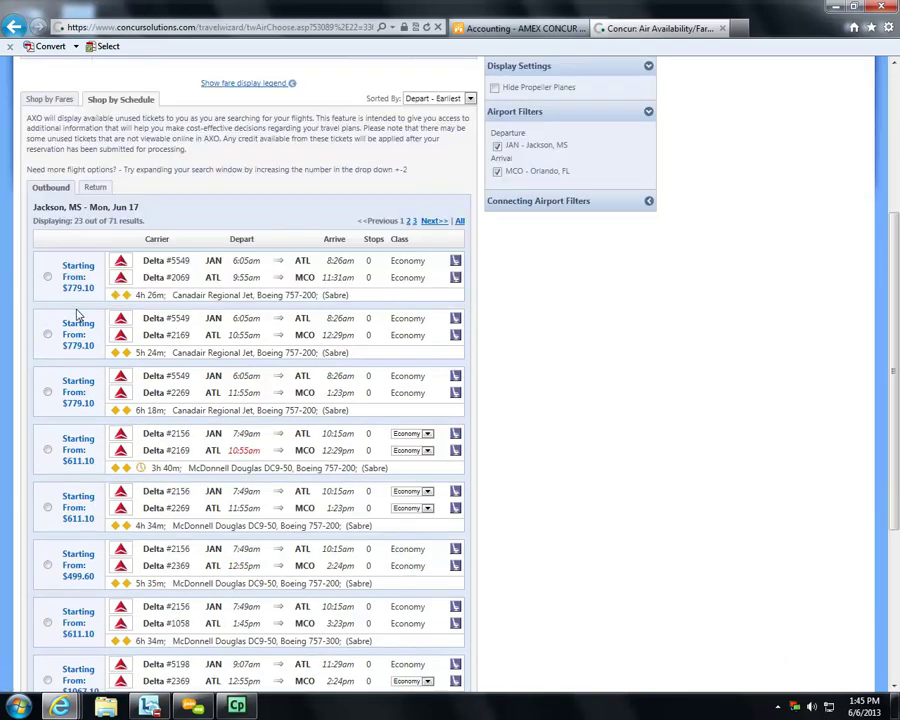
pyautogui.scroll(-3, 114, 432)
pyautogui.scroll(2, 114, 432)
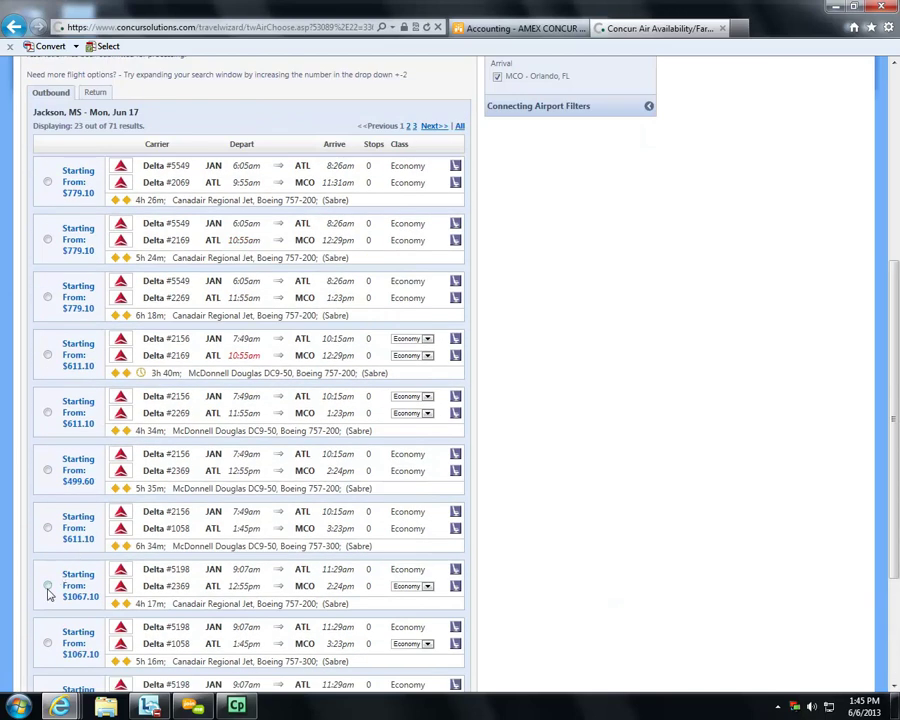
pyautogui.click(47, 585)
pyautogui.scroll(2, 188, 478)
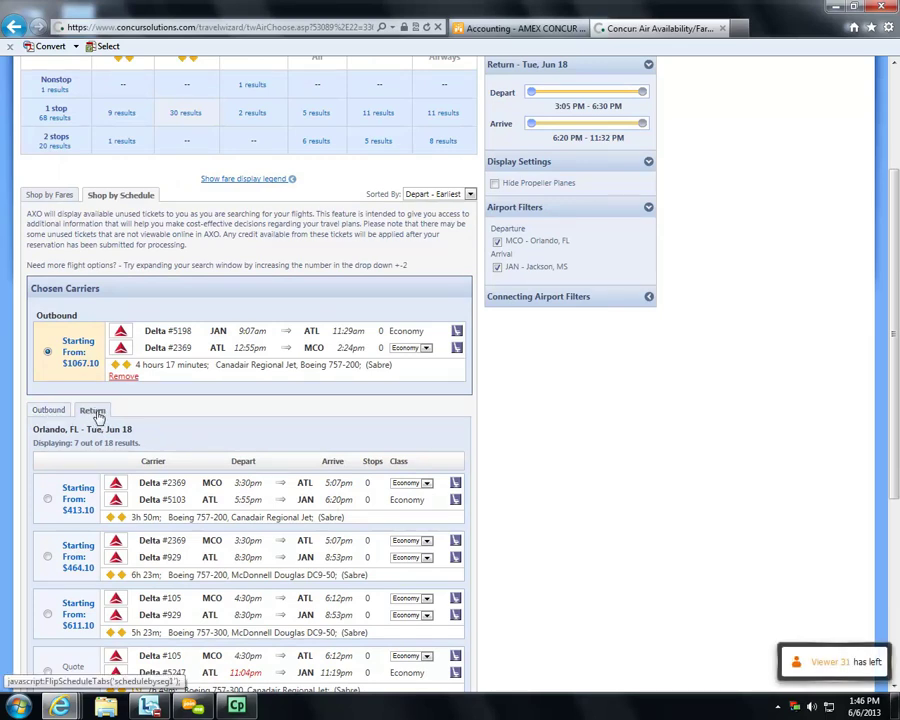
# - Select the $464.10 Delta 2369/929 return departing Orlando at 3:30pm
pyautogui.scroll(-2, 226, 438)
pyautogui.scroll(-2, 117, 463)
pyautogui.scroll(-3, 117, 463)
pyautogui.scroll(2, 66, 472)
pyautogui.click(47, 367)
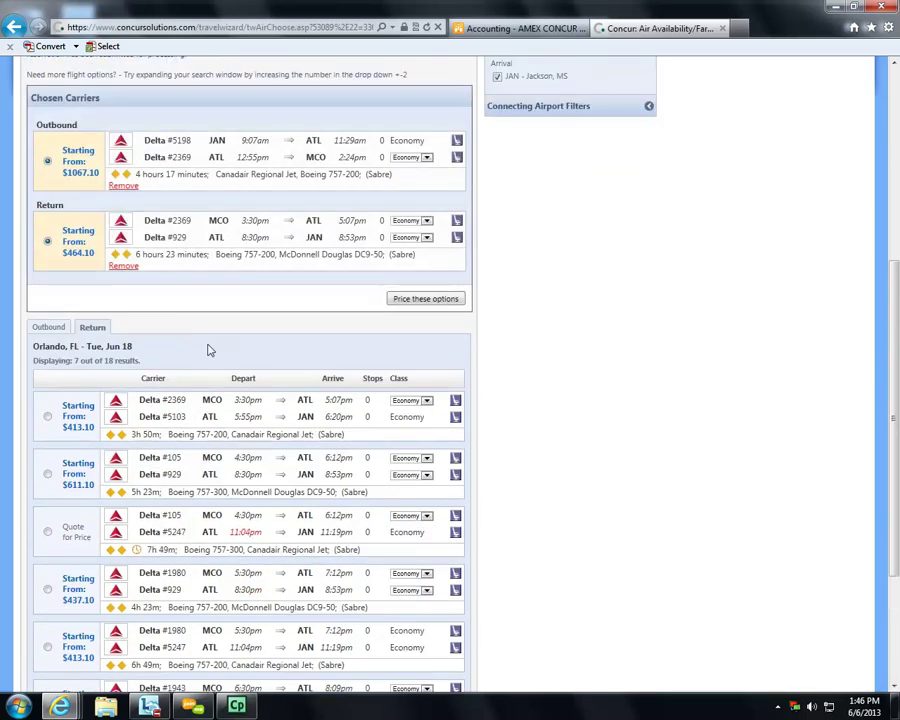
# - Price the chosen Delta round trip, which totals $1095.75
pyautogui.scroll(2, 235, 294)
pyautogui.scroll(2, 185, 228)
pyautogui.scroll(2, 208, 266)
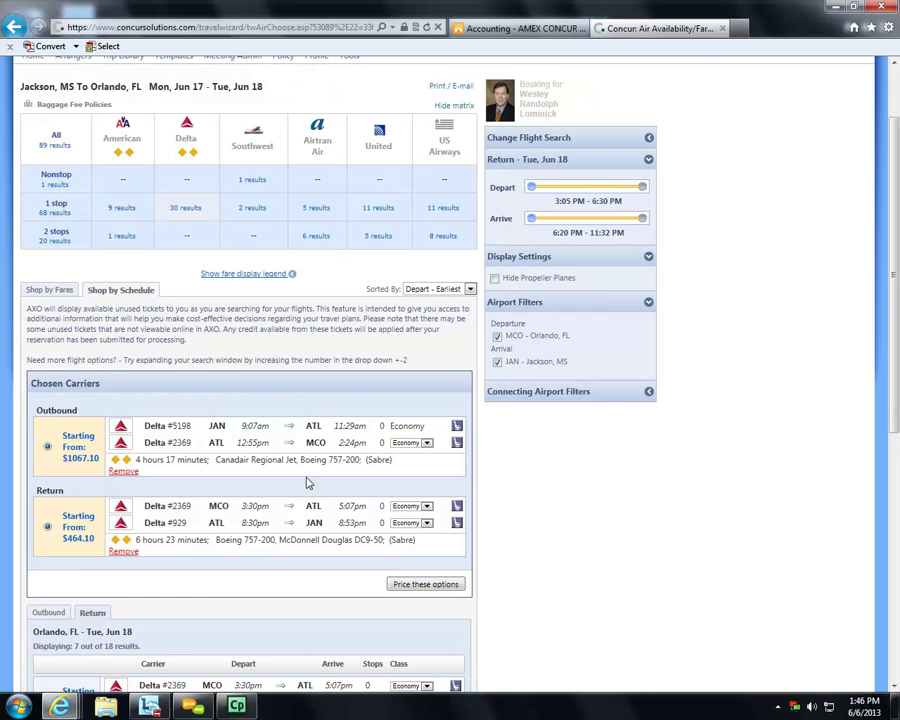
pyautogui.click(419, 586)
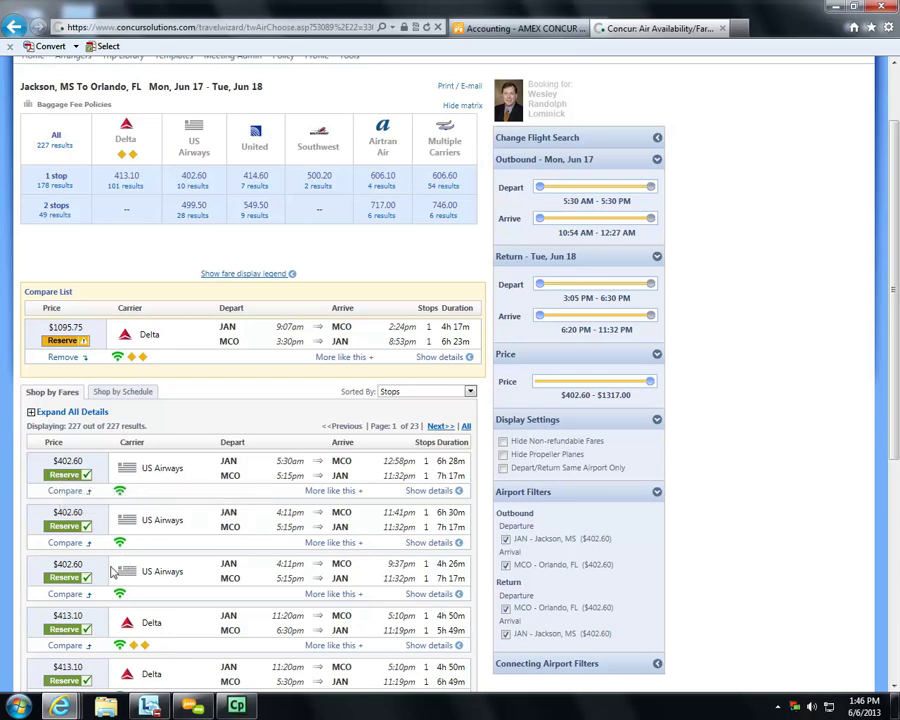
pyautogui.scroll(-3, 164, 601)
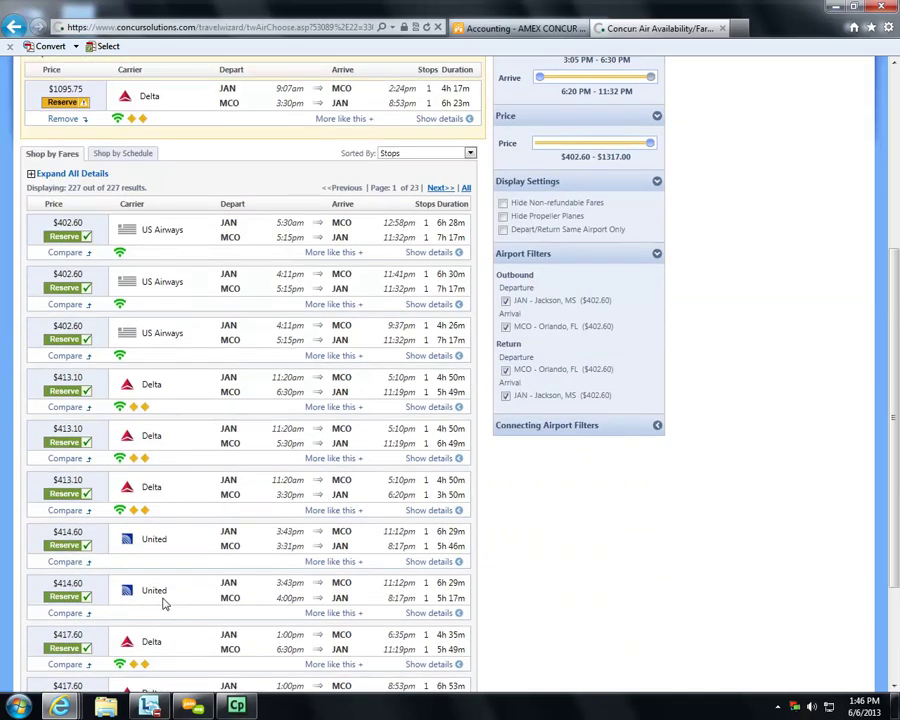
pyautogui.scroll(-2, 164, 601)
pyautogui.scroll(6, 160, 436)
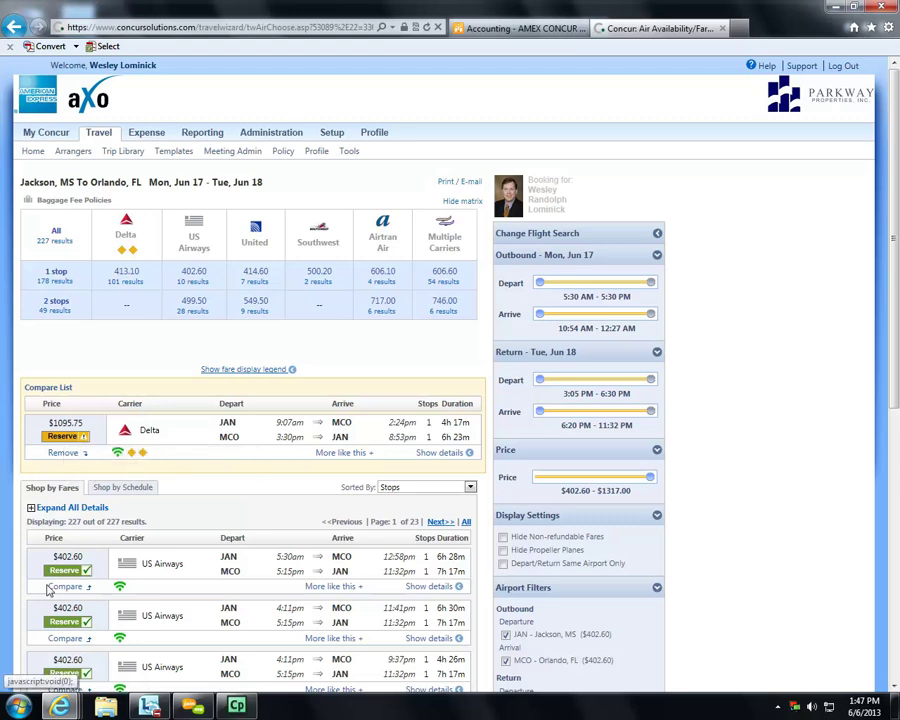
# - Reserve the $1095.75 Delta round trip and accept the non-refundable ticket warning
pyautogui.click(66, 437)
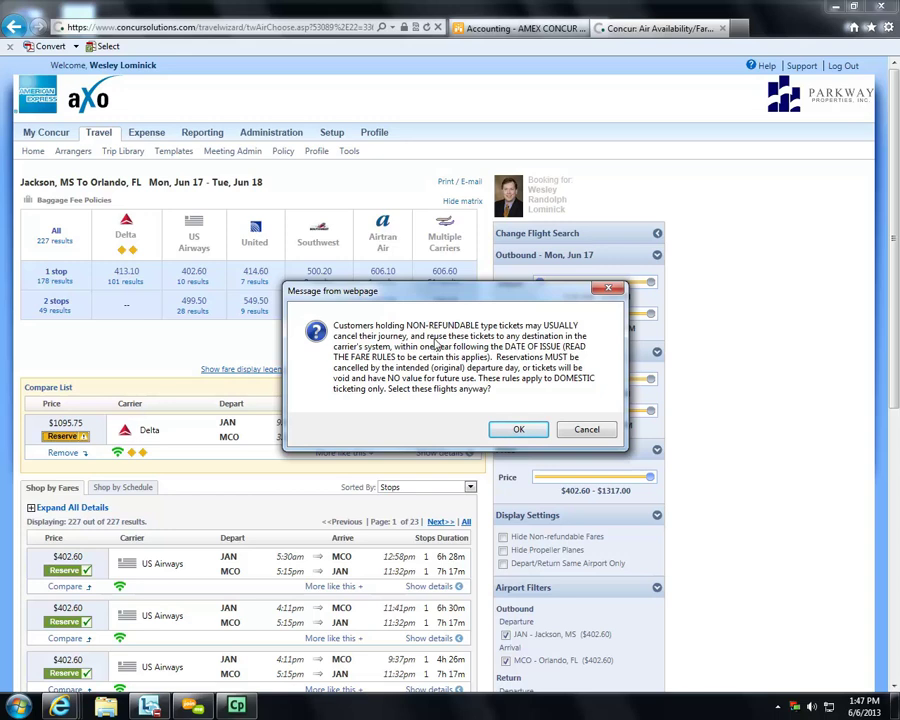
pyautogui.click(519, 429)
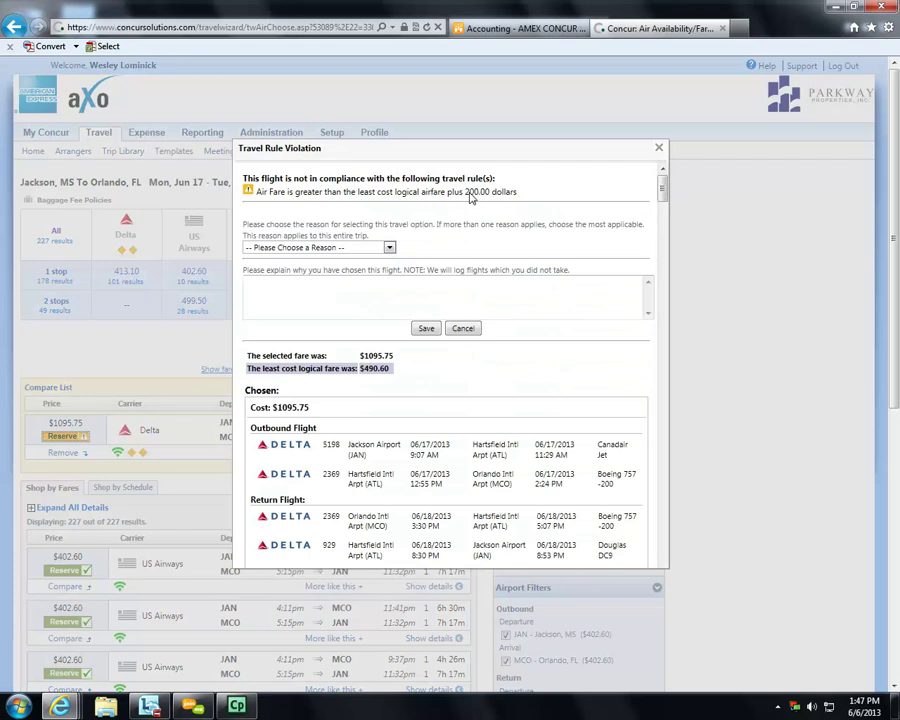
# - Give 'Declined Due to Time Constraints' with an onsite-need explanation as the fare exception reason, and save
pyautogui.click(391, 250)
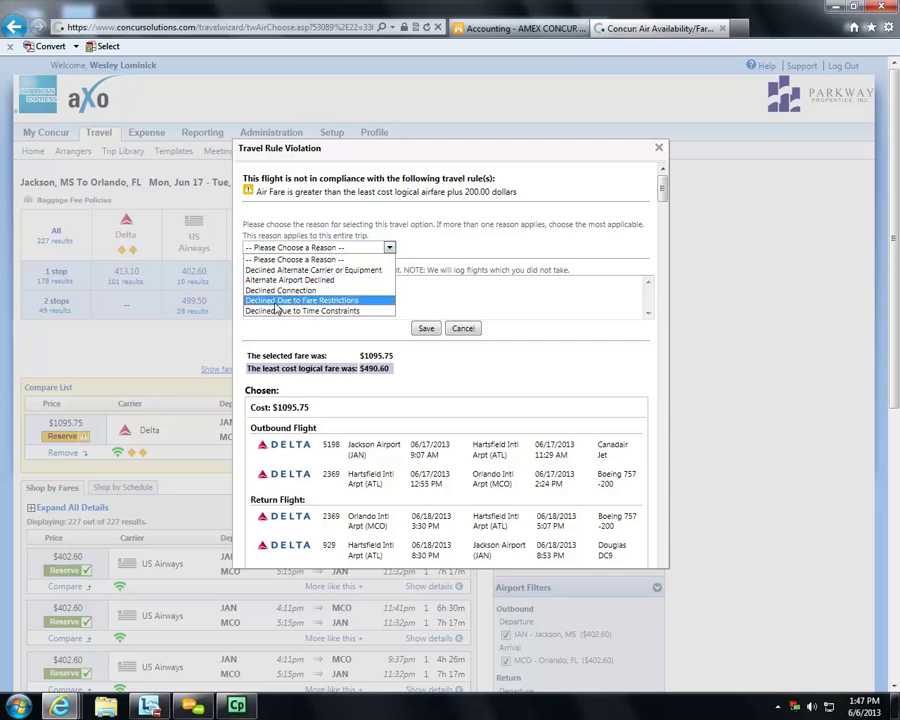
pyautogui.click(271, 312)
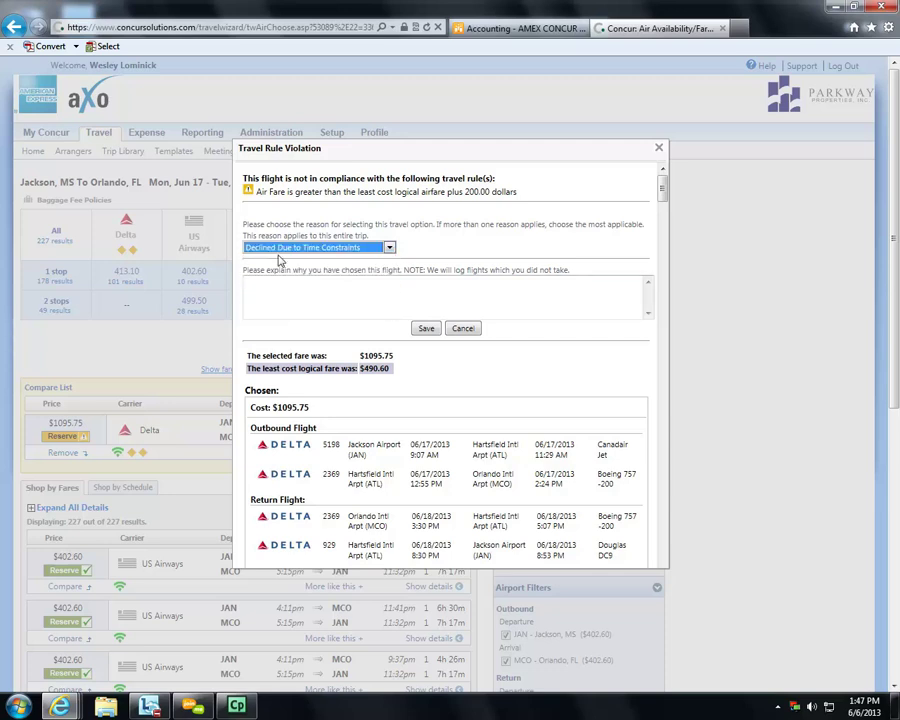
pyautogui.click(321, 293)
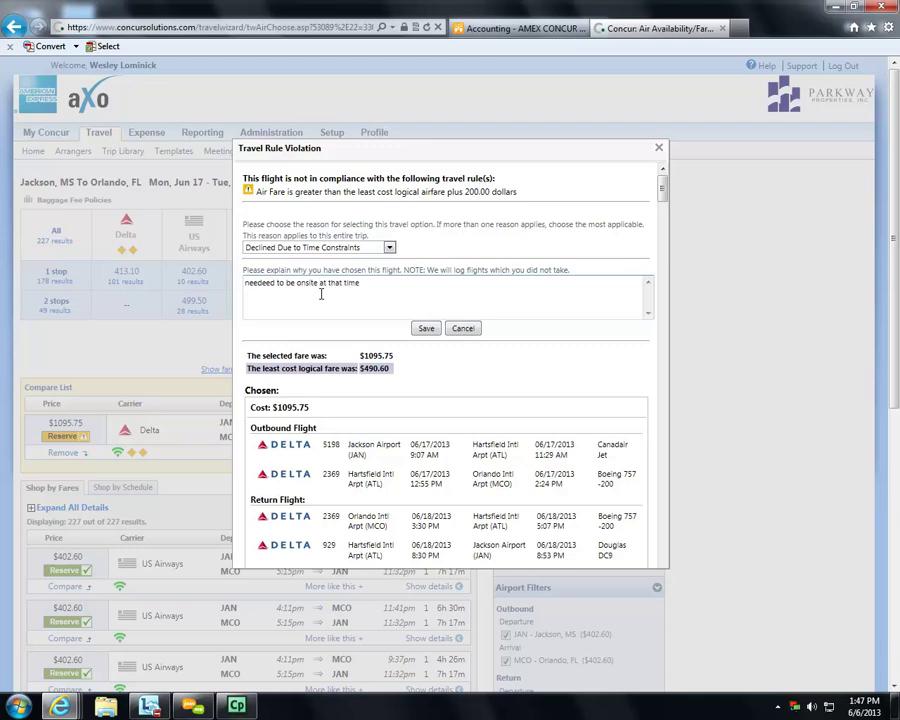
pyautogui.click(433, 330)
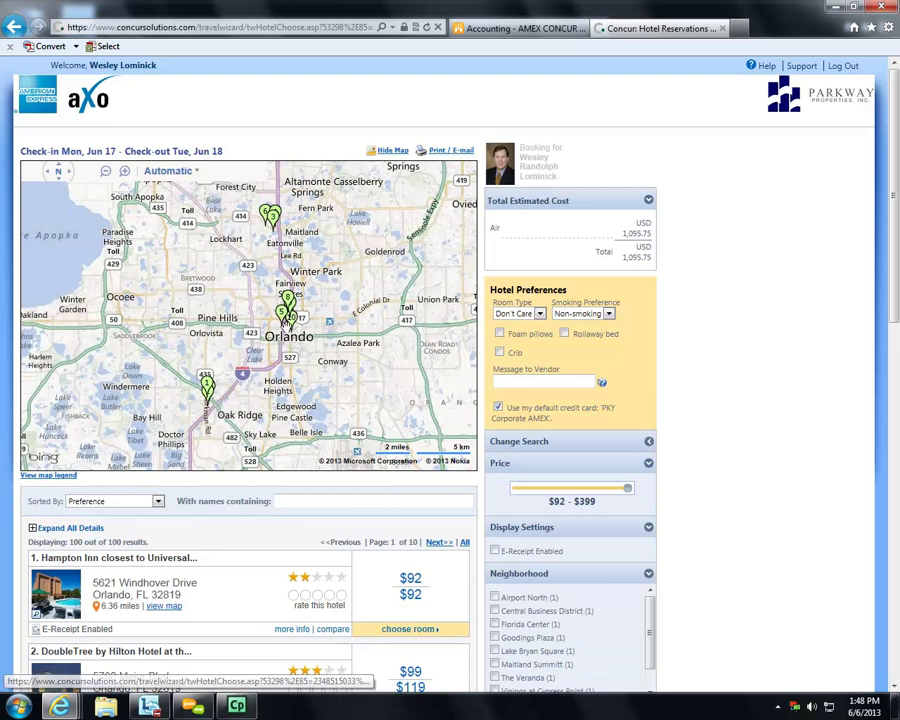
# - Zoom the map to downtown Orlando and review Embassy Suites Orlando - Downtown's hotel details
pyautogui.doubleClick(301, 343)
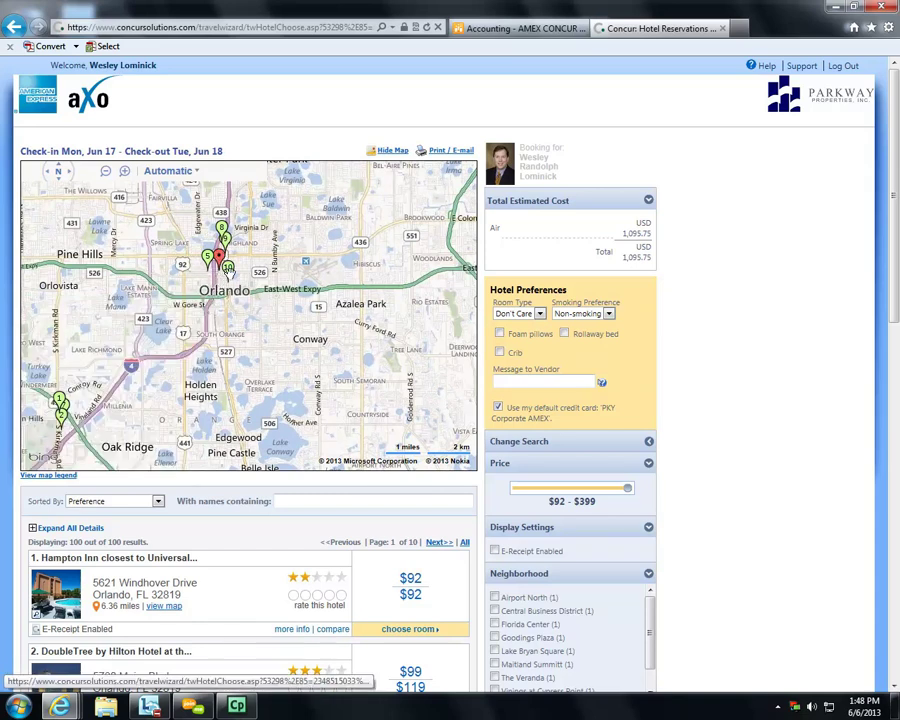
pyautogui.click(228, 268)
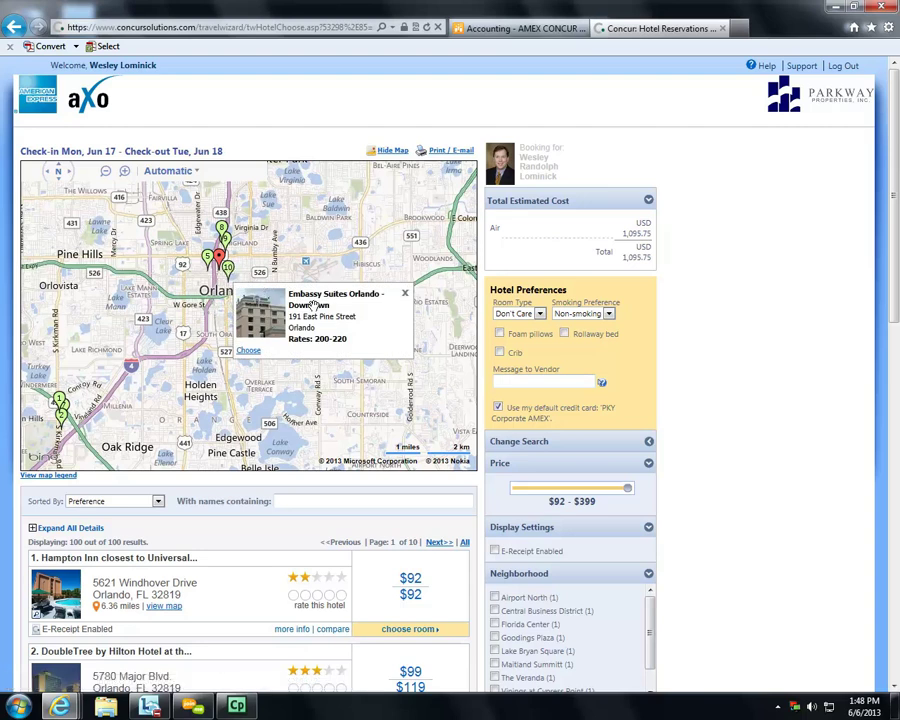
pyautogui.scroll(-3, 208, 620)
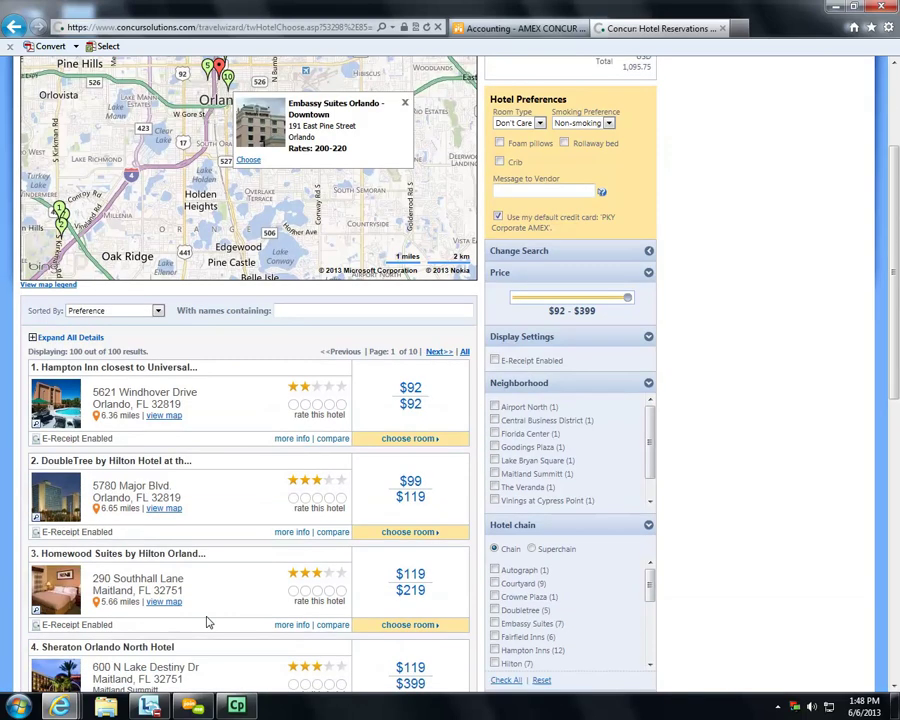
pyautogui.scroll(-10, 208, 622)
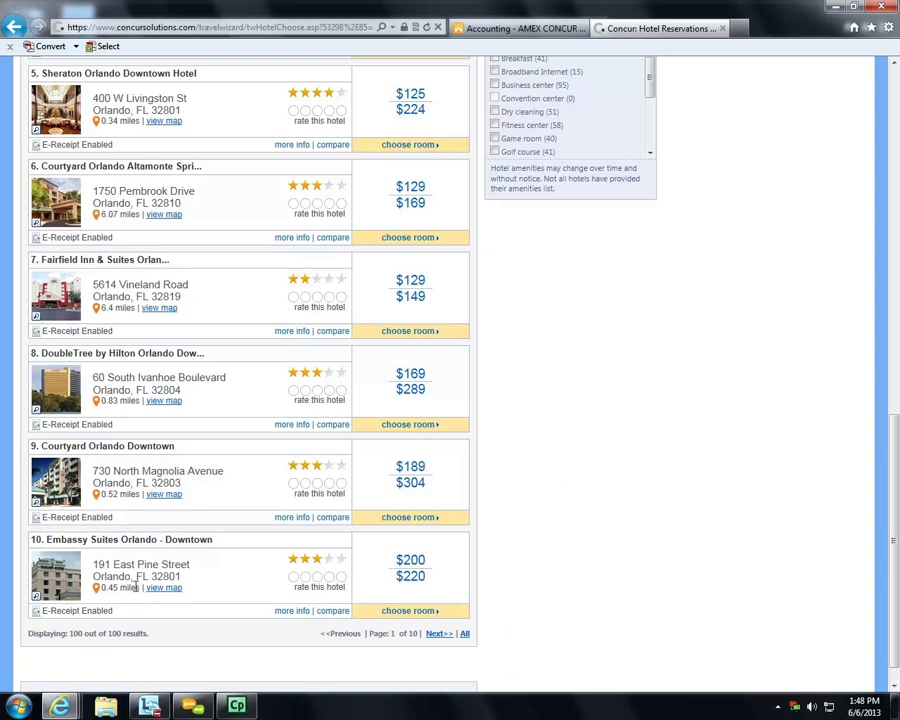
pyautogui.click(288, 610)
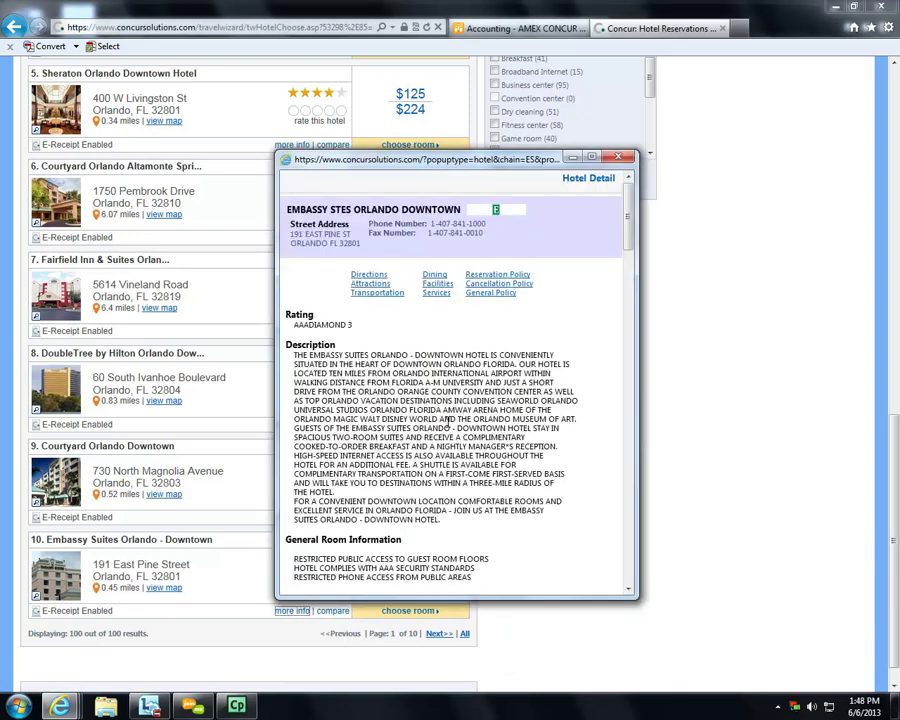
pyautogui.scroll(-15, 435, 410)
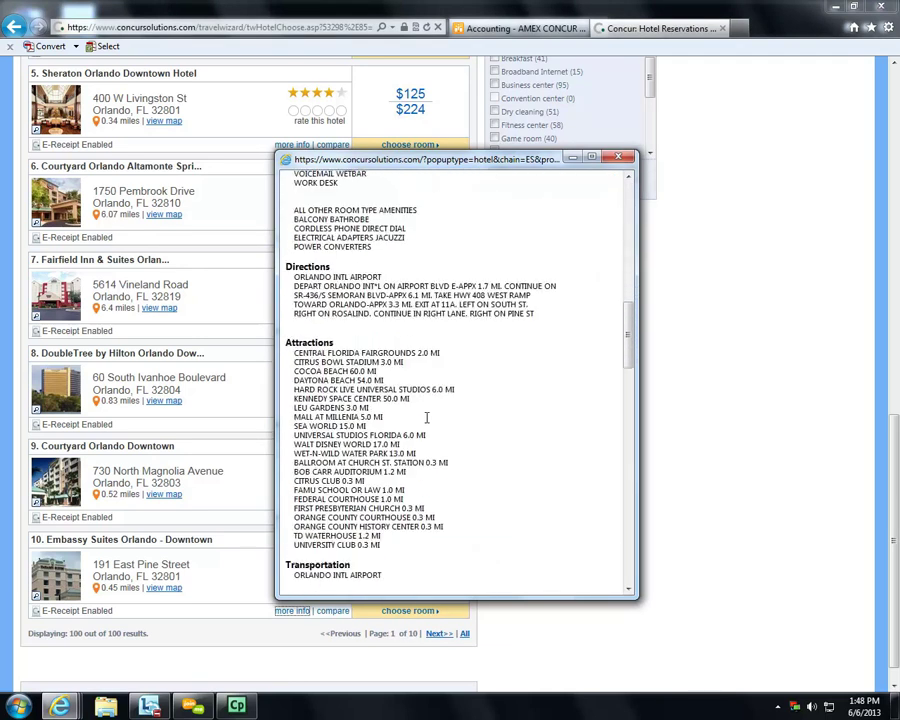
pyautogui.click(618, 157)
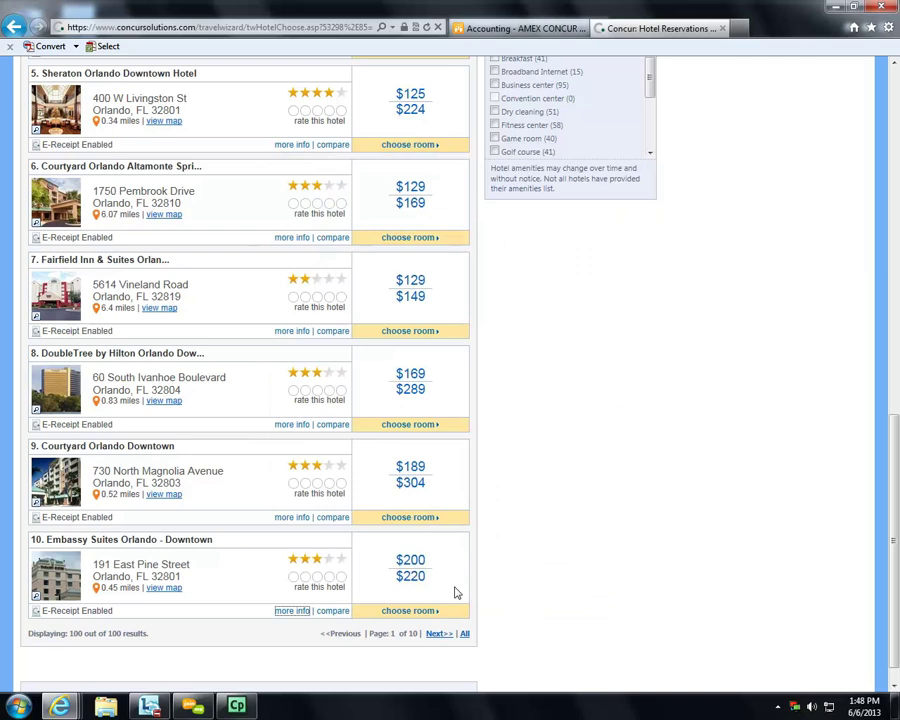
# - List Embassy Suites Orlando - Downtown room rates, ranging $200–$220
pyautogui.scroll(8, 407, 578)
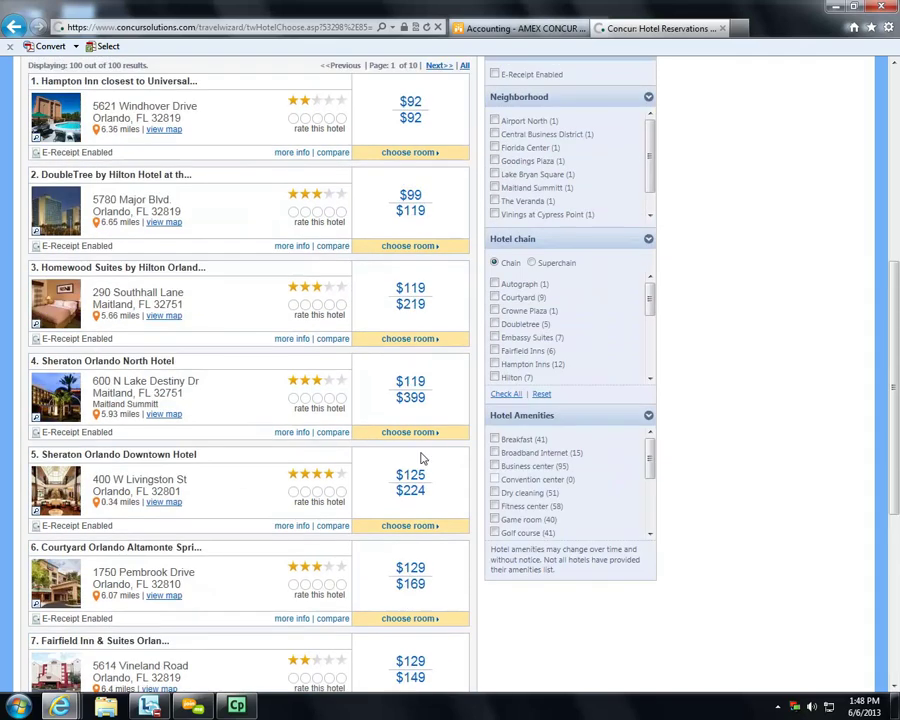
pyautogui.scroll(-8, 418, 515)
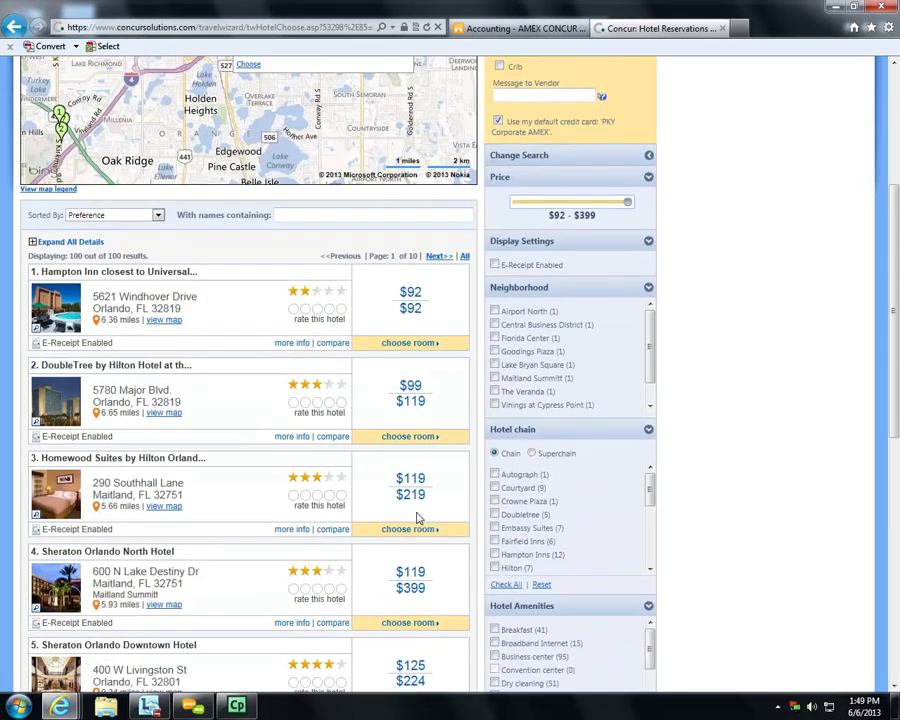
pyautogui.scroll(-1, 418, 518)
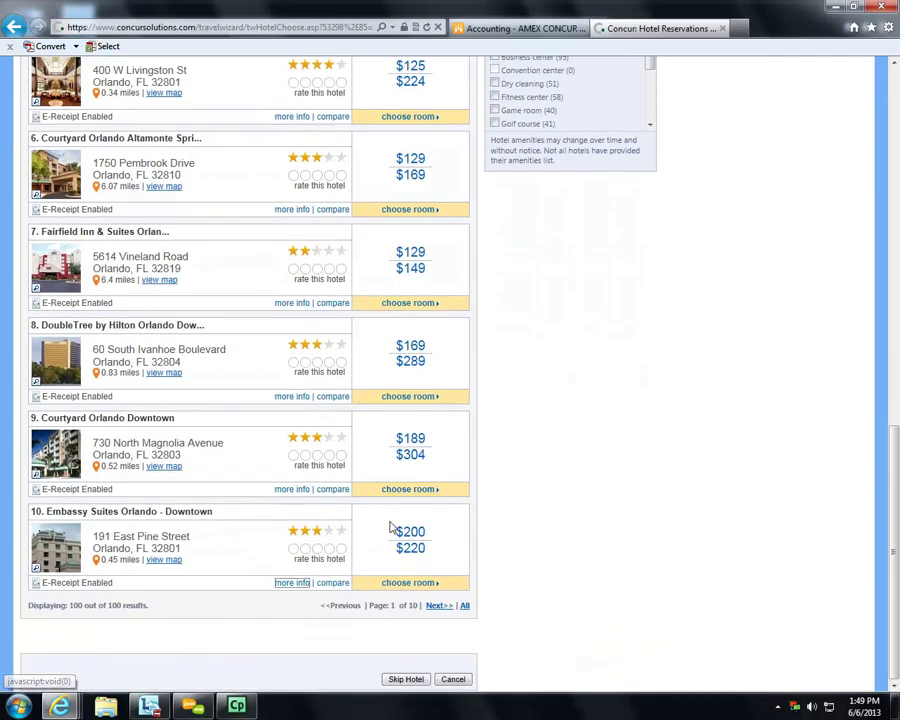
pyautogui.click(401, 583)
pyautogui.scroll(-3, 390, 584)
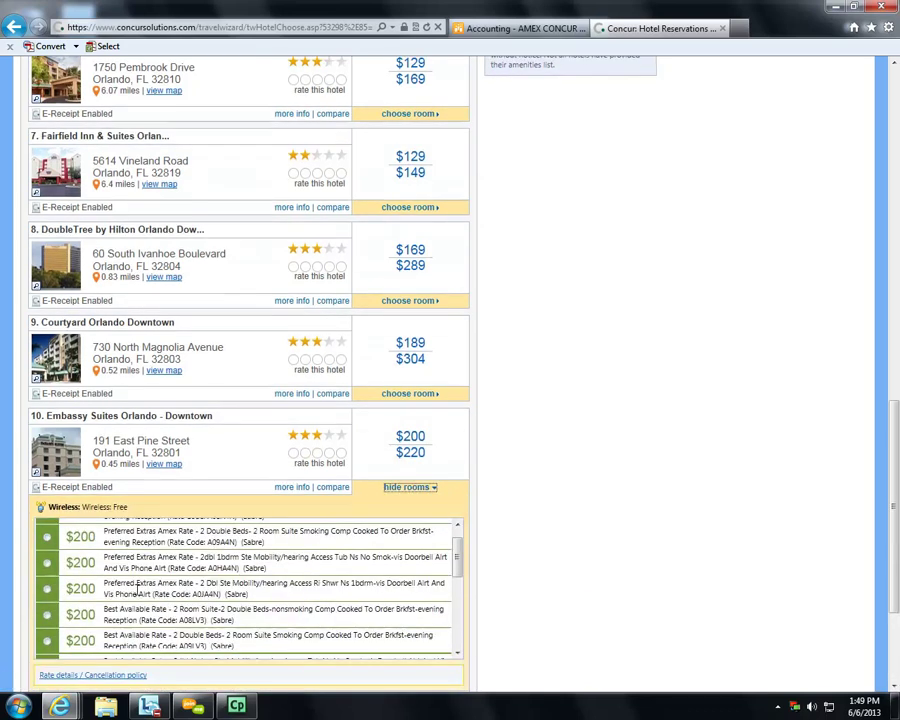
pyautogui.scroll(8, 150, 588)
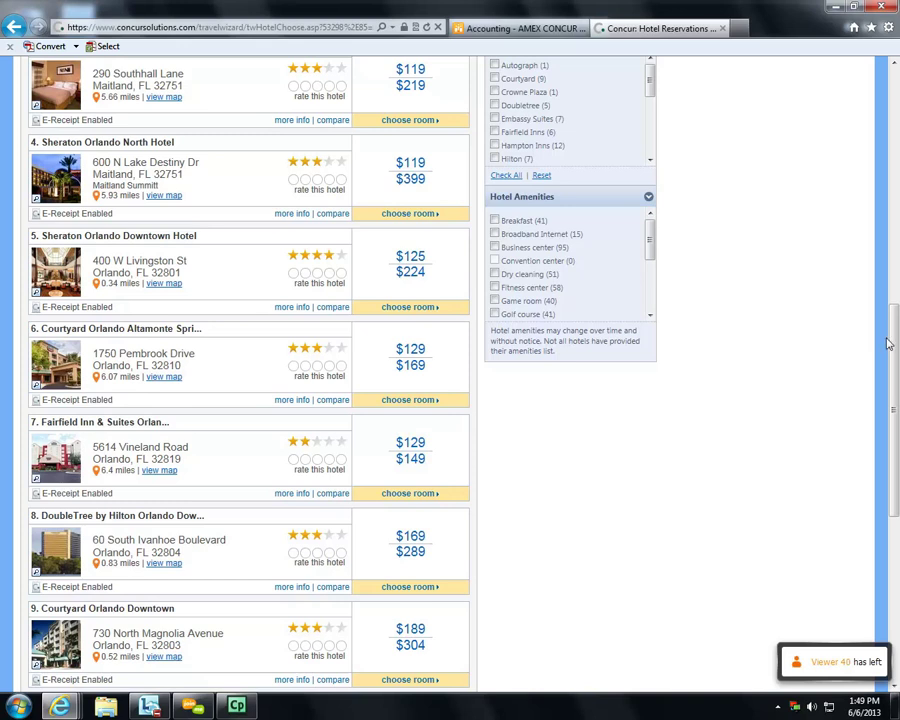
pyautogui.moveTo(895, 342); pyautogui.dragTo(884, 552)
pyautogui.scroll(-1, 150, 393)
pyautogui.scroll(-4, 150, 393)
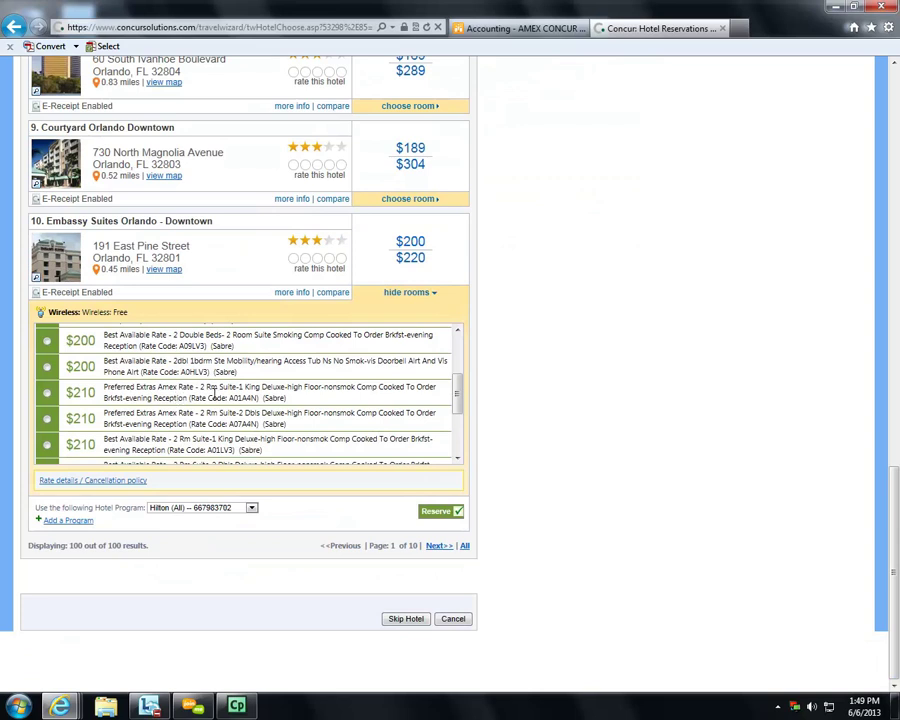
pyautogui.scroll(-5, 213, 395)
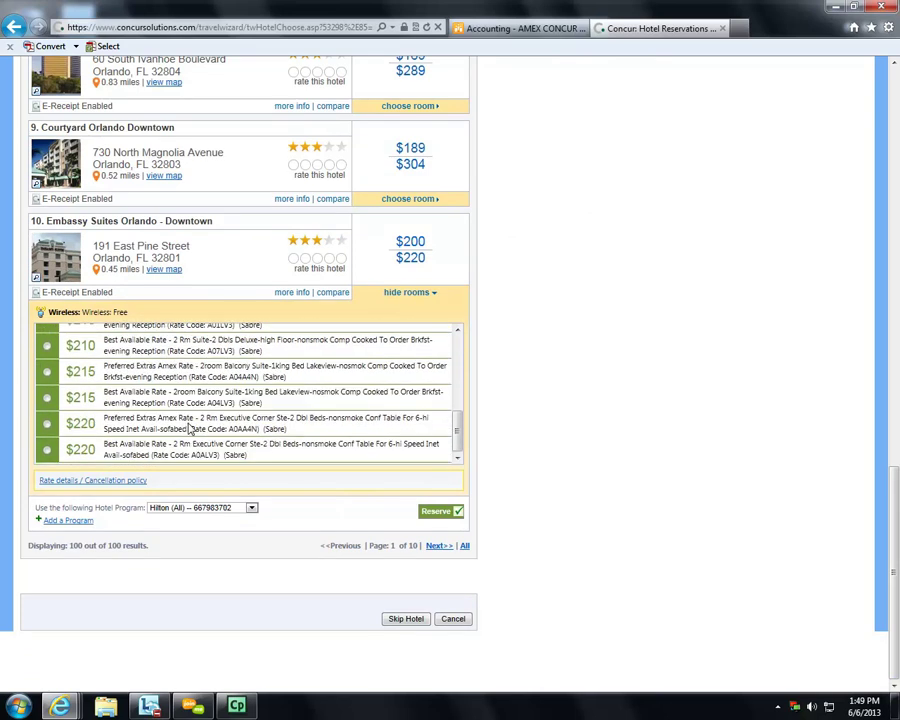
pyautogui.scroll(10, 190, 428)
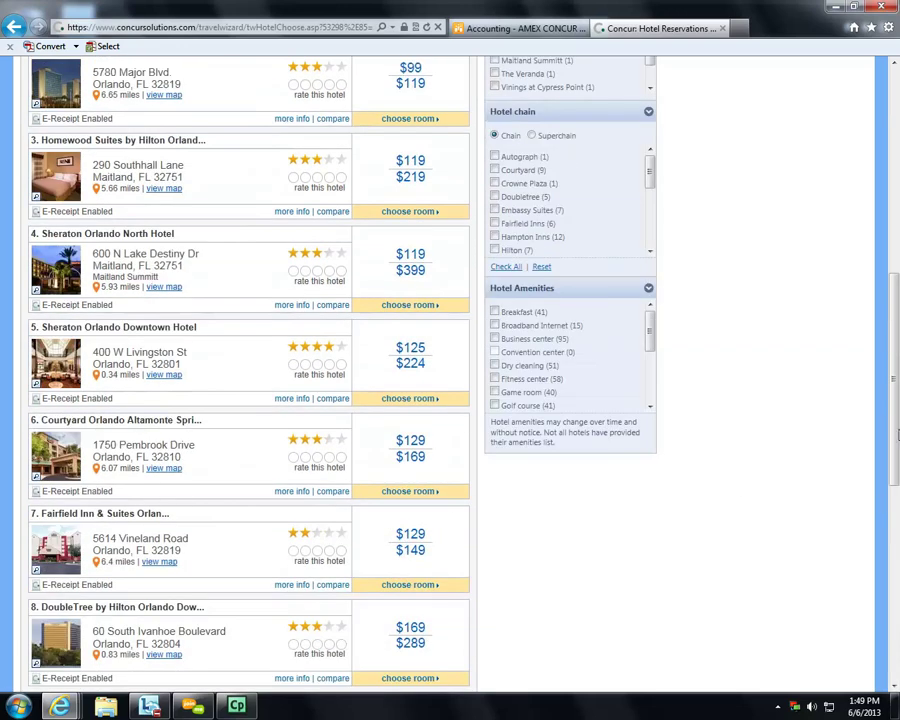
pyautogui.scroll(-6, 628, 290)
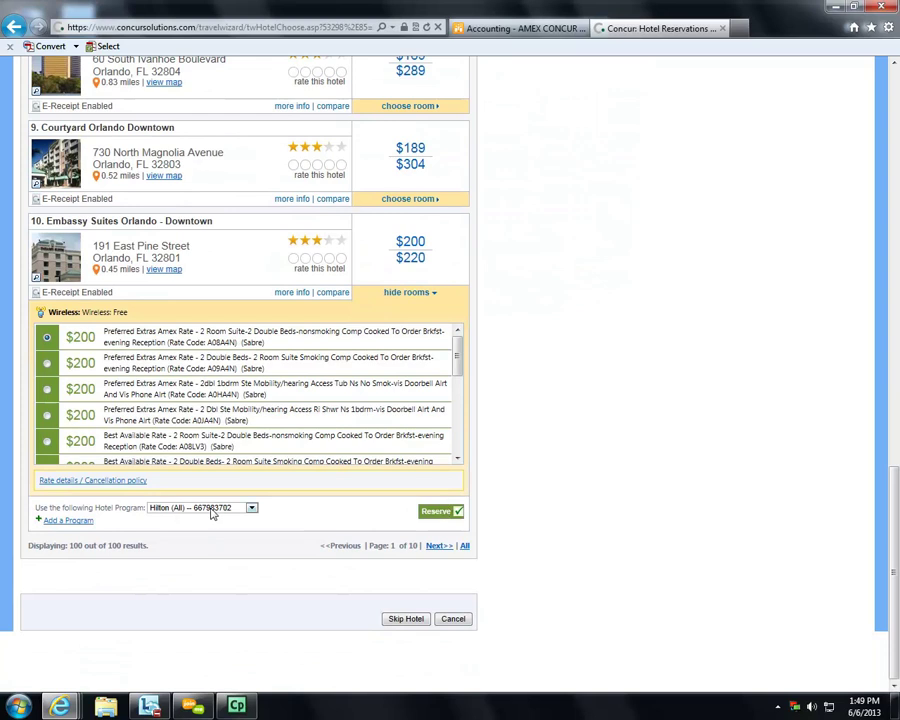
# - Reserve the $200 Embassy Suites room, agreeing to its rate rules and cancellation policy
pyautogui.click(438, 513)
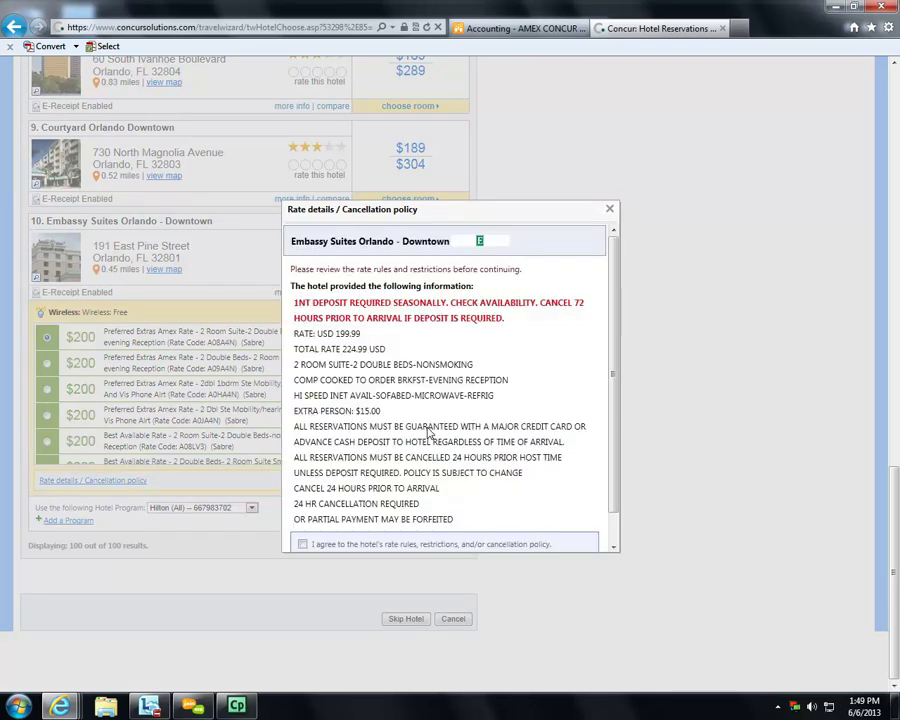
pyautogui.scroll(-1, 430, 432)
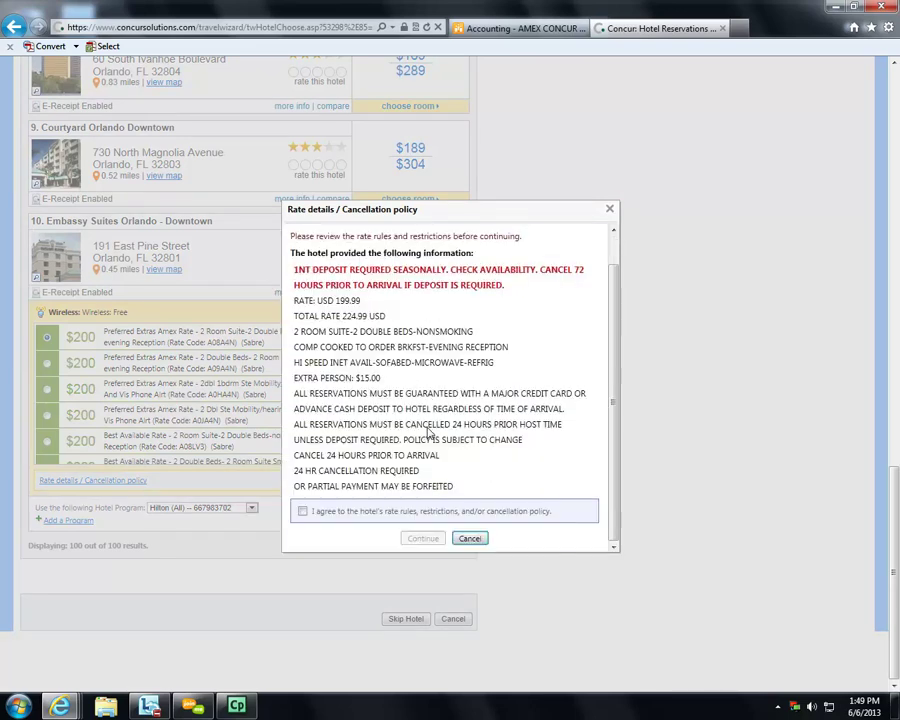
pyautogui.click(304, 512)
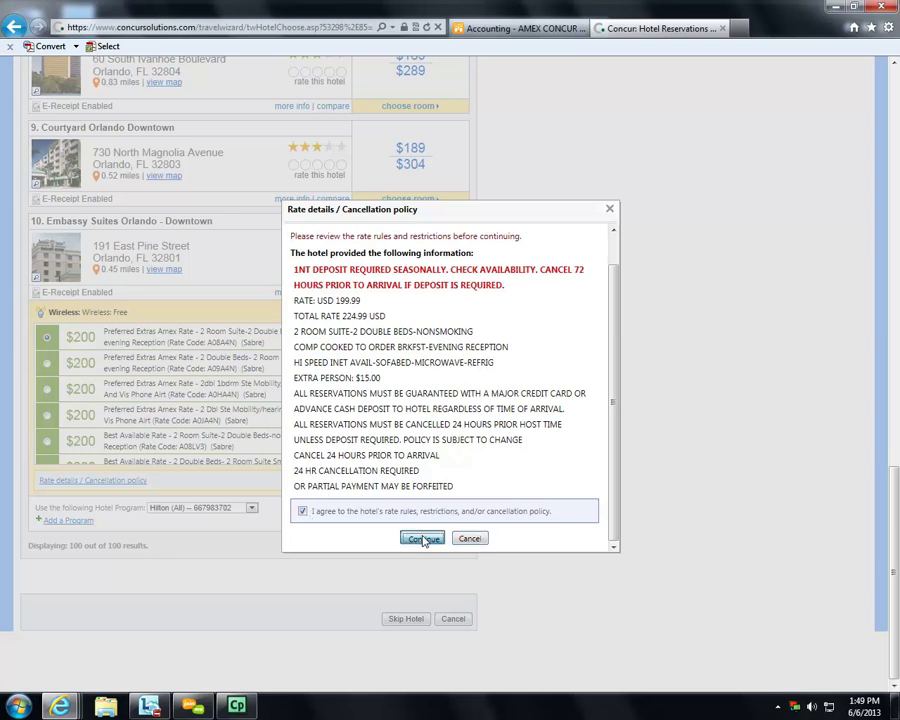
pyautogui.click(424, 539)
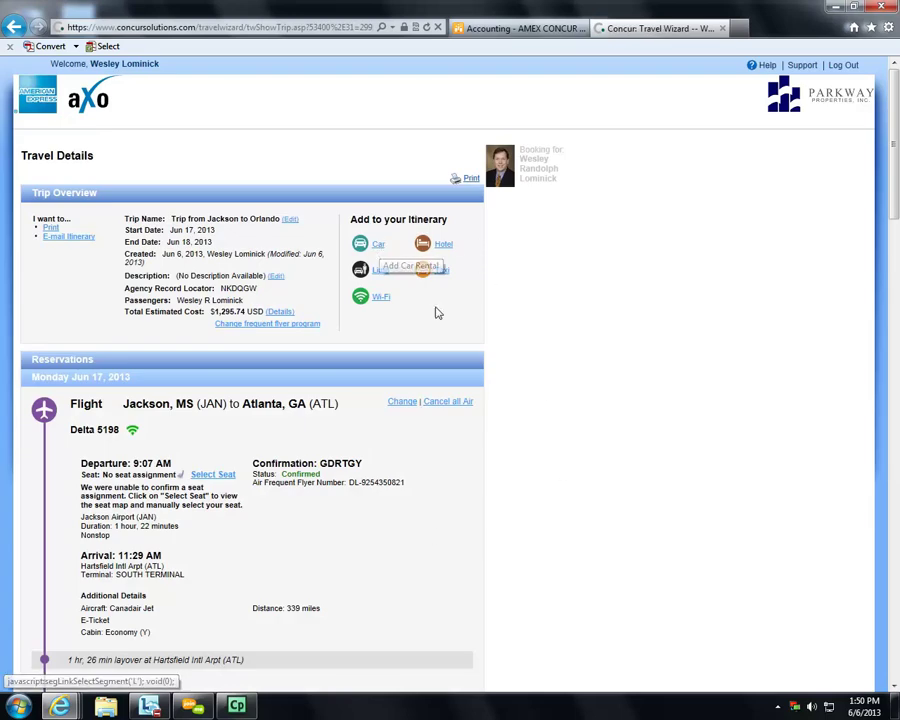
# - Review the full flight and hotel itinerary, estimated at $1,295.74, then continue
pyautogui.scroll(-3, 565, 419)
pyautogui.scroll(-6, 565, 419)
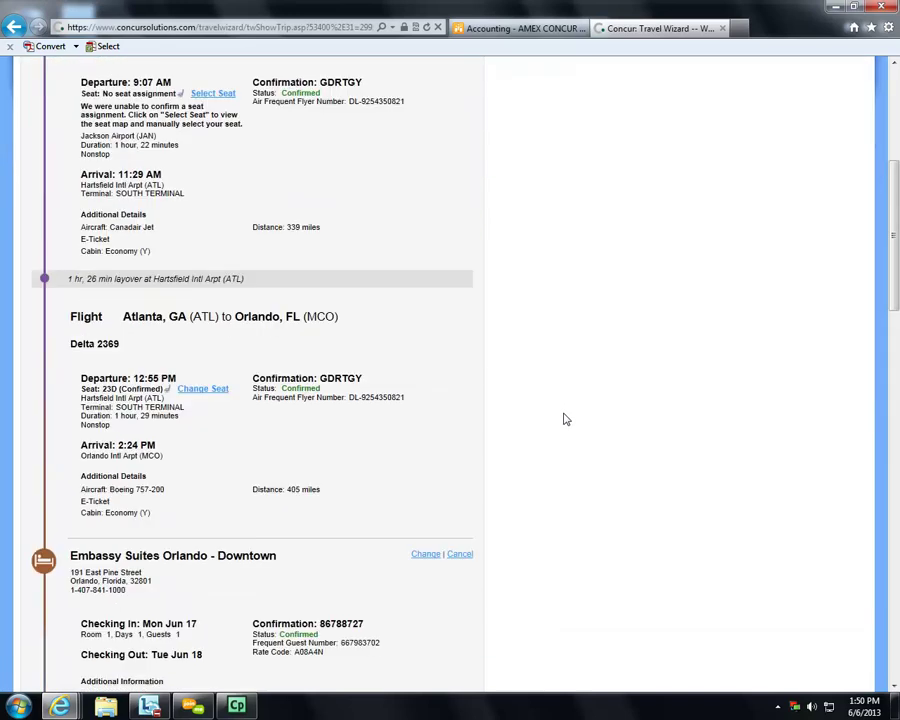
pyautogui.scroll(-7, 565, 419)
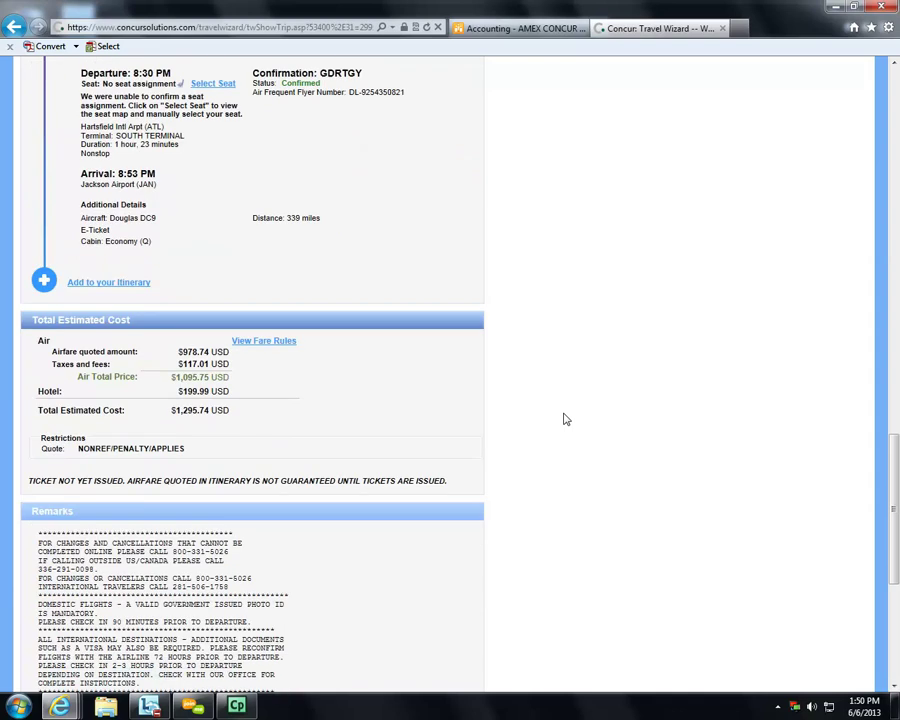
pyautogui.scroll(-2, 302, 424)
pyautogui.scroll(-3, 302, 424)
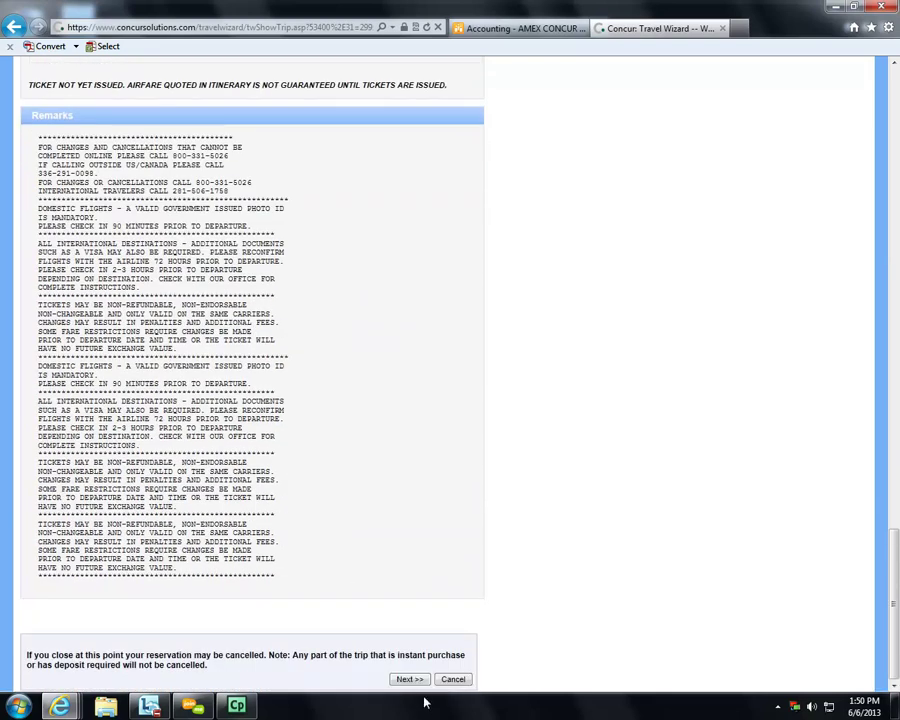
pyautogui.click(410, 680)
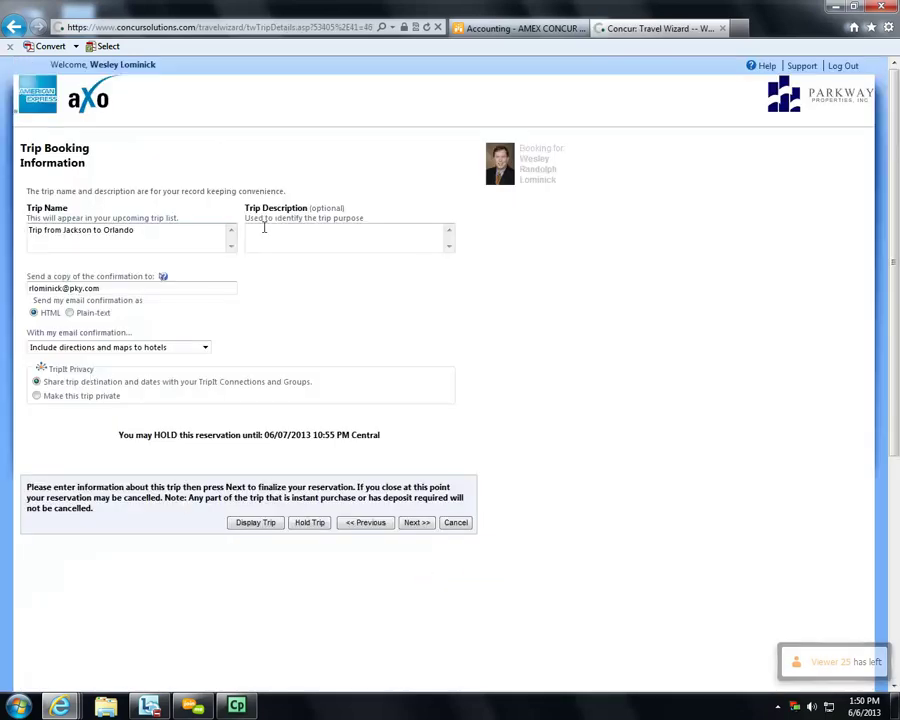
# - Replace the trip name 'Trip from Jackson to Orlando' with 'this is a trip for training only' and submit
pyautogui.click(315, 240)
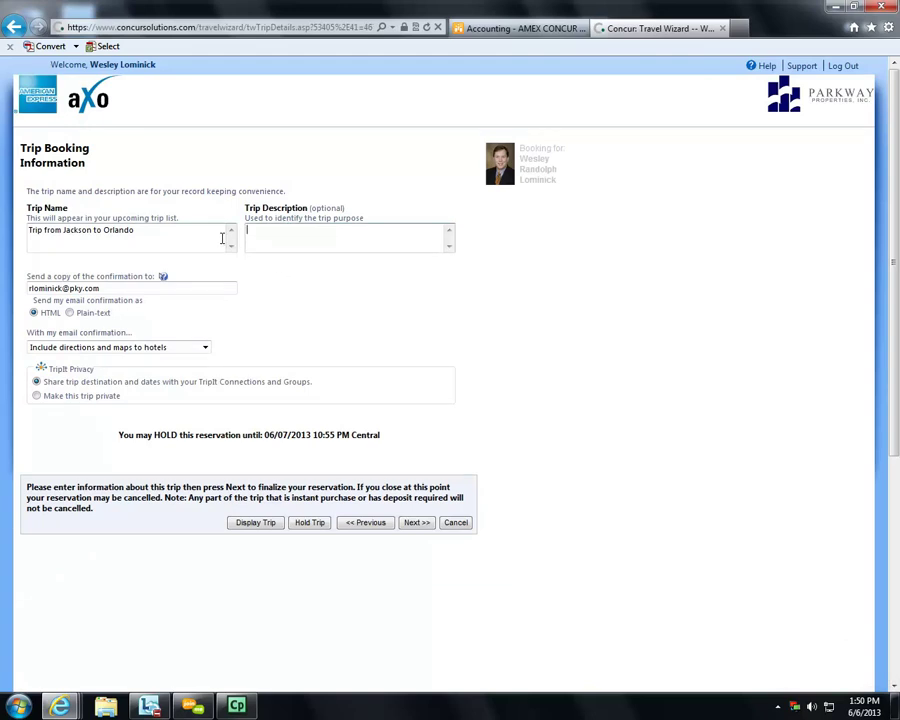
pyautogui.tripleClick(147, 230)
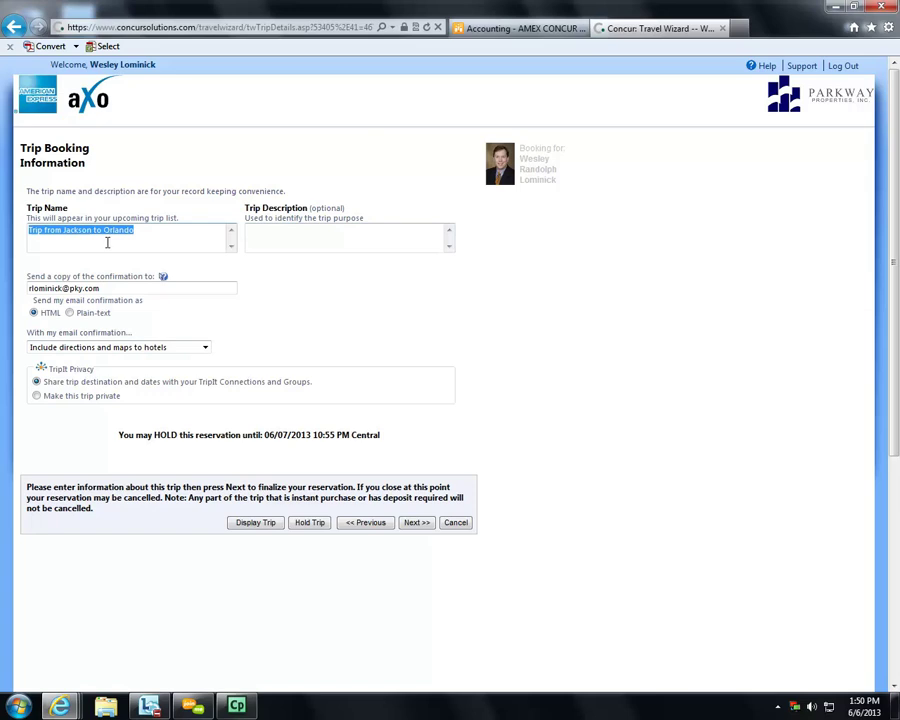
pyautogui.write('this is a trip for training only')
pyautogui.click(416, 525)
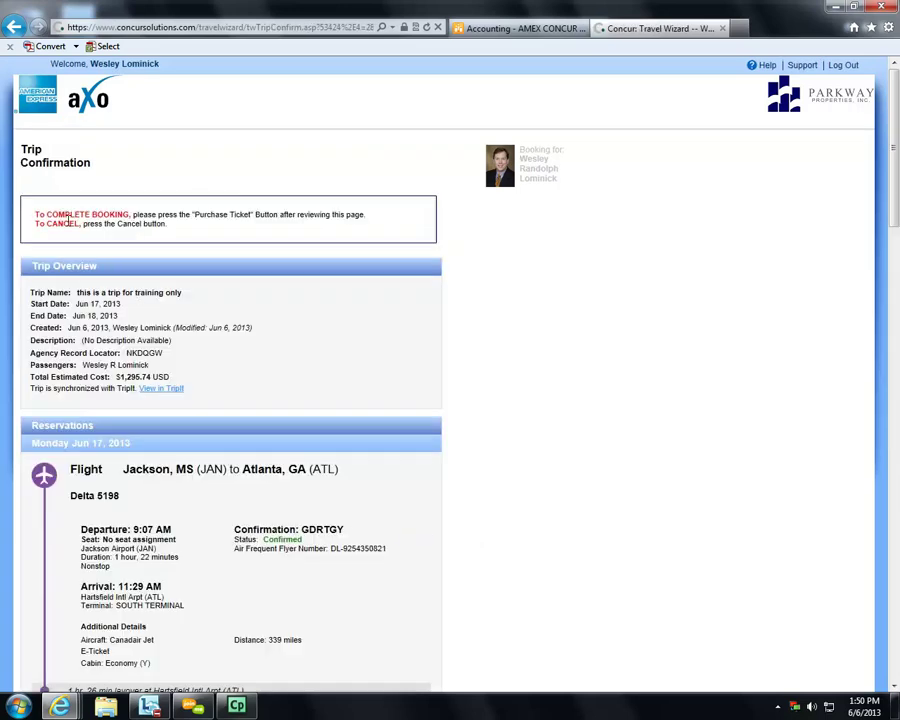
# - Review the $1,295.74 trip confirmation and choose Cancel instead of purchasing tickets
pyautogui.scroll(-15, 500, 412)
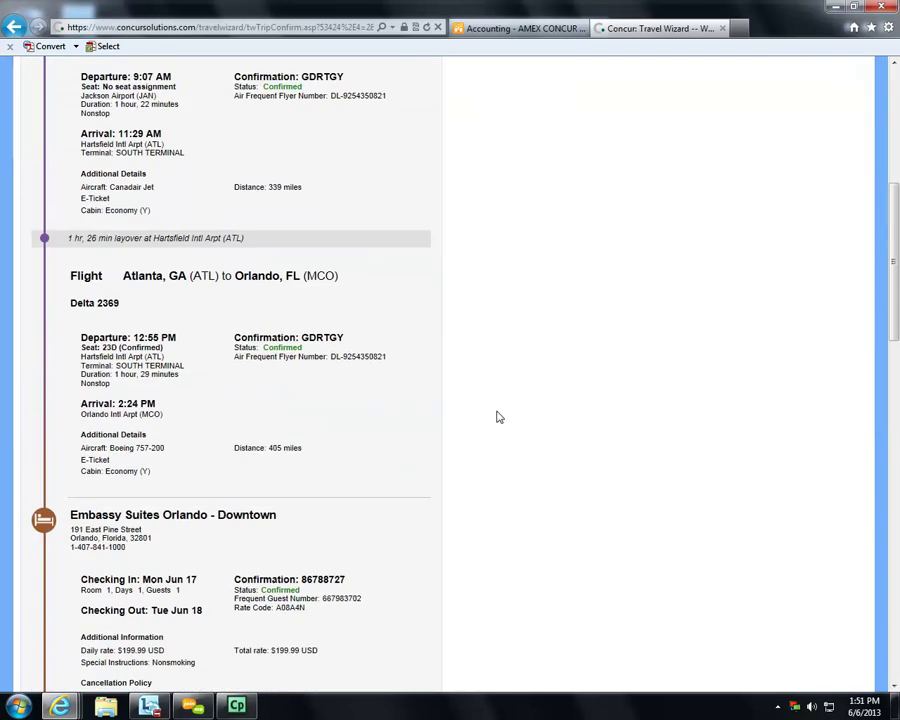
pyautogui.scroll(-6, 497, 421)
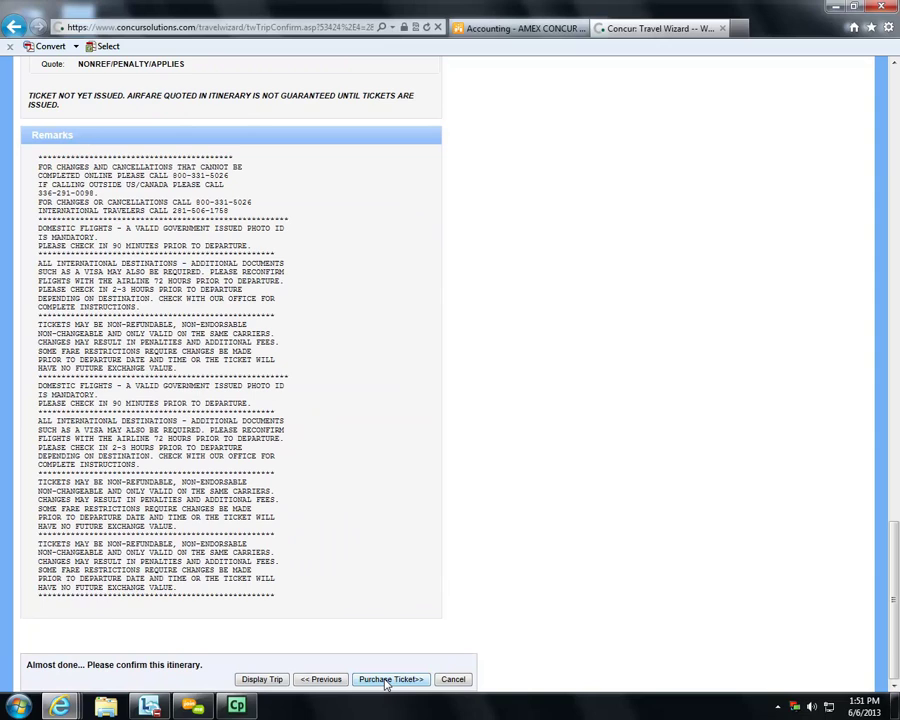
pyautogui.click(453, 679)
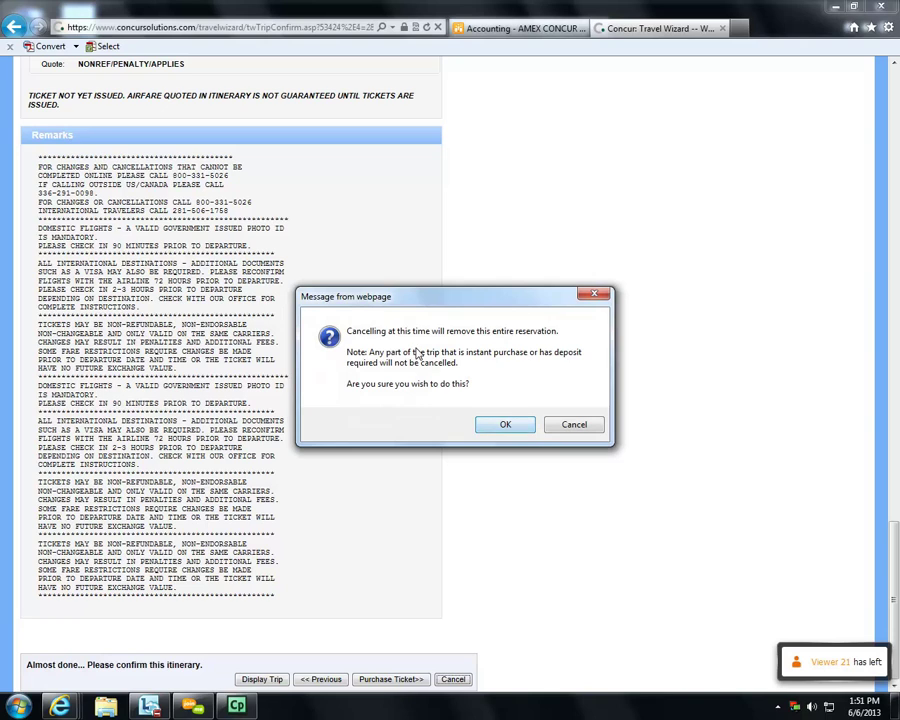
# - Confirm removing the entire reservation, accepting the Embassy Suites rate rules to cancel the hotel
pyautogui.click(505, 425)
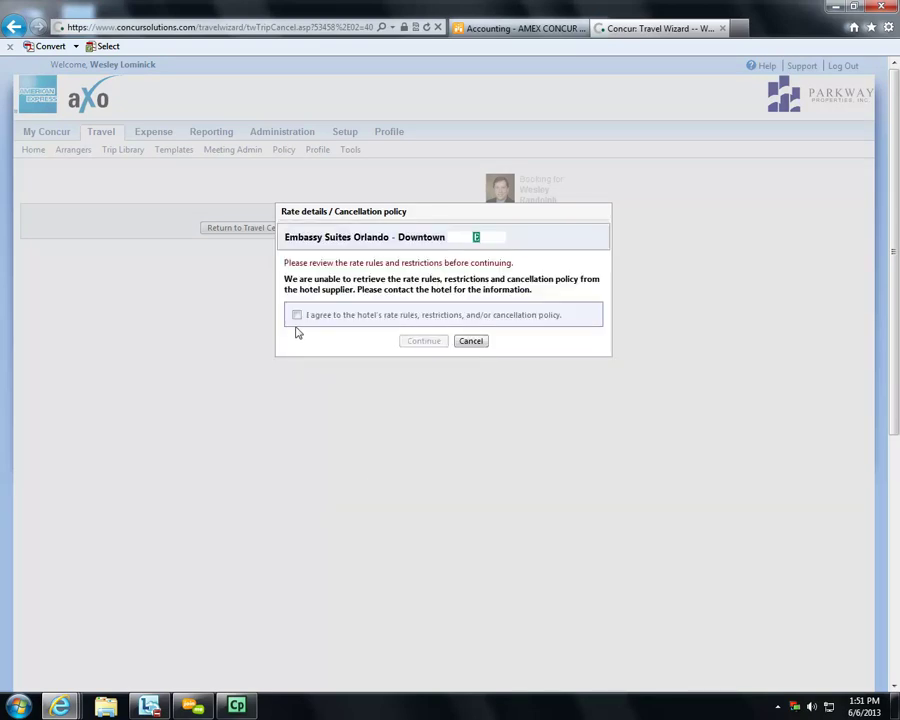
pyautogui.click(297, 315)
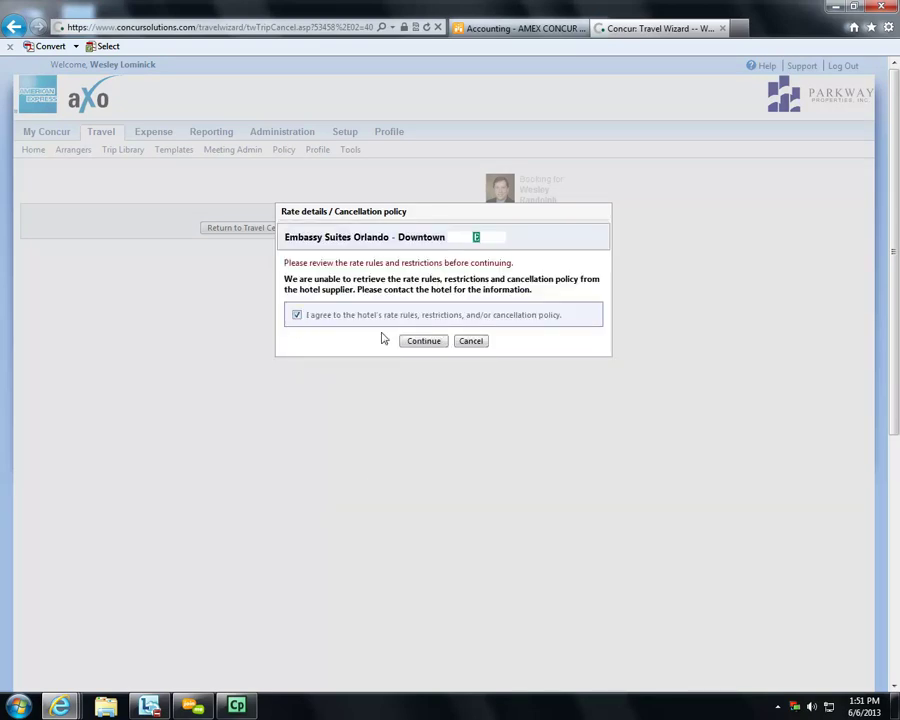
pyautogui.click(422, 341)
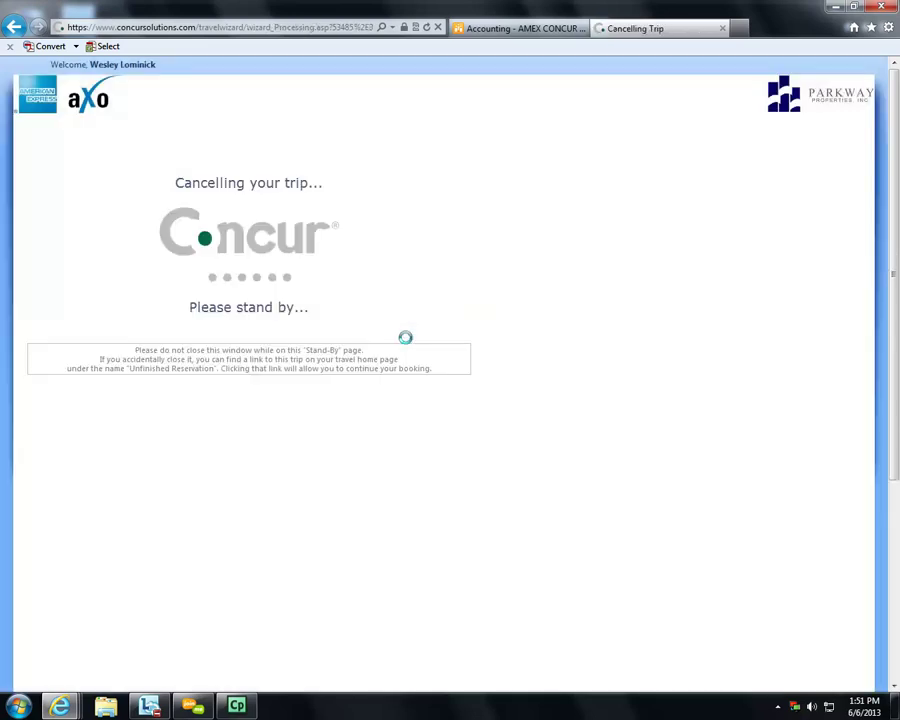
# - Mute the join.me meeting attendees and go back to the Travel Center
pyautogui.click(205, 706)
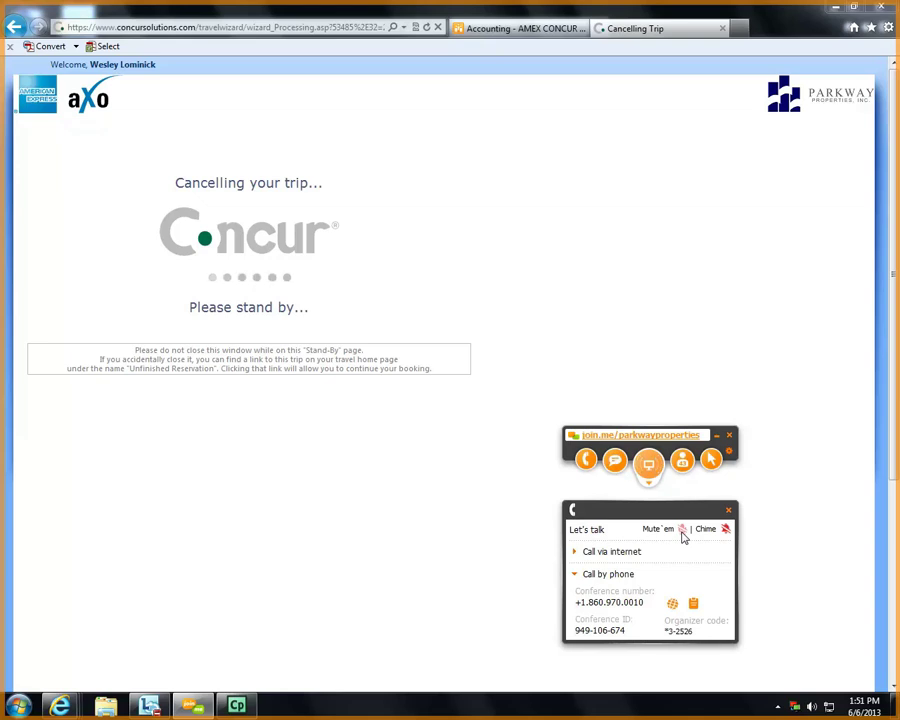
pyautogui.click(682, 530)
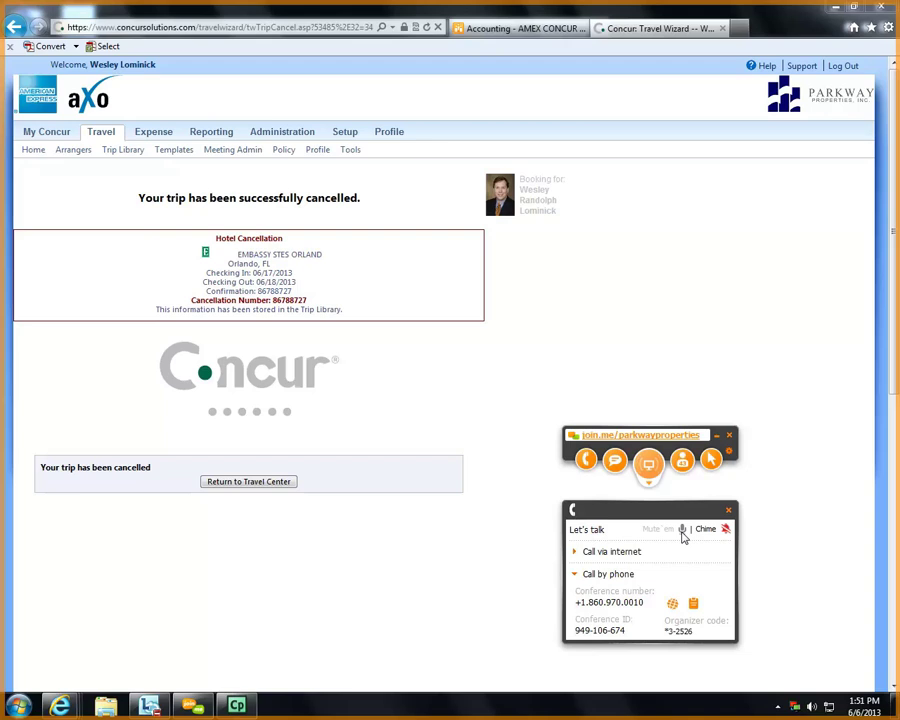
pyautogui.click(281, 487)
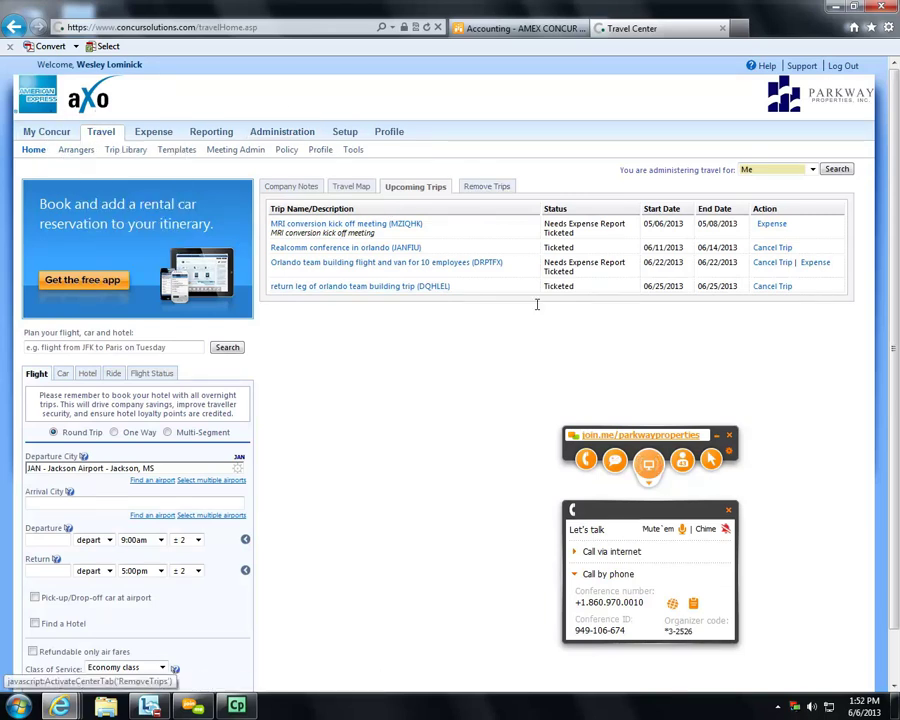
# - Open My Concur, close the join.me call controls, and review the remaining four trips
pyautogui.click(44, 137)
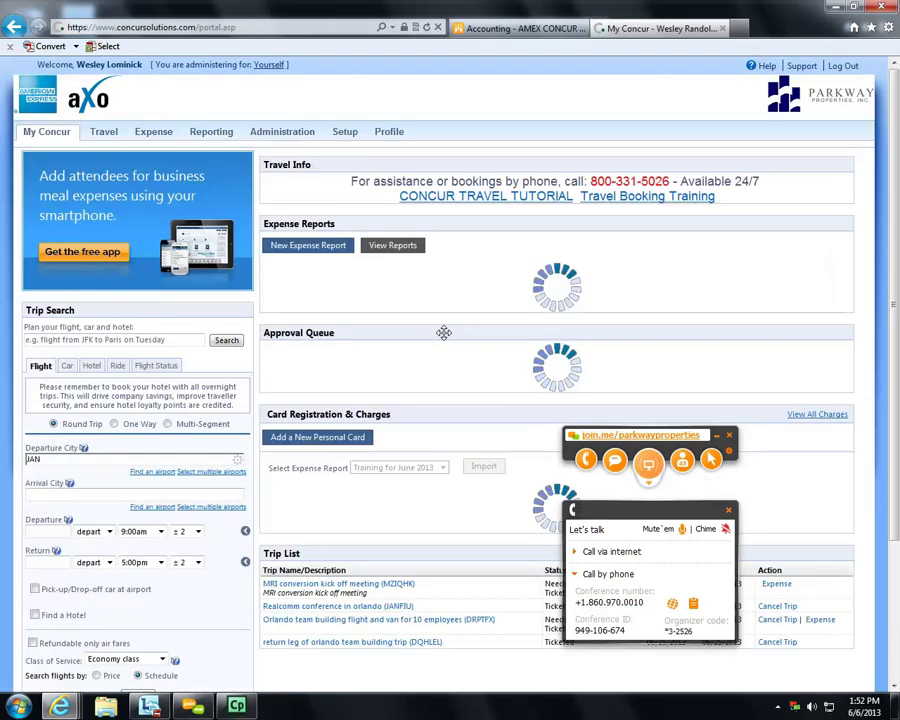
pyautogui.scroll(-3, 450, 347)
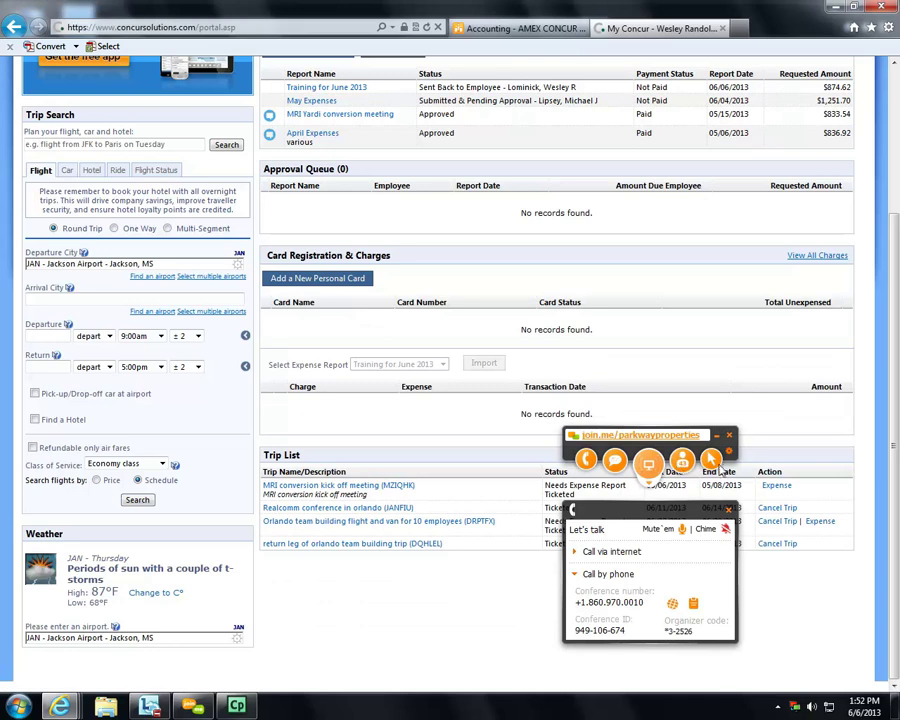
pyautogui.click(728, 436)
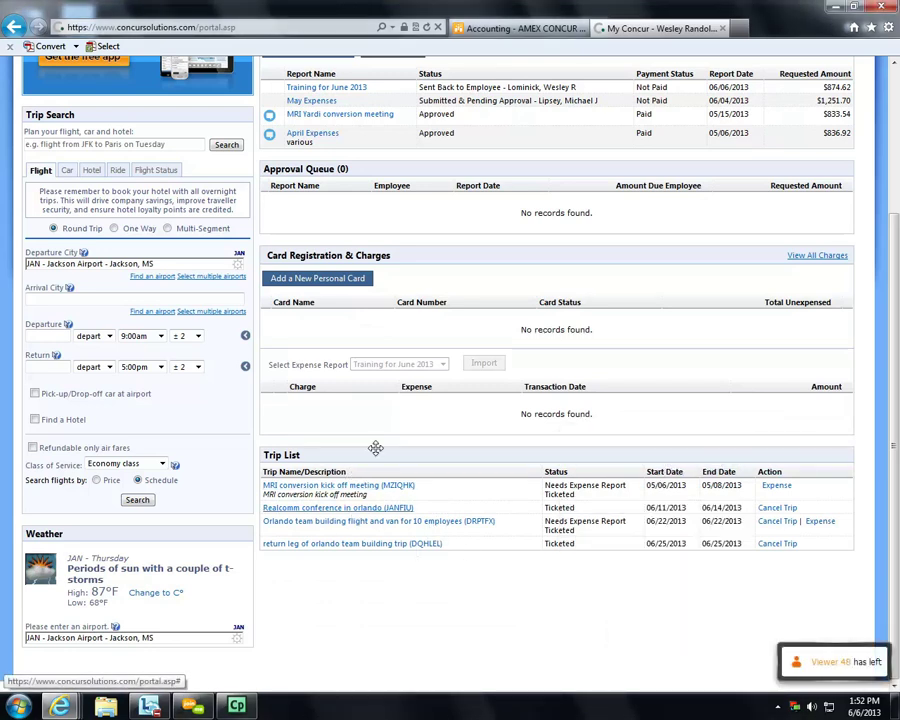
pyautogui.scroll(3, 469, 461)
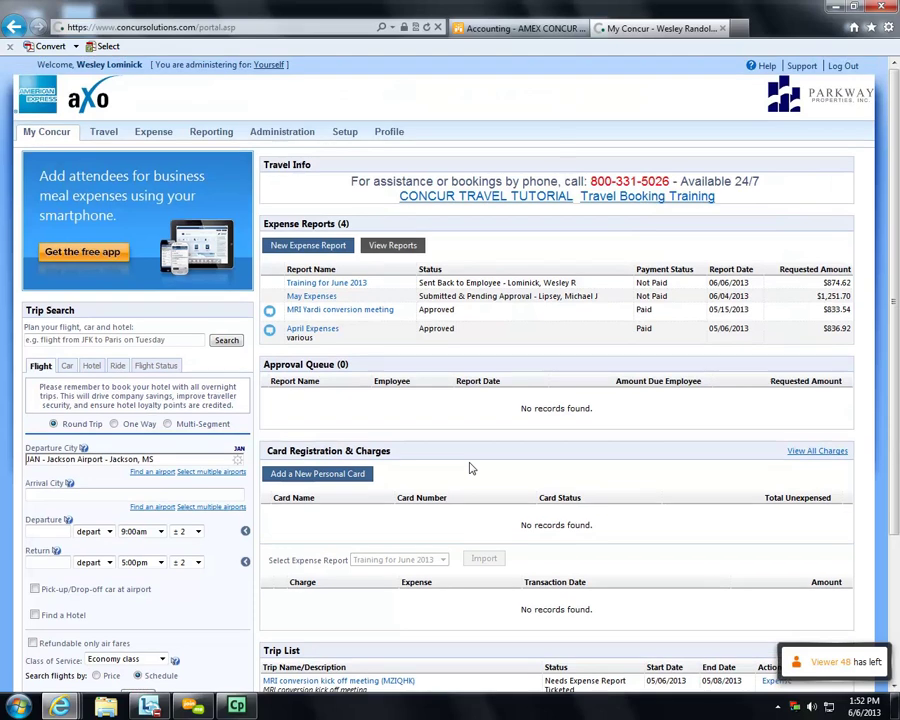
pyautogui.scroll(-3, 470, 466)
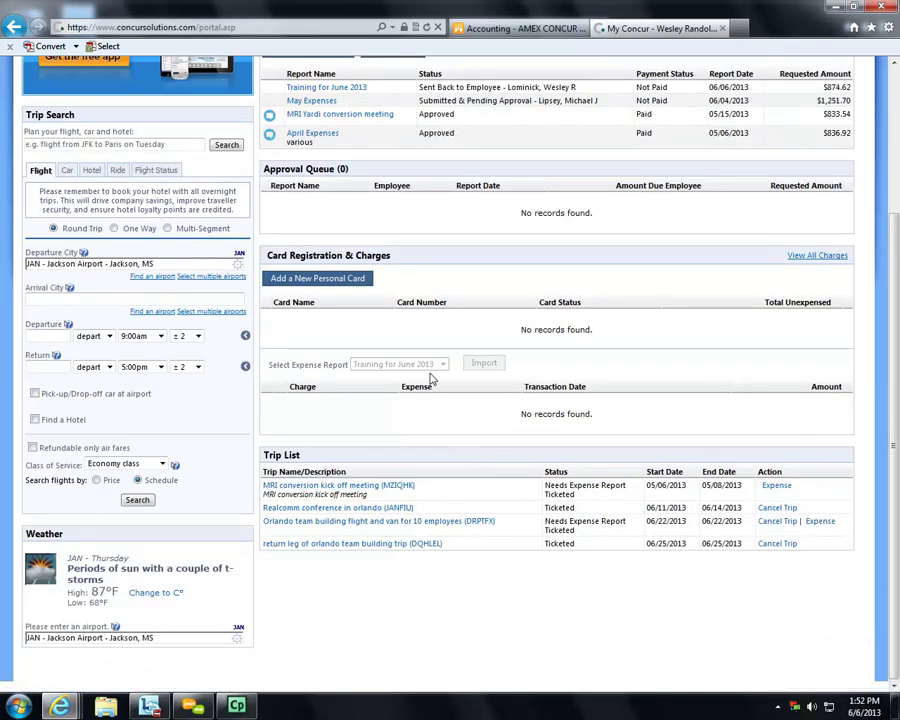
pyautogui.scroll(3, 431, 378)
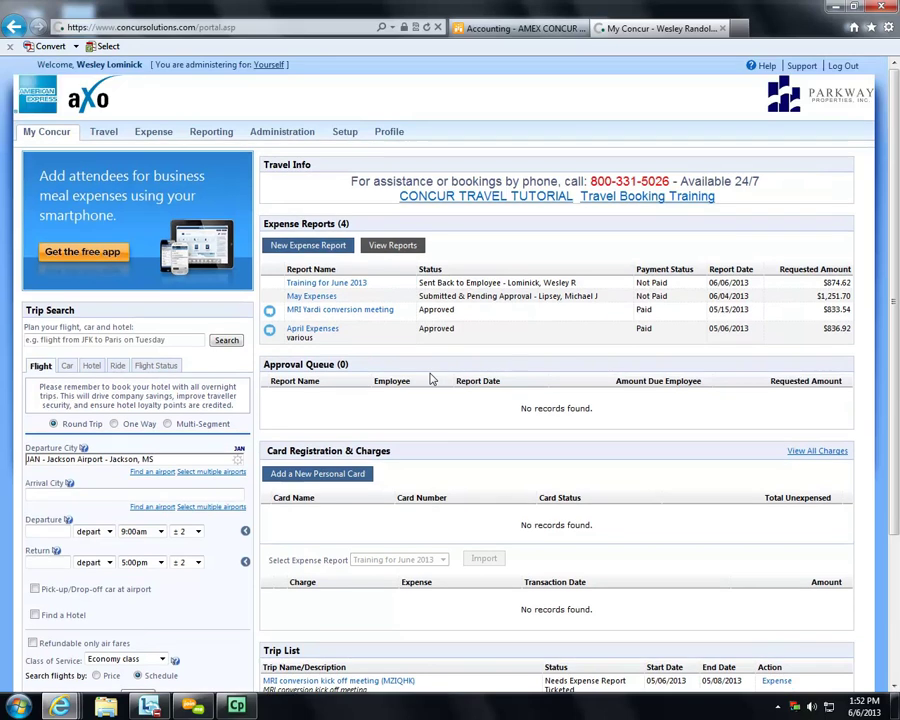